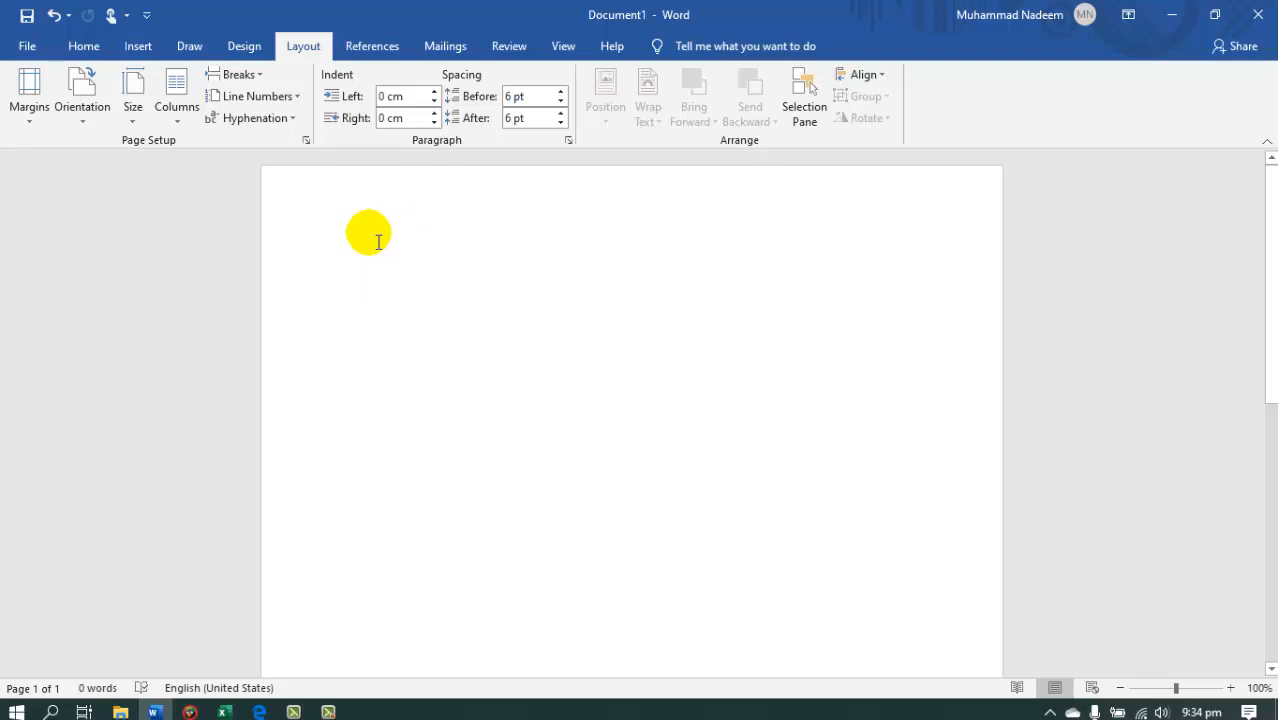
Enter the text "The is my book" on the first line of the blank document.
click(32, 112)
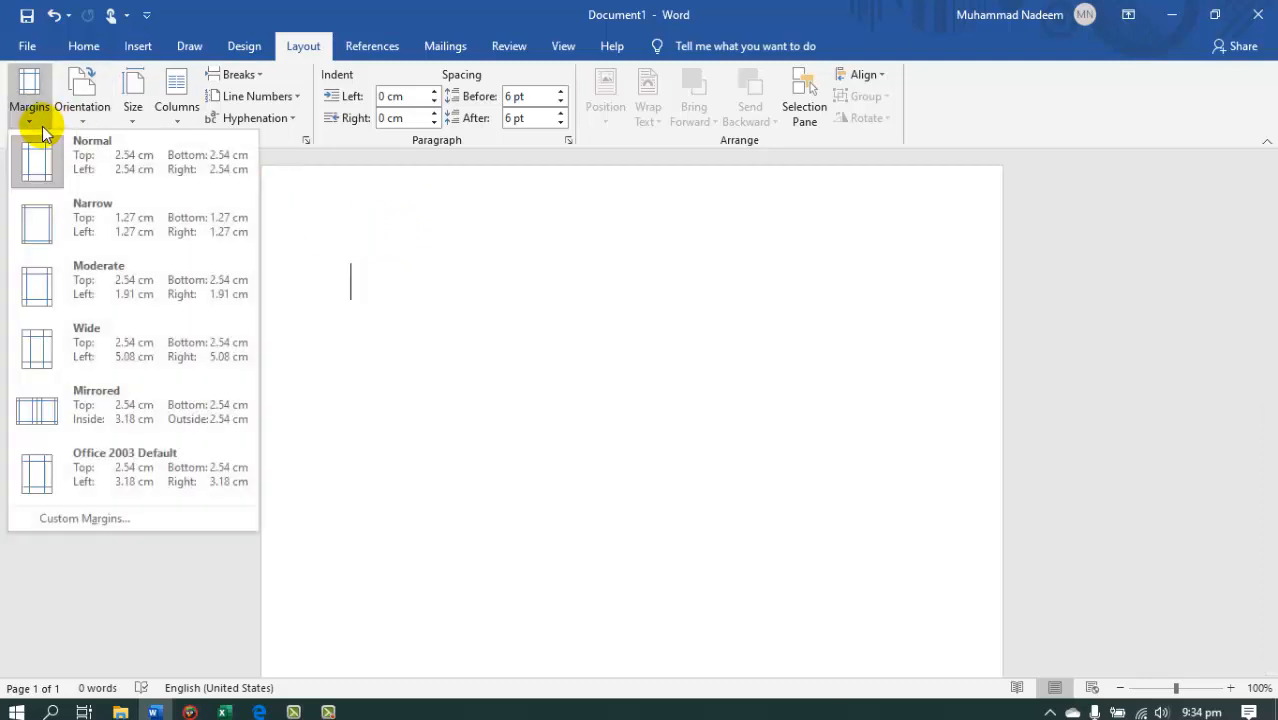
click(354, 265)
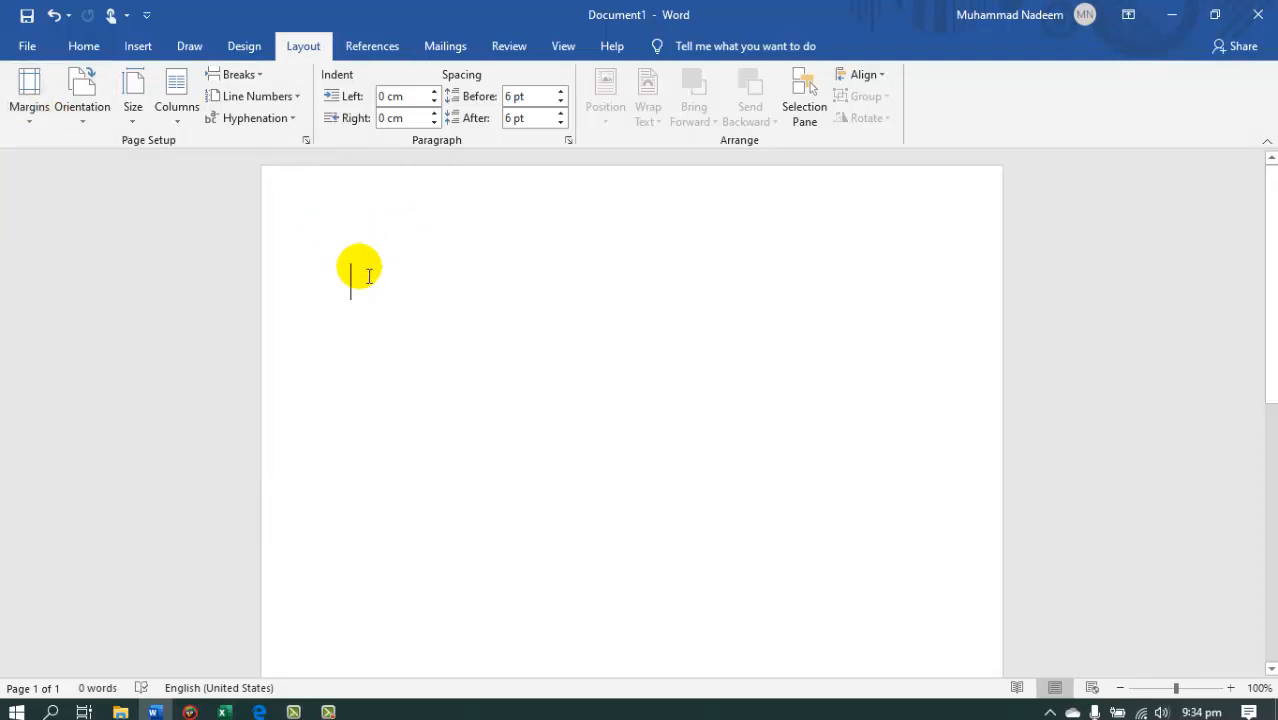
text(The is my book)
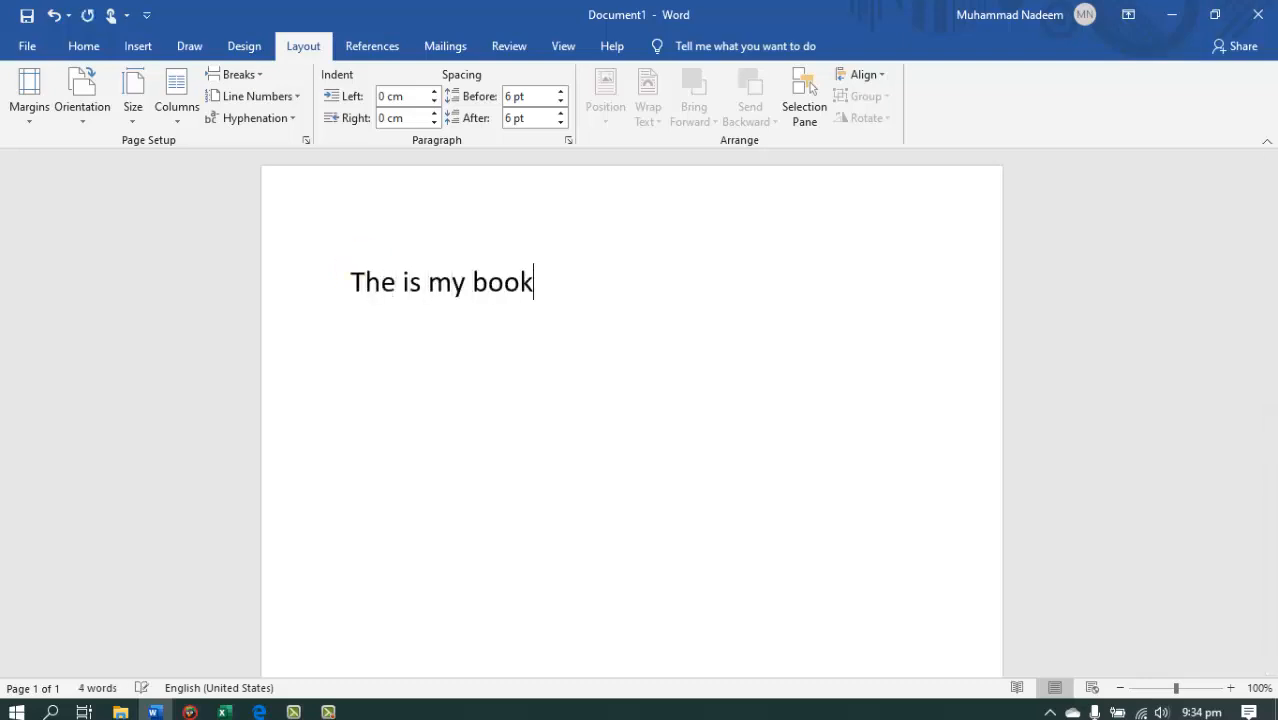
Select the line of text and apply the Narrow margin preset to the page.
triple_click(396, 287)
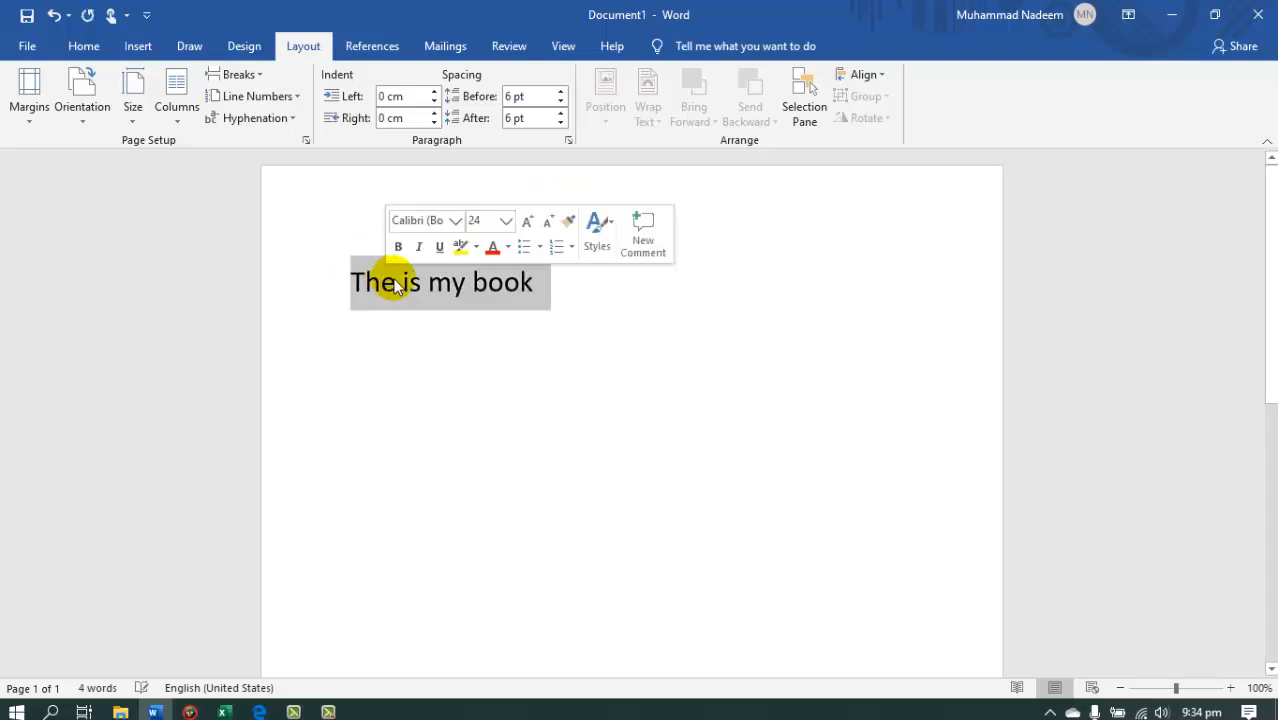
click(29, 112)
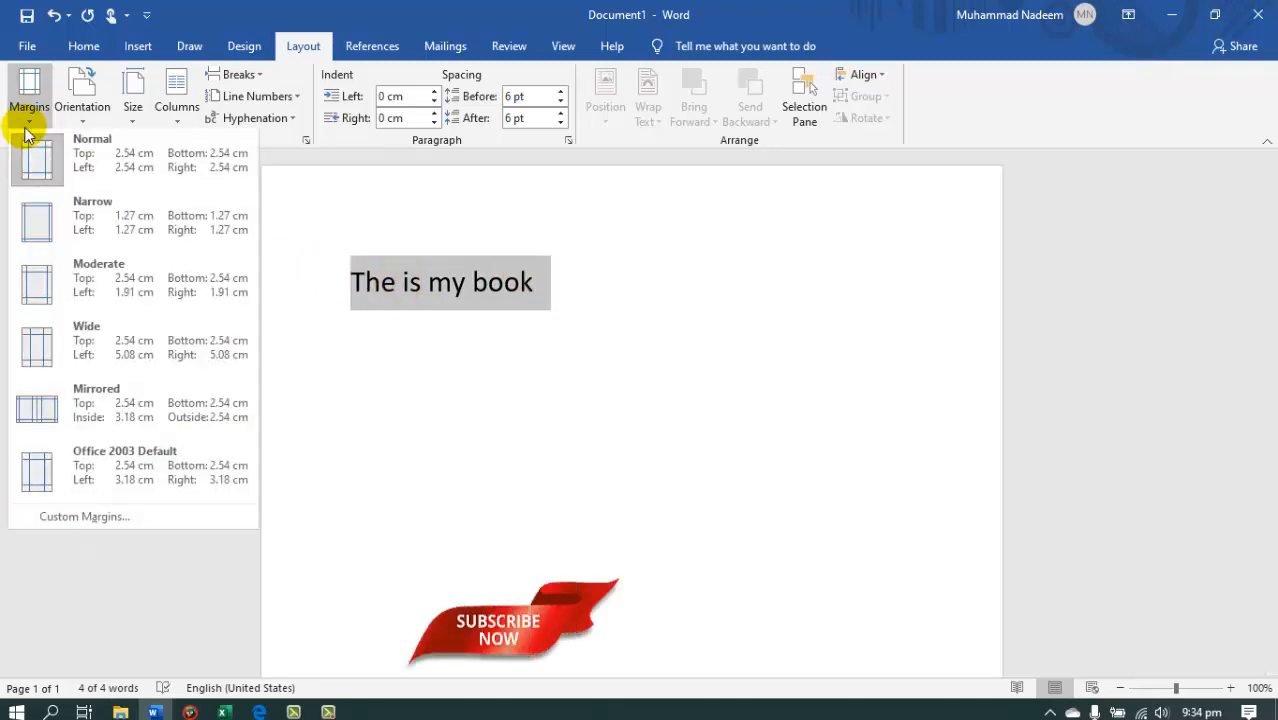
click(95, 222)
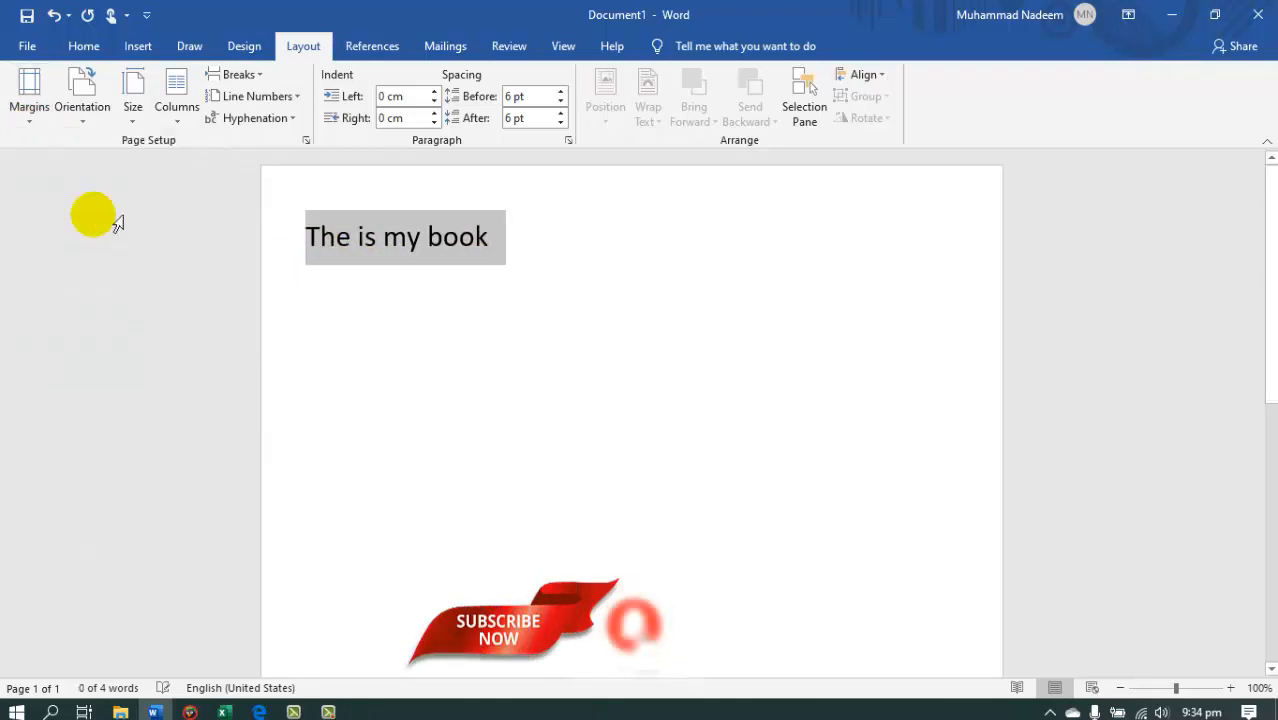
Reselect the line and apply the Moderate margin preset, followed by the Wide preset.
click(309, 245)
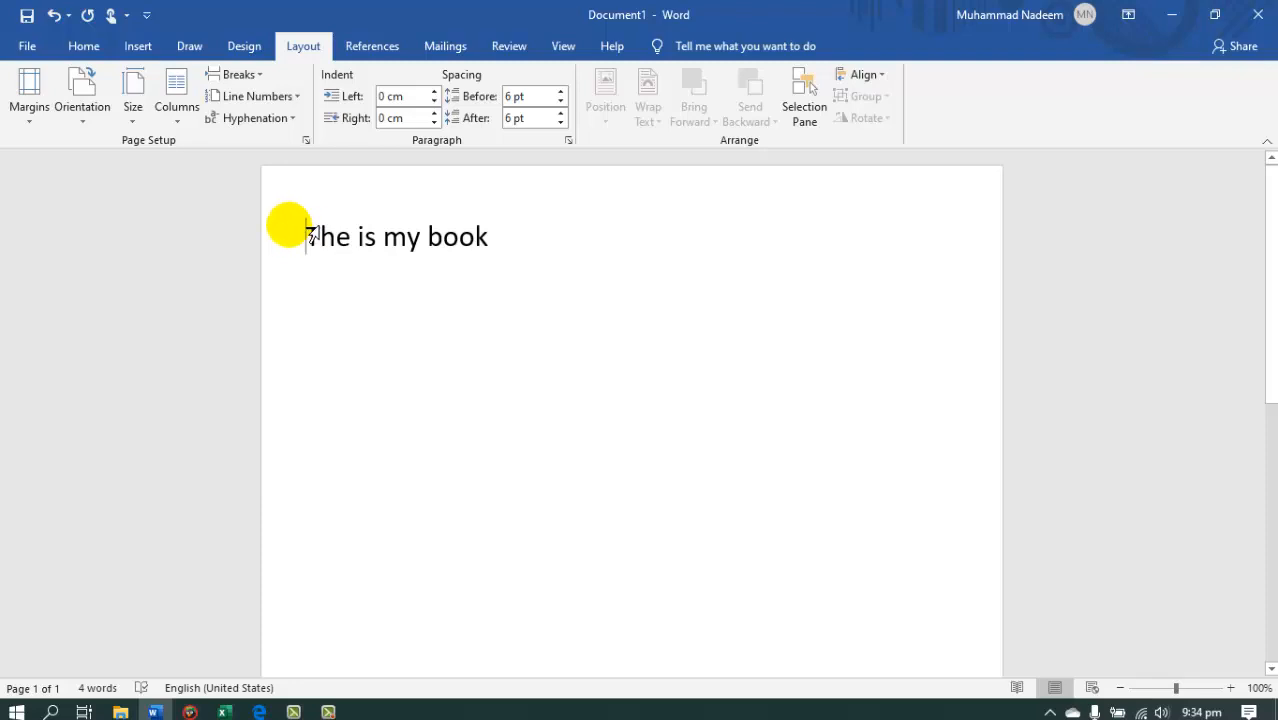
triple_click(305, 248)
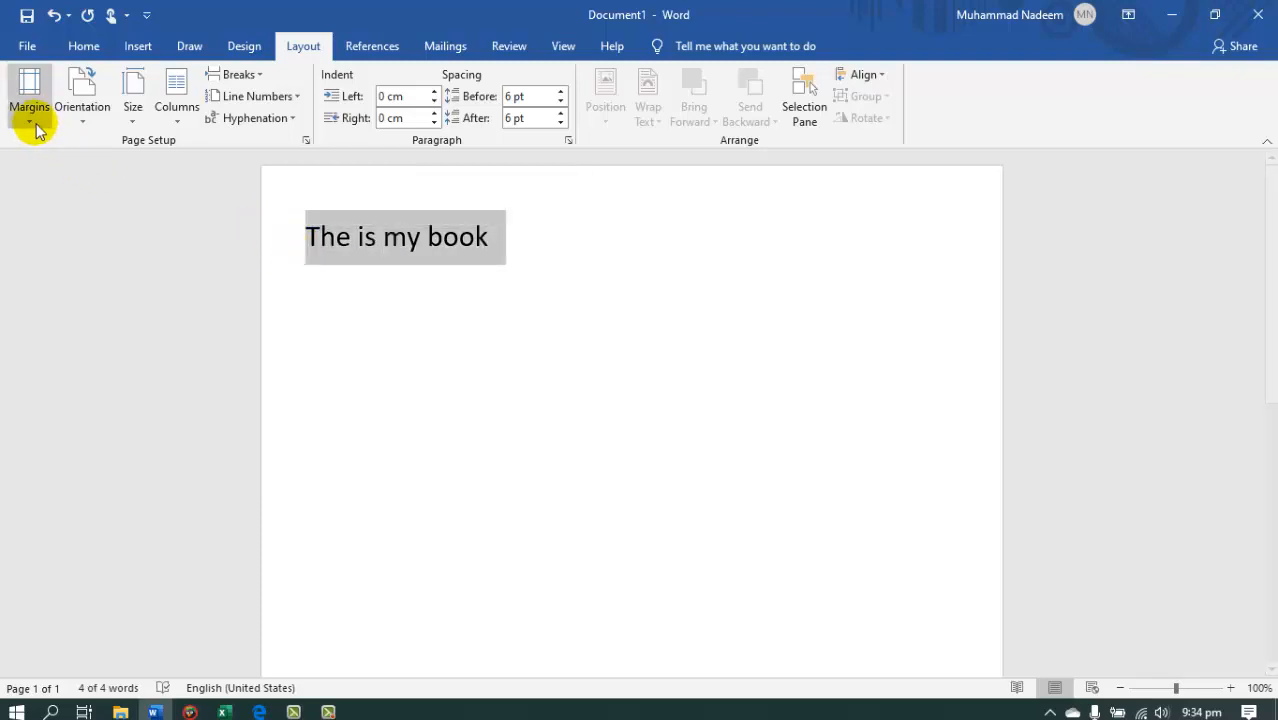
click(32, 118)
click(98, 276)
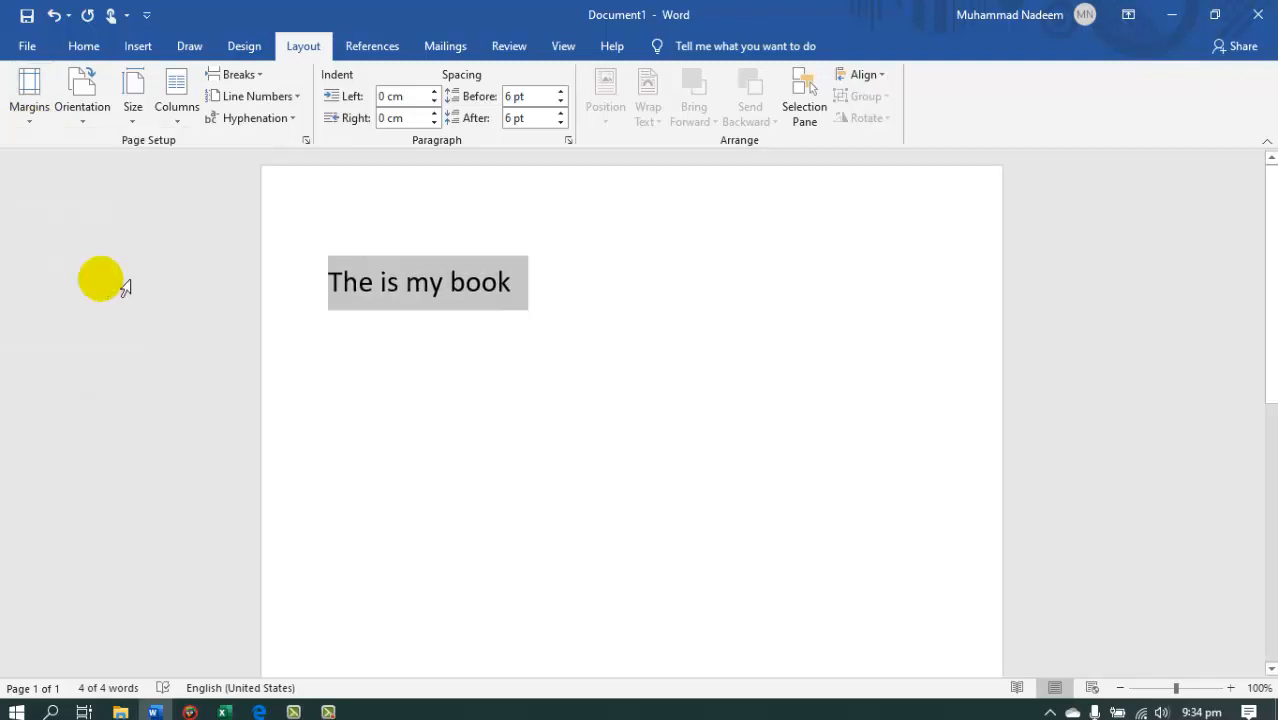
click(30, 118)
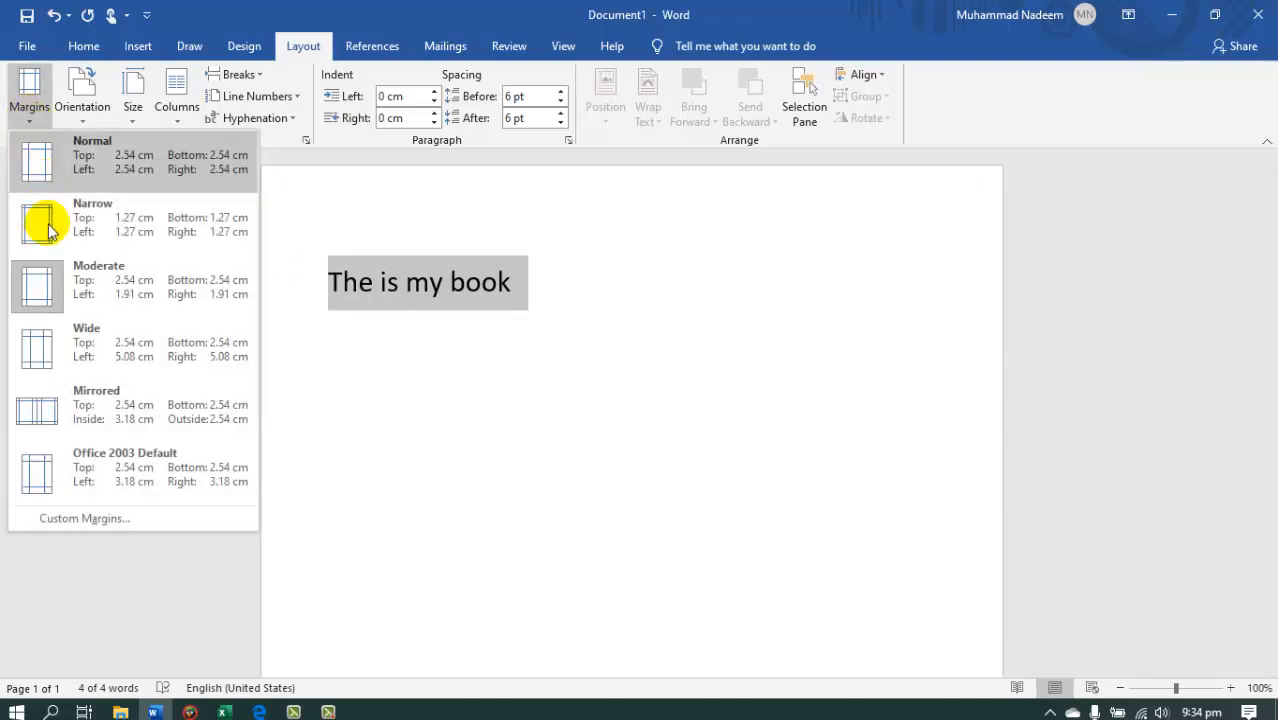
click(105, 342)
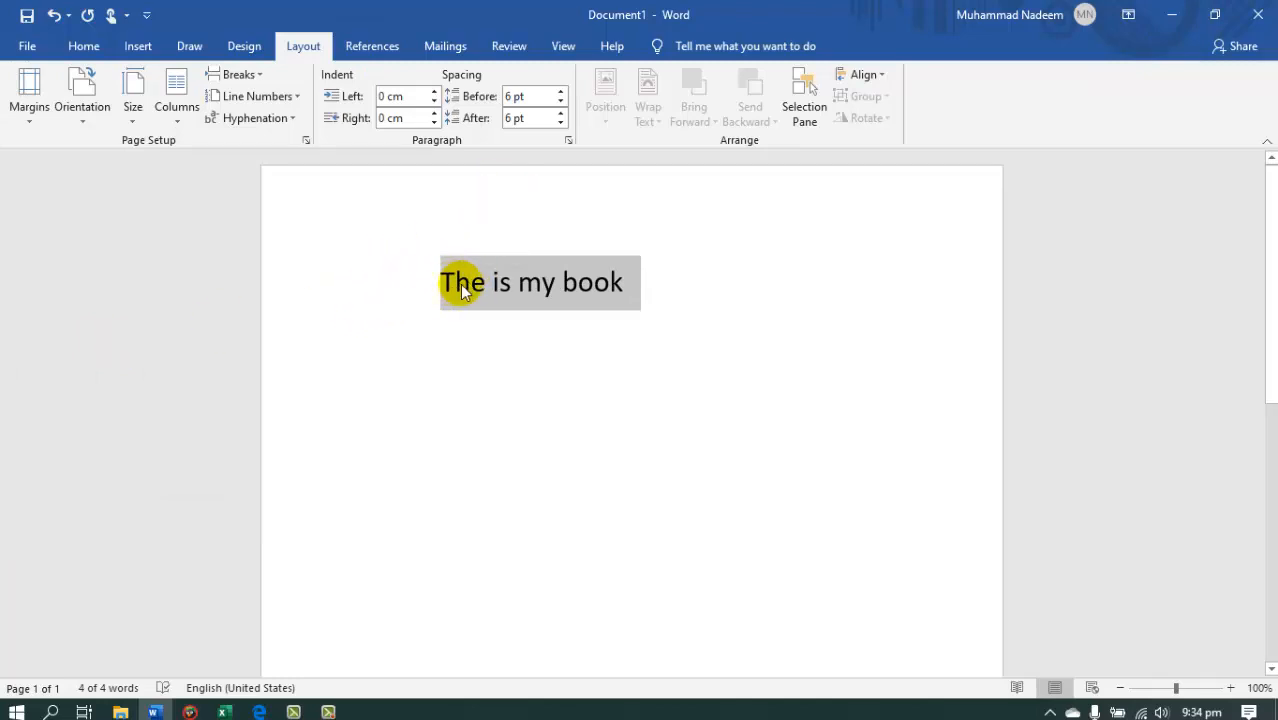
Set custom page margins of 2 cm top, 1.54 cm bottom, and 1.08 cm left and right for the whole document.
click(26, 110)
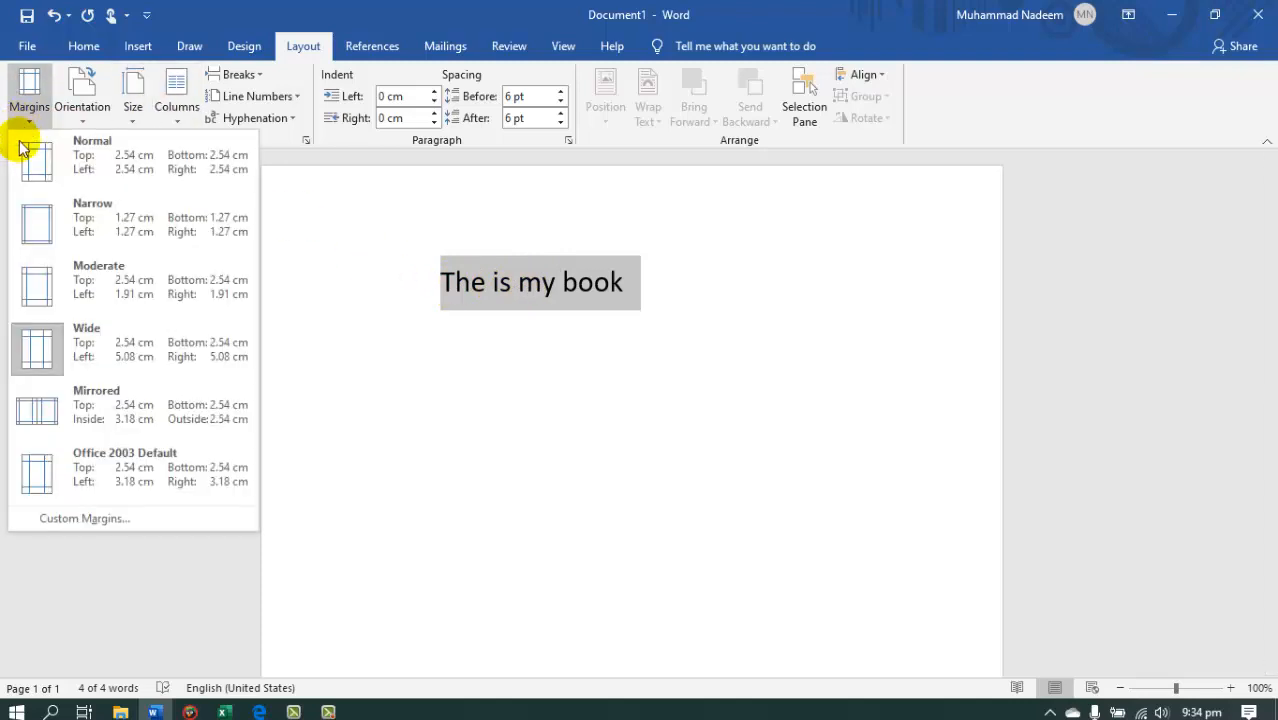
click(135, 521)
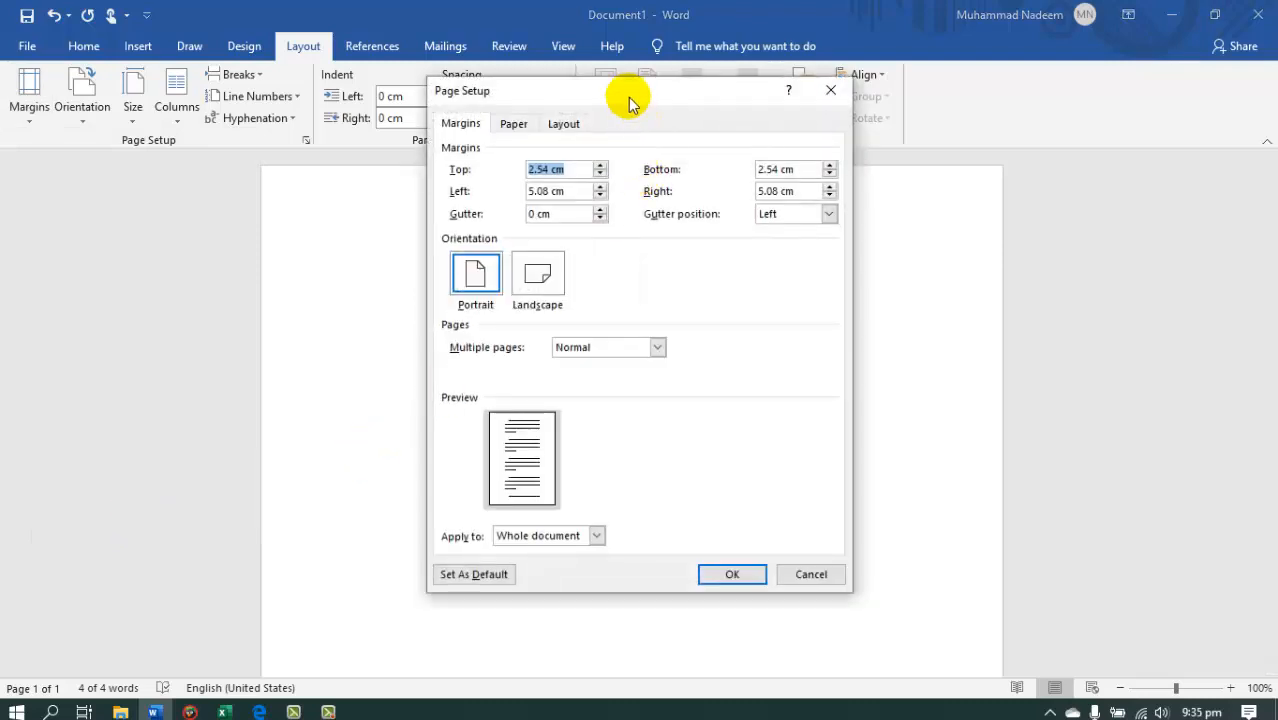
drag(630, 103, 992, 194)
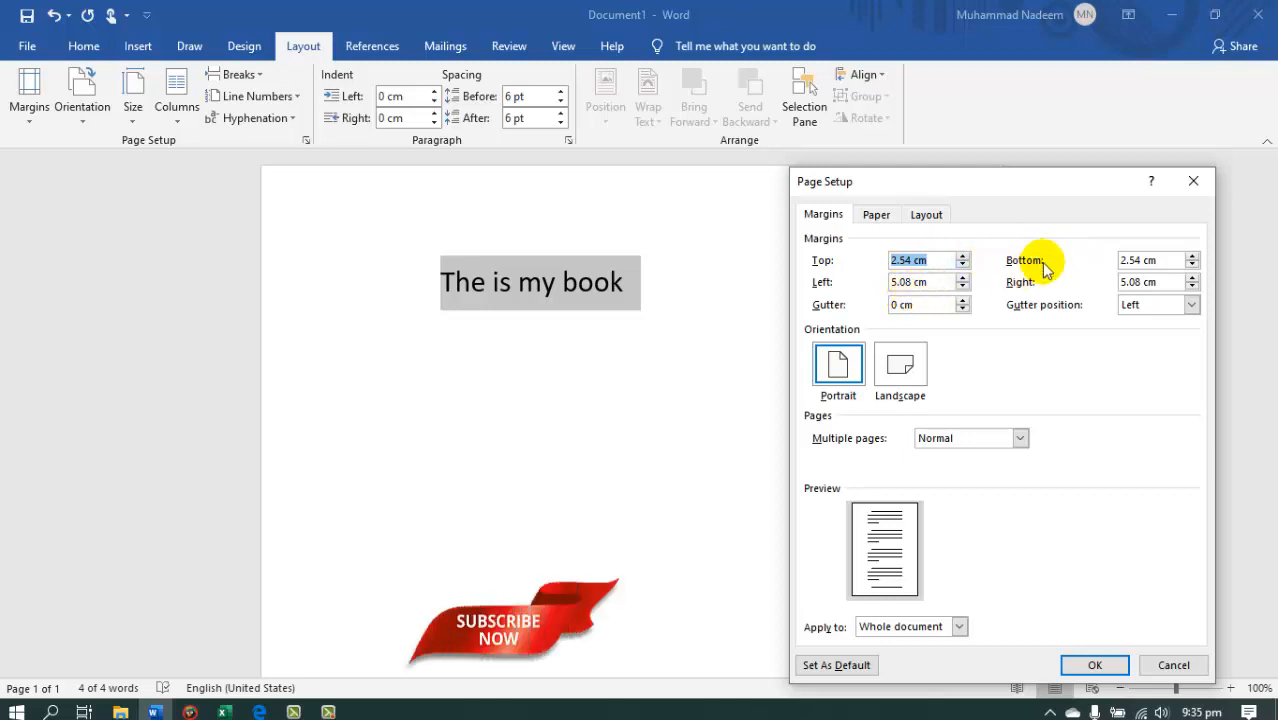
click(962, 266)
click(962, 266)
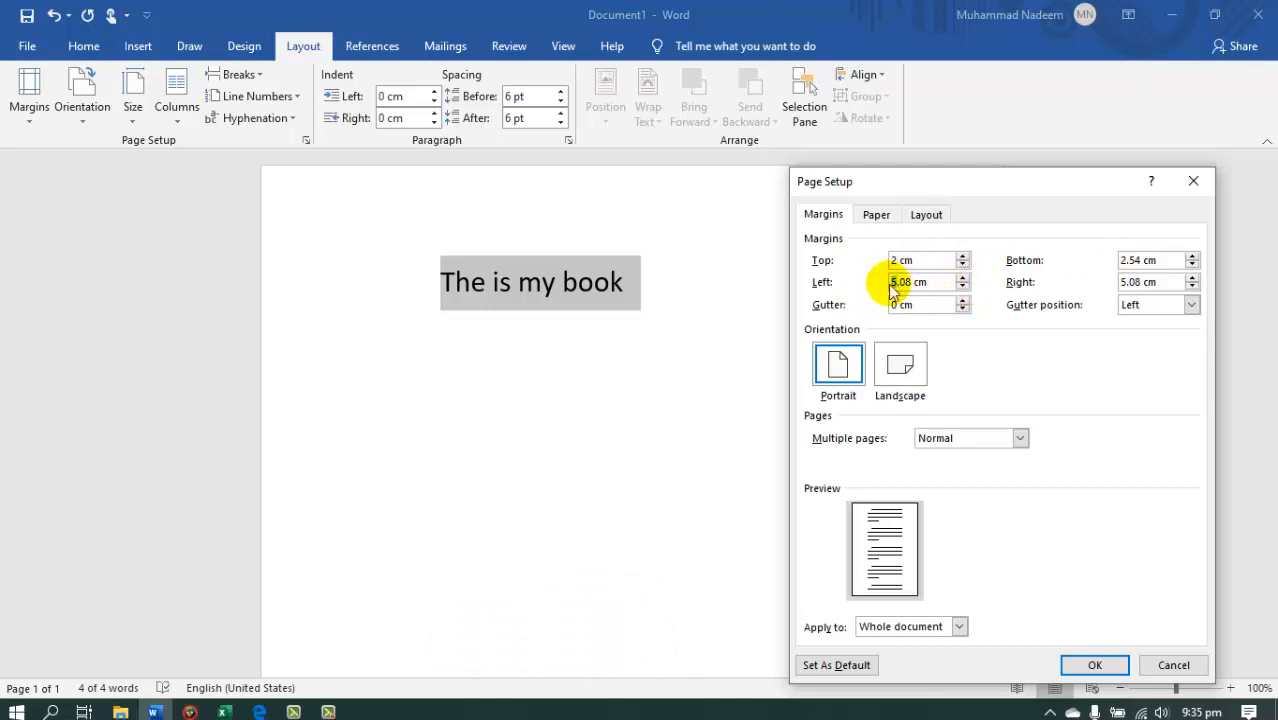
click(1113, 266)
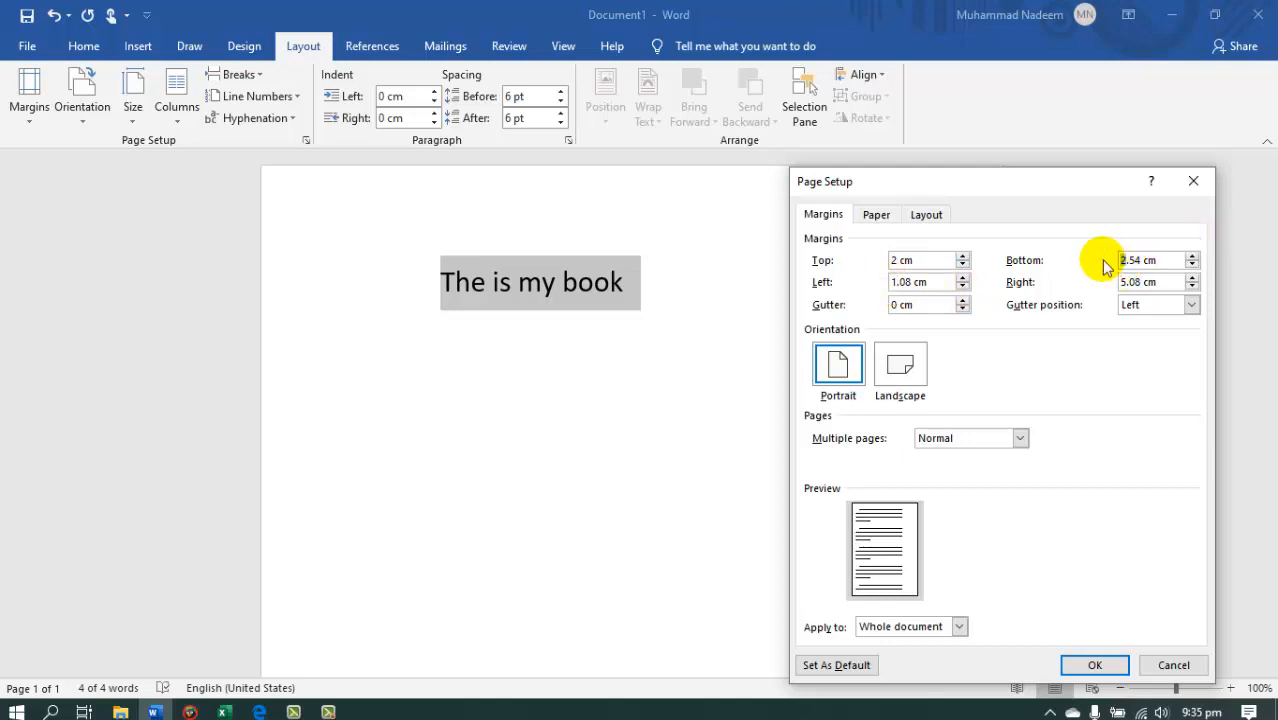
click(1137, 286)
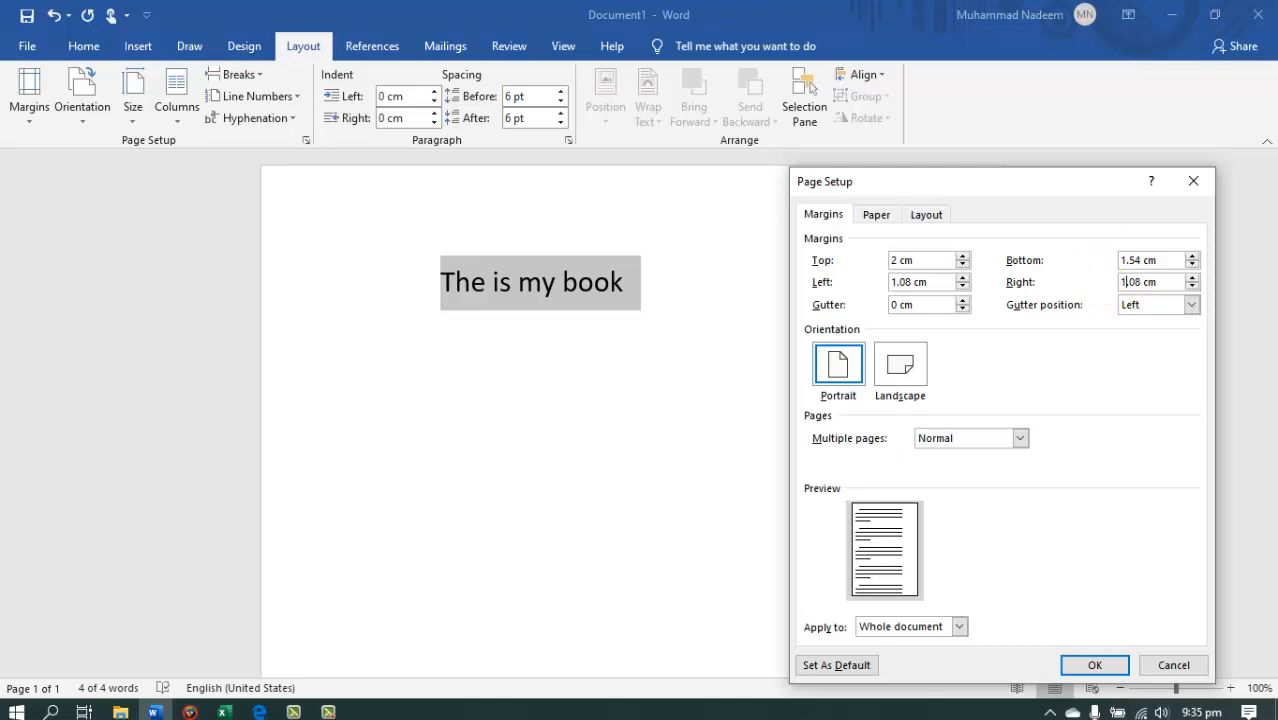
click(1090, 665)
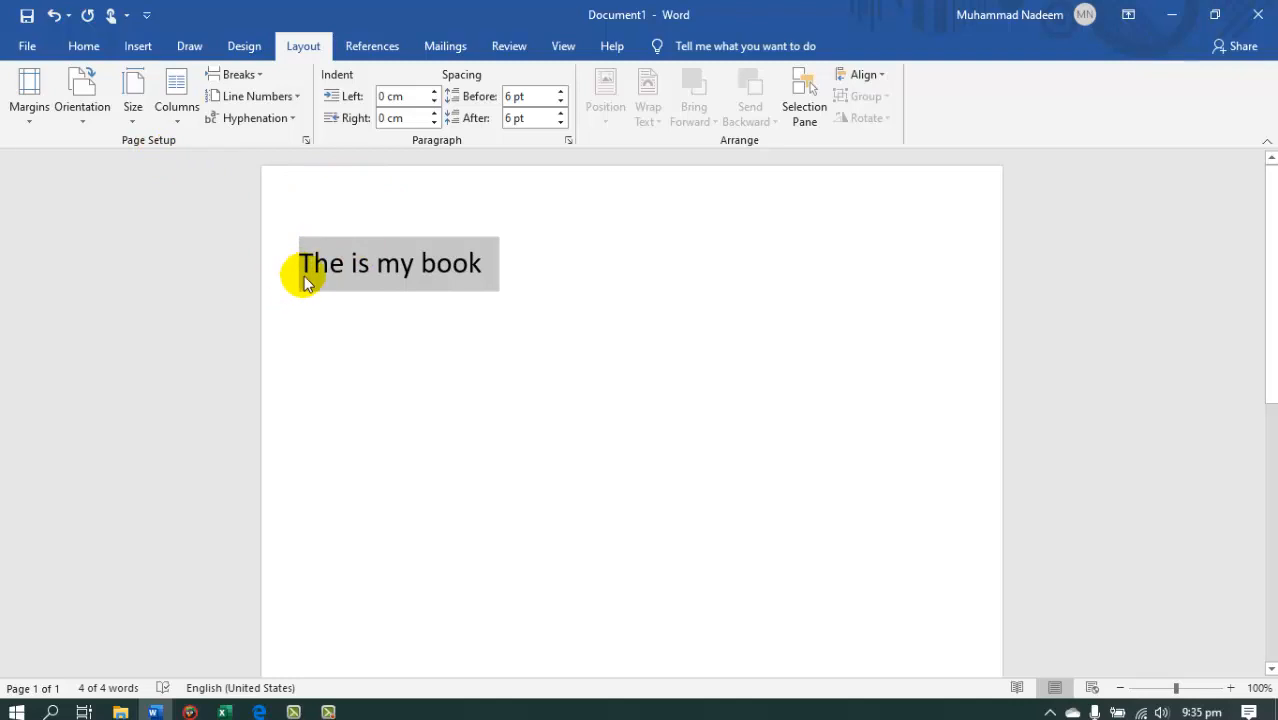
Reopen the custom margin settings with the text selected and try landscape orientation before returning to portrait.
click(350, 281)
drag(299, 263, 495, 266)
click(37, 120)
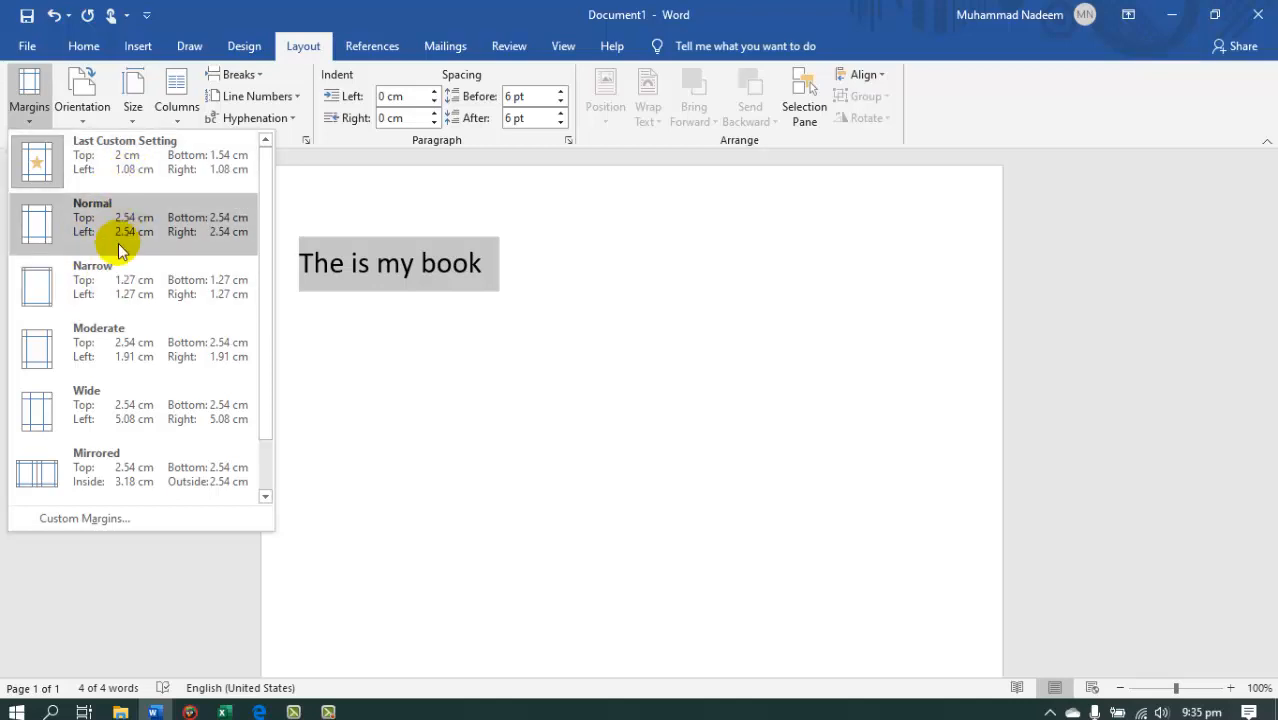
click(78, 518)
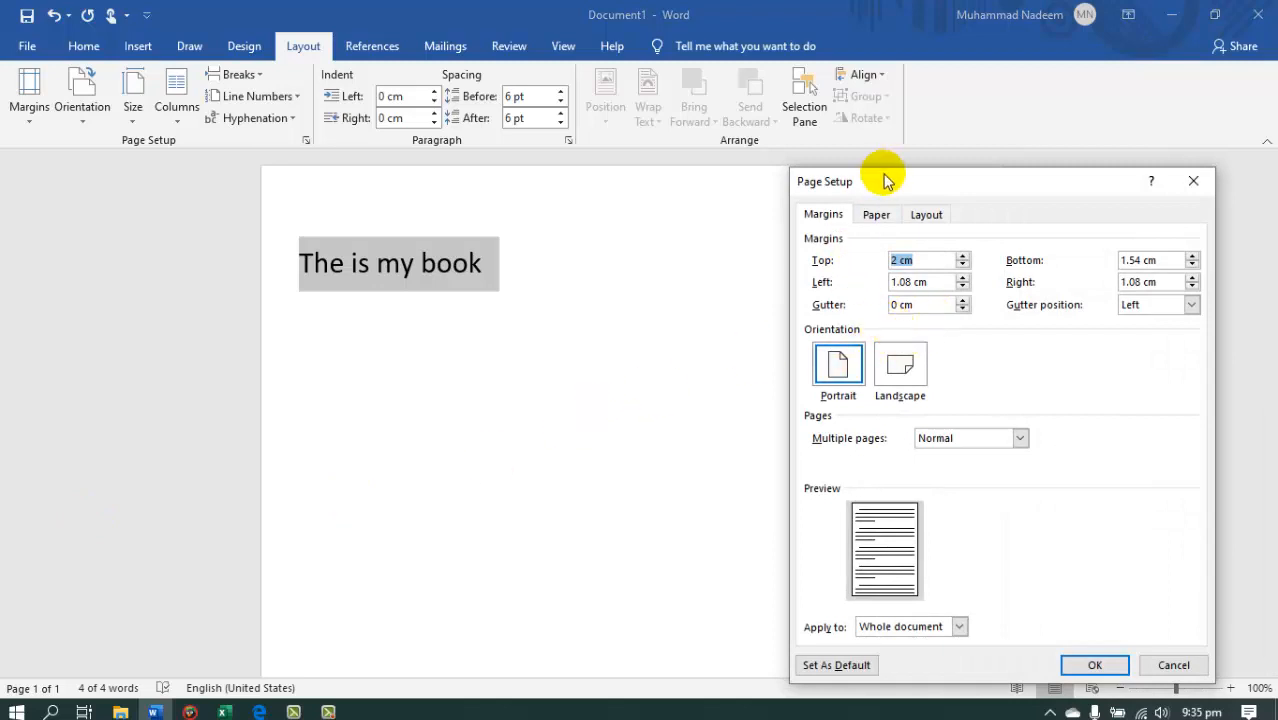
drag(907, 190, 902, 136)
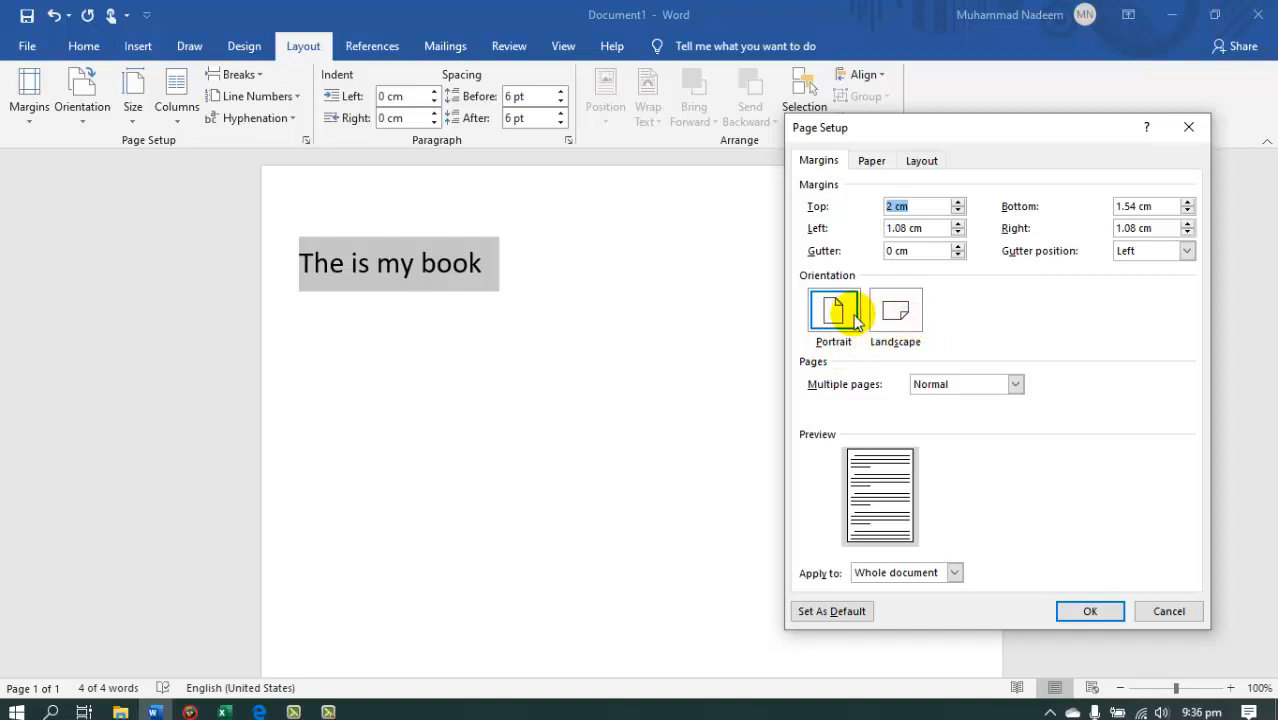
click(893, 310)
click(834, 310)
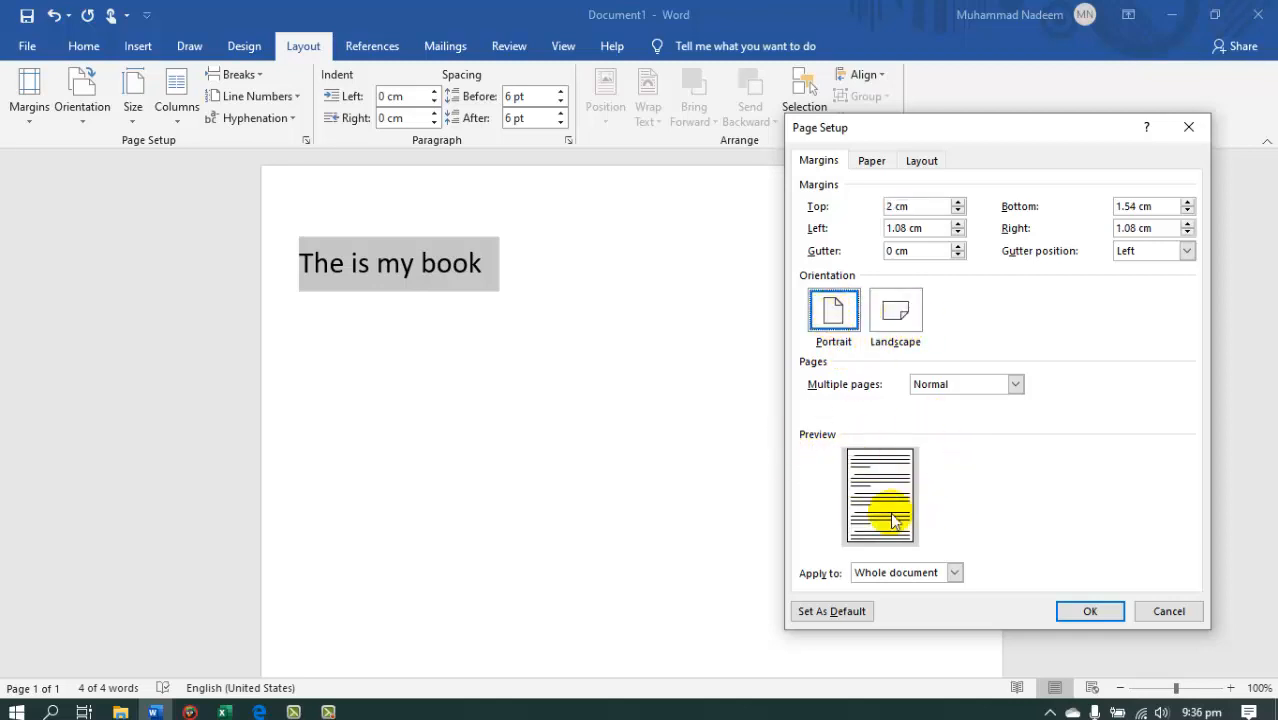
click(888, 322)
click(834, 312)
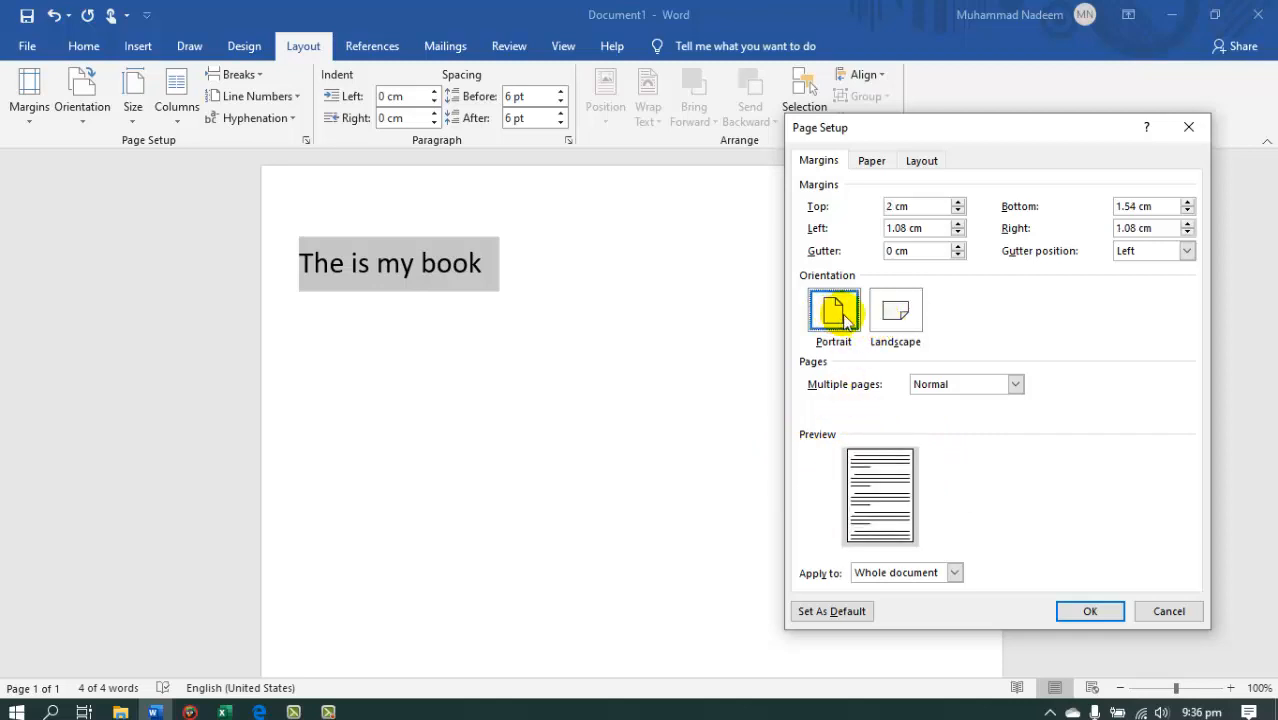
Examine the multiple-page and apply-to choices, and accept the page setup with Normal pages and Whole document.
click(963, 383)
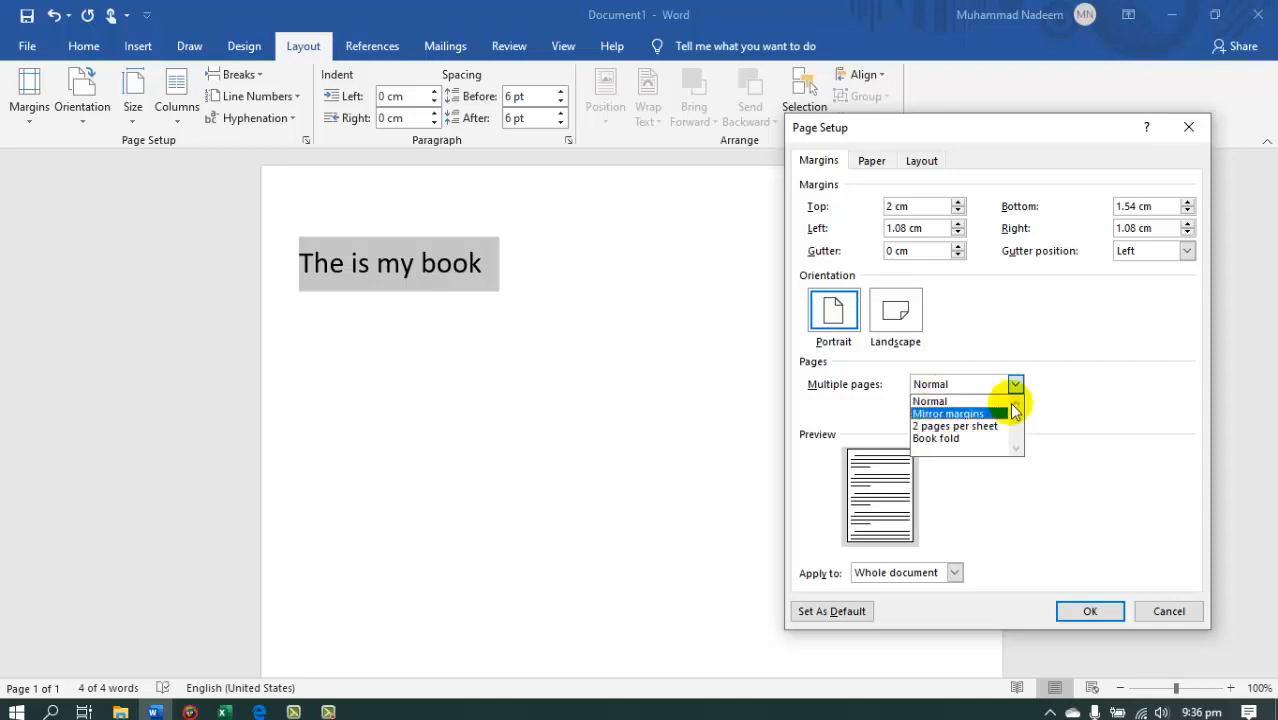
click(1070, 403)
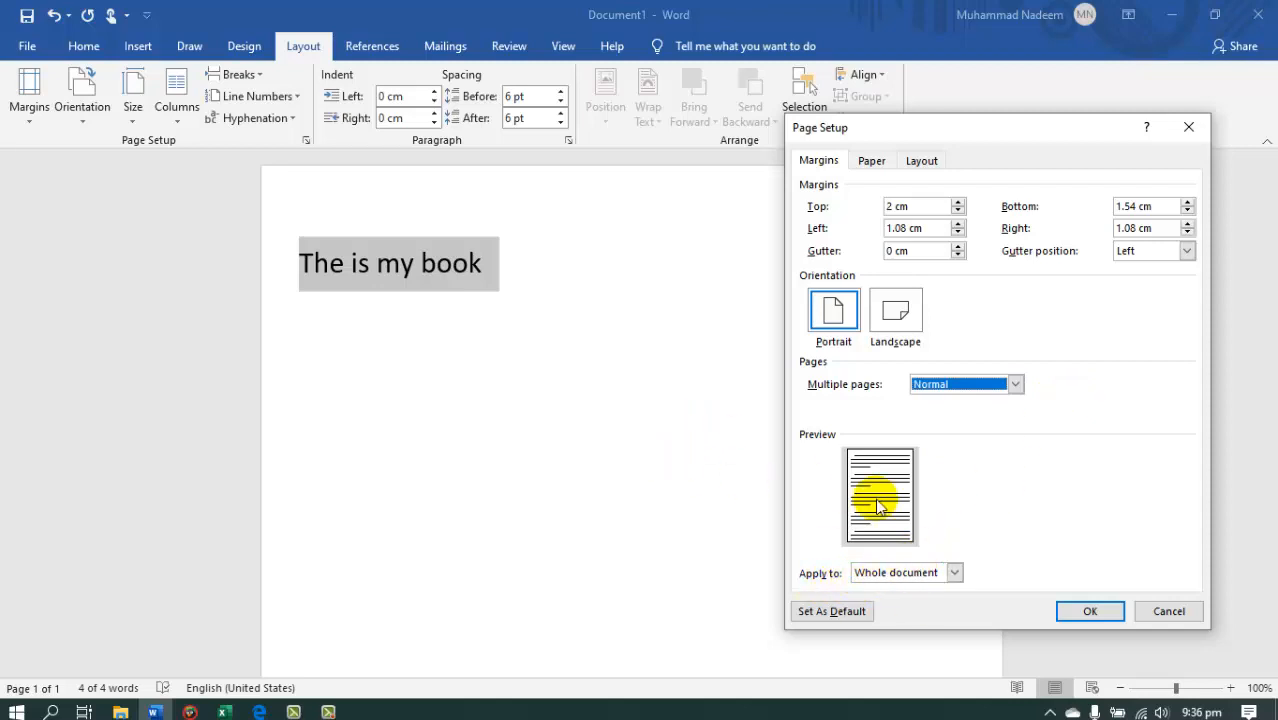
click(898, 573)
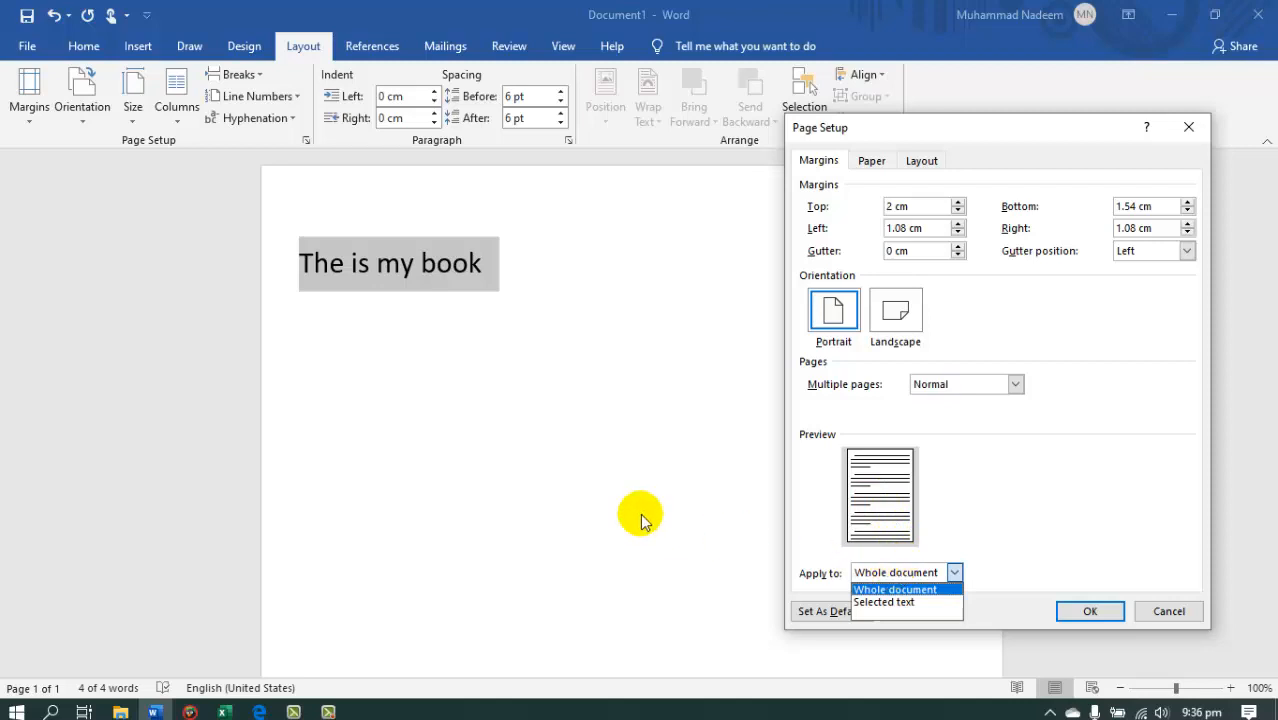
click(408, 309)
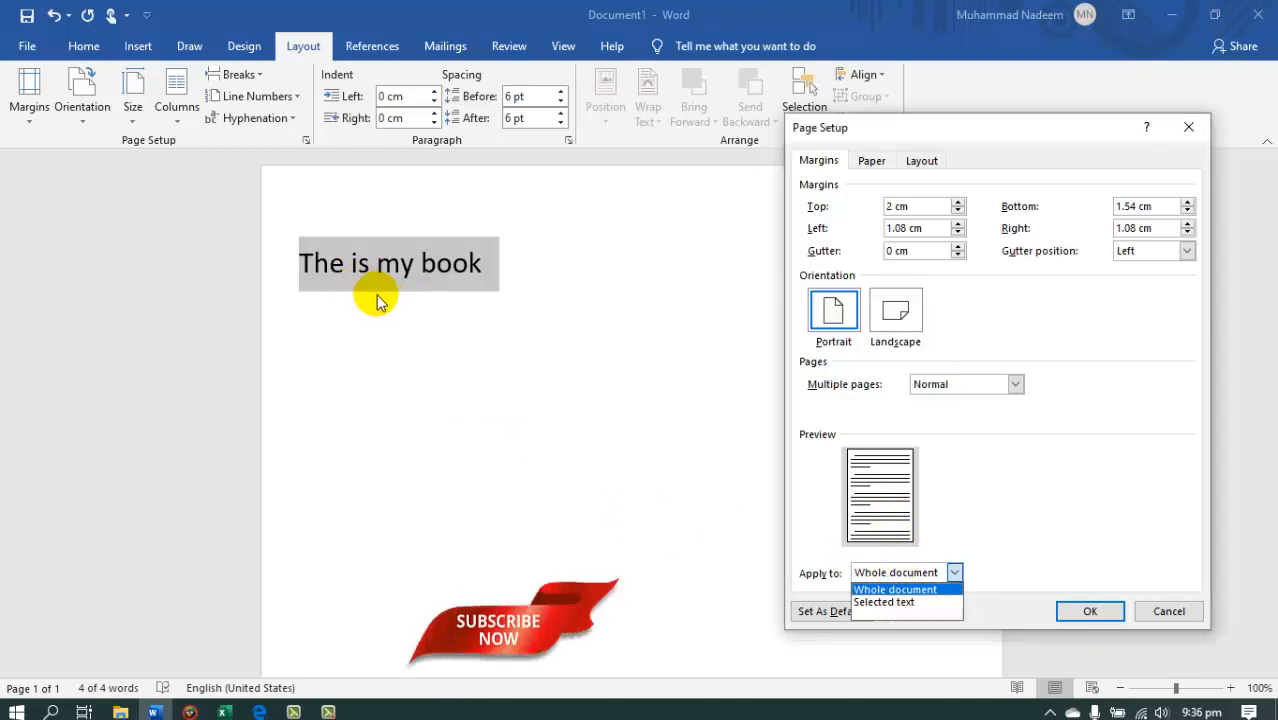
click(903, 590)
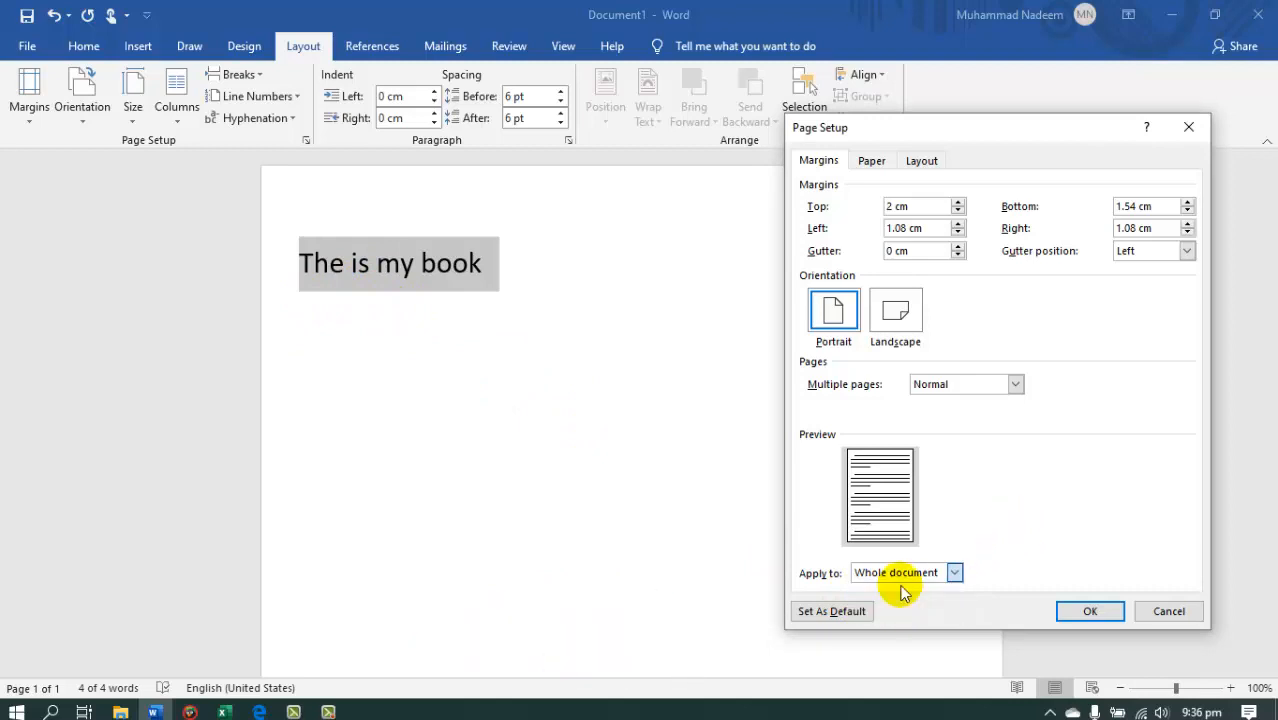
click(1086, 610)
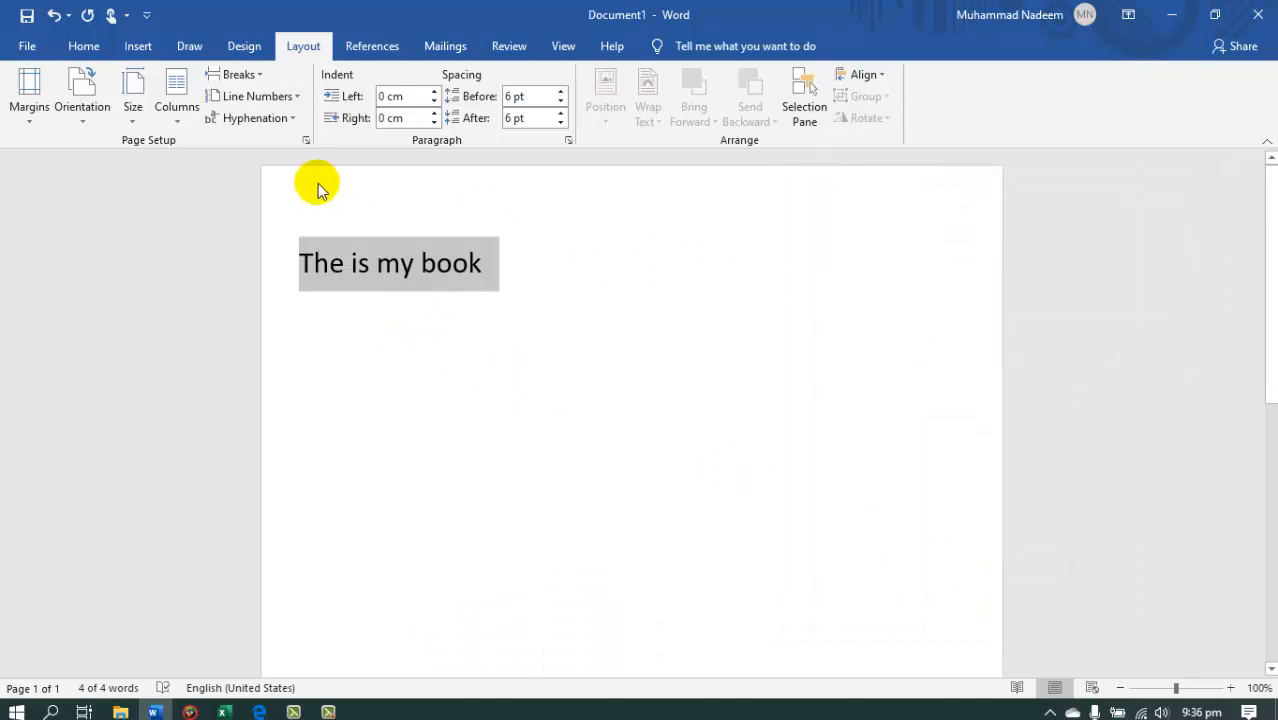
Switch the page to landscape, view the full sheet, and return it to portrait.
click(82, 128)
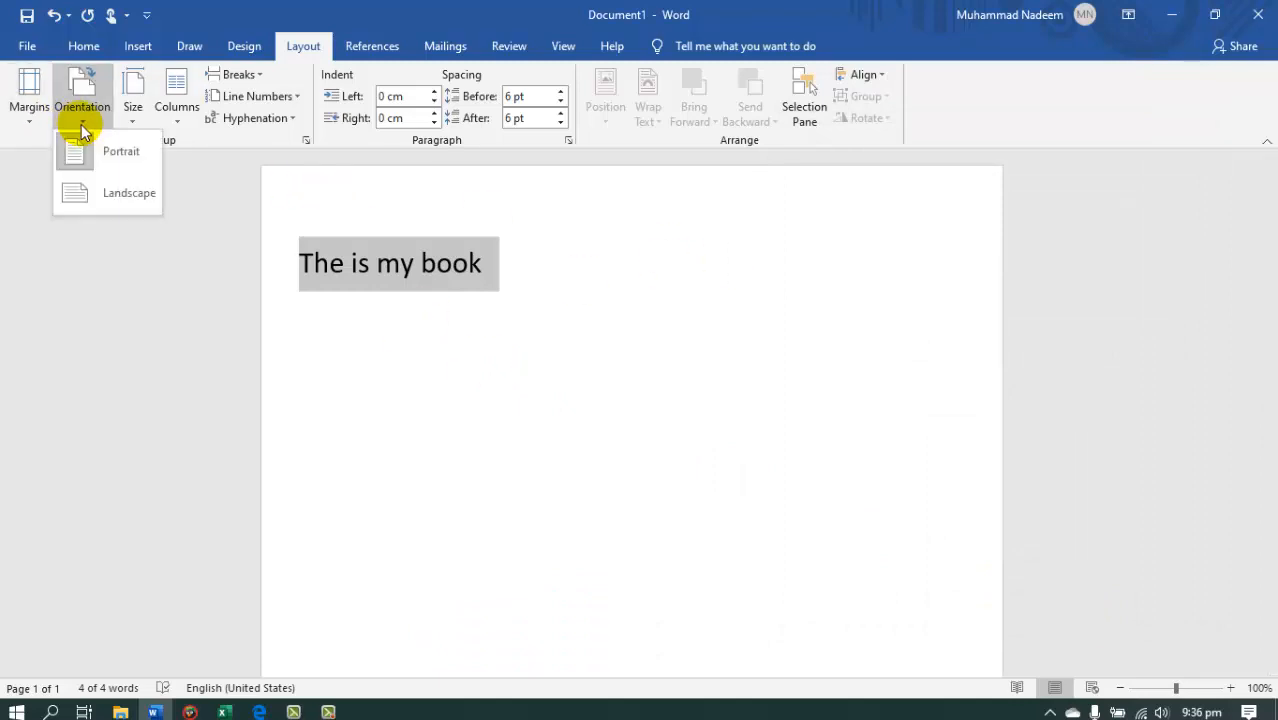
click(94, 195)
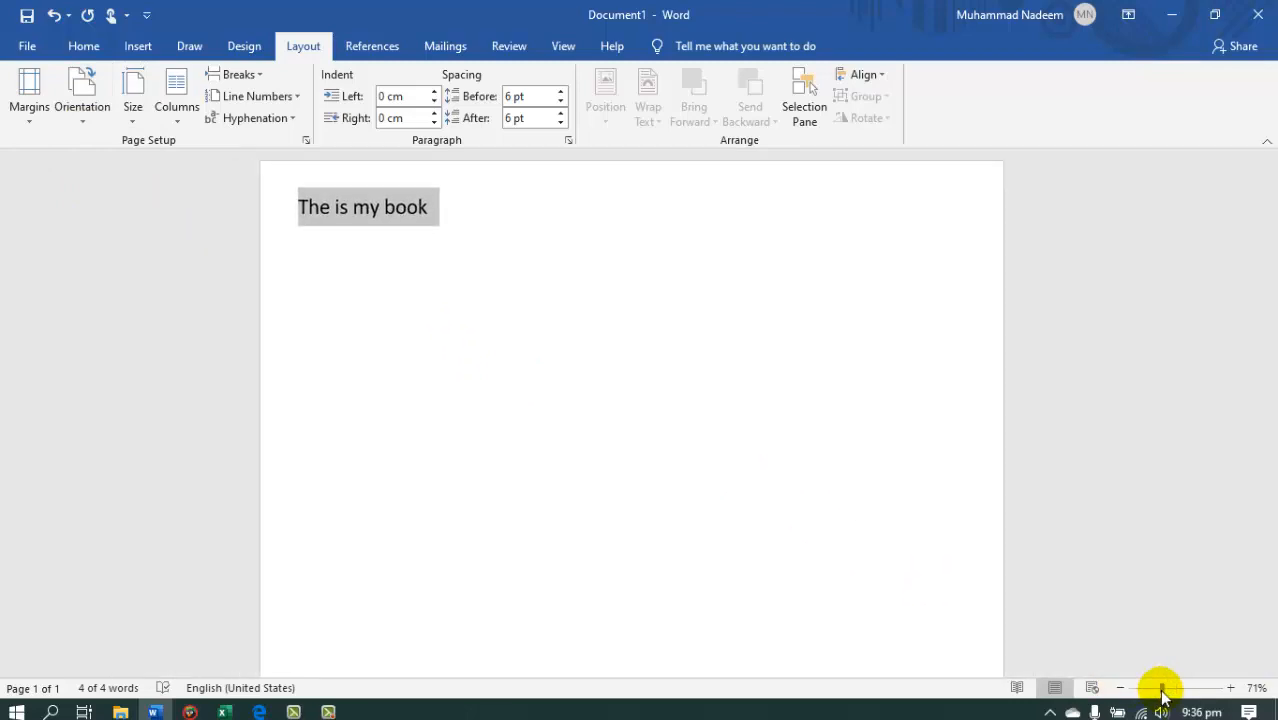
drag(1163, 697, 1158, 693)
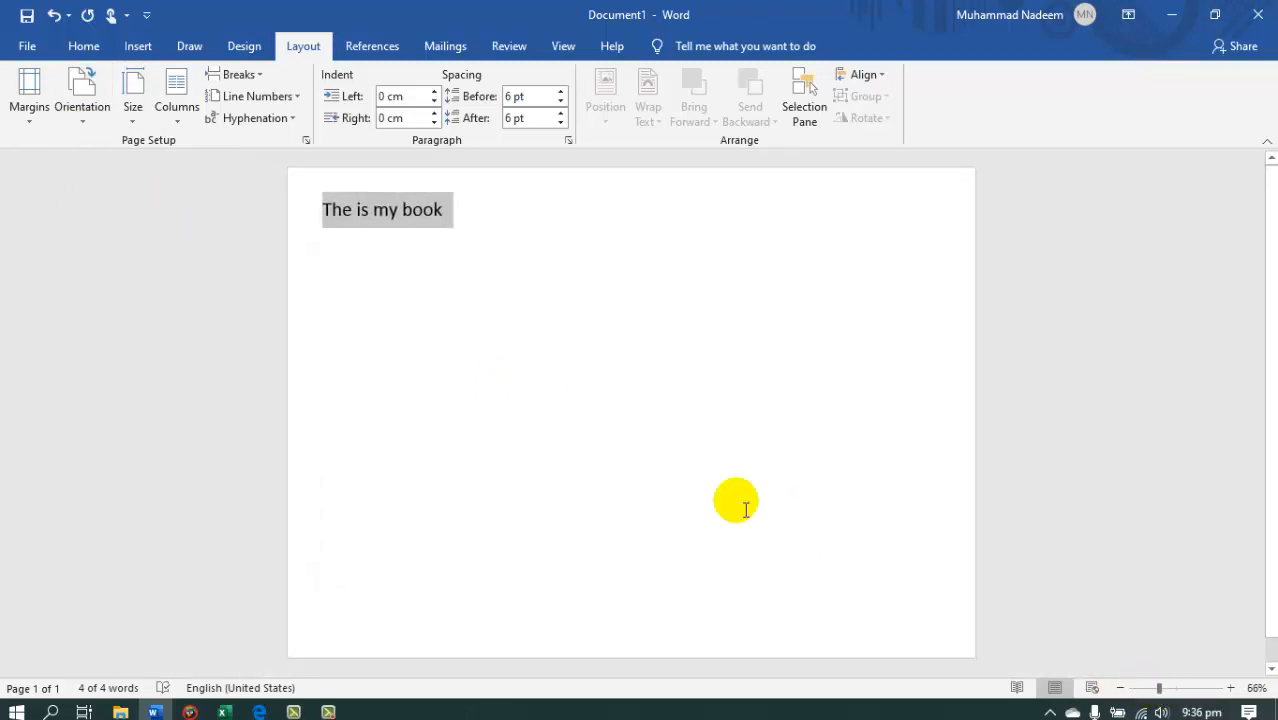
click(80, 116)
click(85, 143)
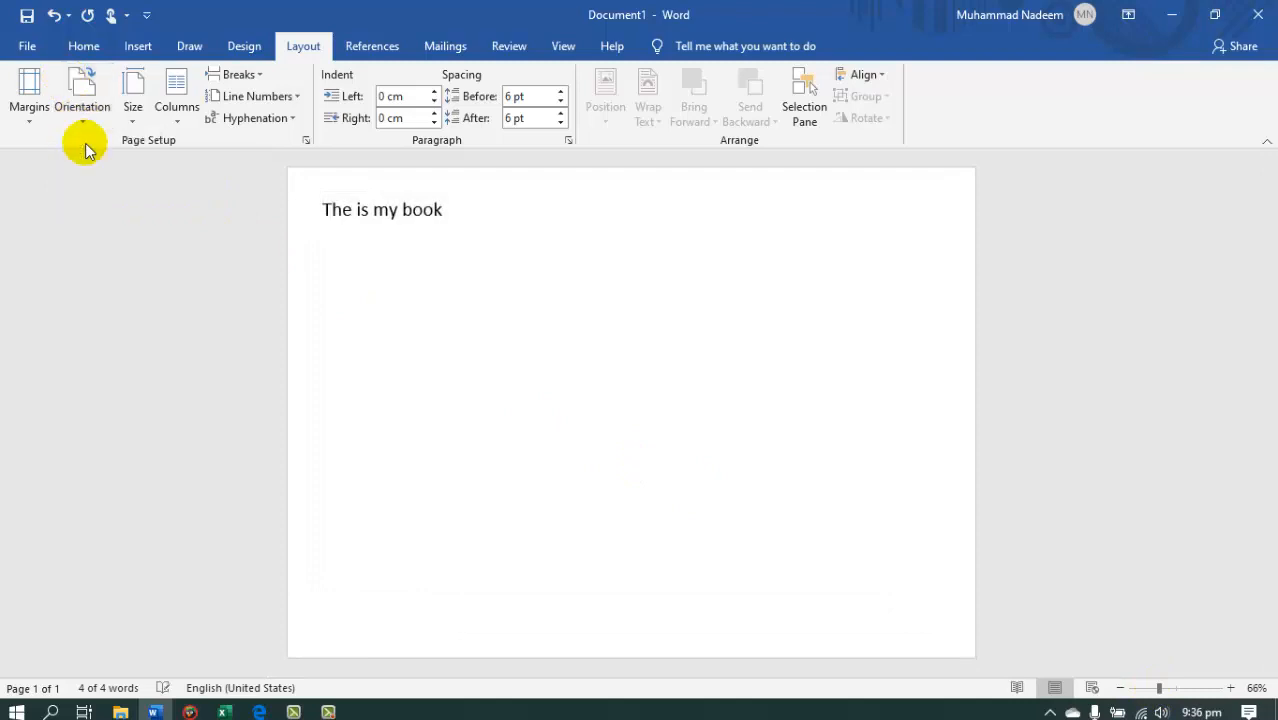
Set the page orientation to landscape.
click(84, 117)
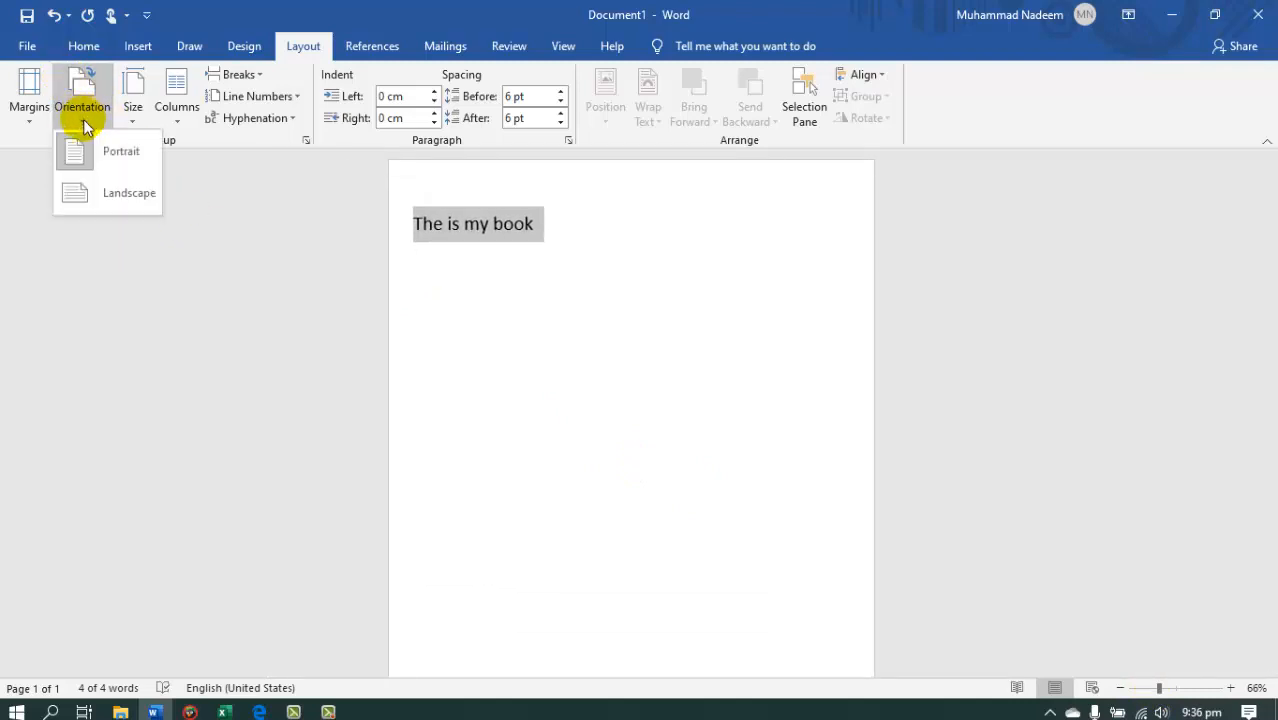
click(122, 190)
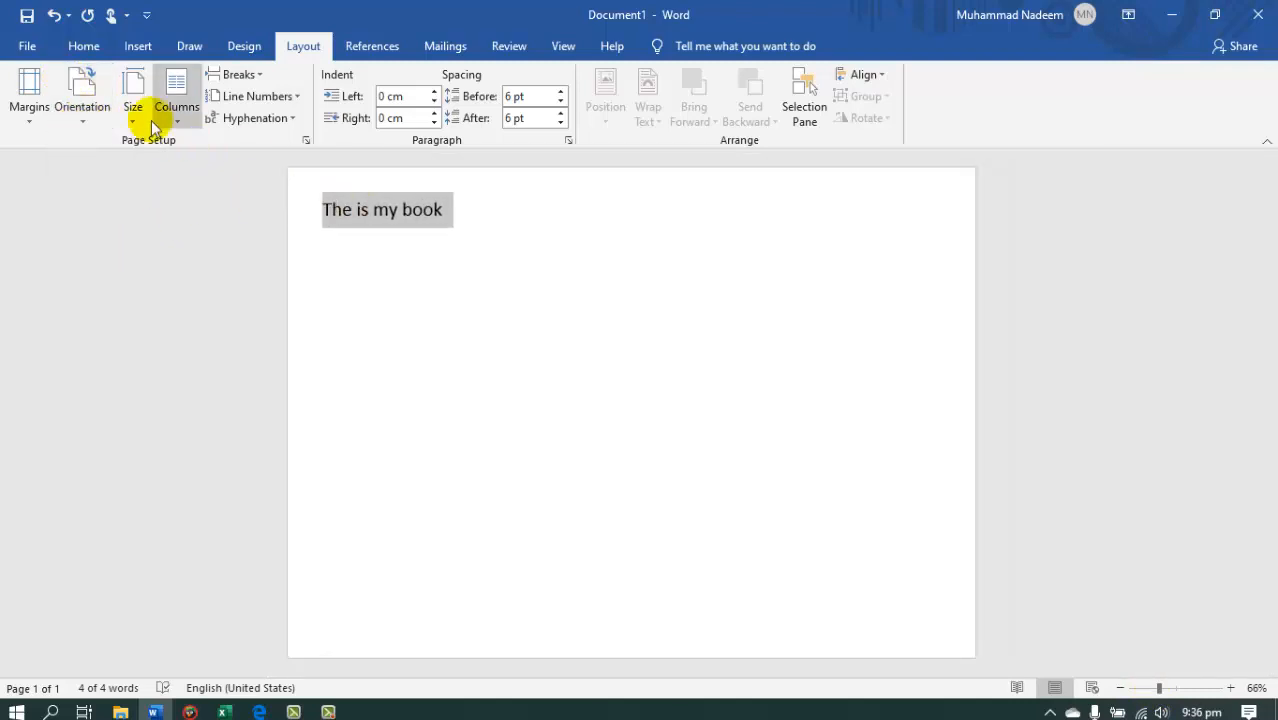
Return the page orientation to portrait and choose A4 as the paper size.
click(84, 117)
click(460, 332)
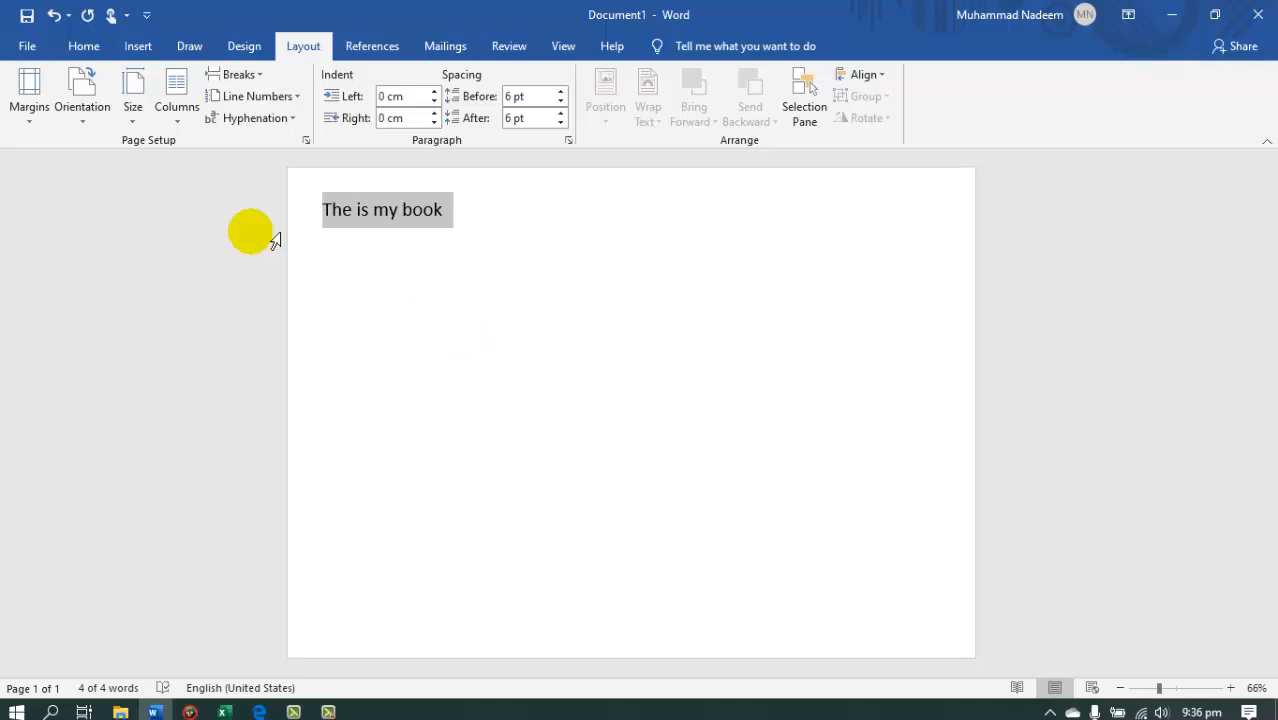
click(95, 121)
click(120, 175)
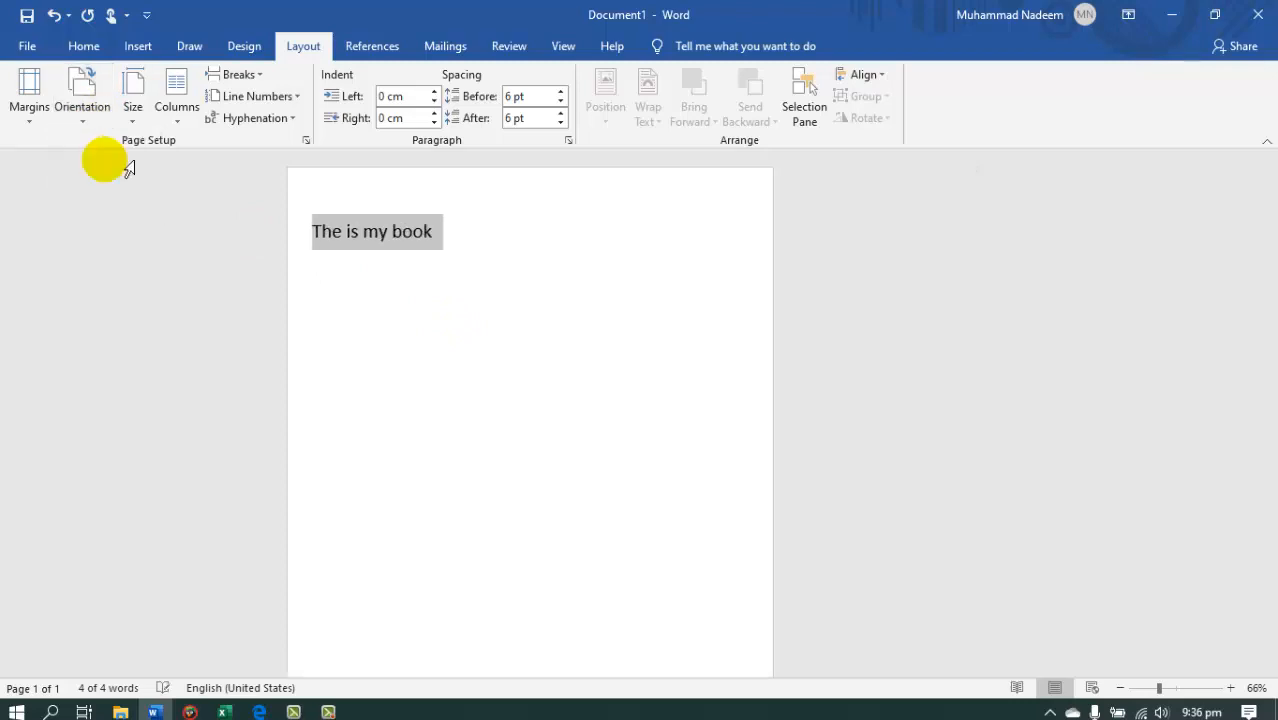
click(131, 120)
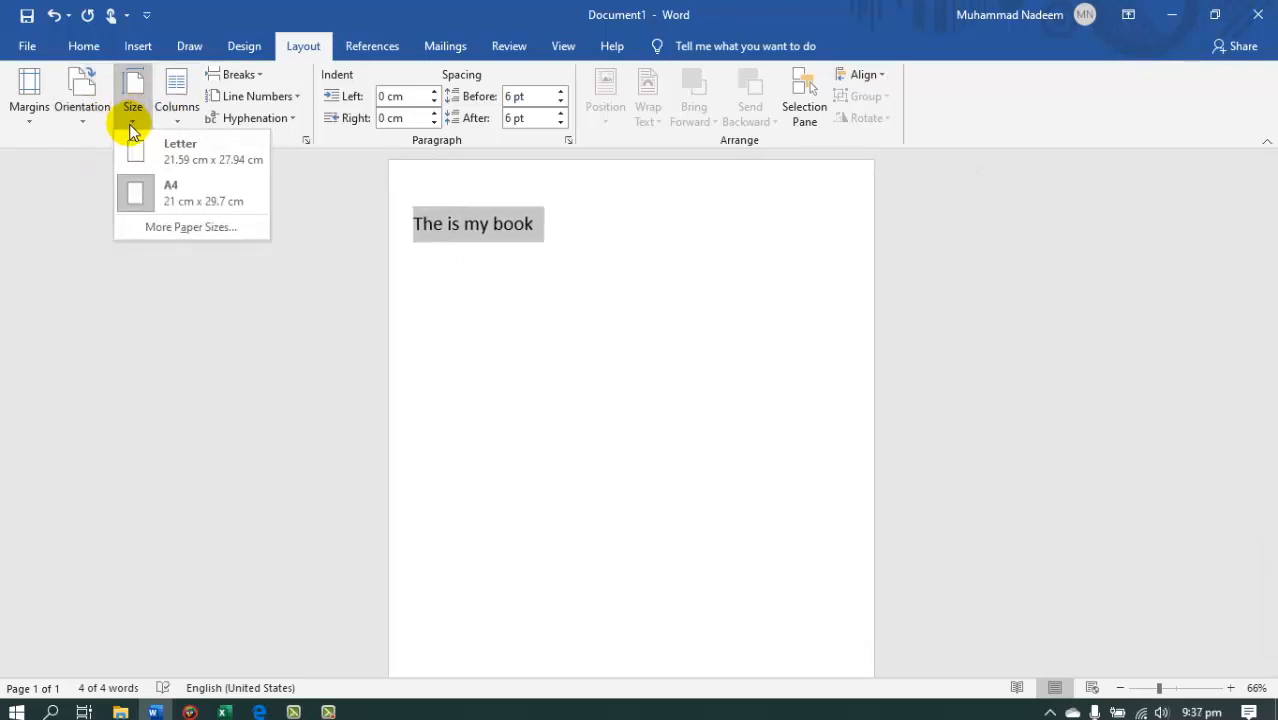
click(190, 200)
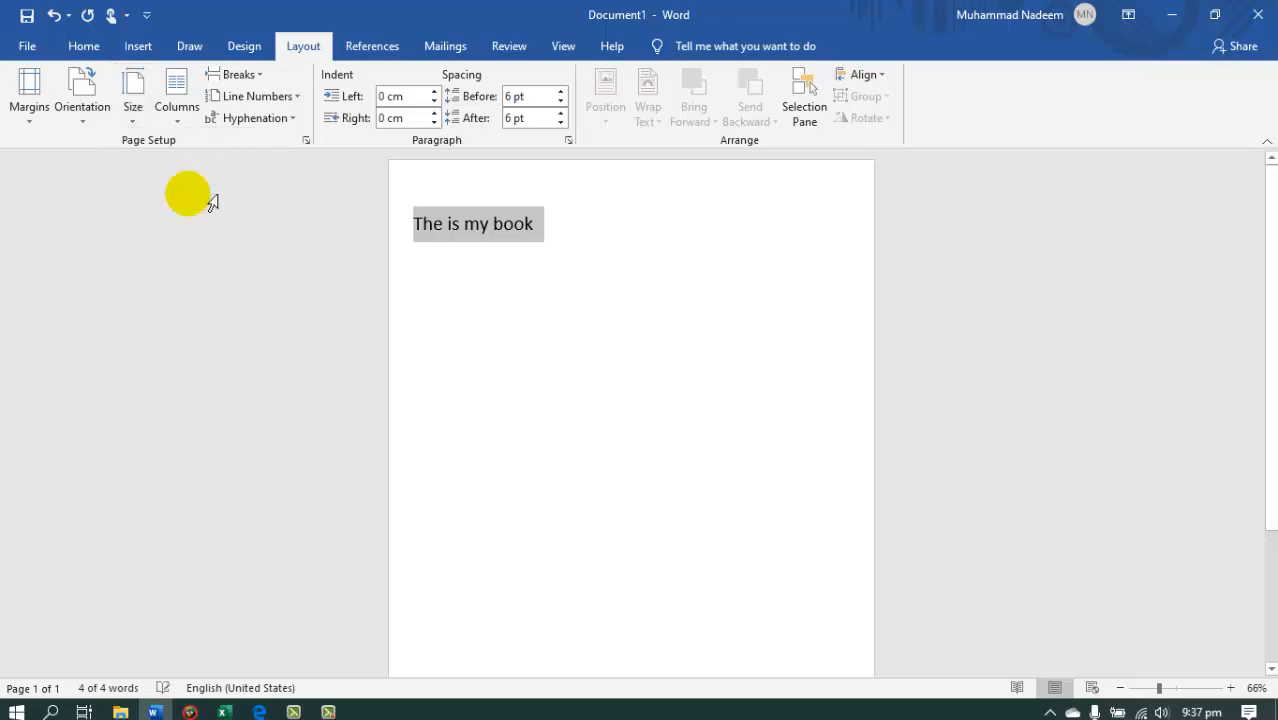
Examine the custom paper size choice with its width and height values, and accept A4 for the whole document.
click(134, 125)
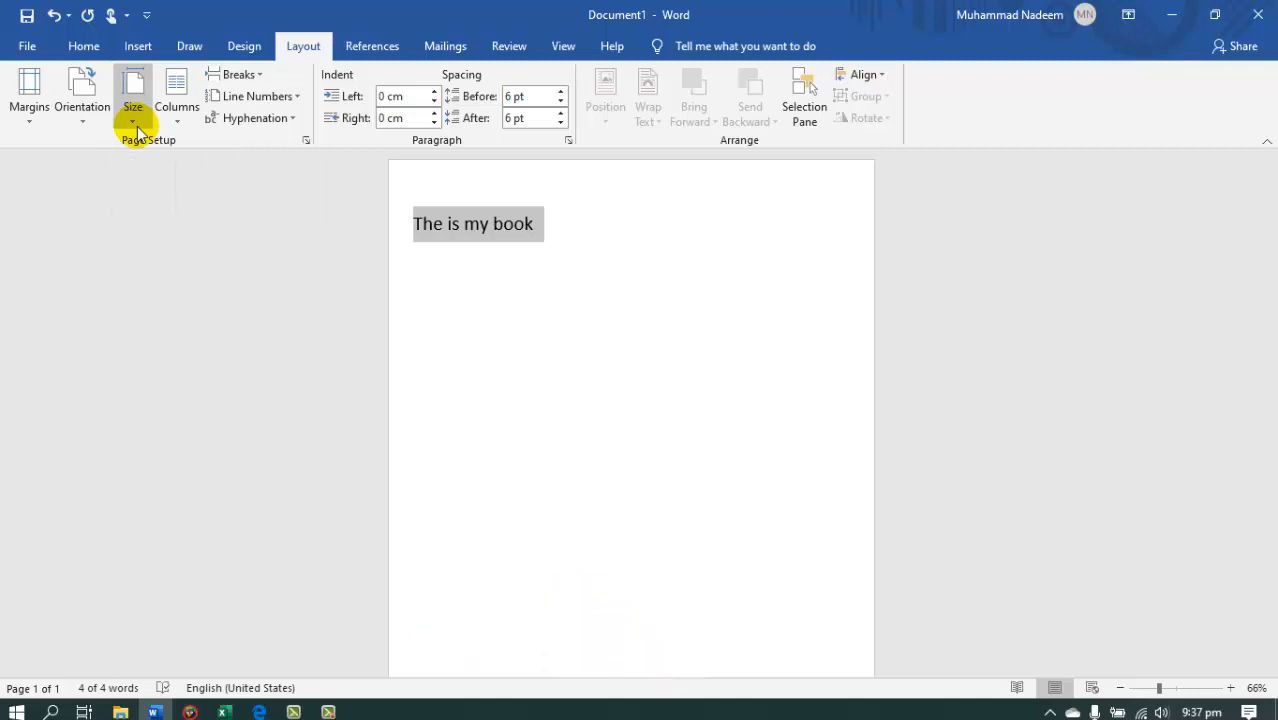
click(184, 228)
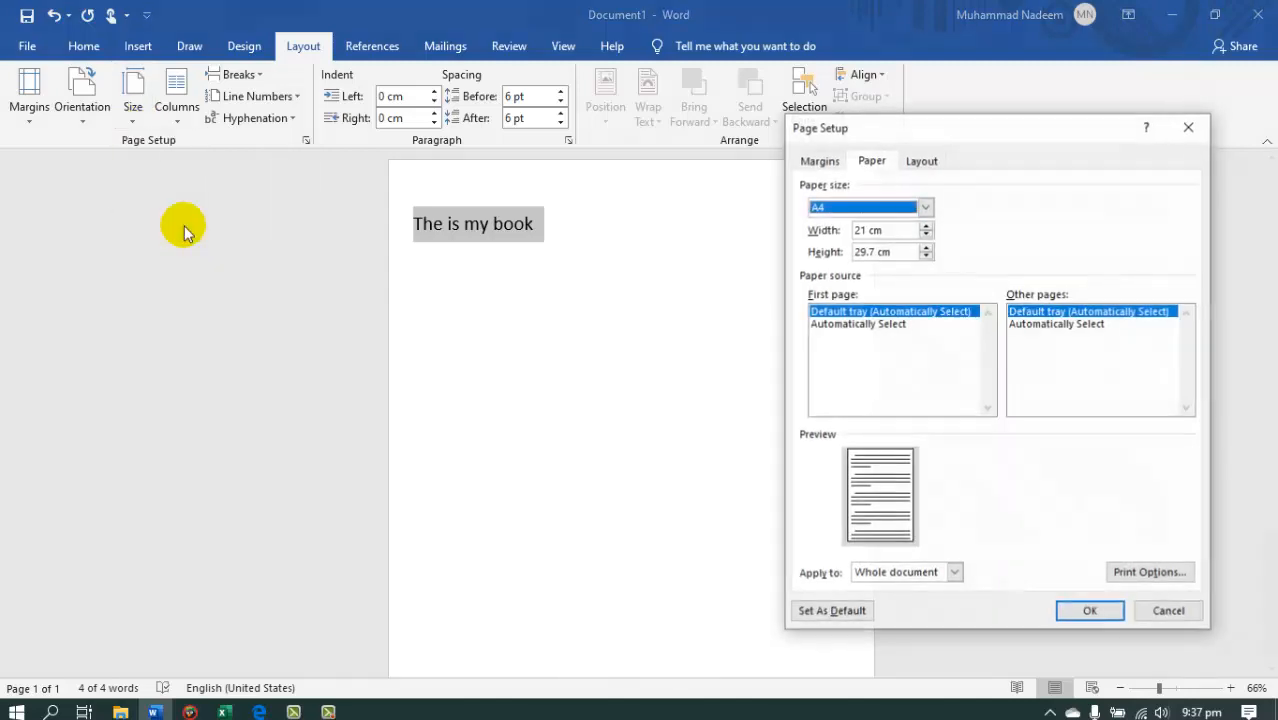
click(894, 207)
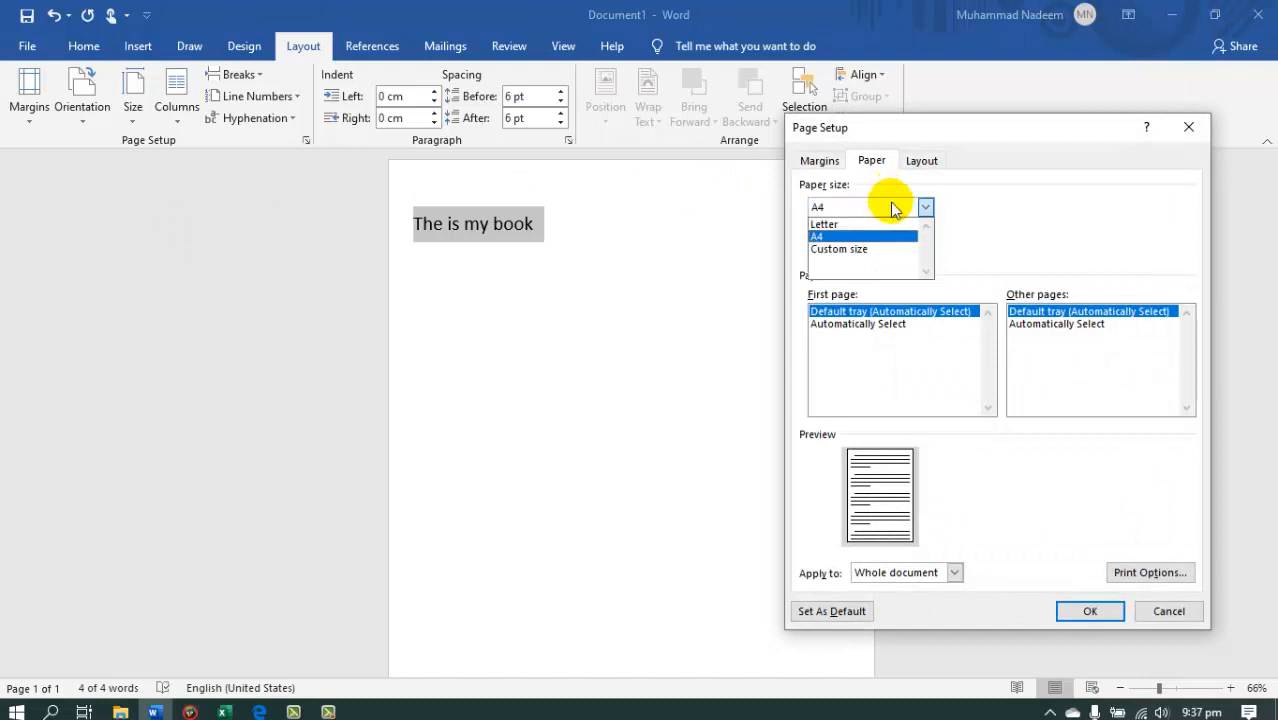
click(874, 249)
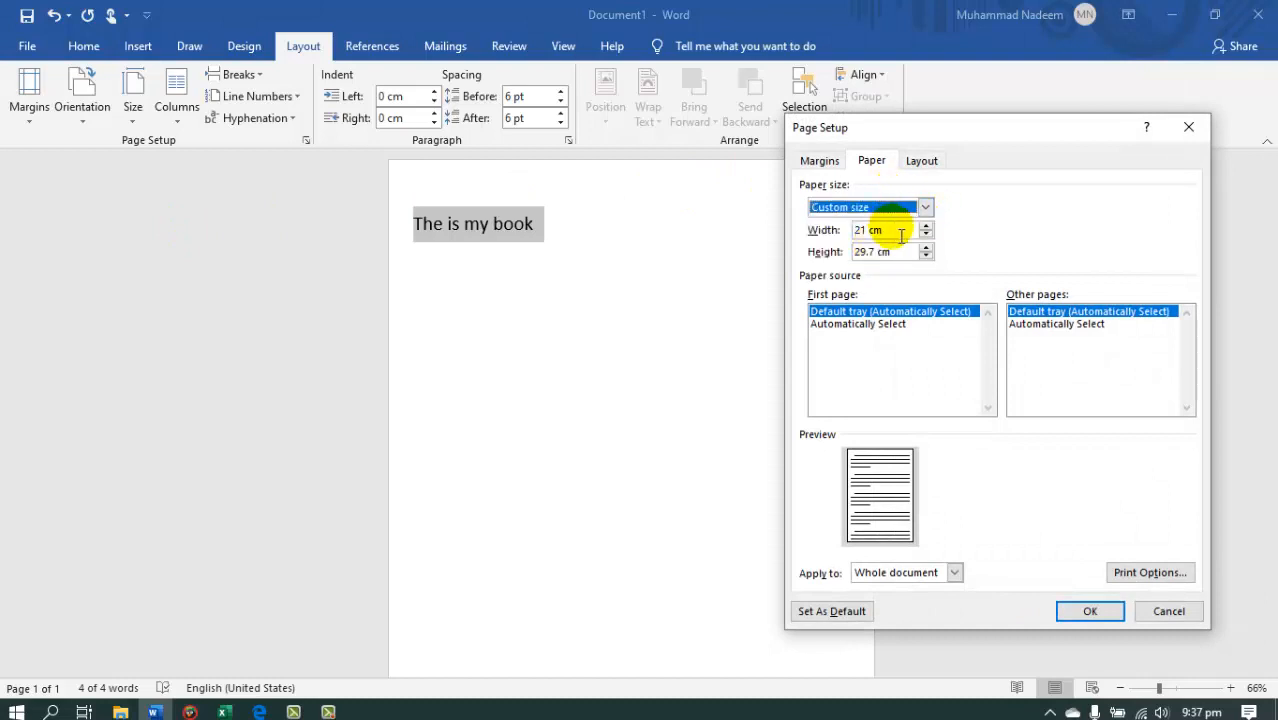
drag(901, 236, 820, 243)
drag(911, 257, 812, 264)
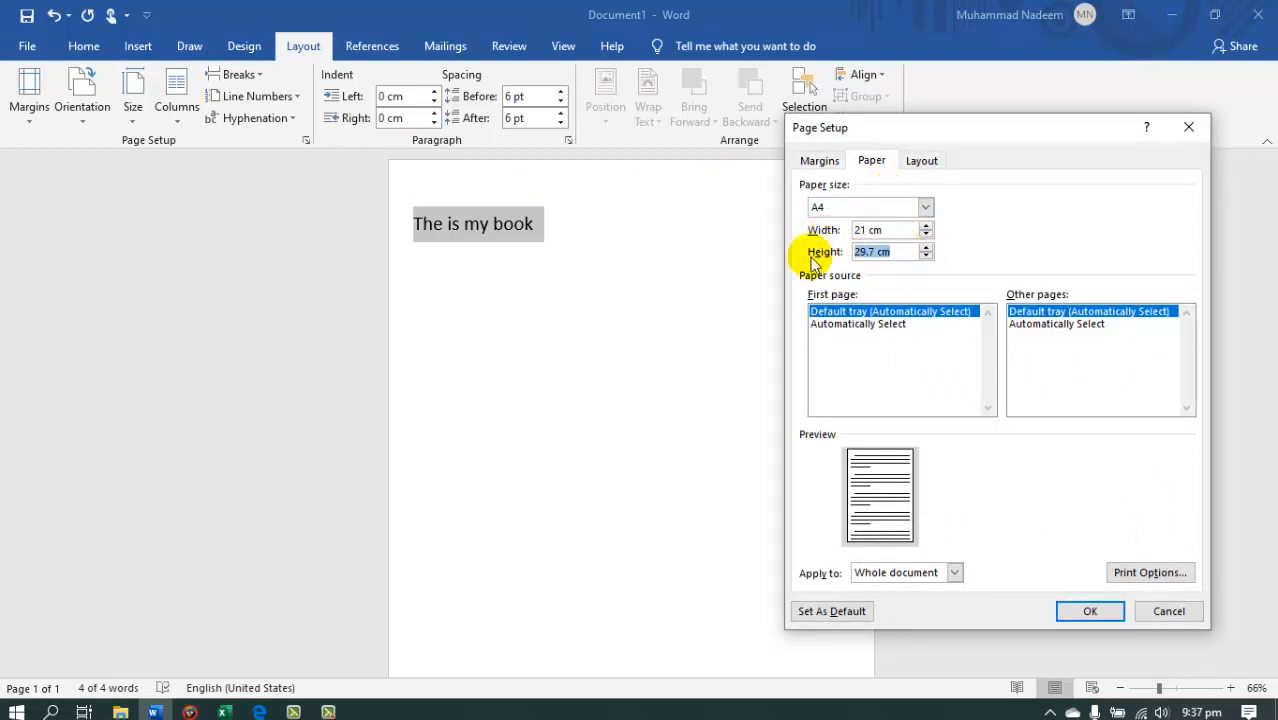
click(876, 233)
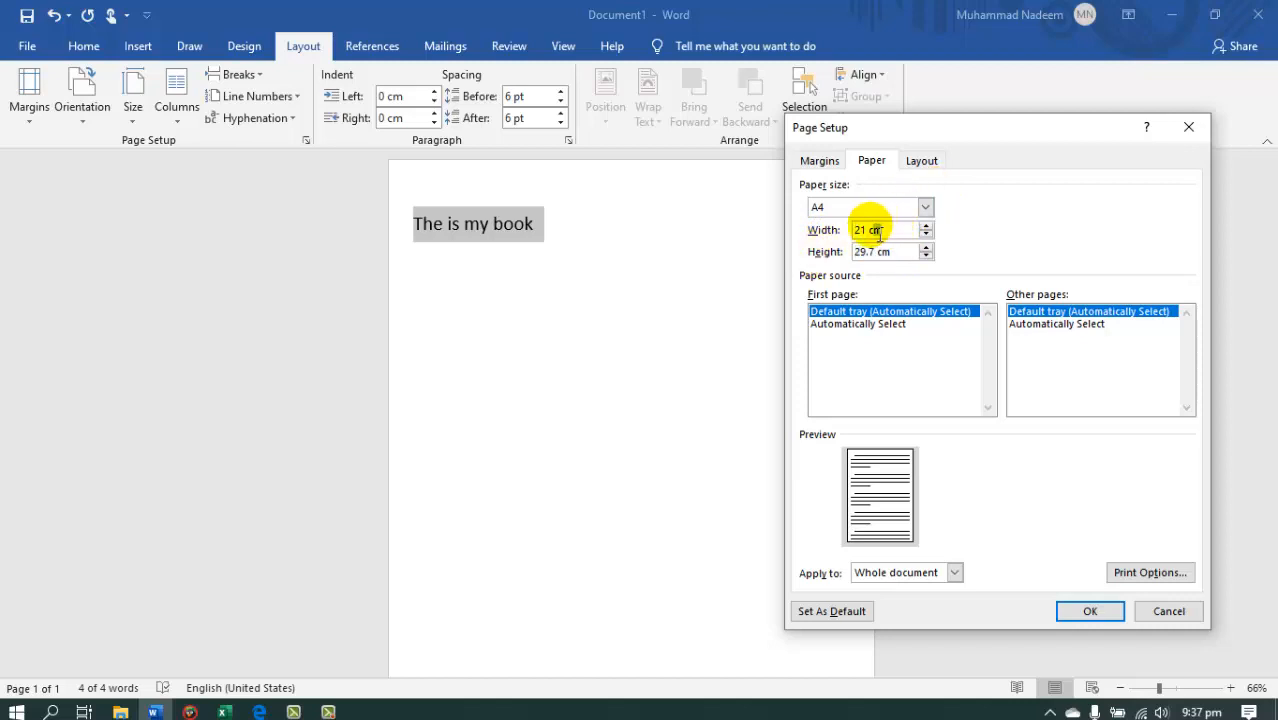
drag(886, 251, 836, 252)
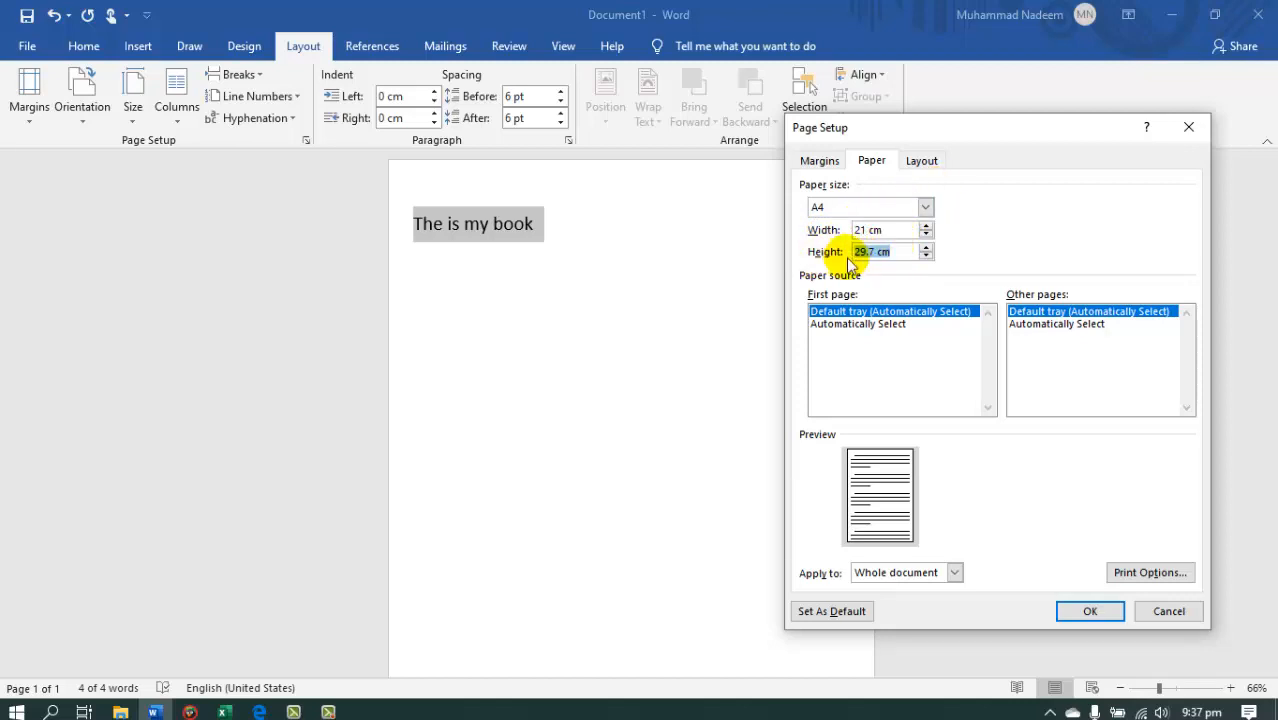
click(1092, 612)
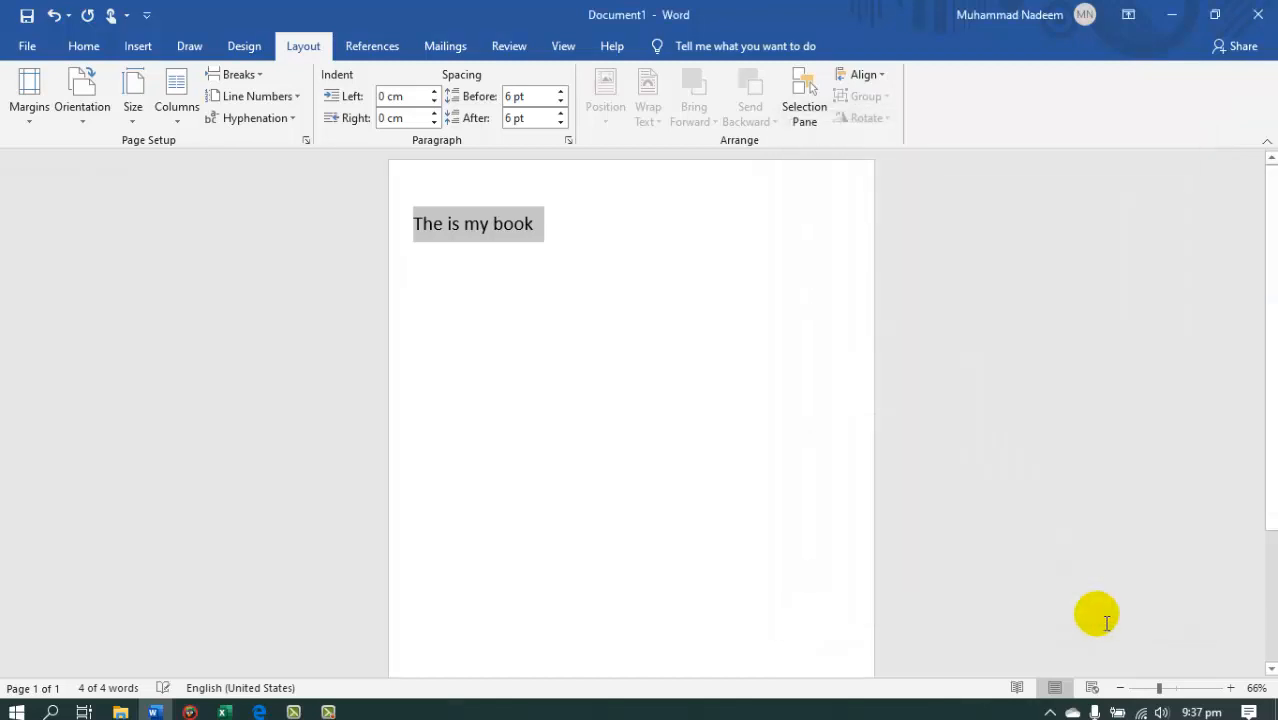
click(138, 118)
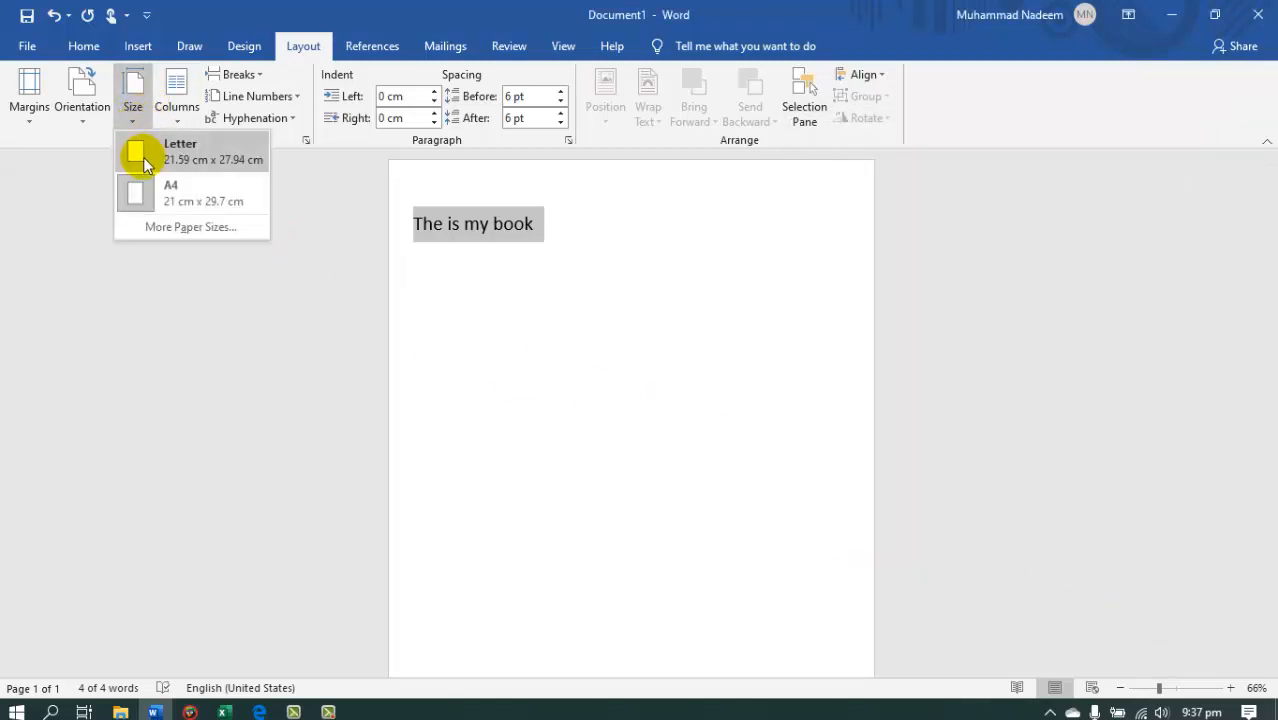
click(140, 186)
Look at the column choices, and paste several copies of the line "The is my book" after the existing text.
click(174, 120)
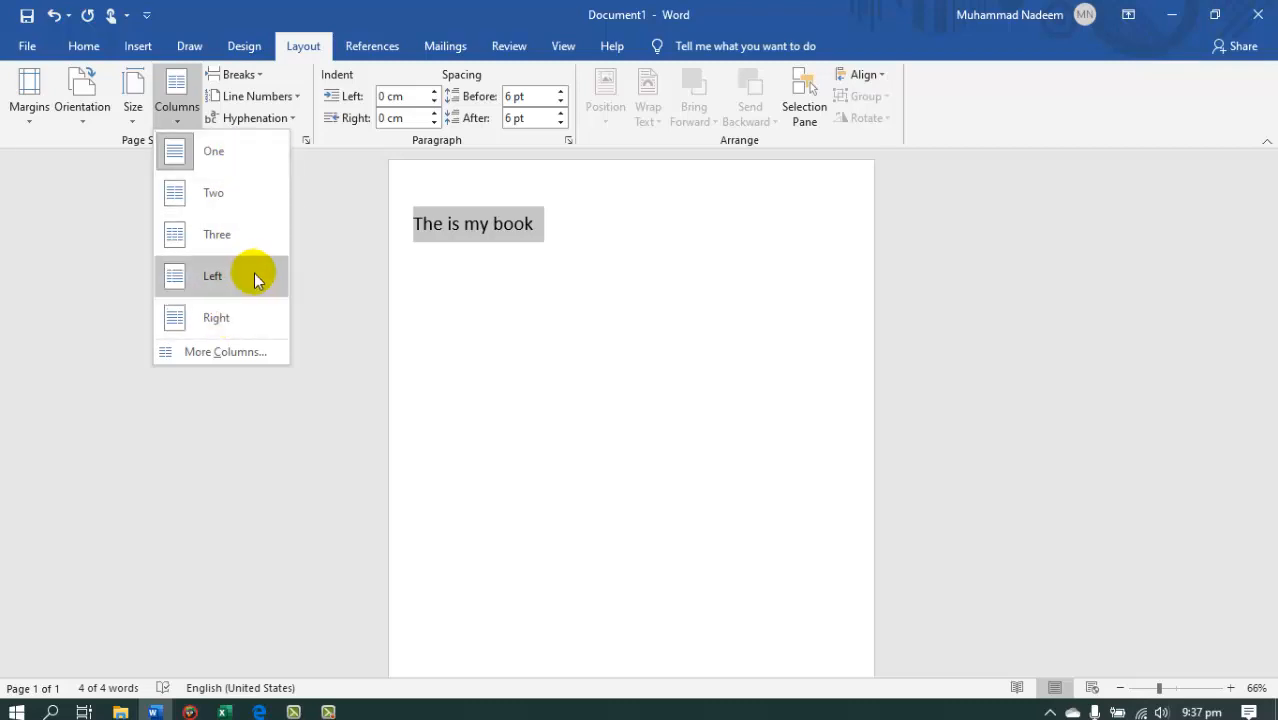
click(479, 262)
click(570, 222)
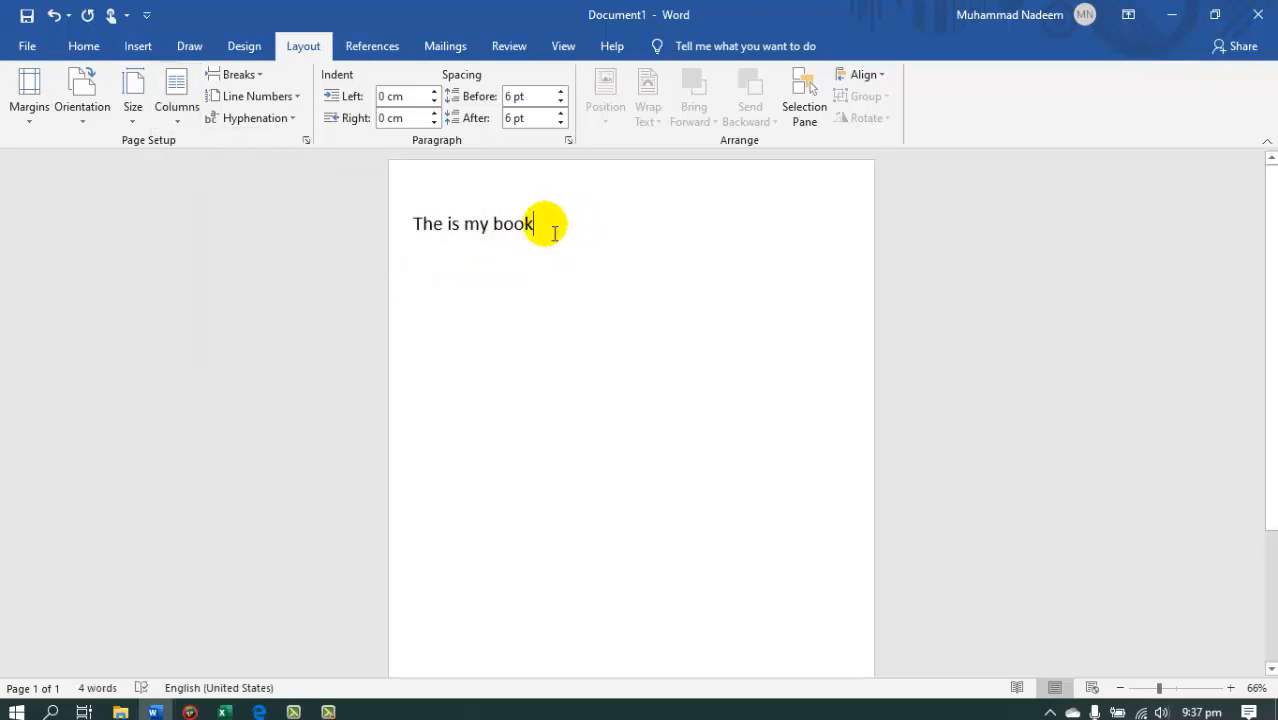
drag(540, 224, 416, 222)
key(ctrl+c)
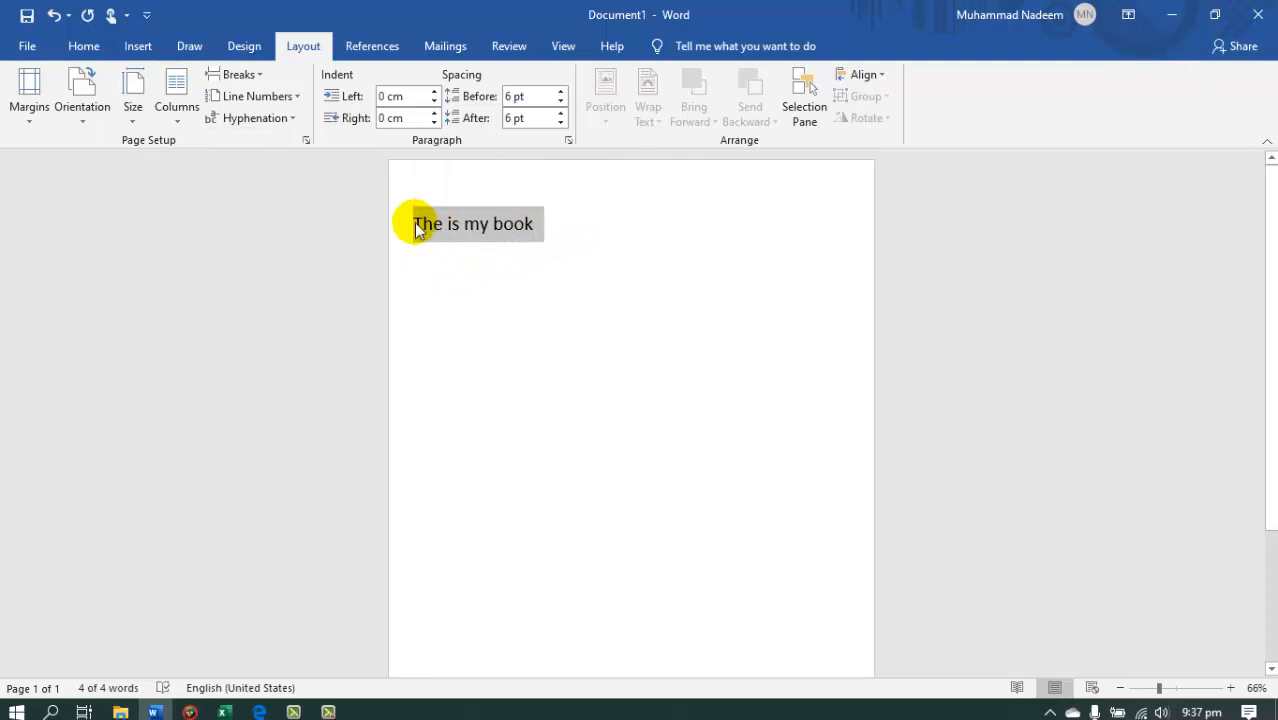
click(558, 231)
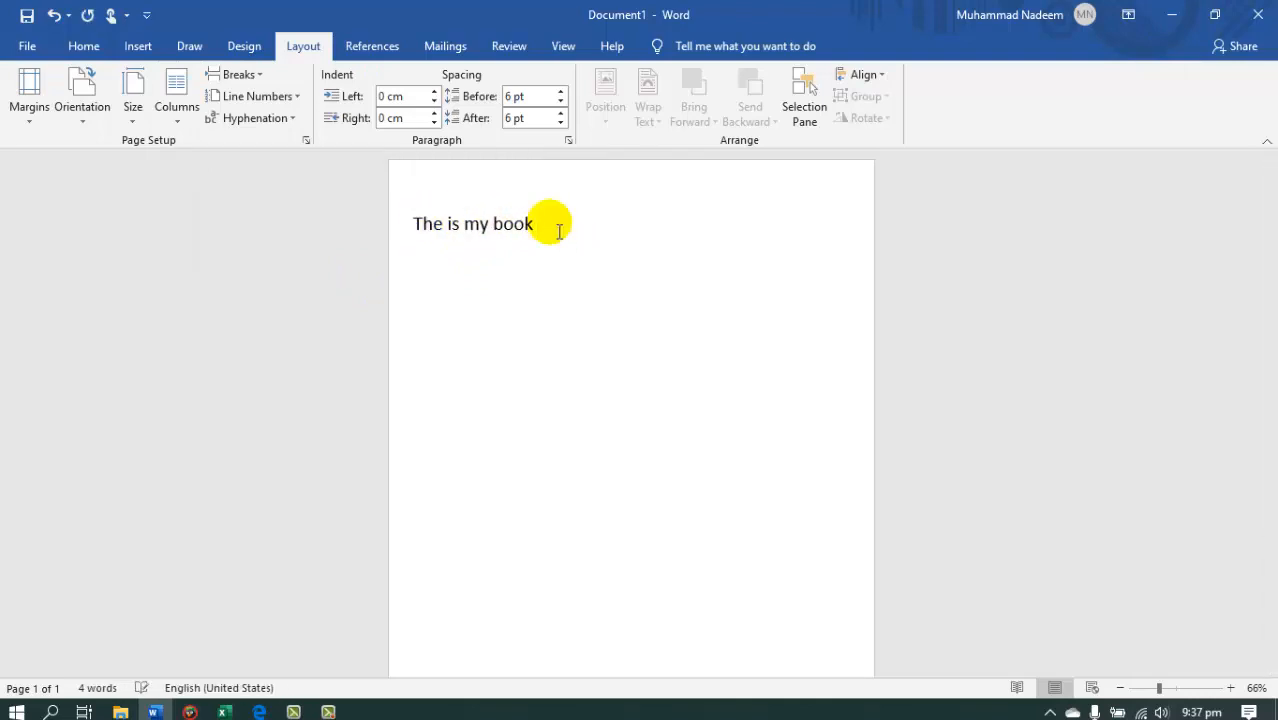
key(ctrl+v)
key(ctrl+v)
key(ctrl+v)
key(ctrl+v)
key(ctrl+v)
key(ctrl+v)
key(ctrl+v)
Apply the One column layout to the selected lines, and remove the line break after the second line.
drag(466, 224, 497, 410)
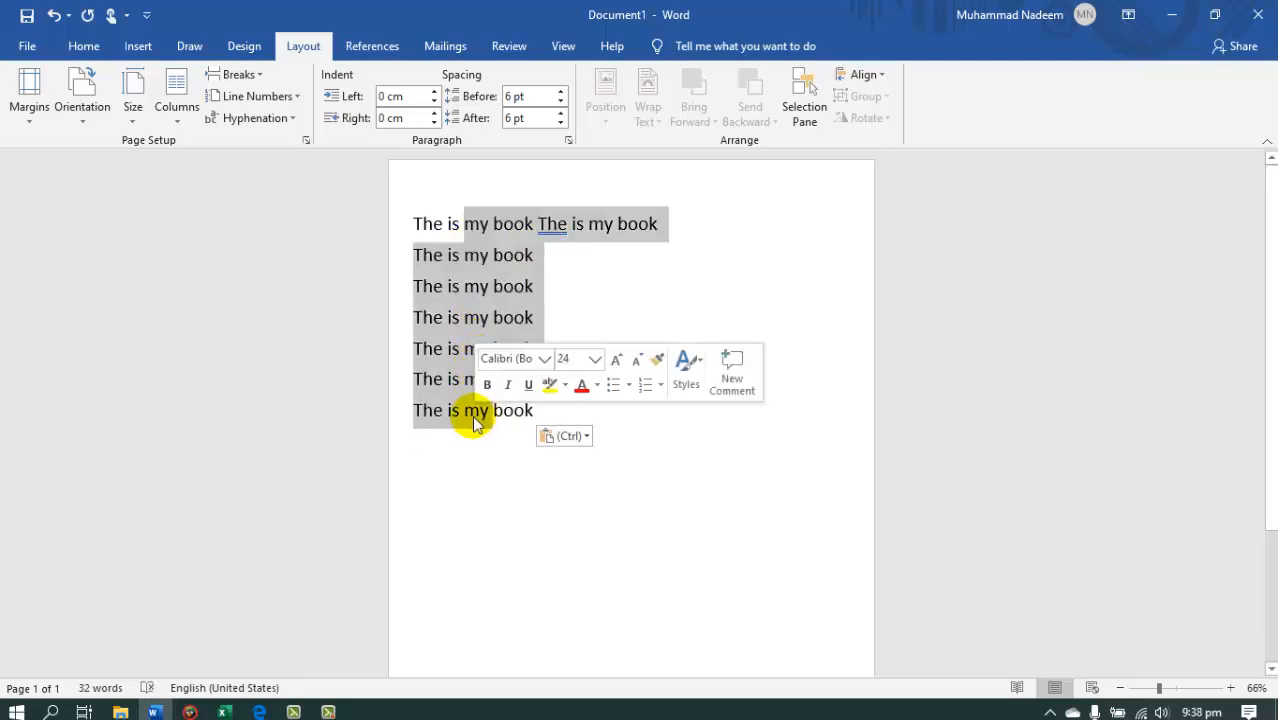
click(174, 105)
click(183, 148)
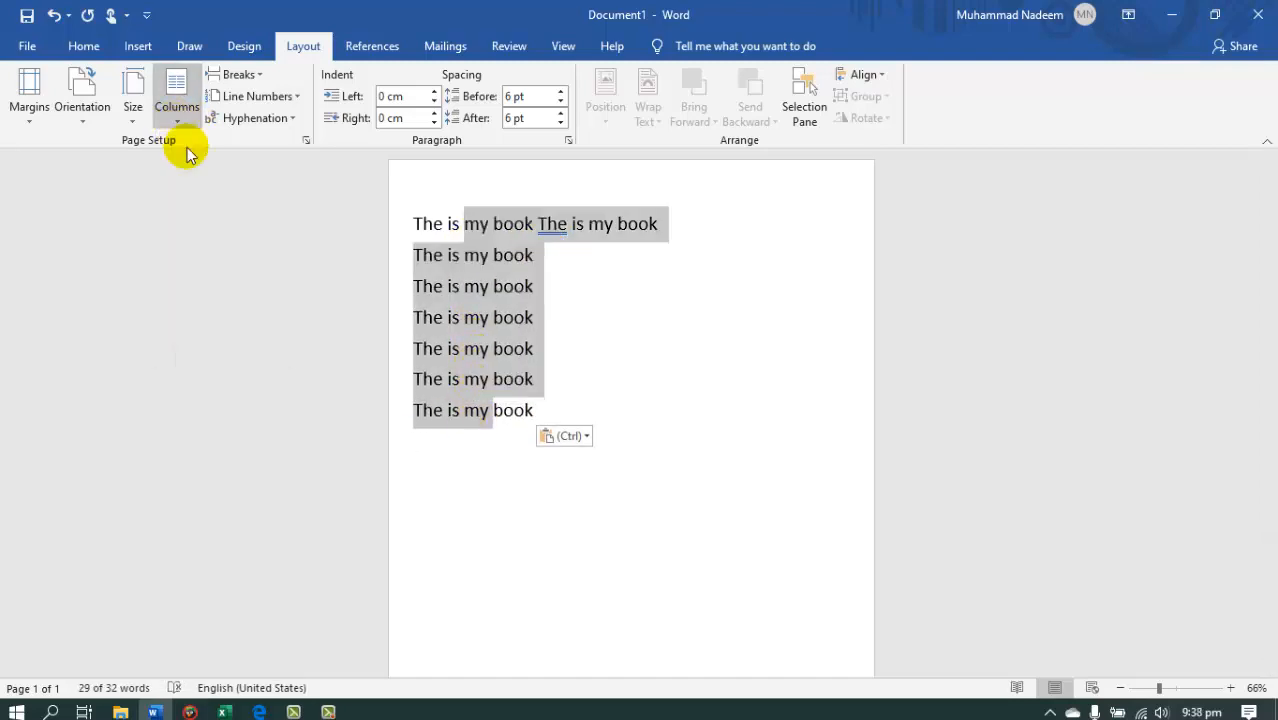
click(577, 262)
key(Delete)
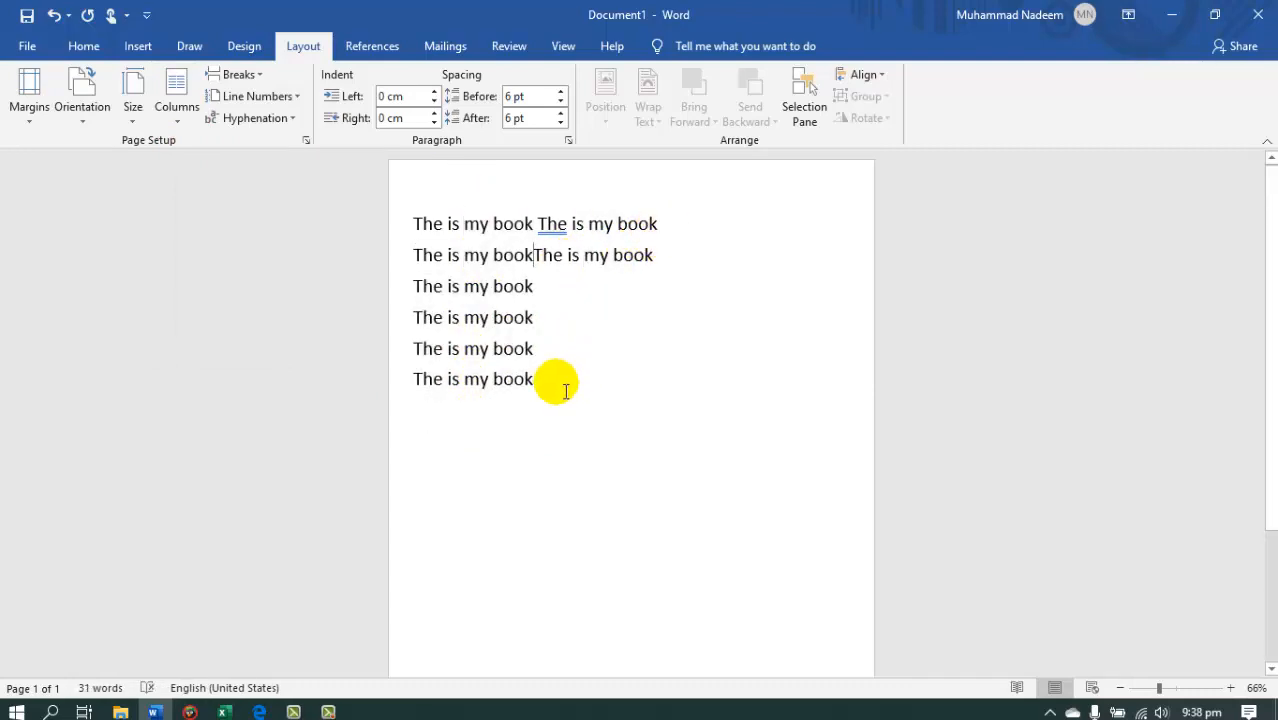
Select all the "The is my book" lines and reduce their font size to 16.
drag(565, 391, 436, 191)
click(27, 46)
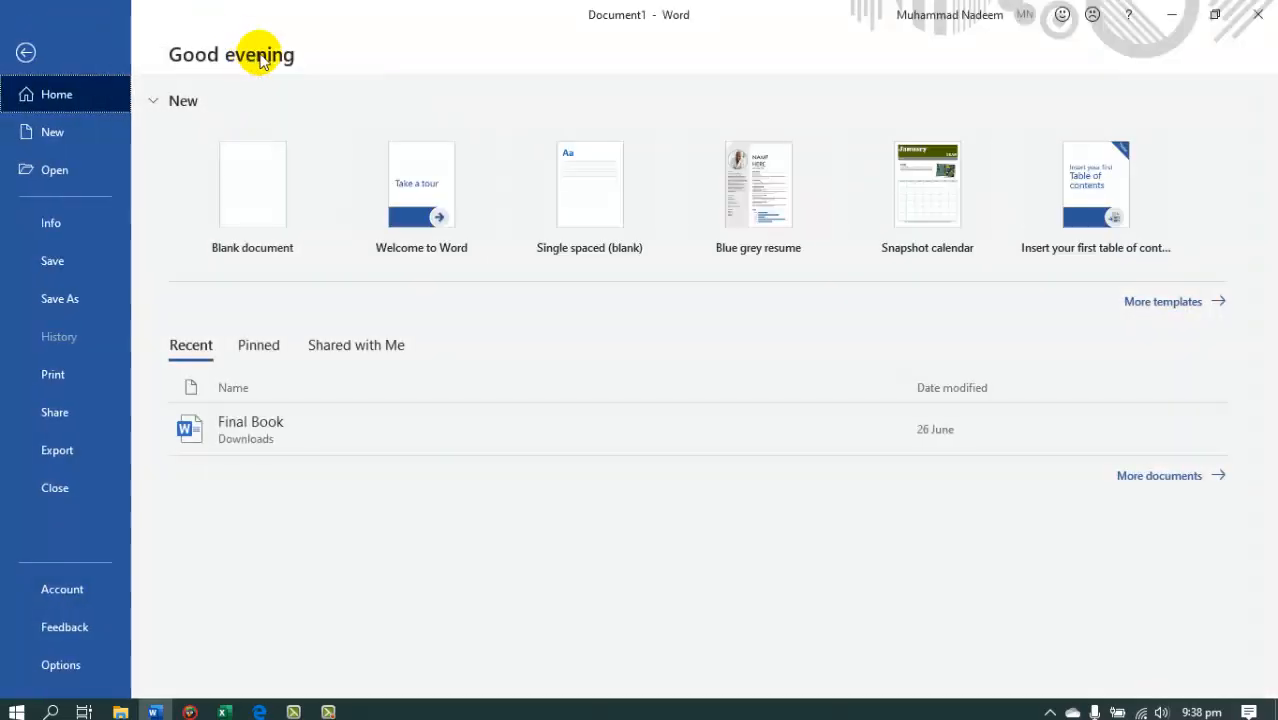
key(Escape)
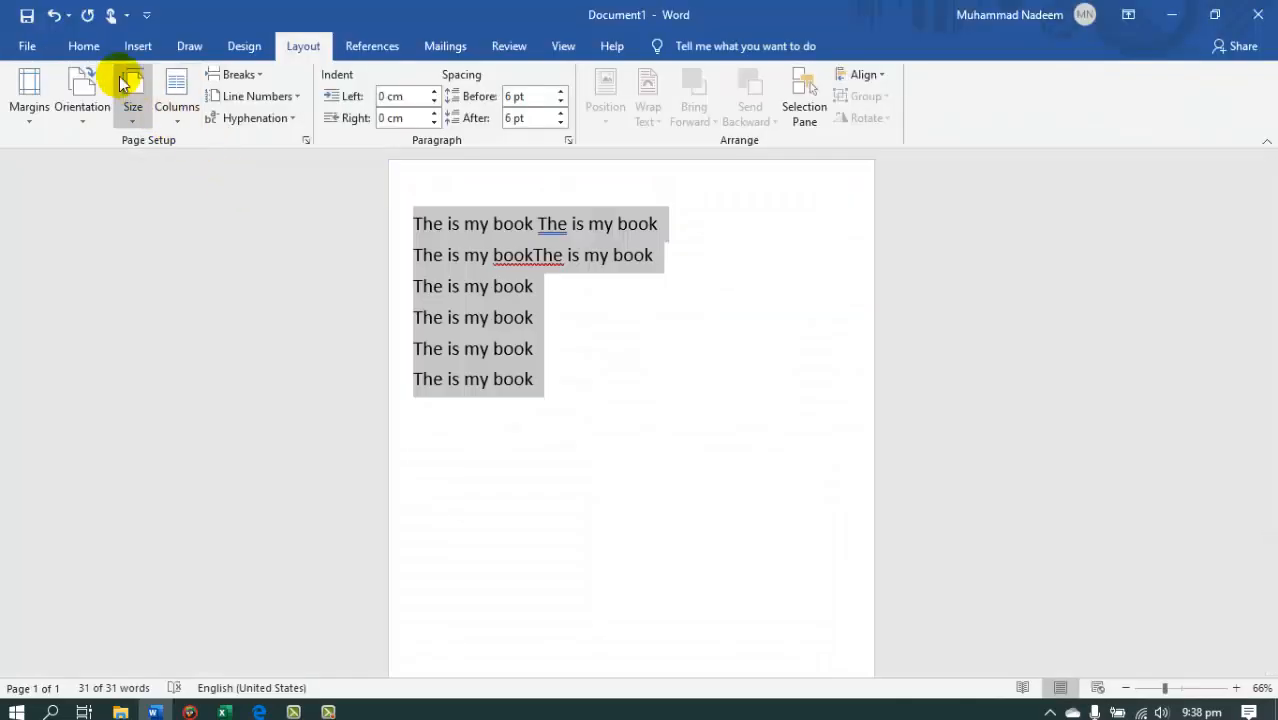
click(84, 46)
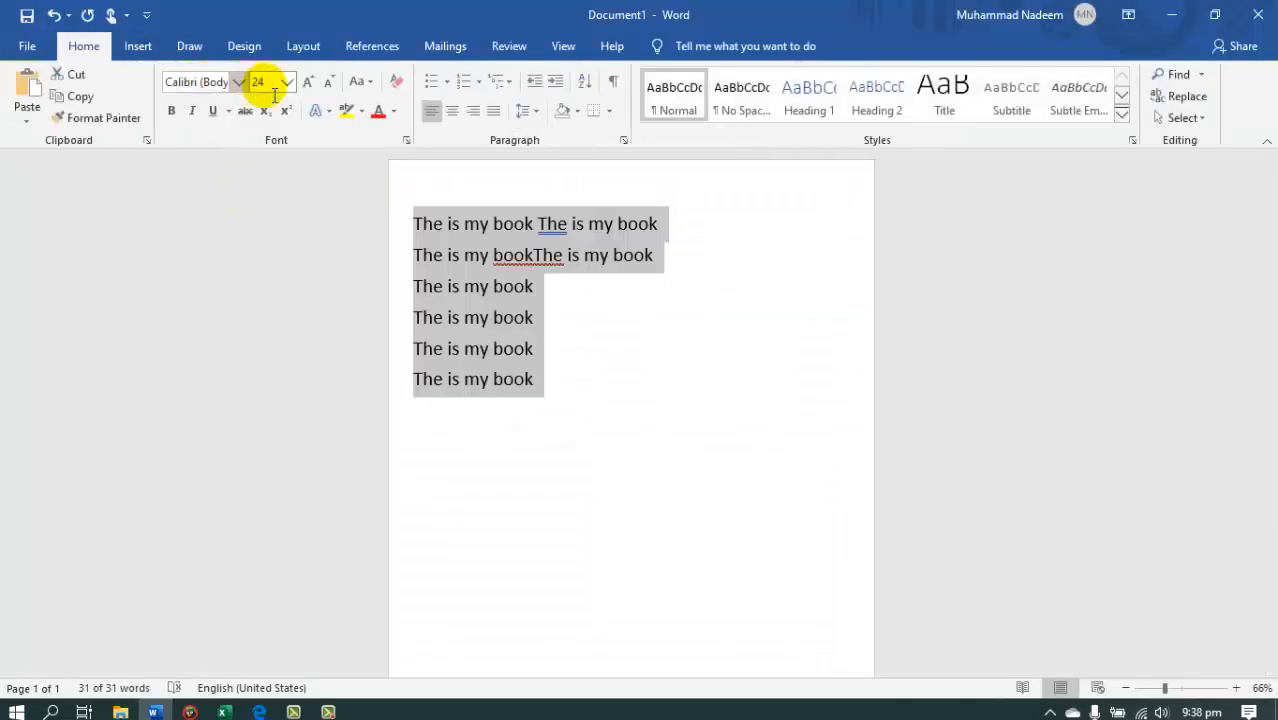
click(330, 88)
click(330, 88)
click(330, 88)
click(330, 88)
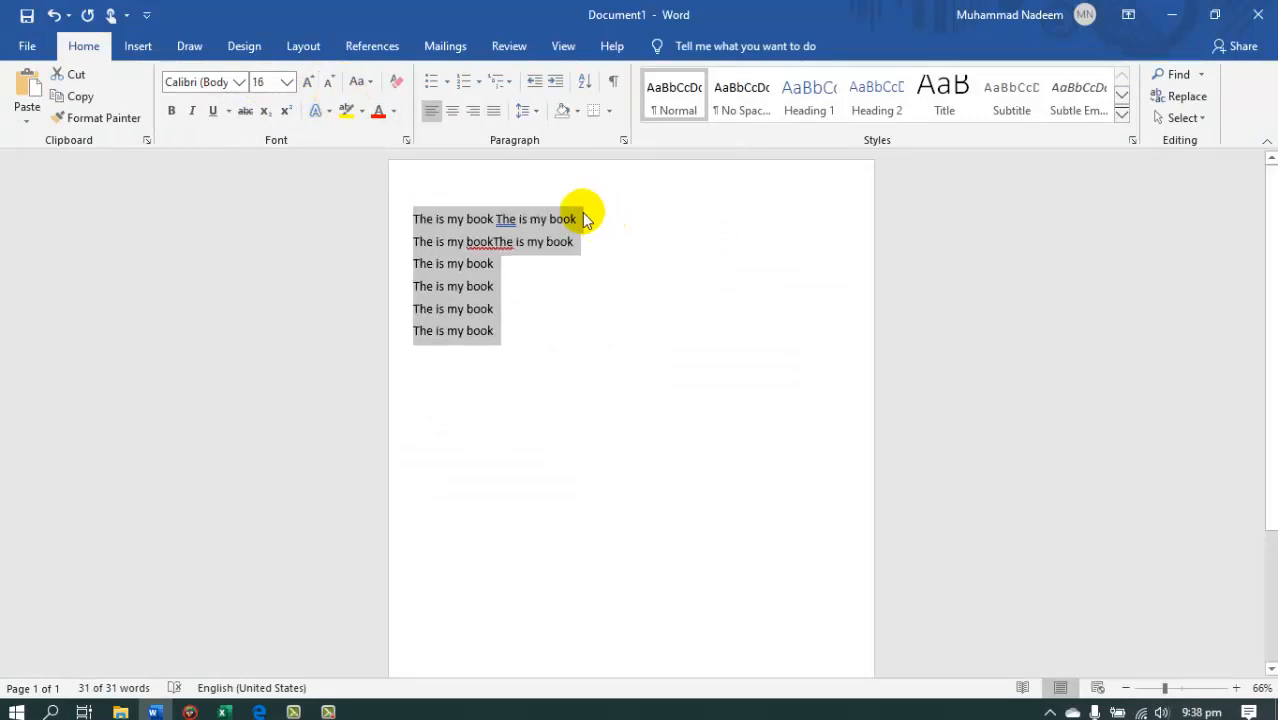
Paste two more copies of "The is my book" at the end of the first line.
click(585, 219)
key(ctrl+v)
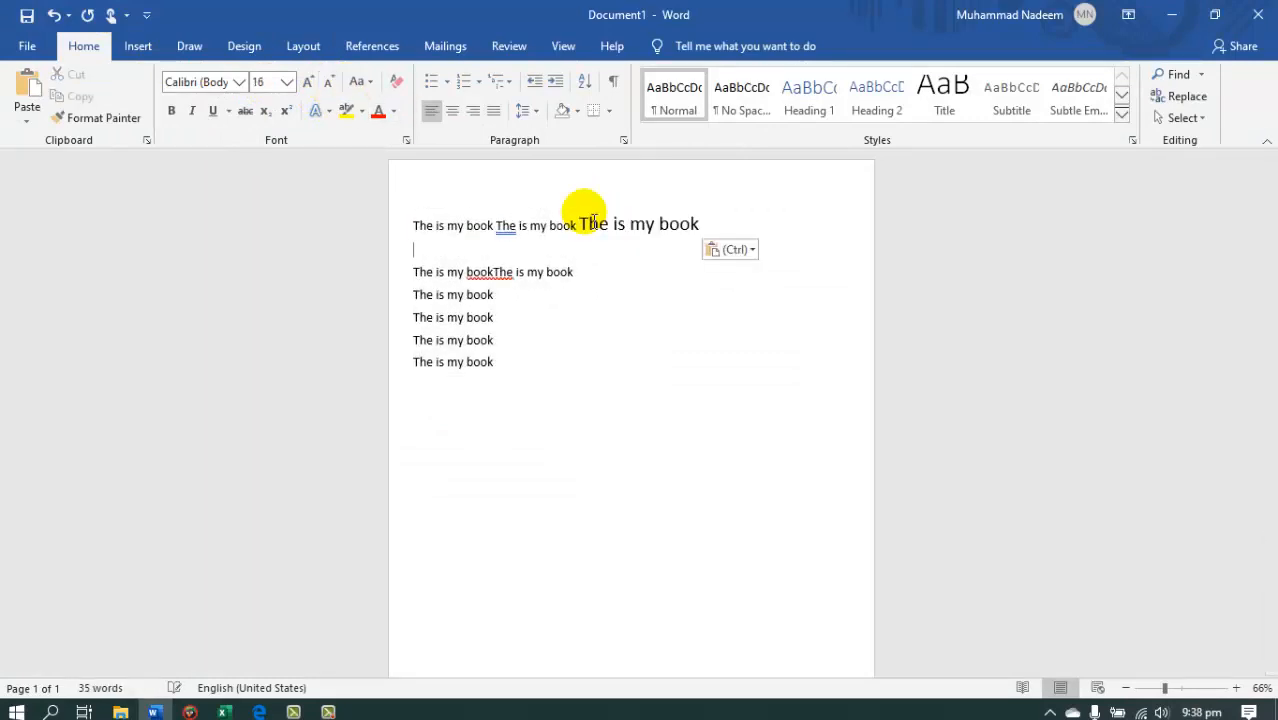
key(ctrl+v)
key(Return)
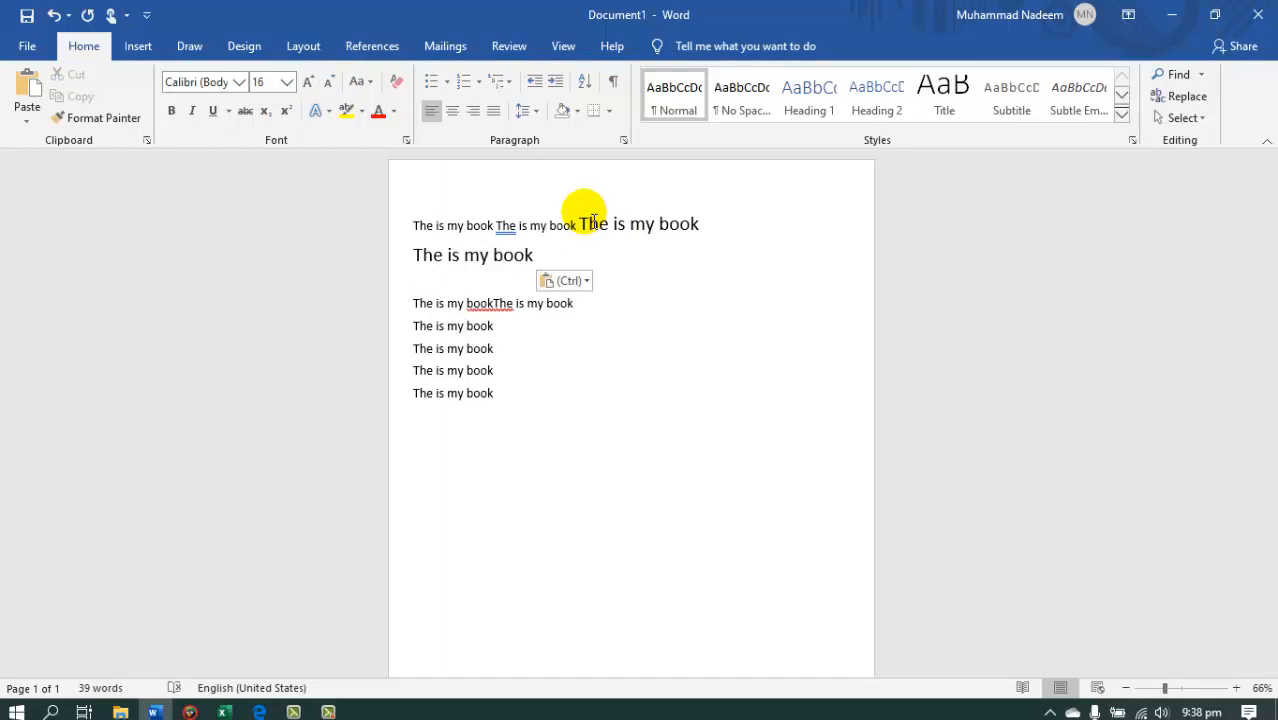
Delete all the document text and generate sample paragraphs with =rand().
drag(513, 391, 390, 240)
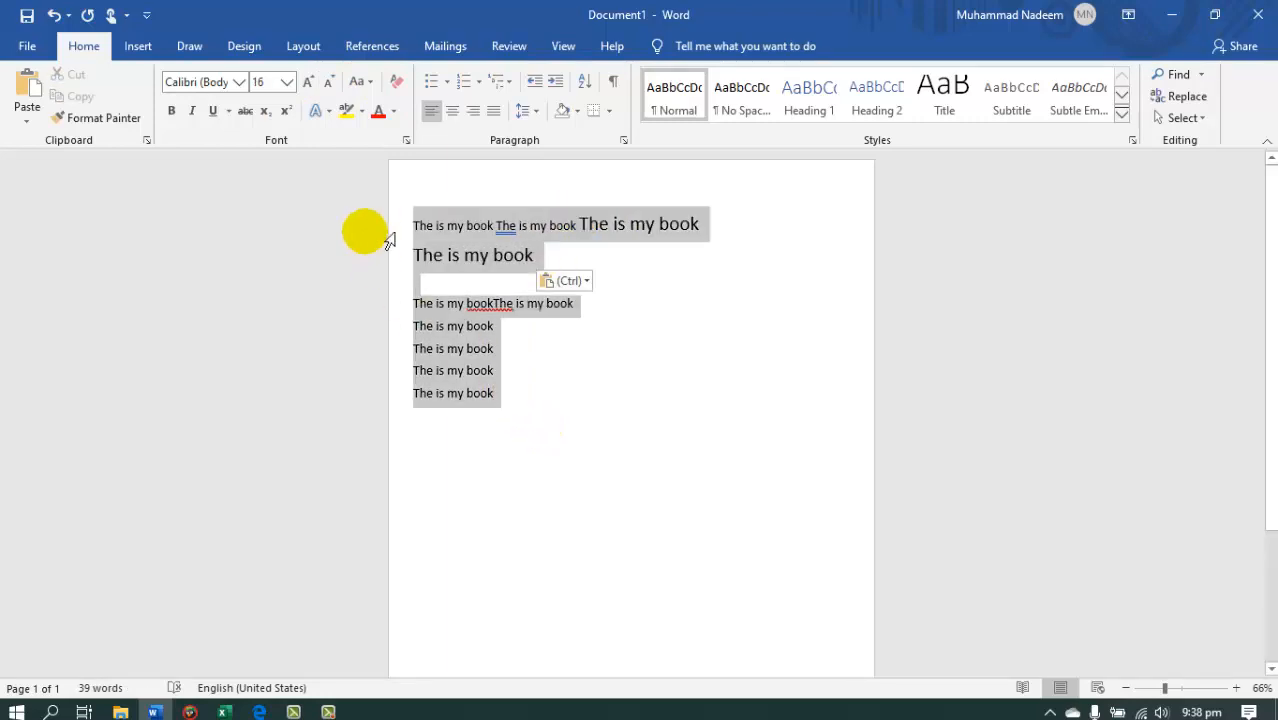
key(Delete)
text(=rand)
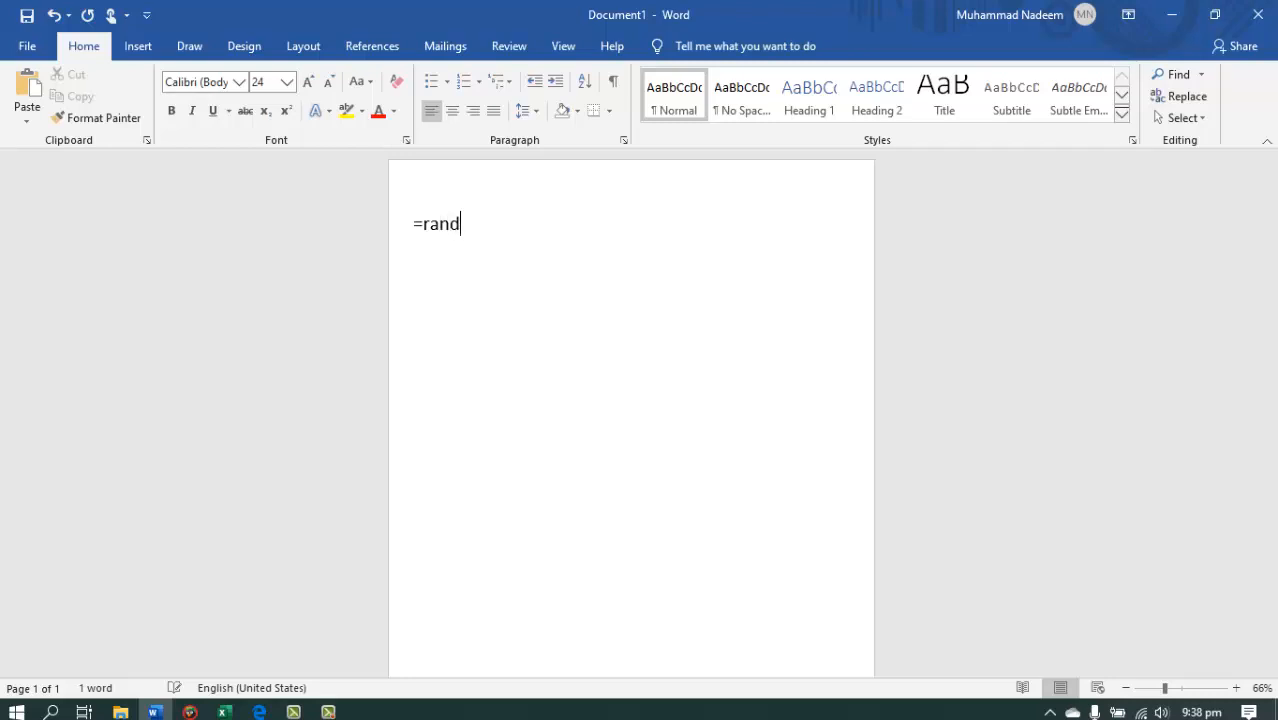
text(())
key(Return)
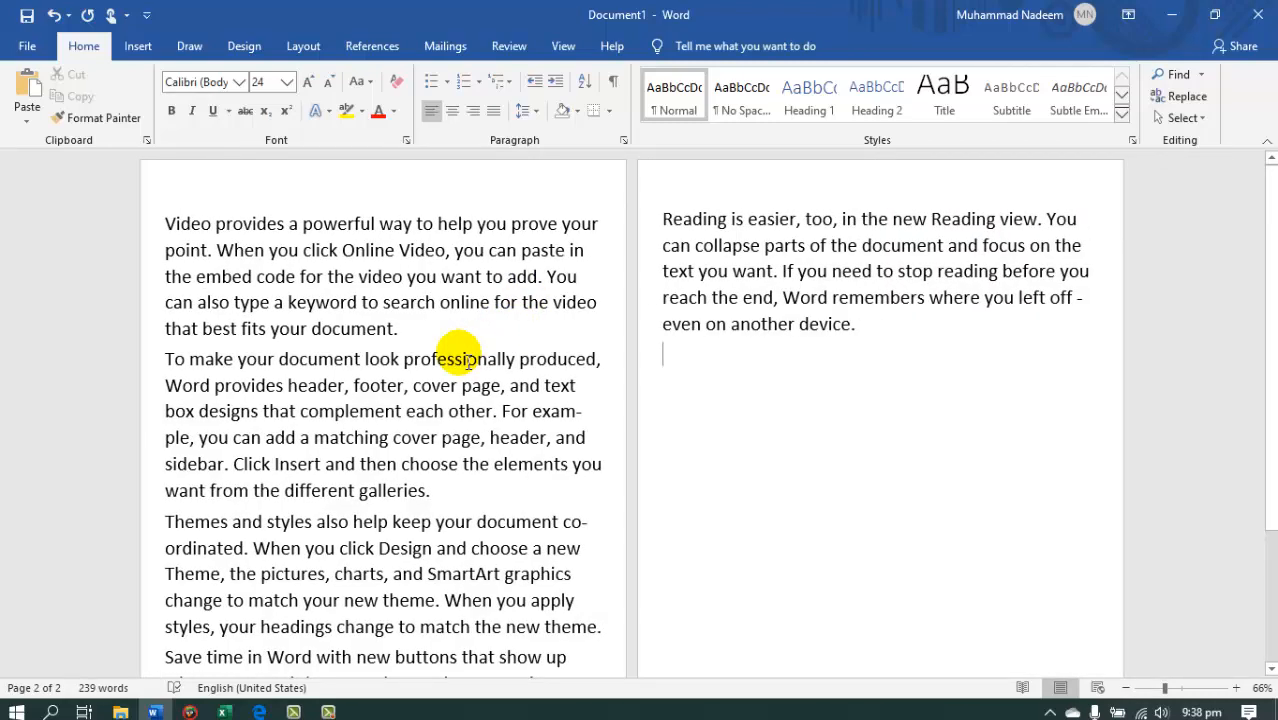
Set the font size of all the sample paragraphs to 16.
key(ctrl+a)
click(331, 82)
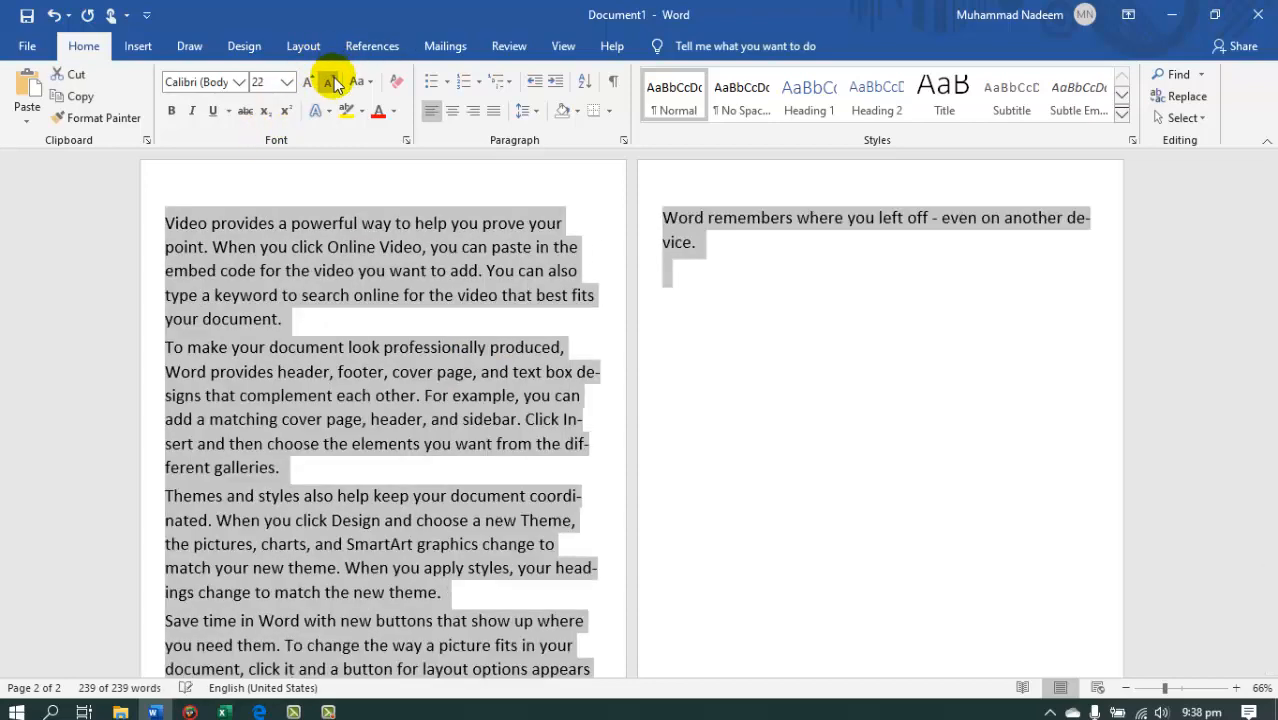
click(331, 82)
click(331, 82)
click(332, 82)
click(333, 83)
click(336, 83)
click(340, 84)
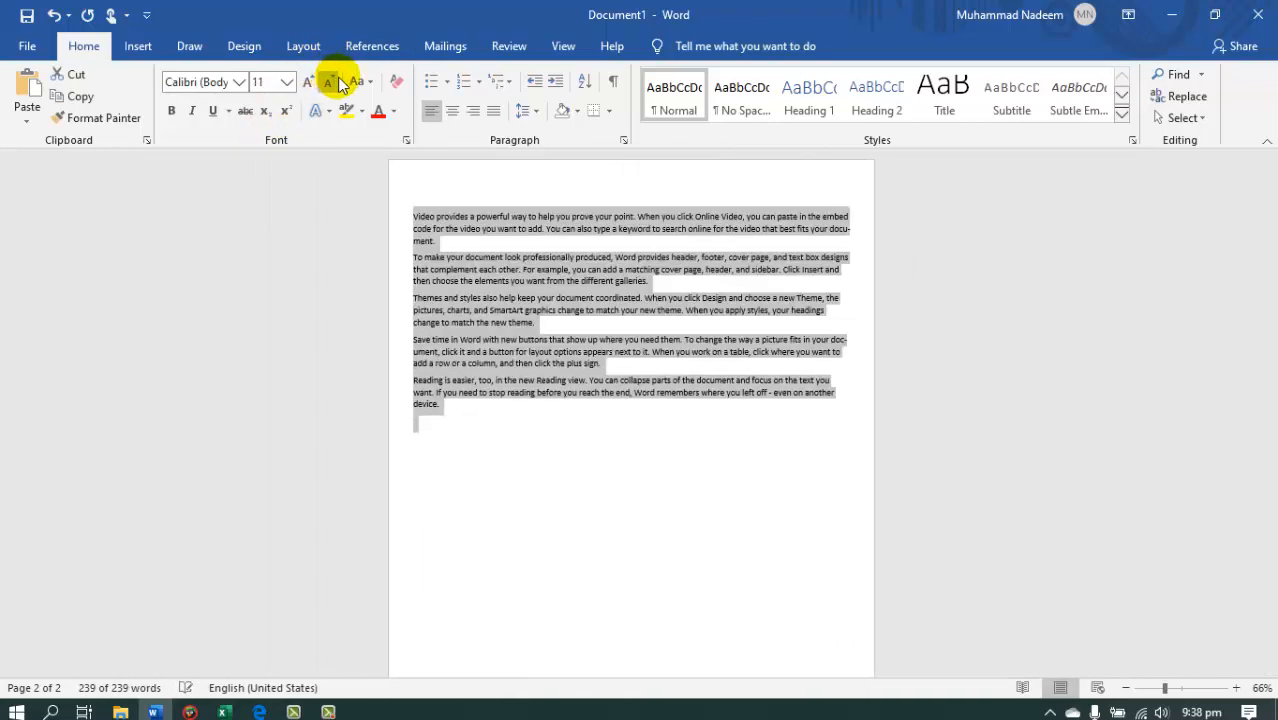
click(287, 82)
click(310, 84)
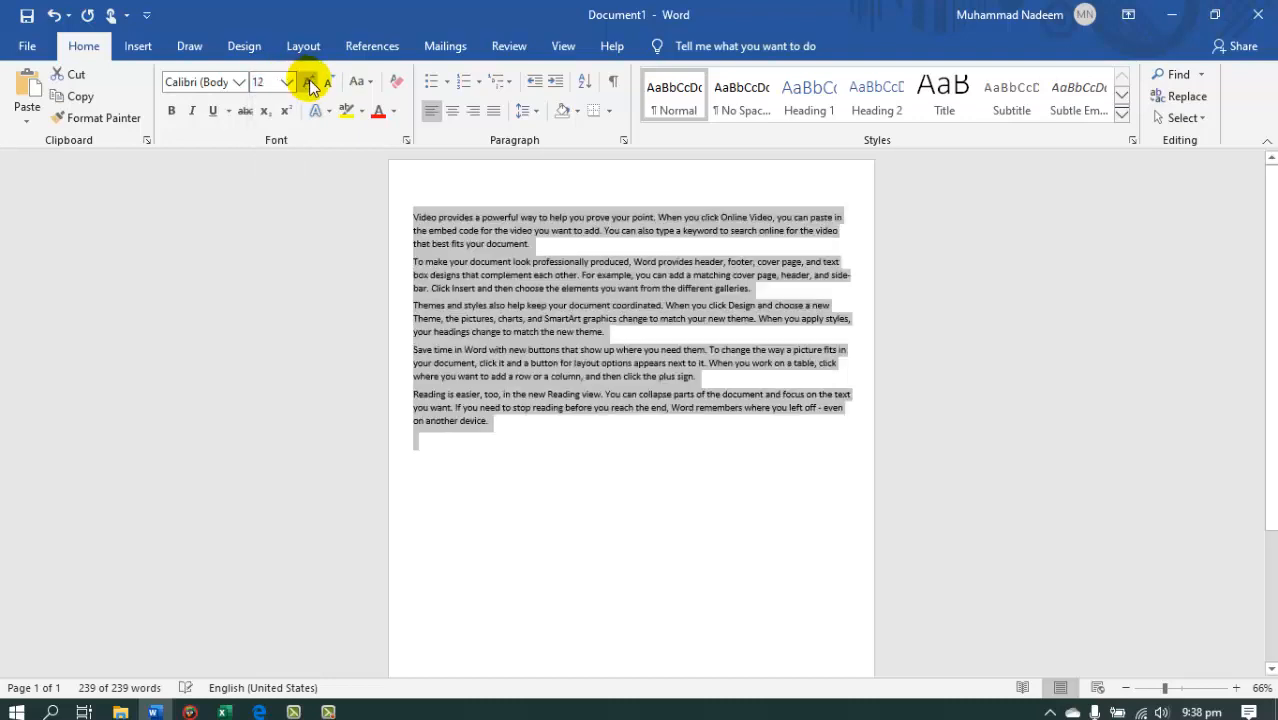
click(310, 84)
click(310, 84)
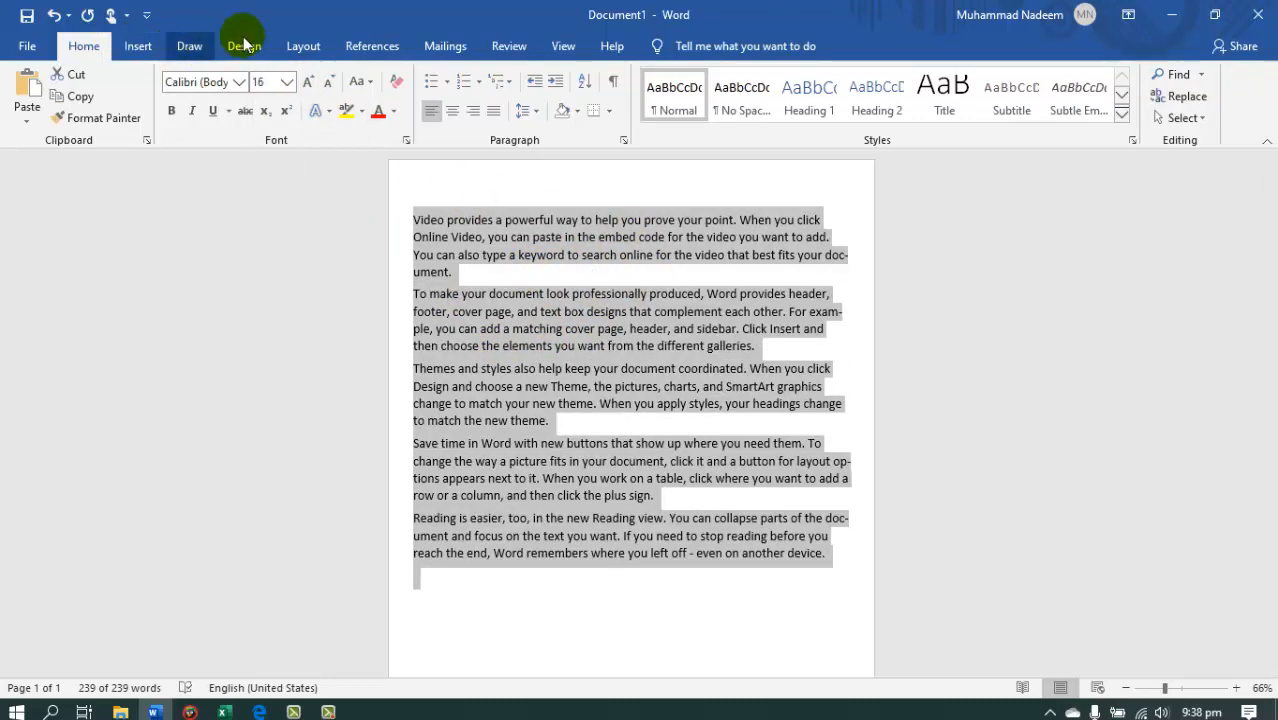
Arrange the selected sample paragraphs in two columns.
click(302, 46)
click(177, 100)
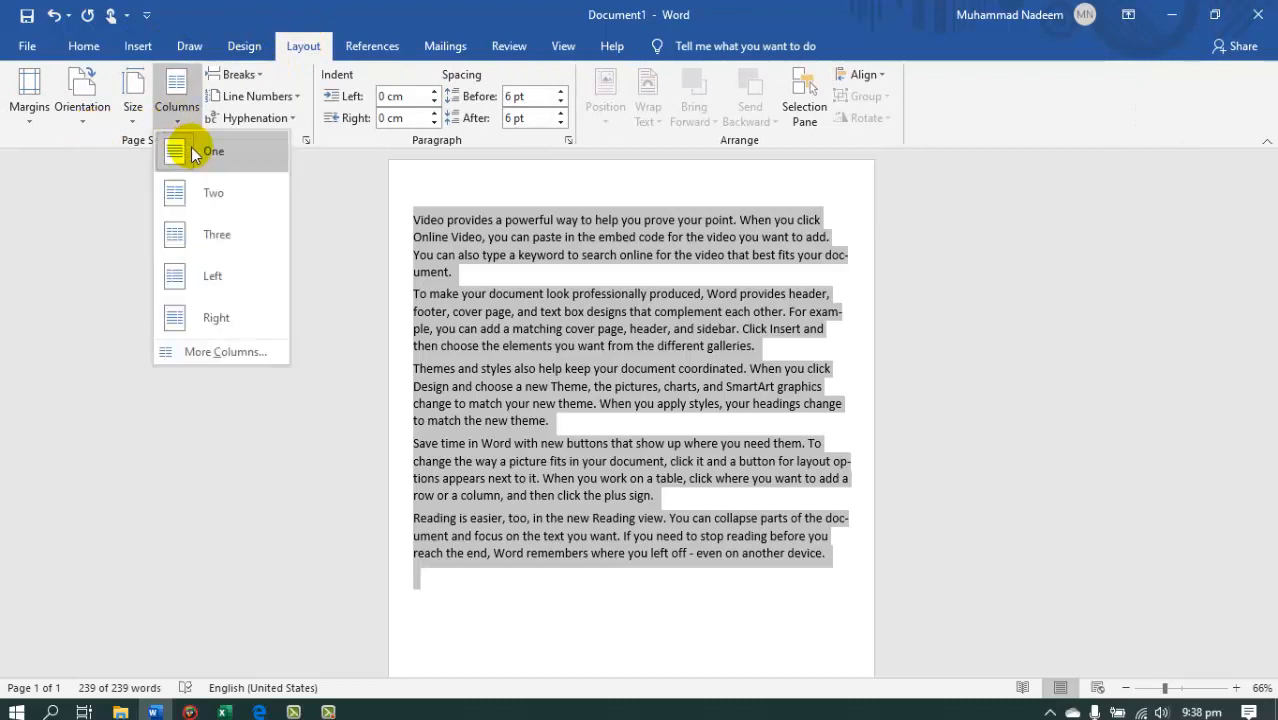
click(239, 197)
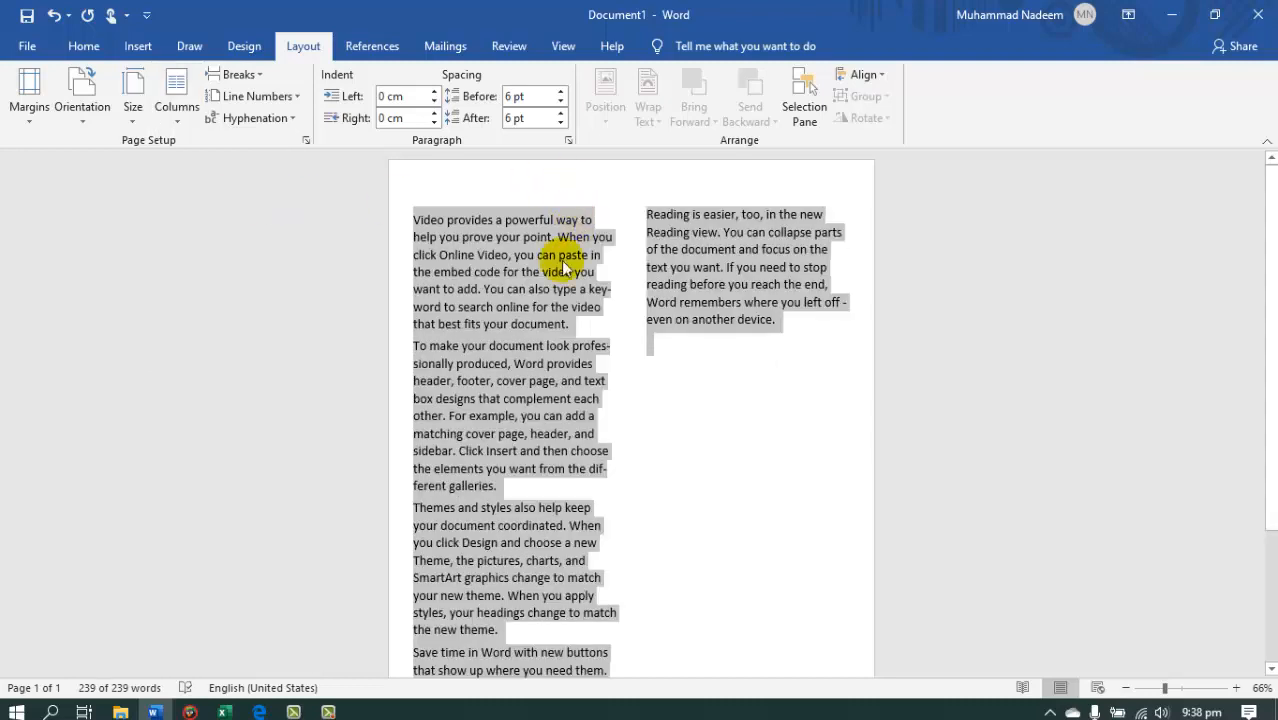
Add four filler lines after the last paragraph: "Lsjfa;lsjfd;lasjf;lasjdf", "Asflasjfdasdfa", "Dsfalsjfdlasjdfa" and "sfalsdjfalsdfals".
click(533, 307)
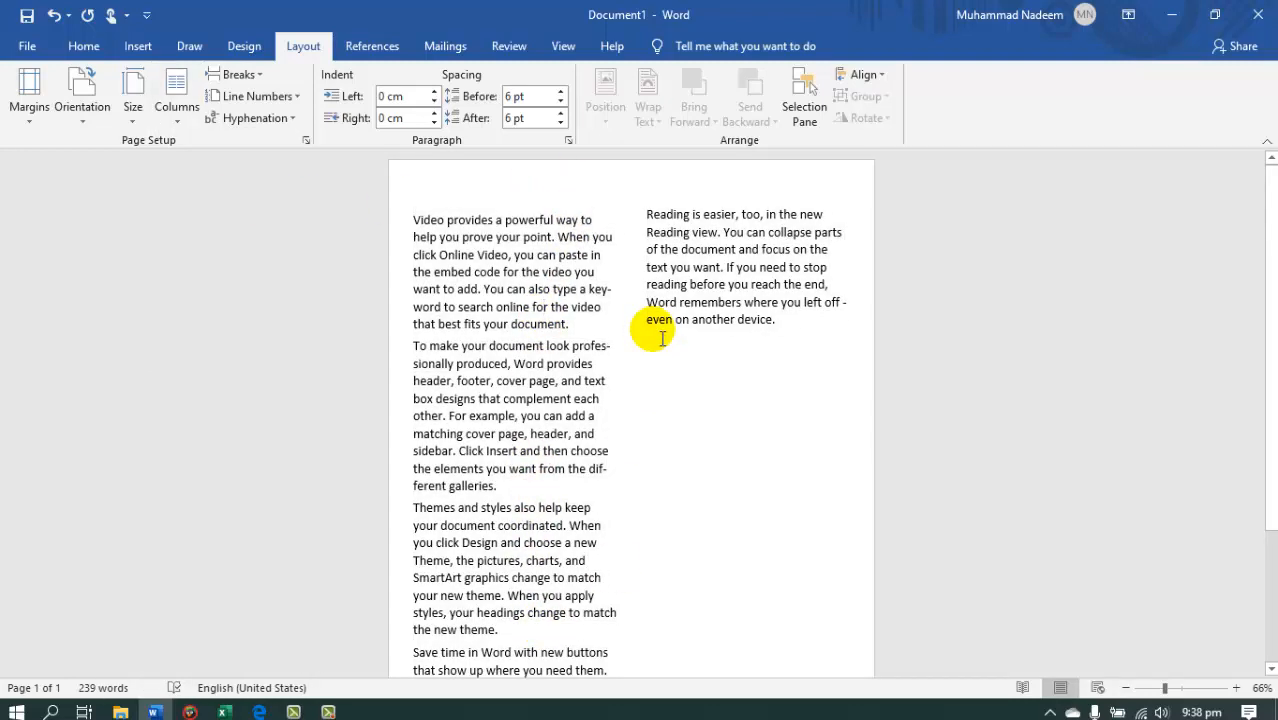
click(652, 331)
key(Return)
text(lsjfd;lasjf;lasjdf)
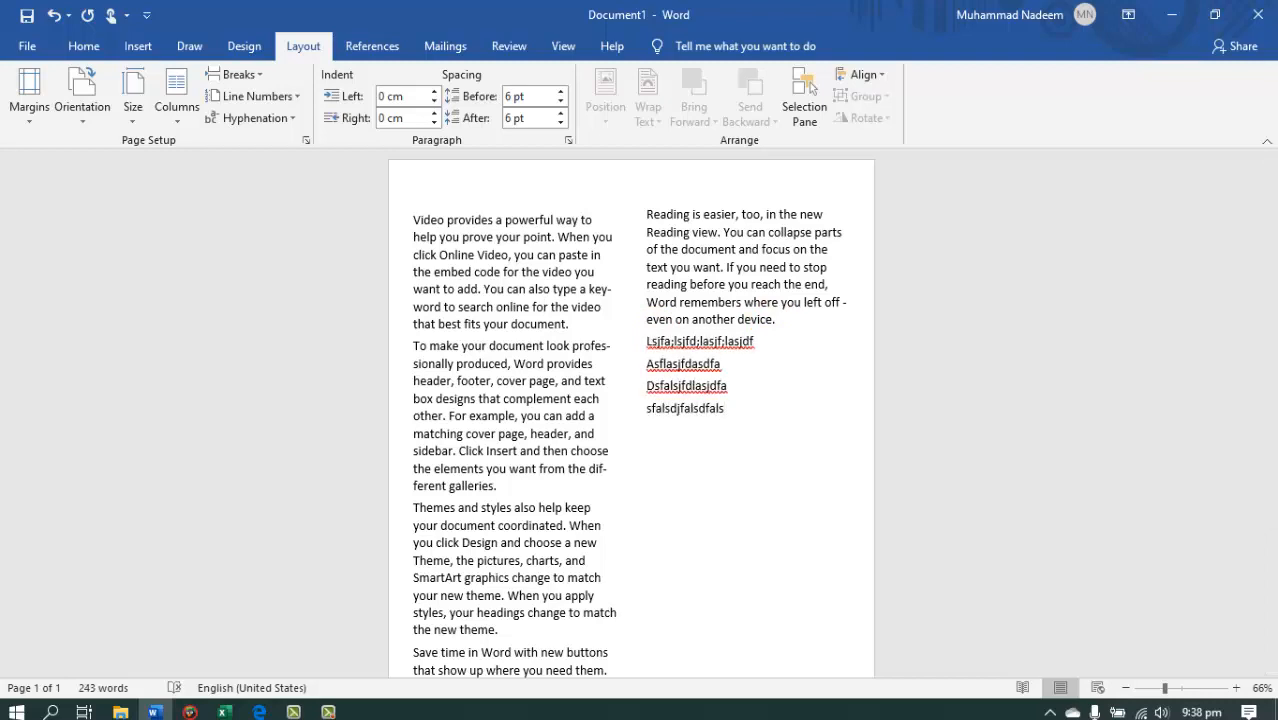
Arrange all the document text in three columns.
key(ctrl+a)
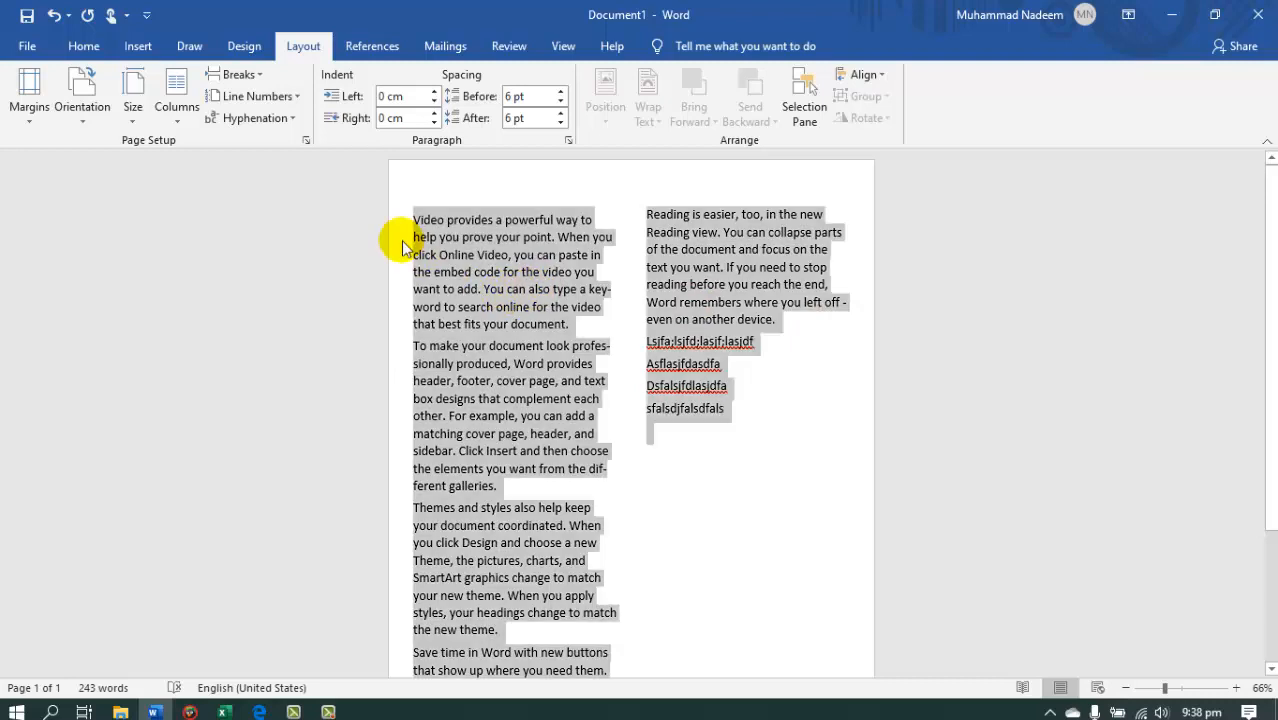
click(178, 108)
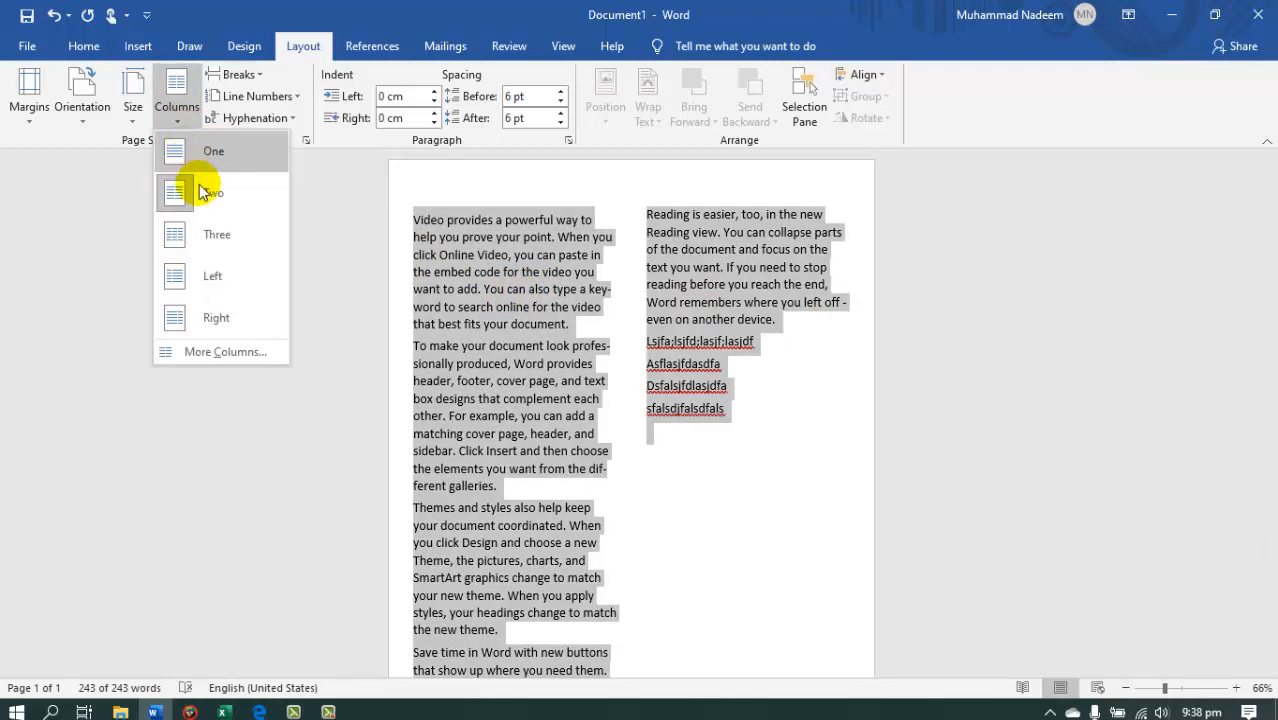
click(210, 234)
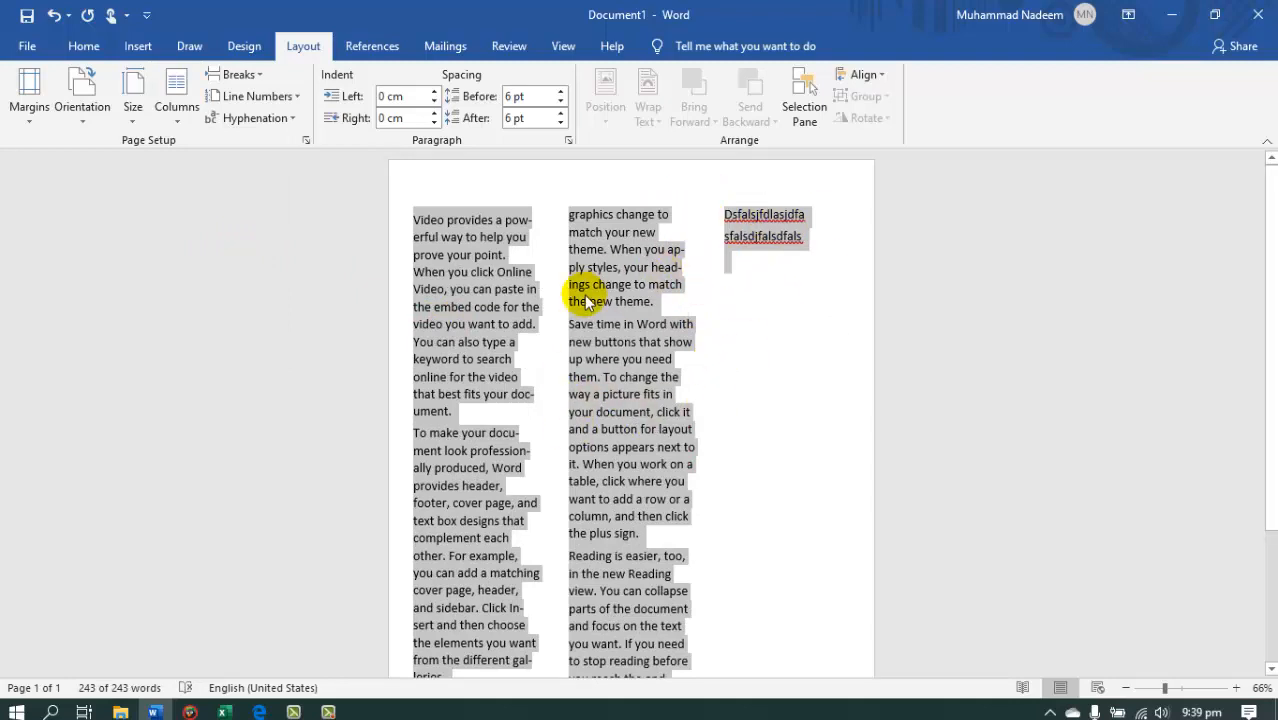
Apply the Left column preset to all the text and highlight the content of the wider column.
click(178, 125)
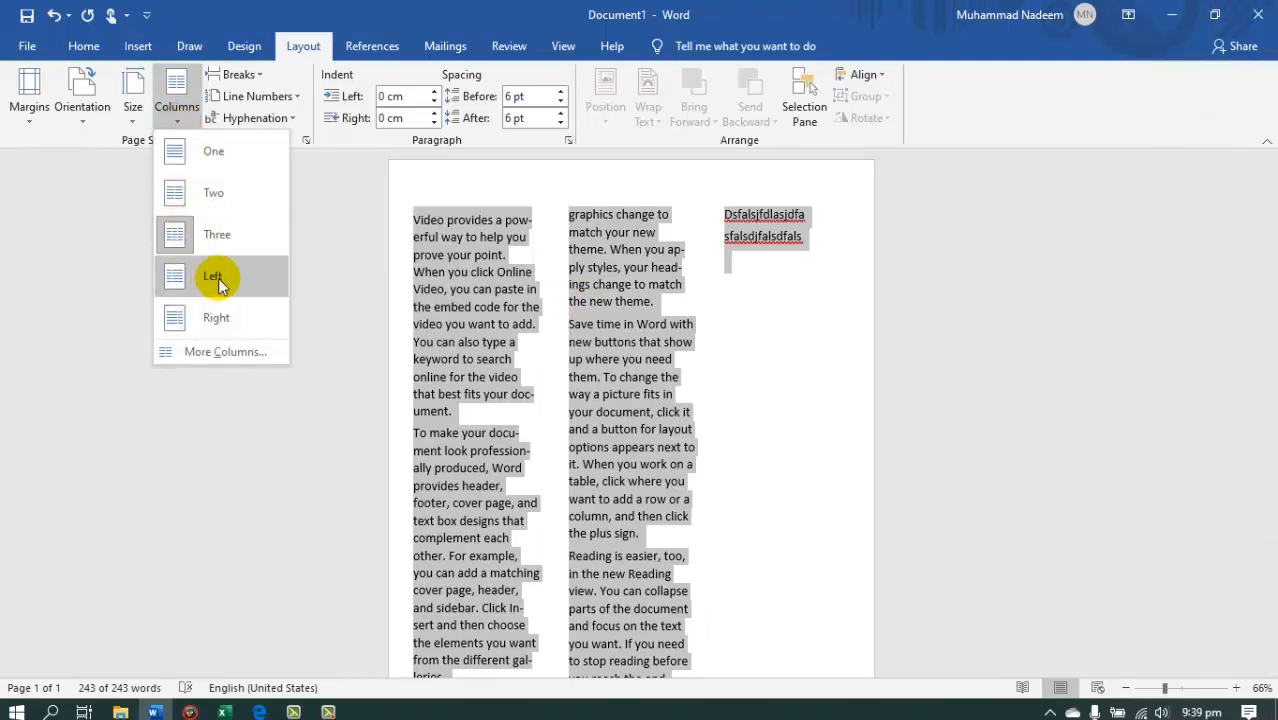
click(218, 278)
click(428, 266)
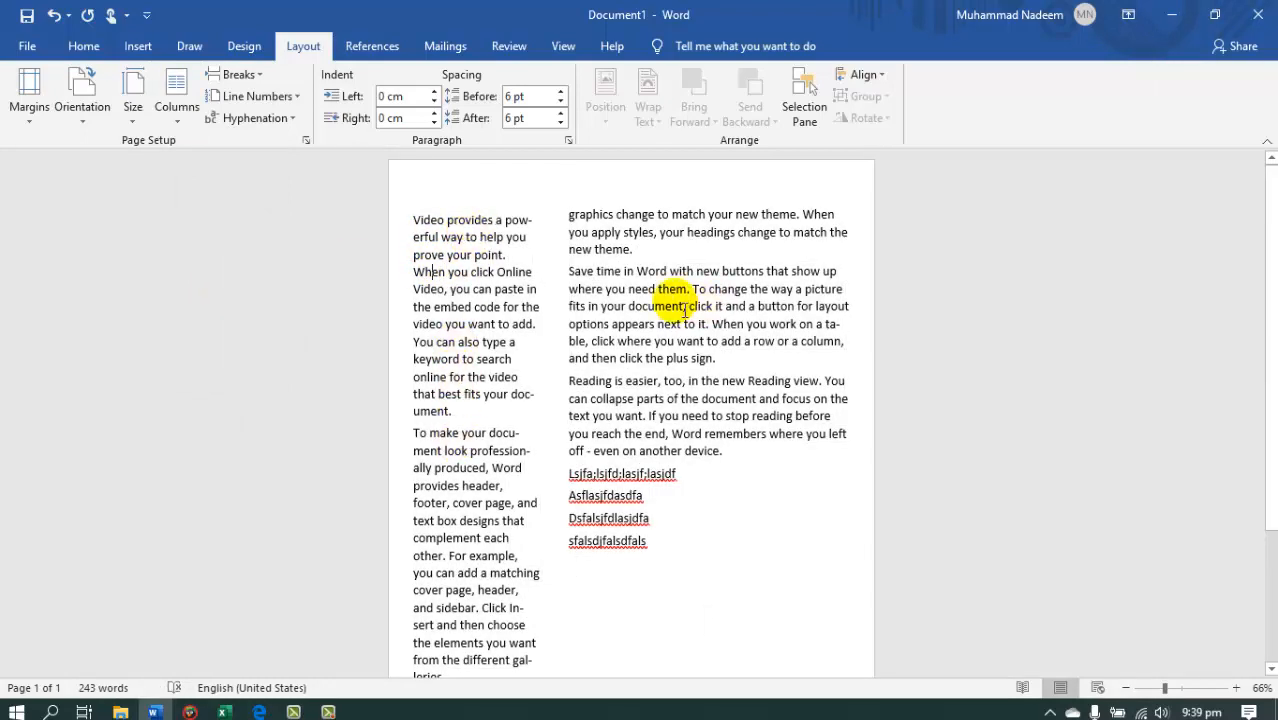
drag(592, 232, 665, 530)
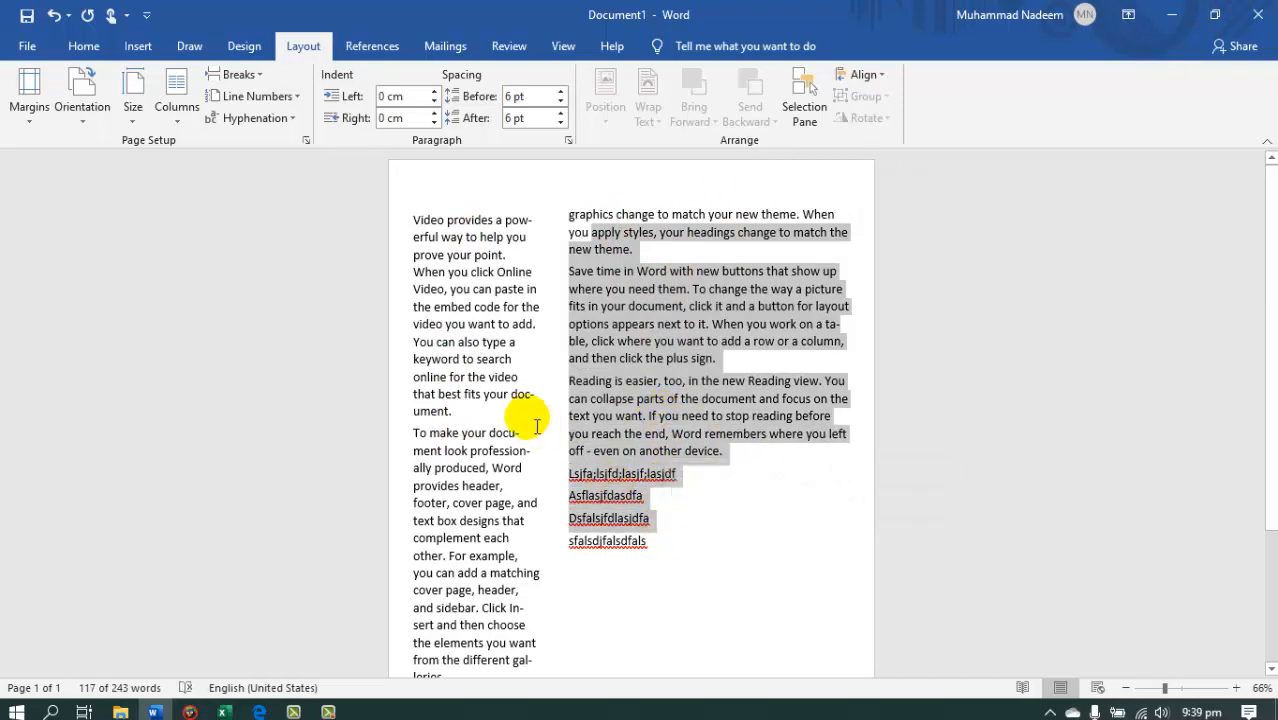
Apply the Right column preset to all the document text.
key(ctrl+a)
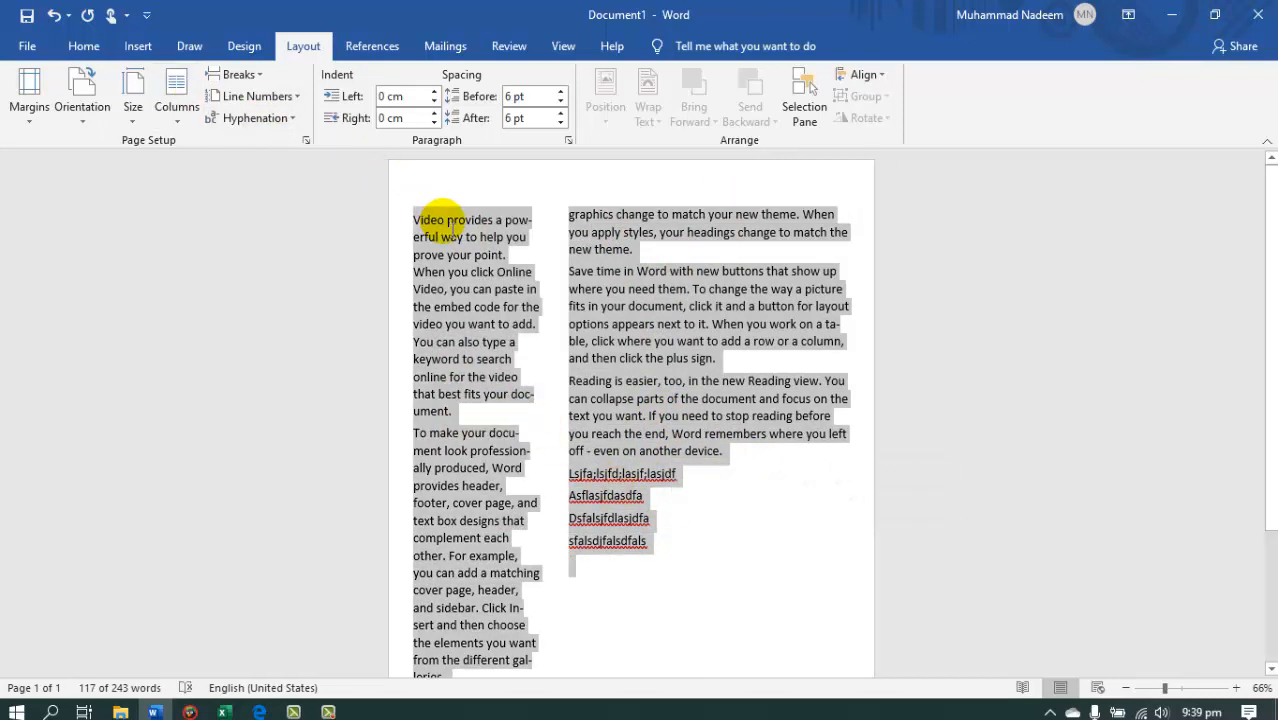
click(163, 108)
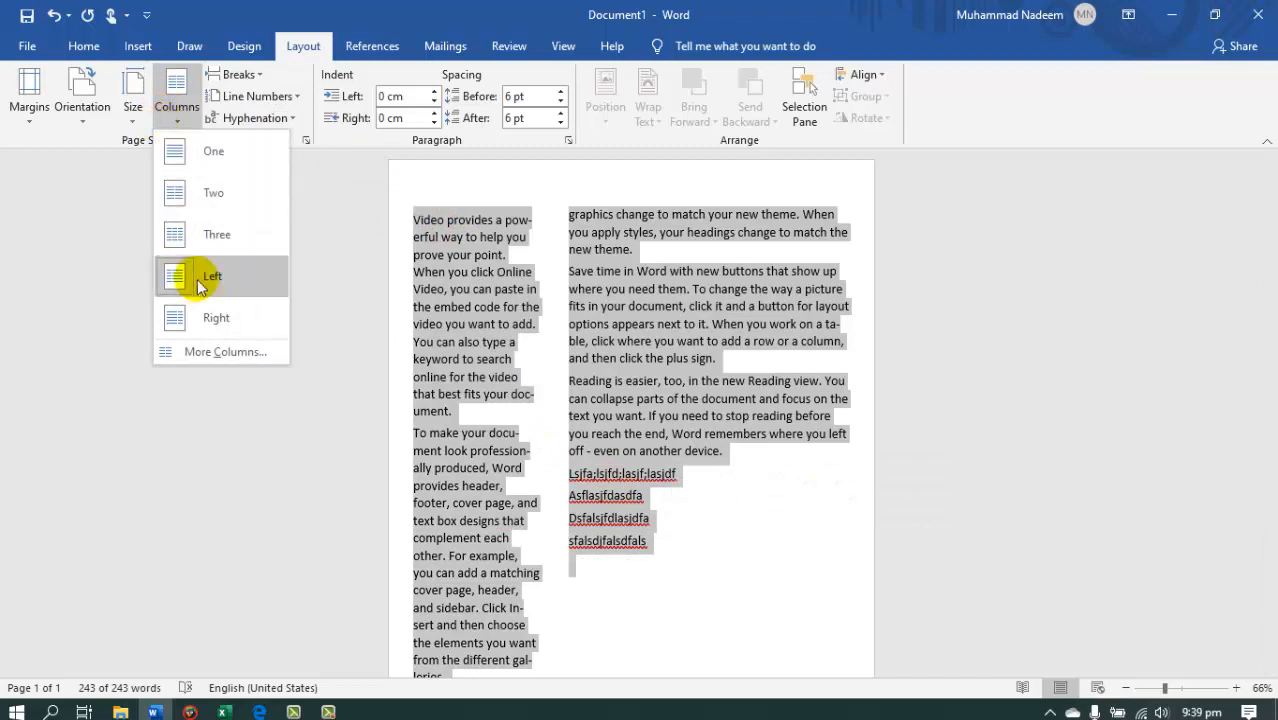
click(220, 317)
Insert "kshfa;ls" before "paste" in the first paragraph and paste two more copies of the "Save time in Word" paragraph below the original.
click(705, 253)
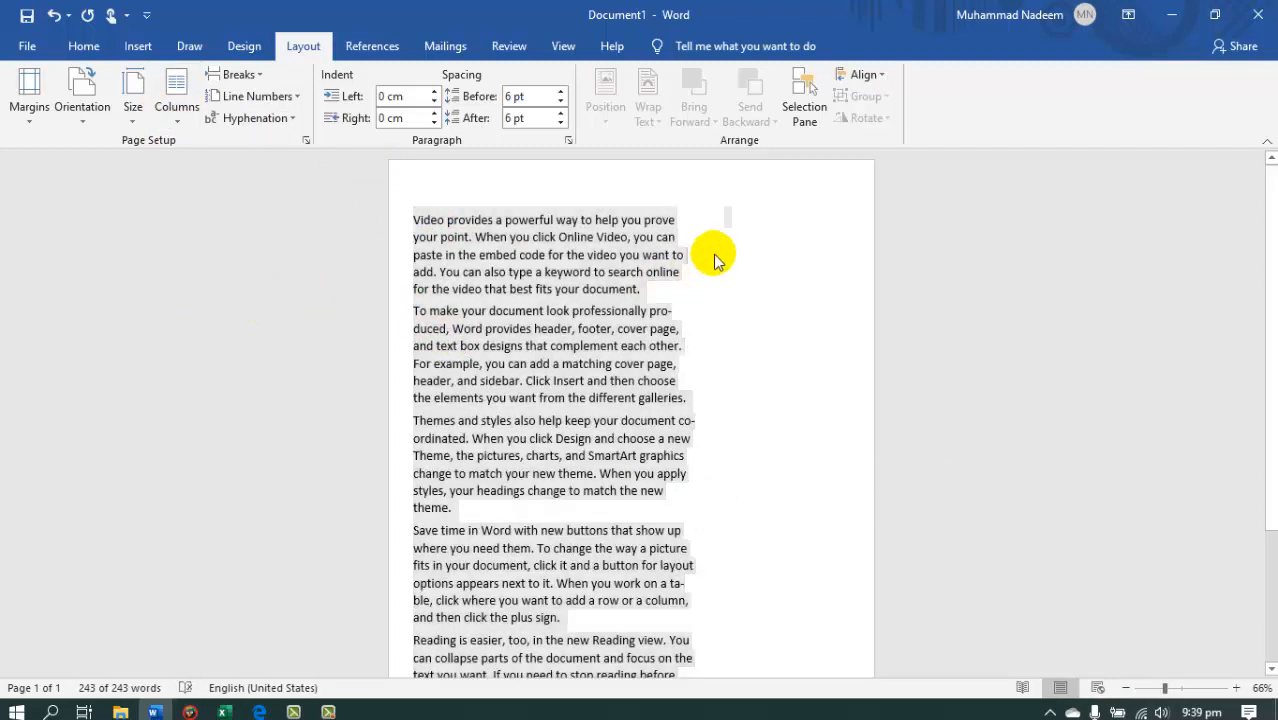
text(kshfa;ls)
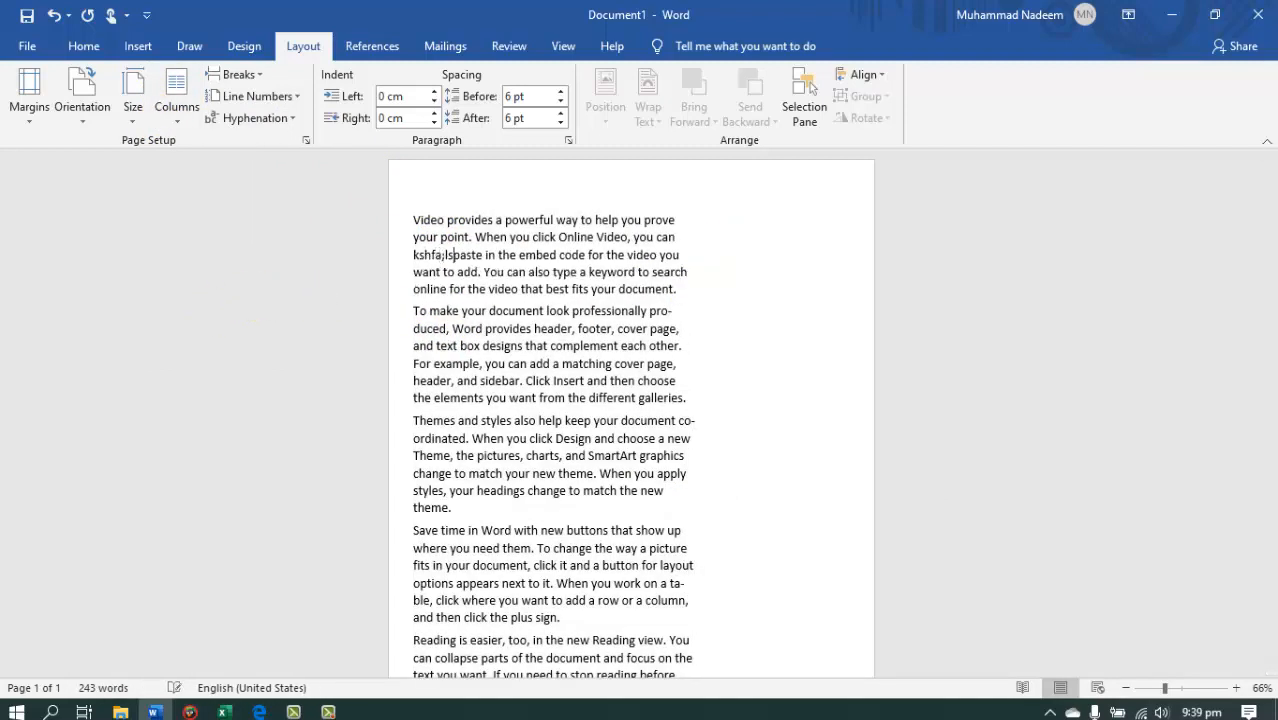
drag(413, 531, 588, 628)
key(ctrl+c)
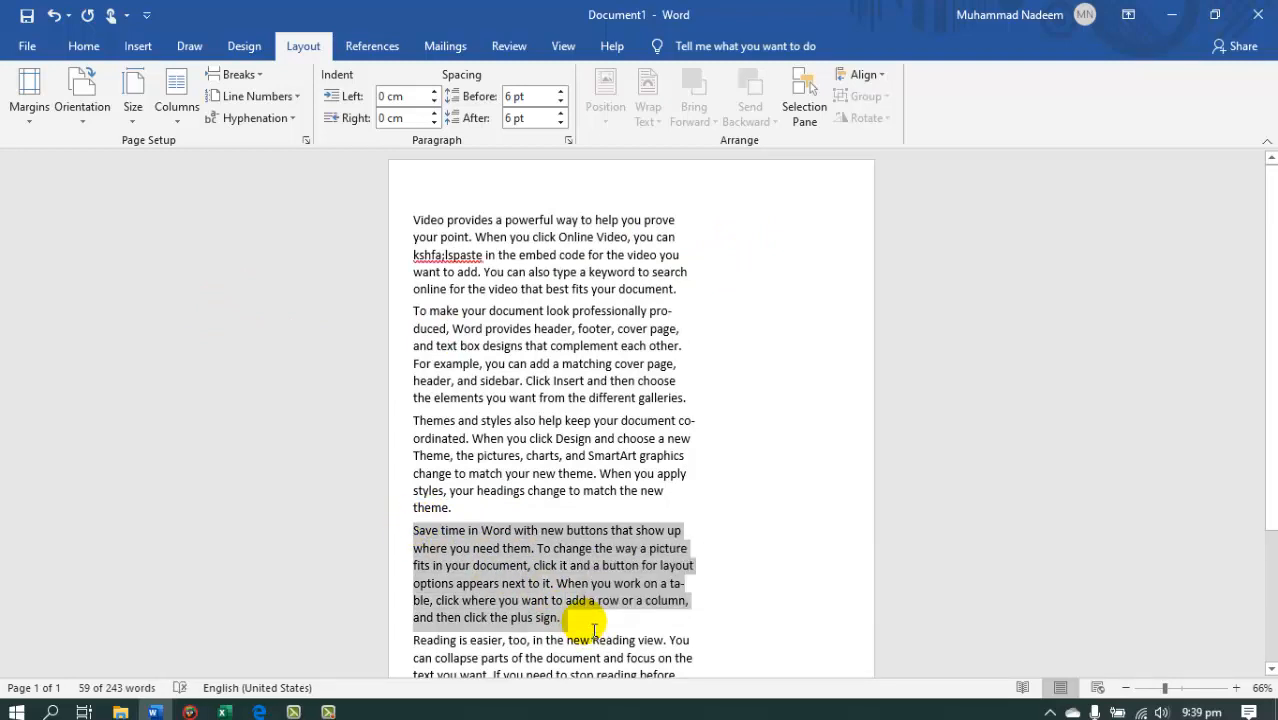
click(593, 630)
key(ctrl+v)
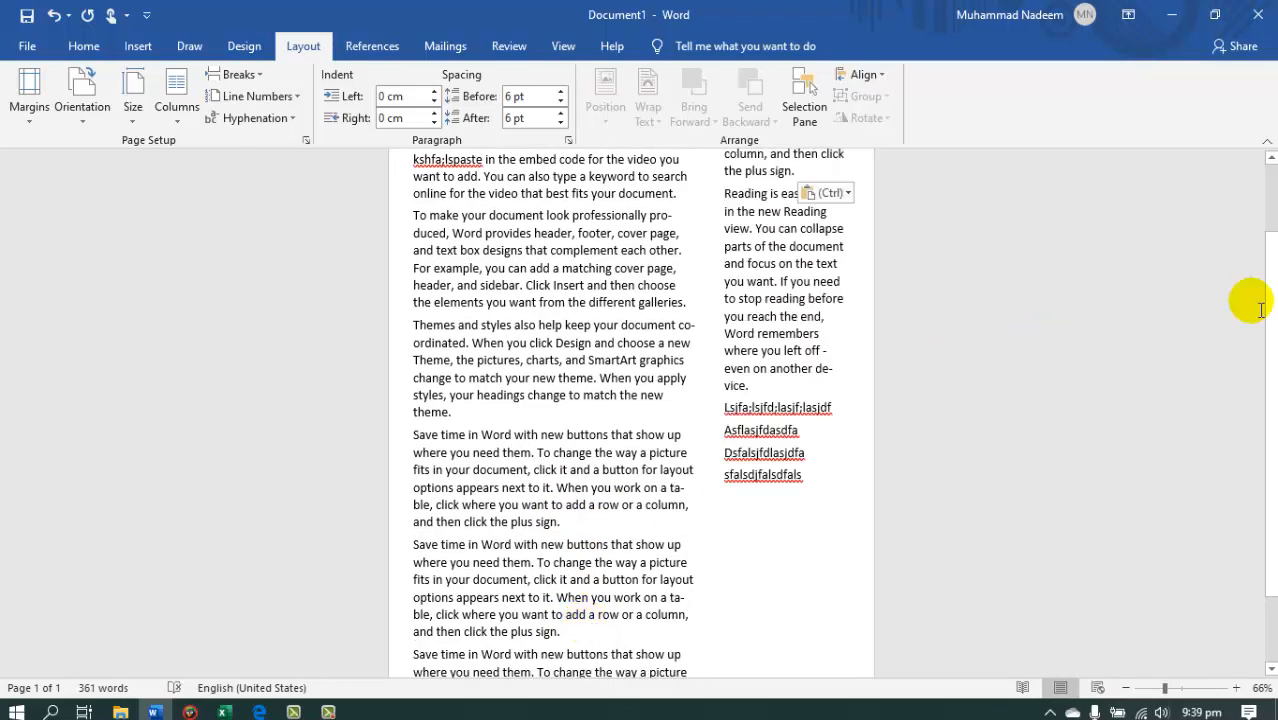
Highlight the text of the narrow column and of the wide column in turn to compare their widths.
scroll(1272, 228, up, 2)
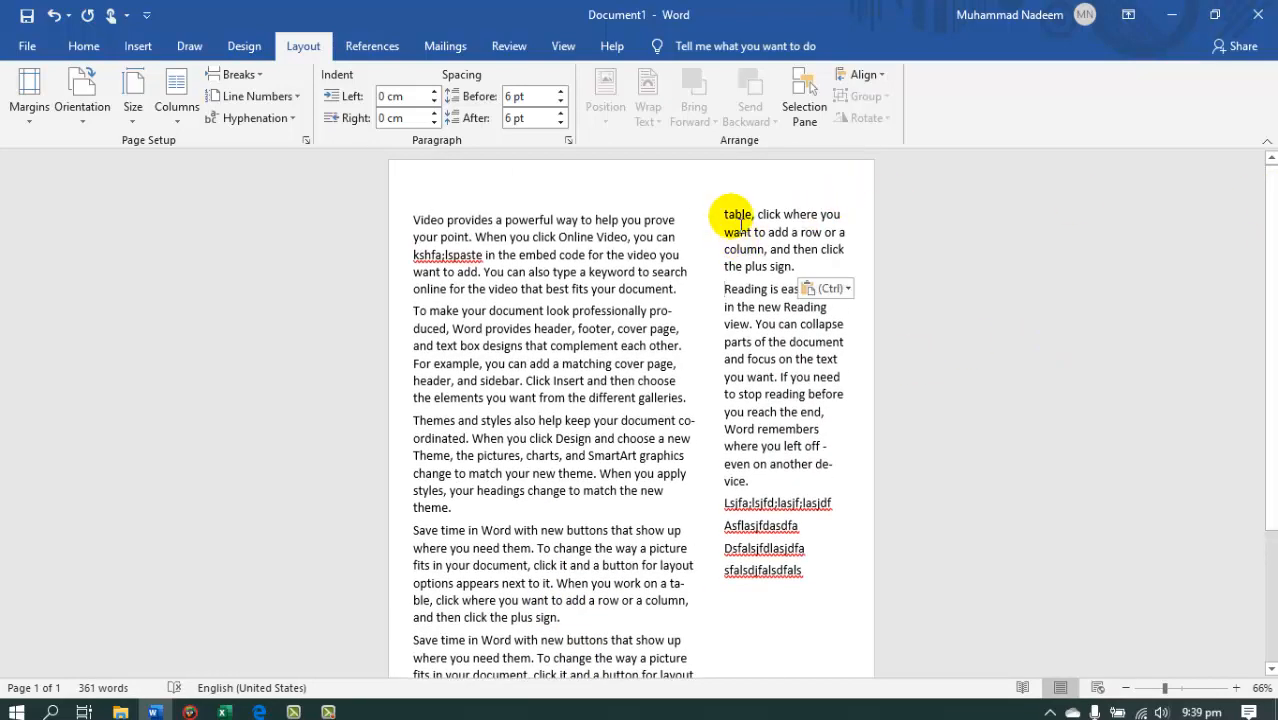
drag(726, 214, 793, 568)
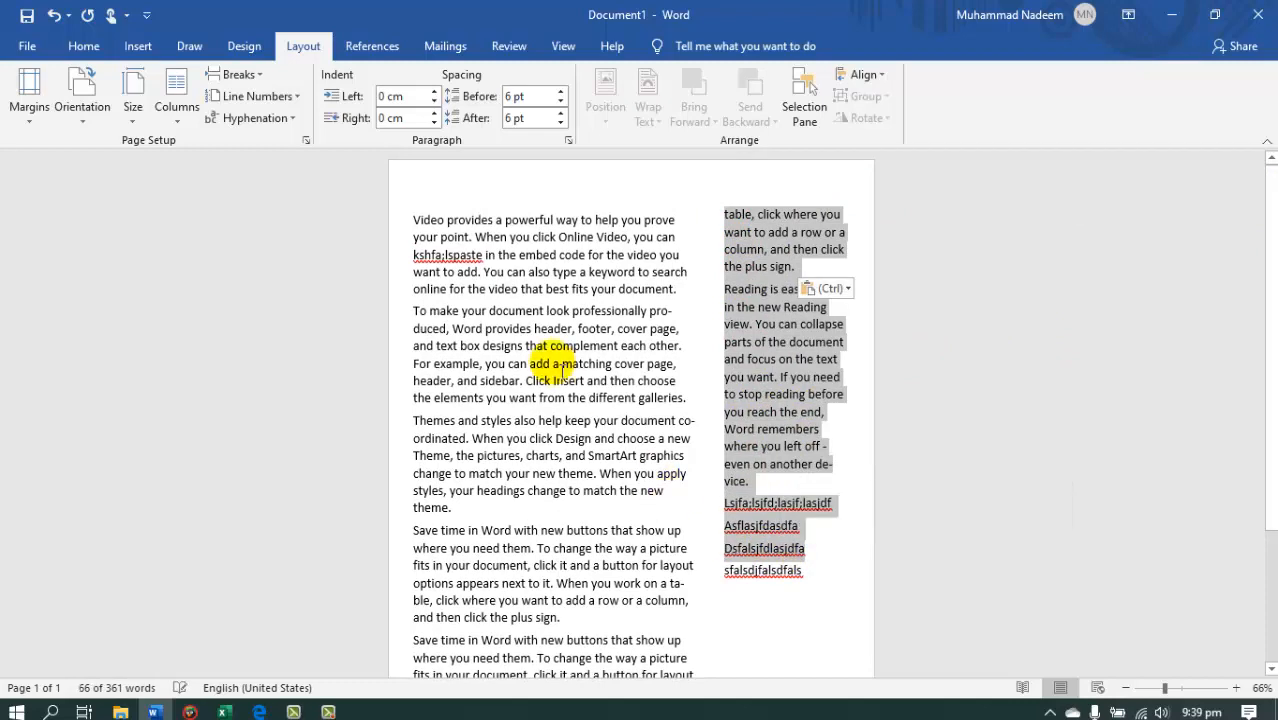
drag(414, 220, 491, 502)
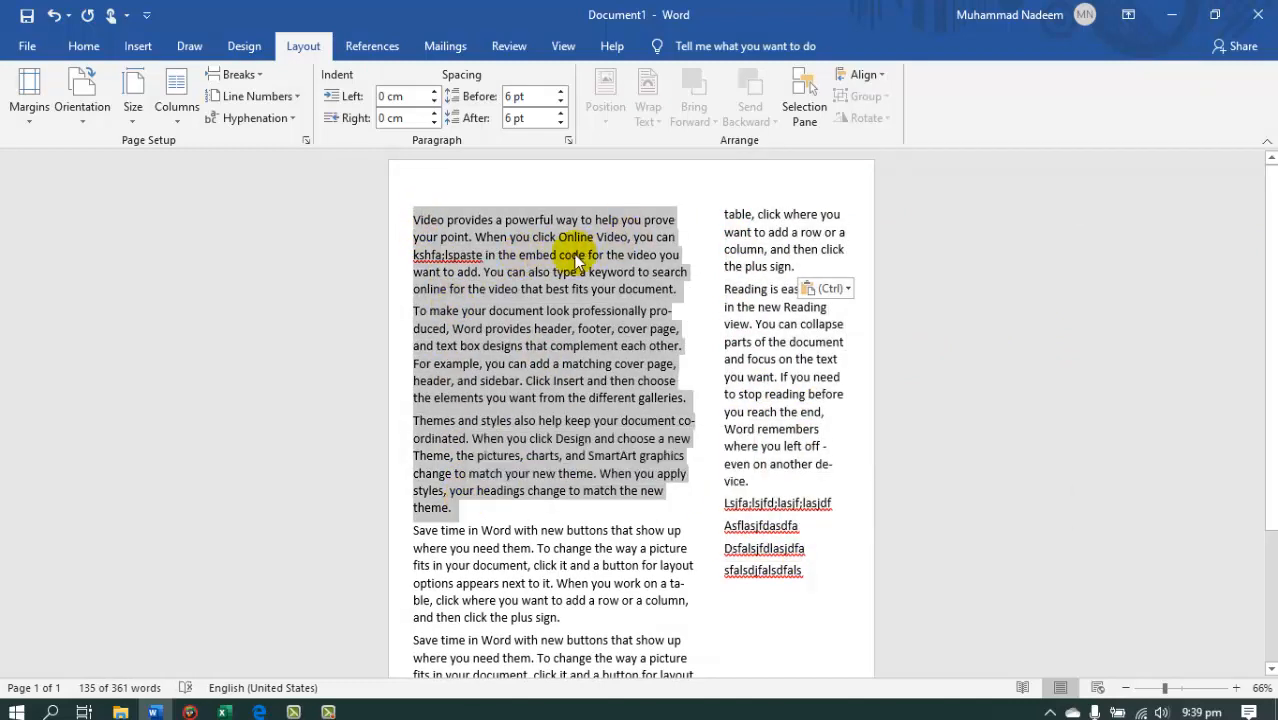
click(427, 225)
drag(418, 216, 550, 448)
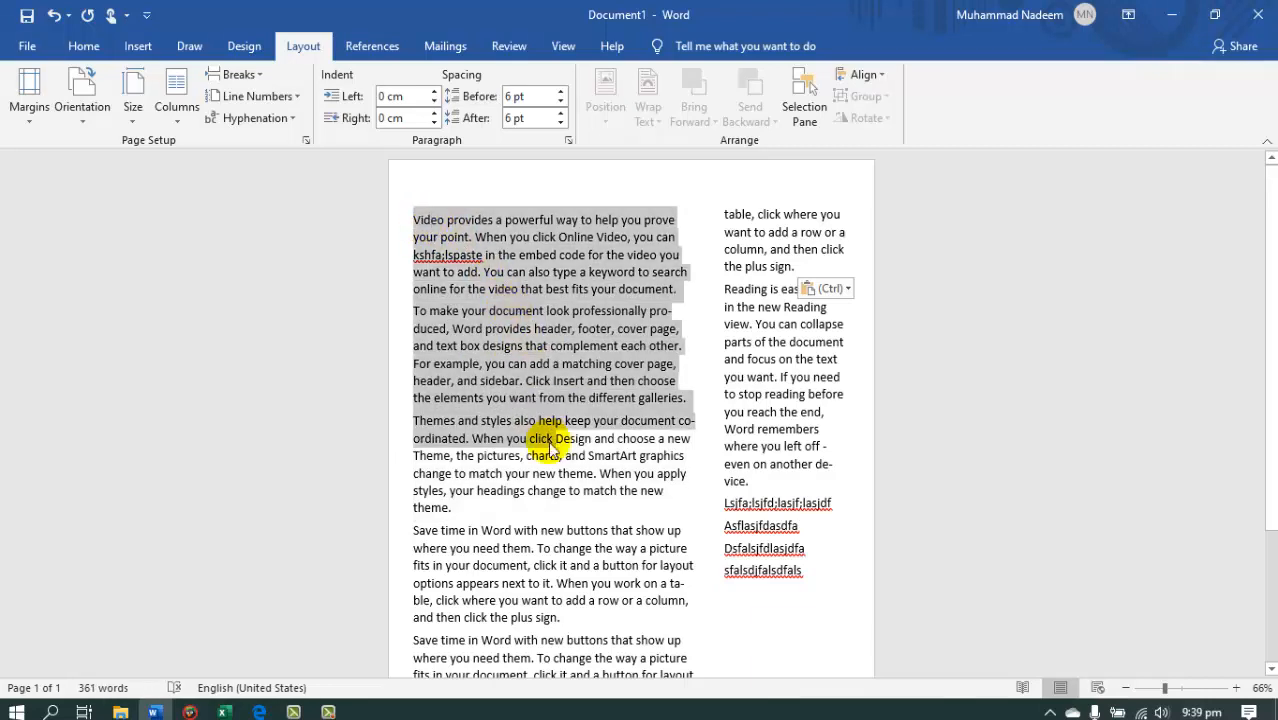
Customize the two columns of all the text to nearly equal widths with 0 cm spacing between them.
key(ctrl+a)
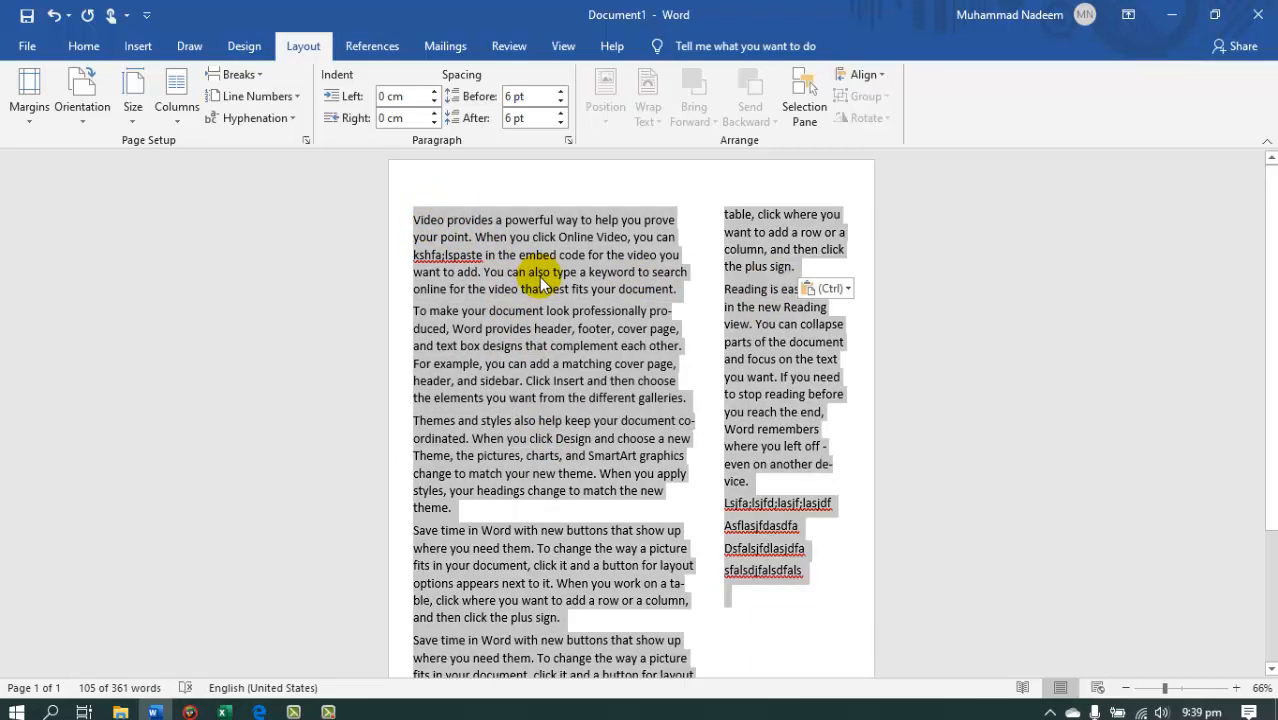
click(176, 102)
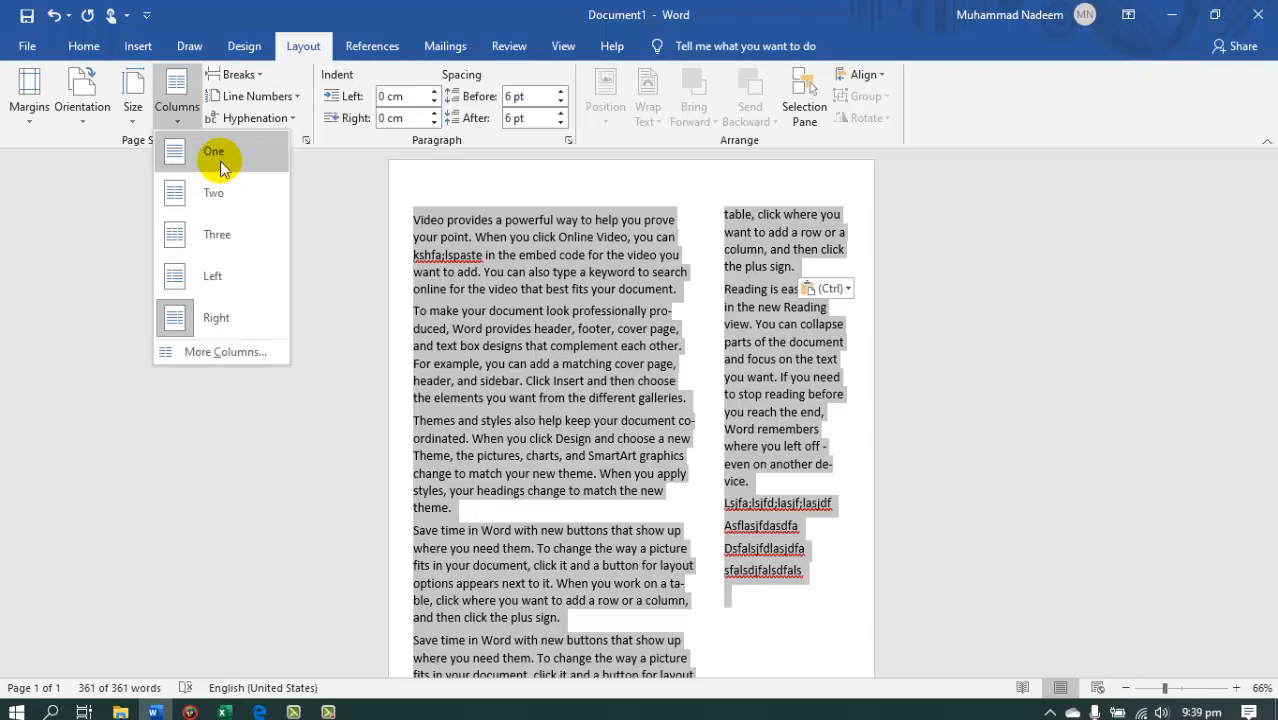
click(205, 352)
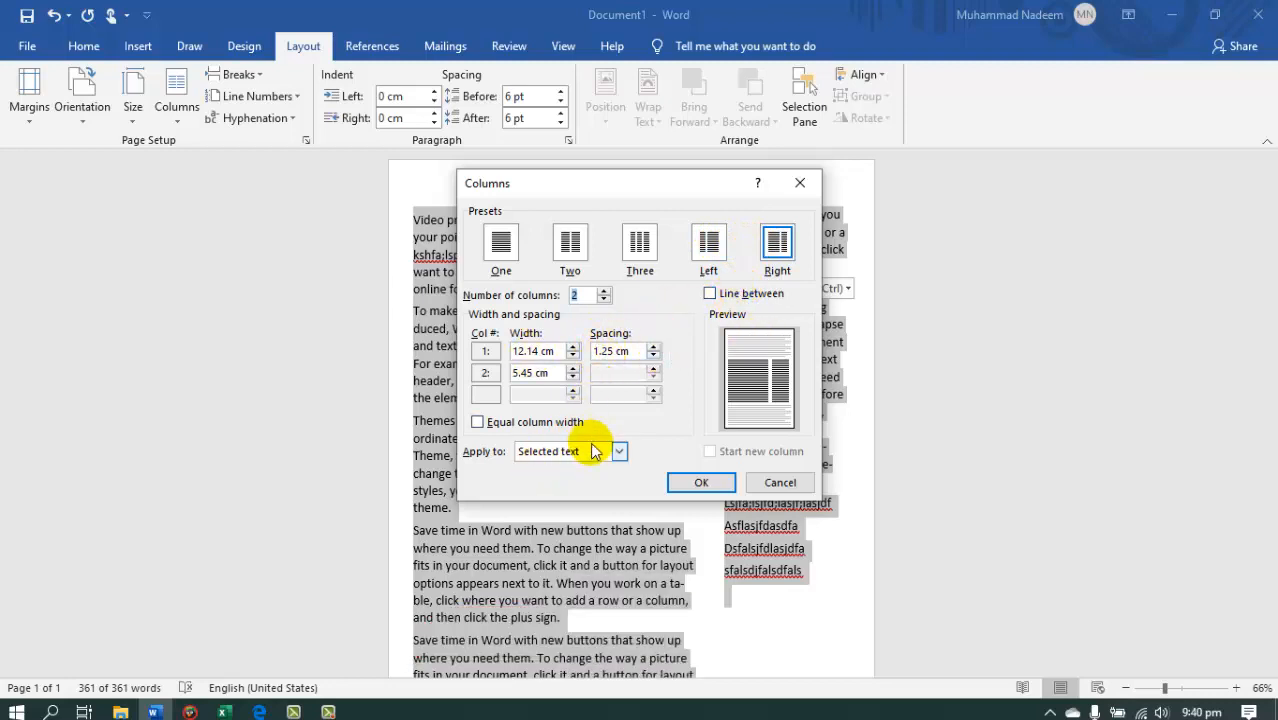
click(573, 347)
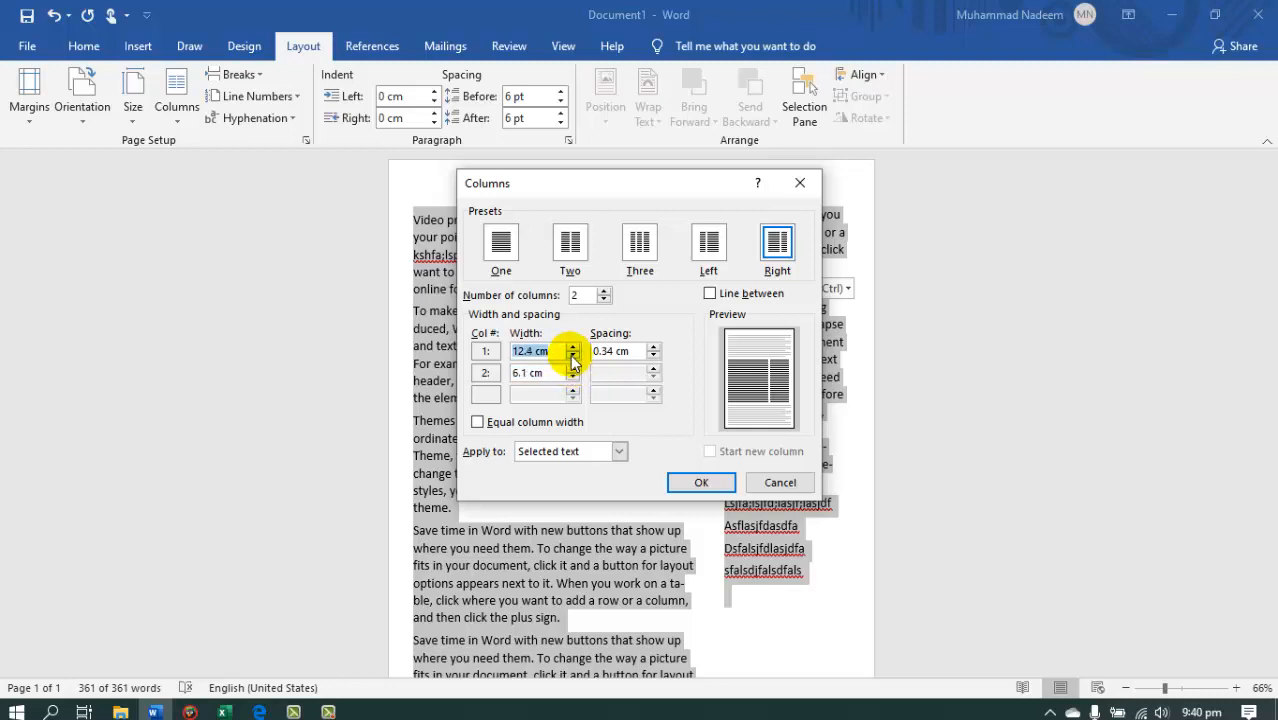
click(572, 358)
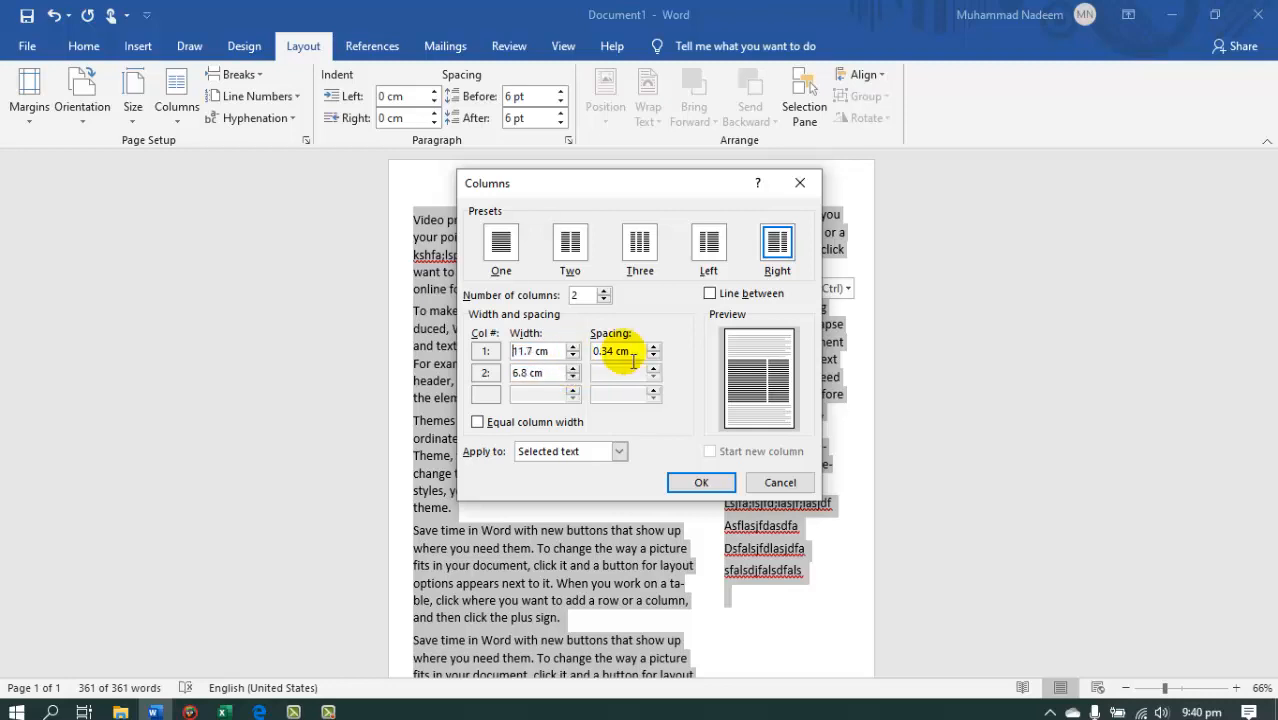
click(573, 368)
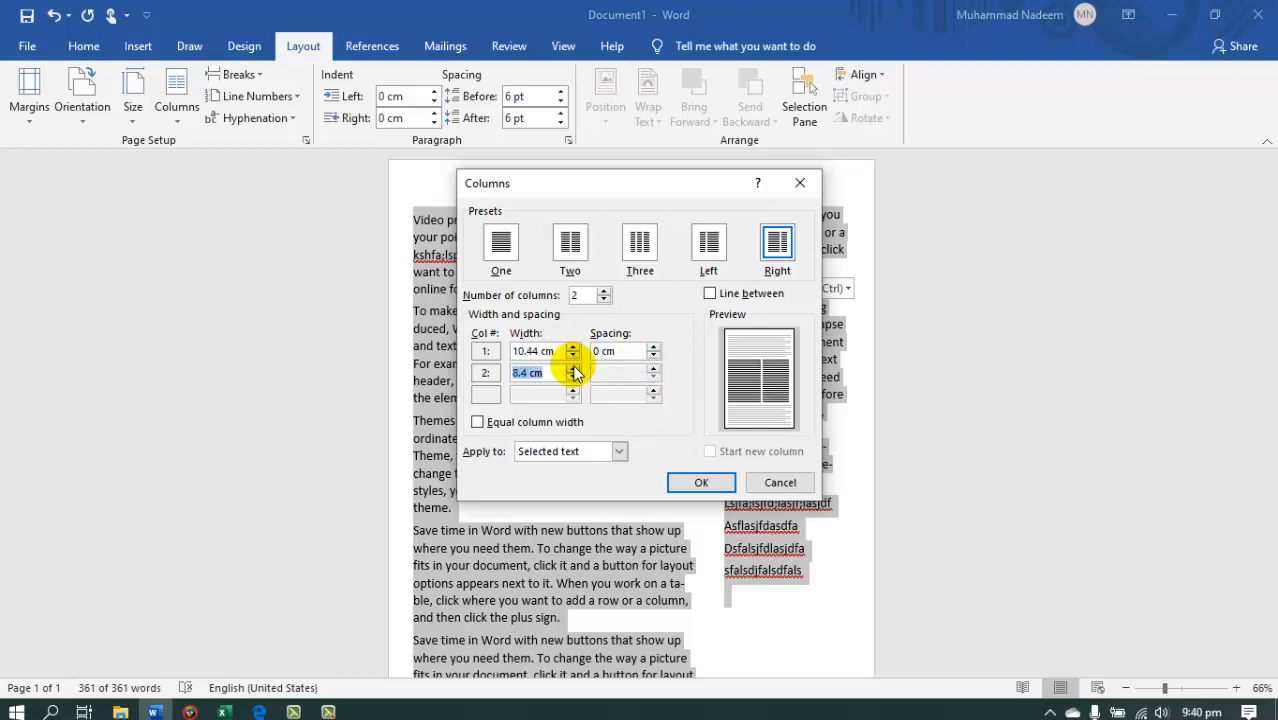
click(574, 369)
click(700, 484)
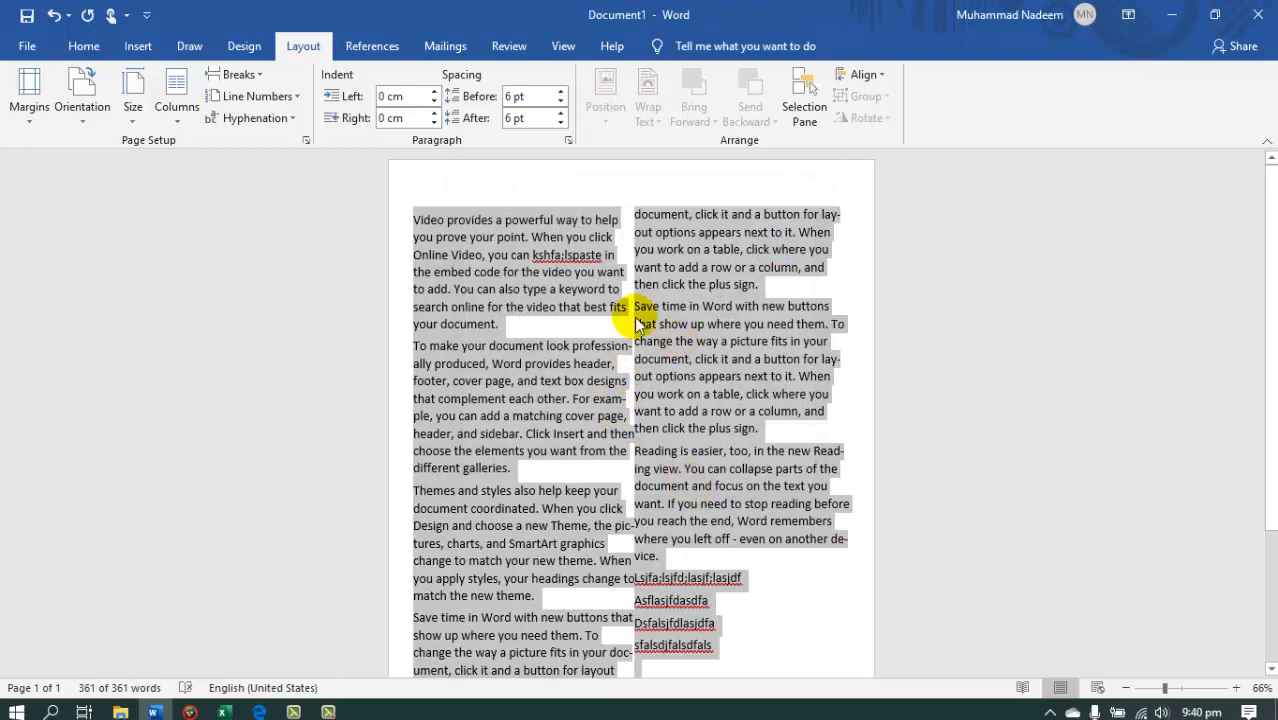
click(578, 318)
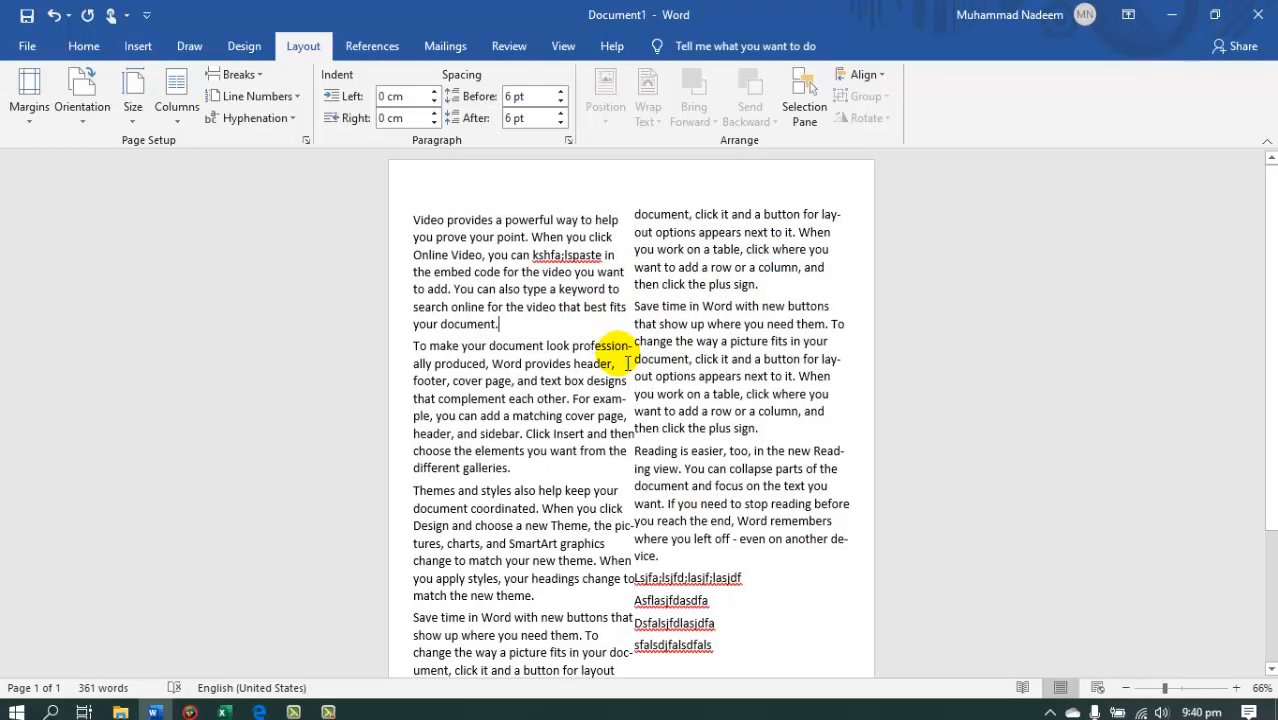
Apply the Two column preset to all the document text.
key(ctrl+a)
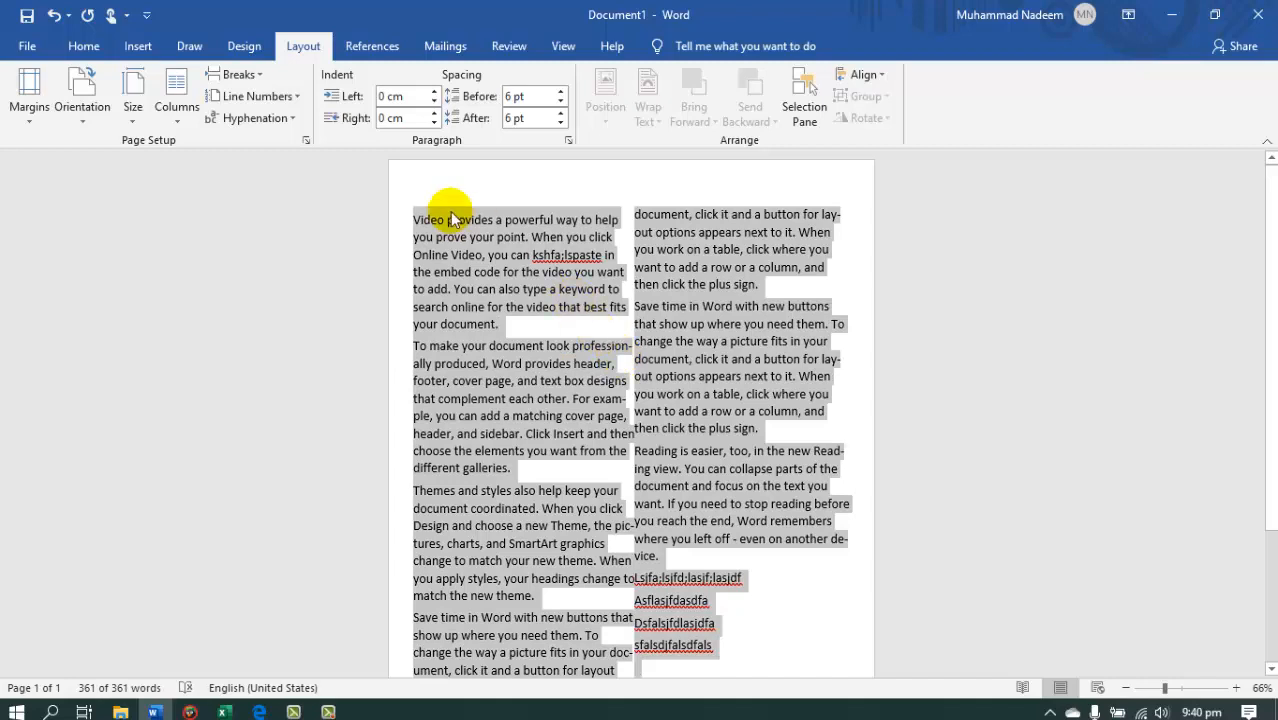
click(177, 112)
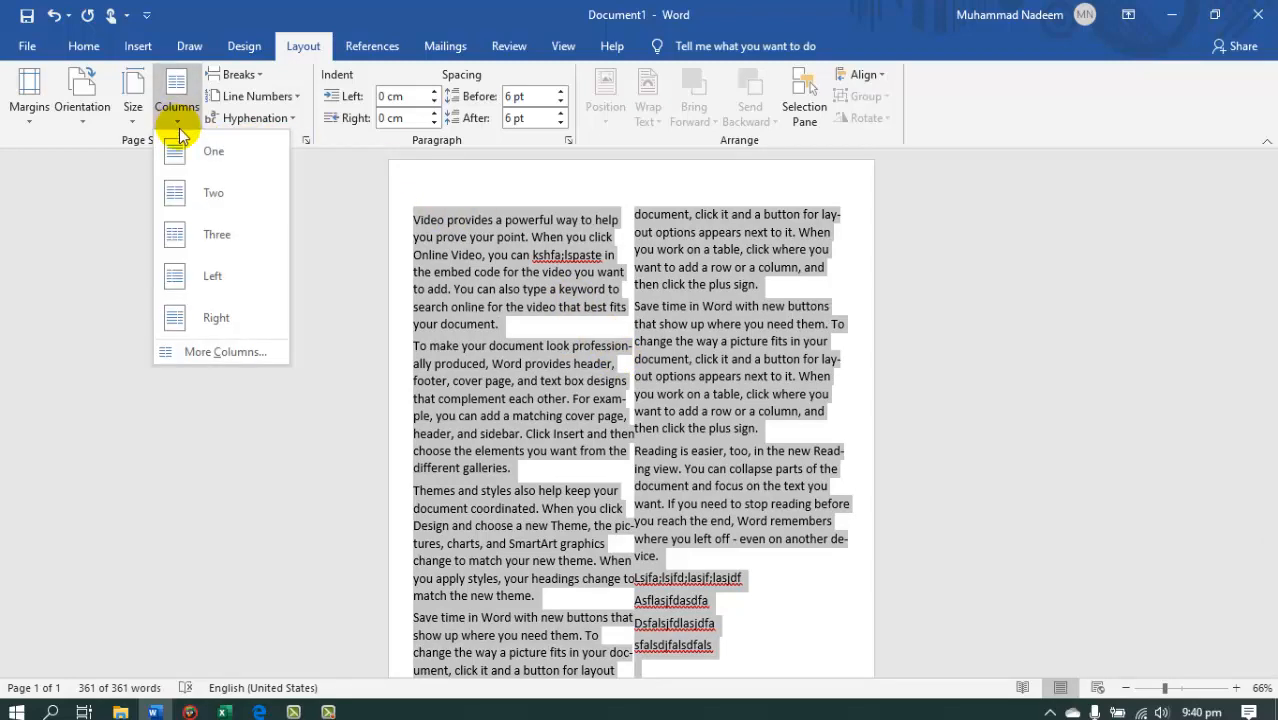
click(218, 193)
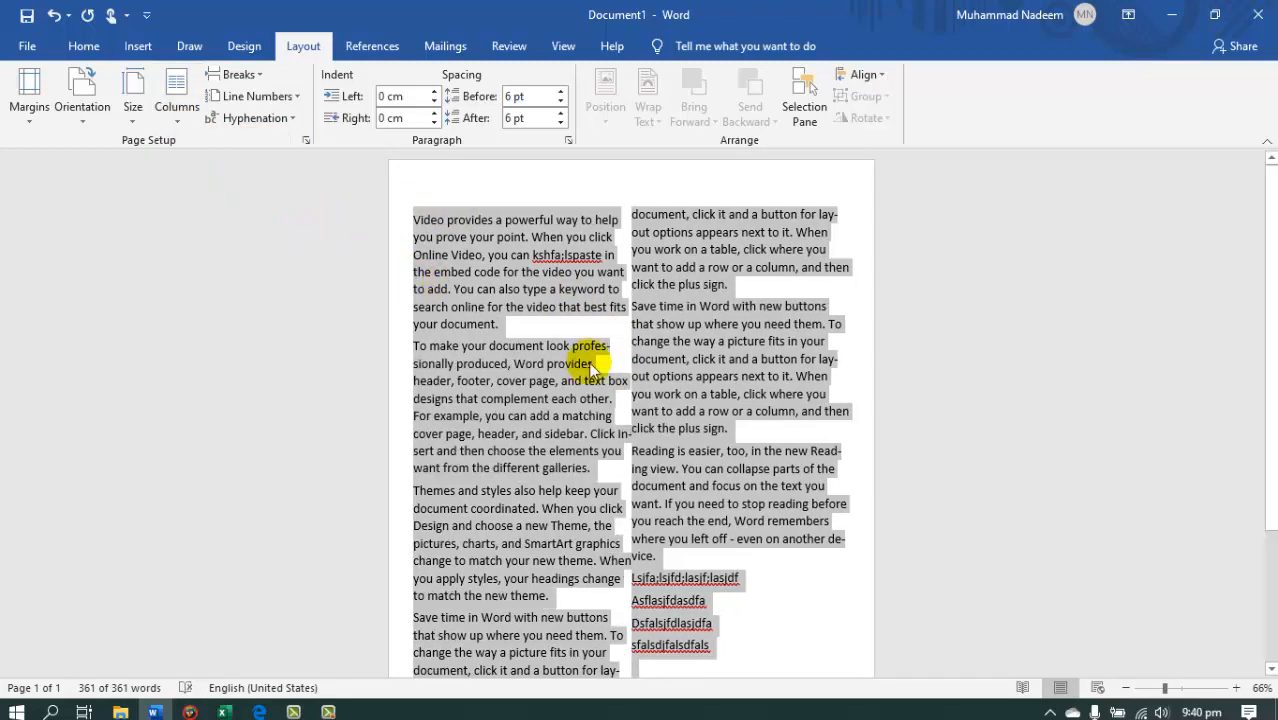
Return all the document text to a single column and deselect it.
click(190, 112)
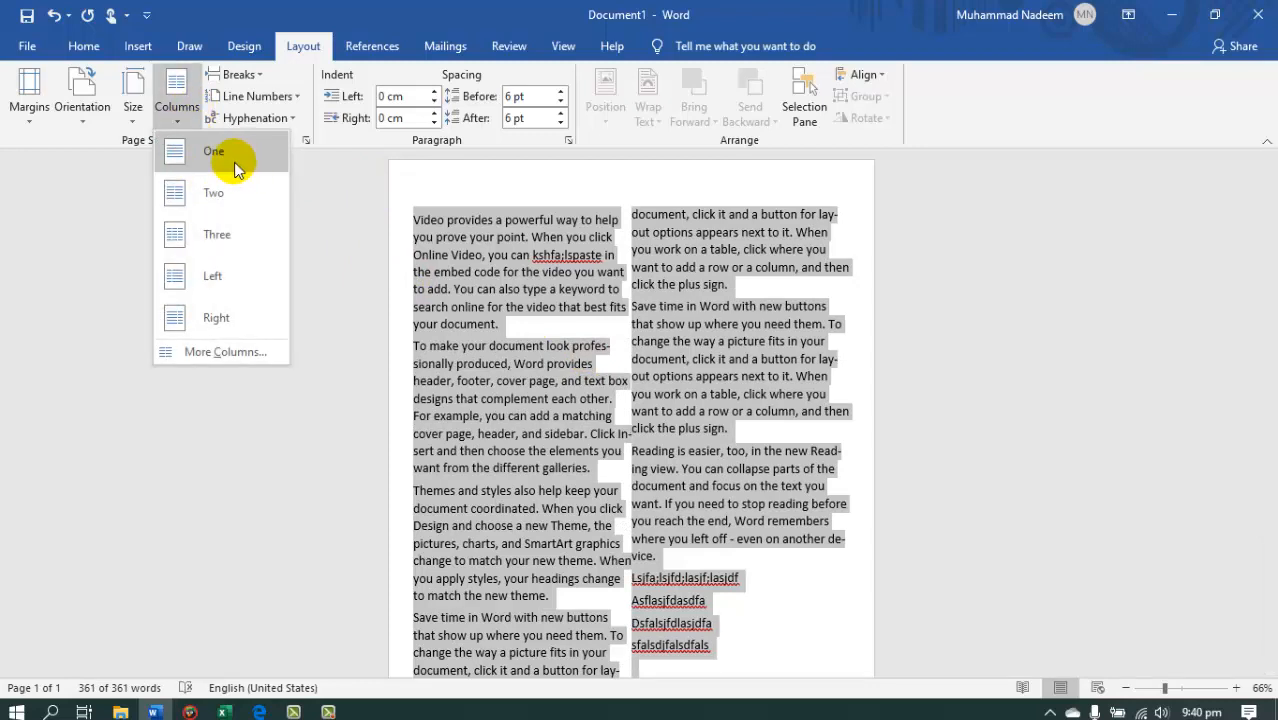
click(234, 162)
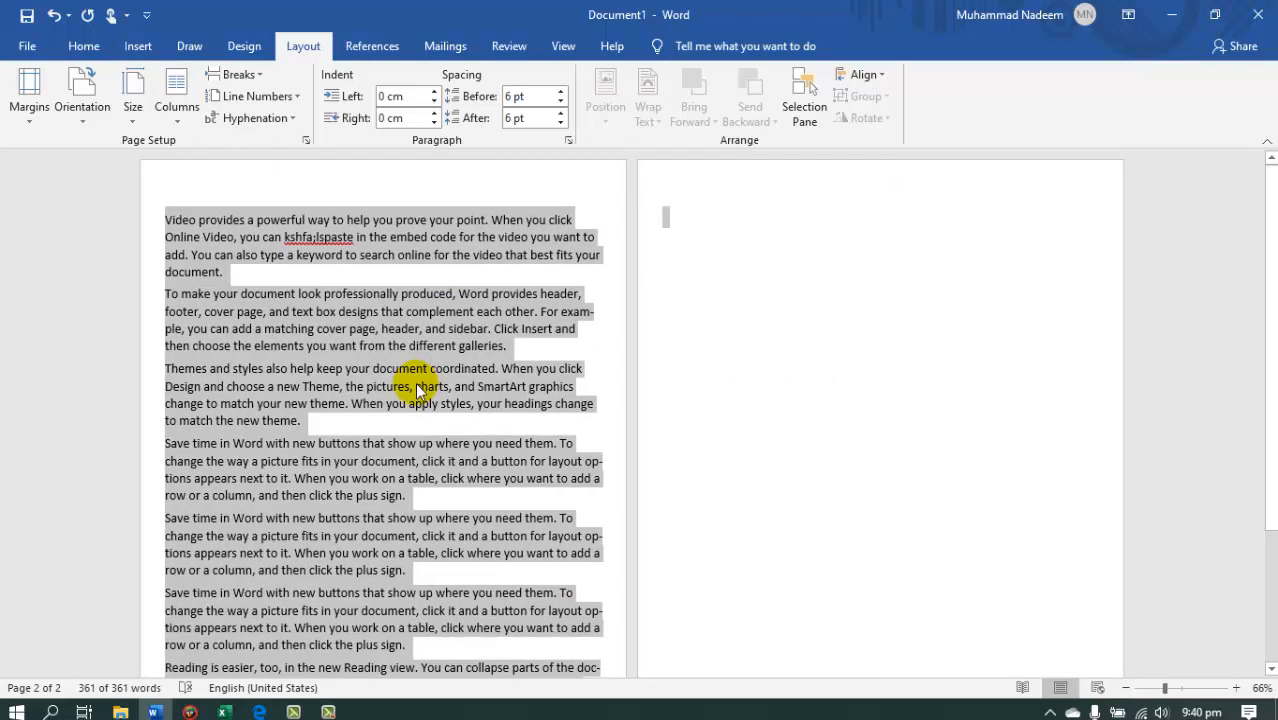
click(421, 390)
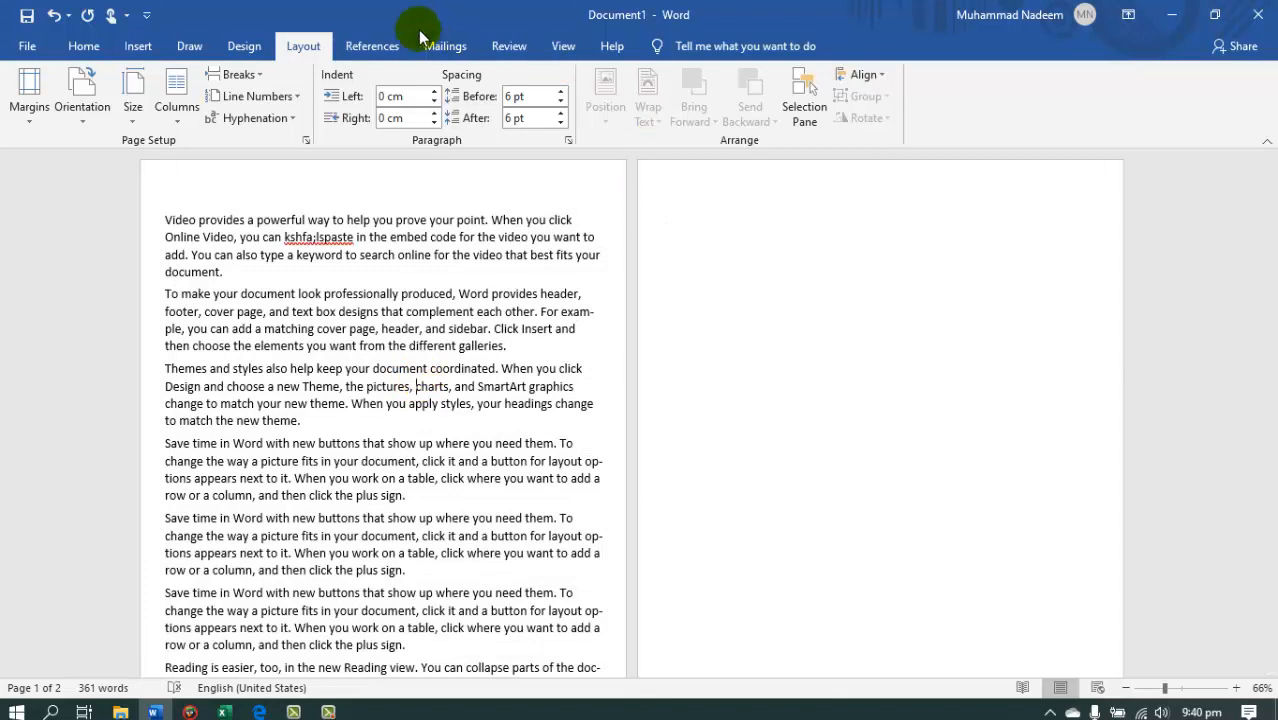
Try a page break in place of the fifth paragraph's last line and undo it.
click(240, 76)
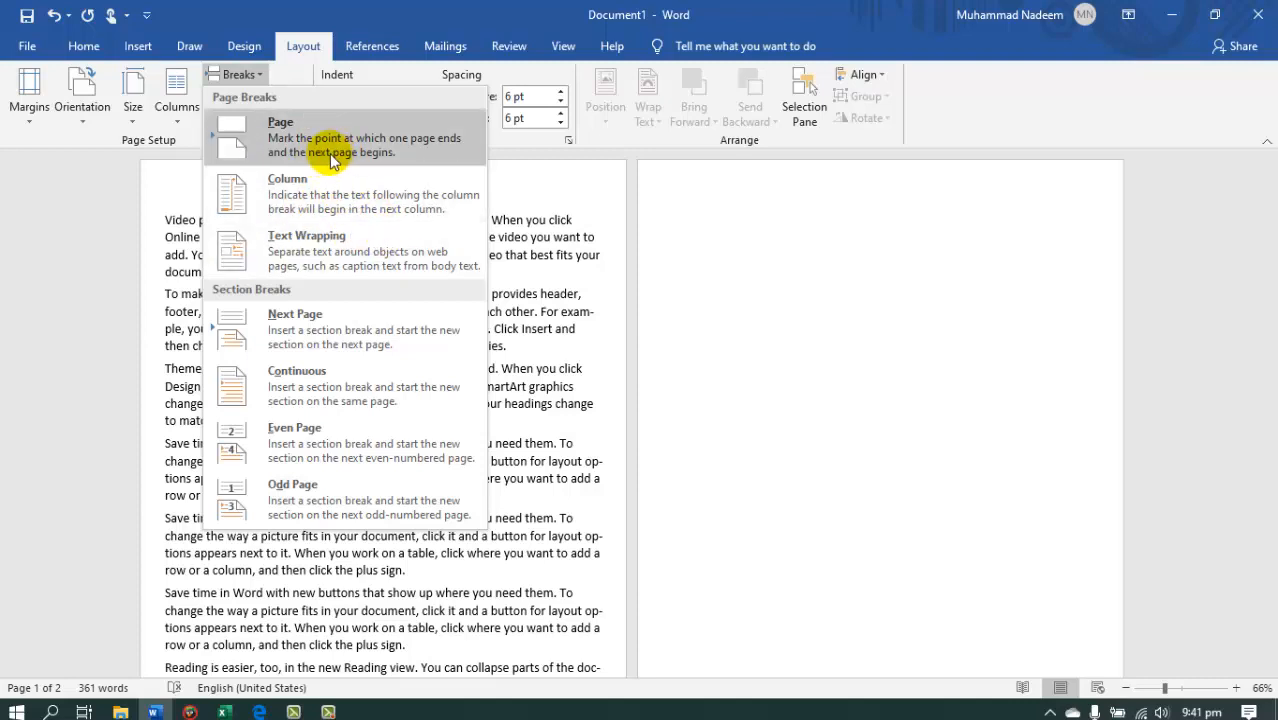
click(560, 289)
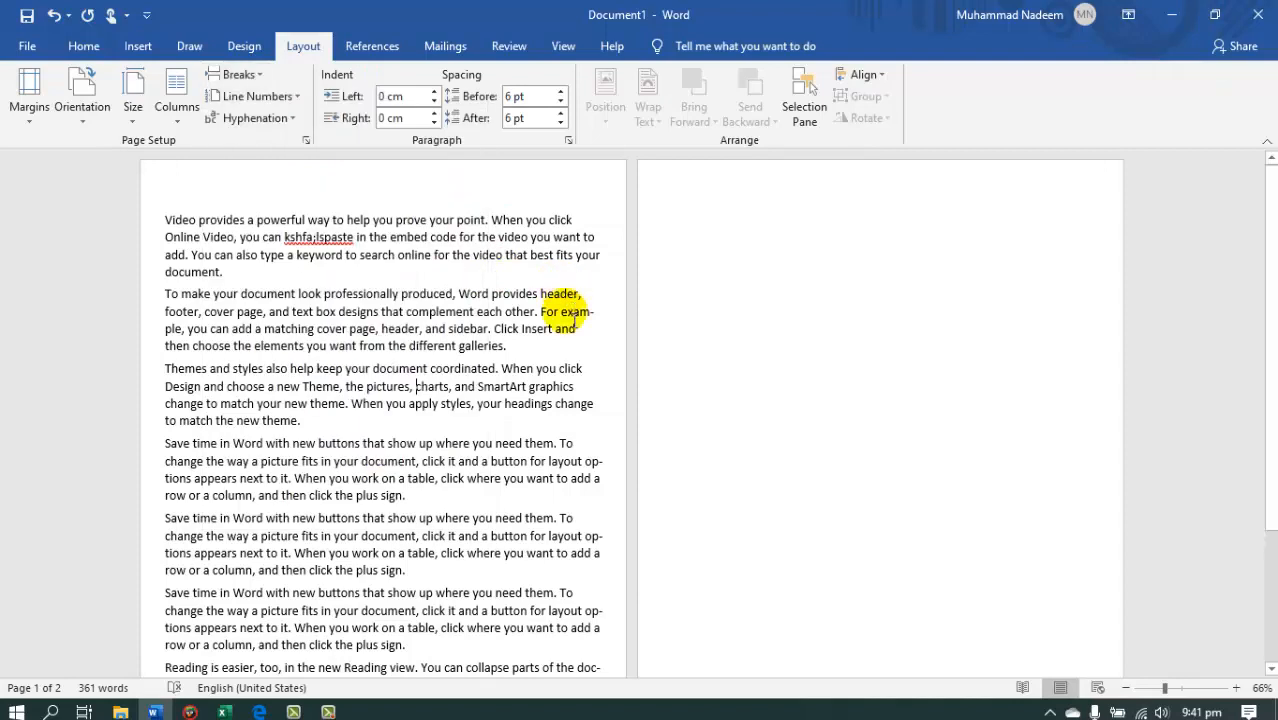
drag(406, 571, 163, 572)
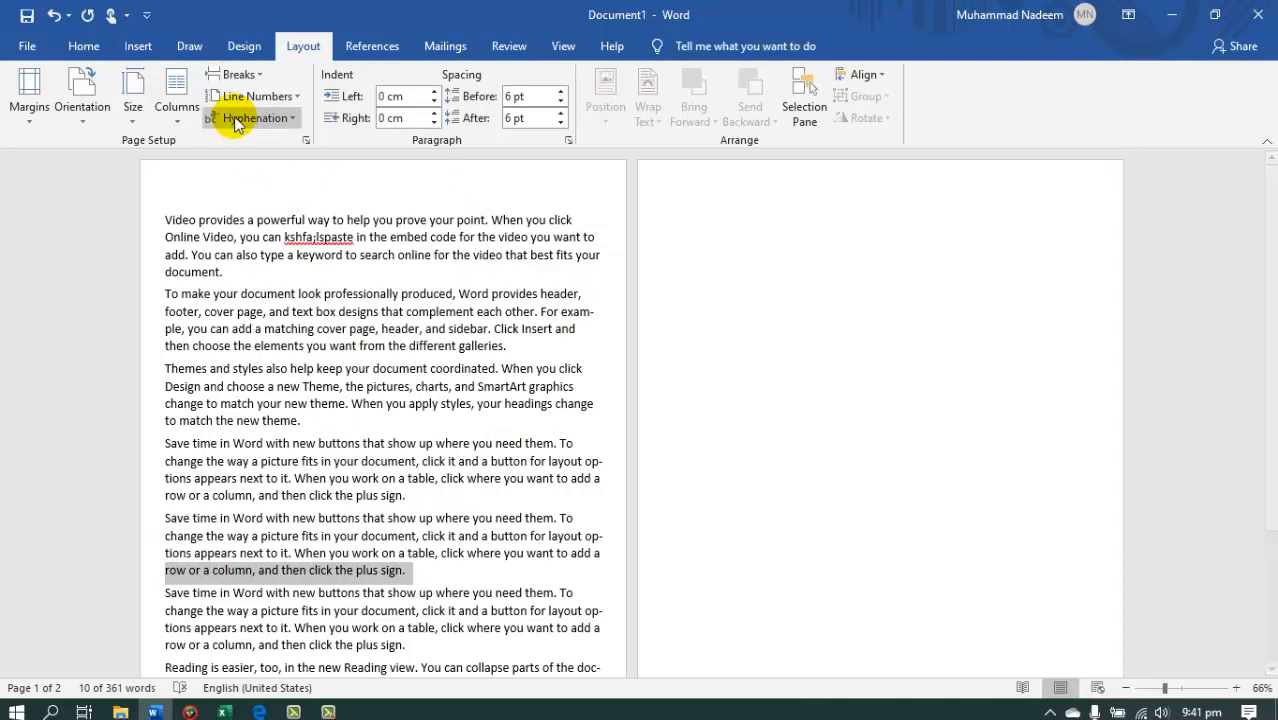
click(242, 75)
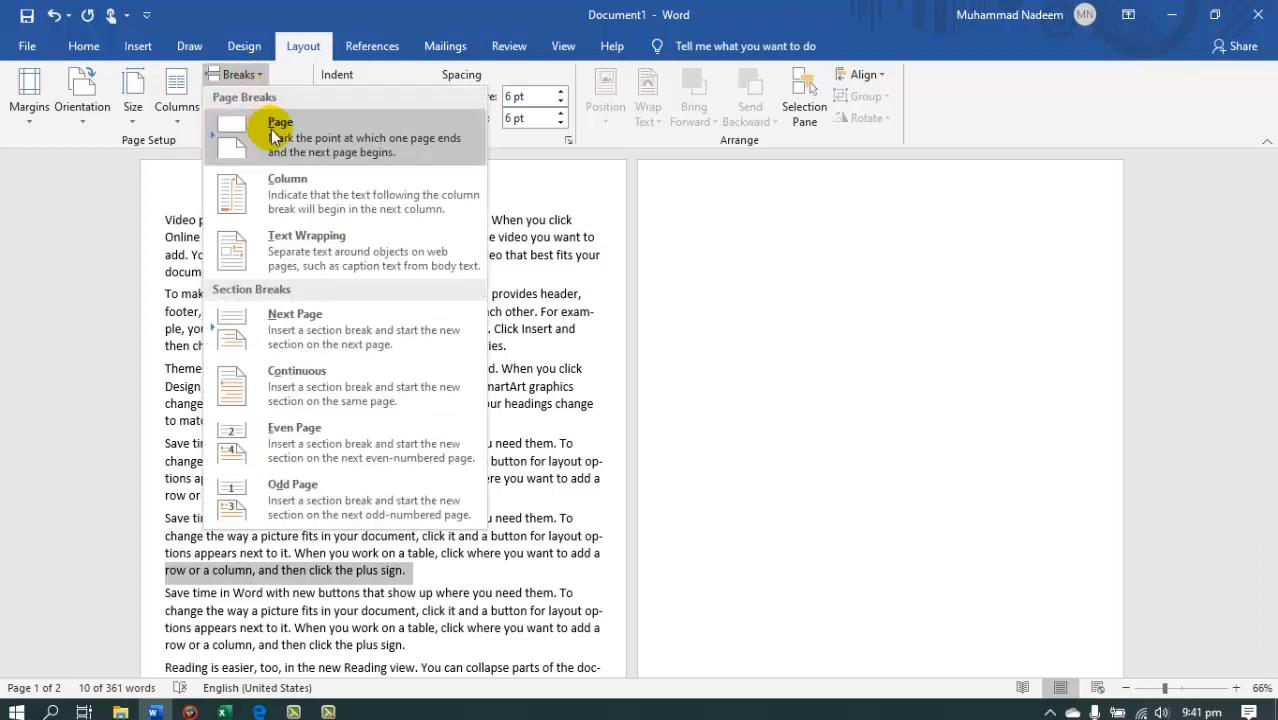
click(276, 126)
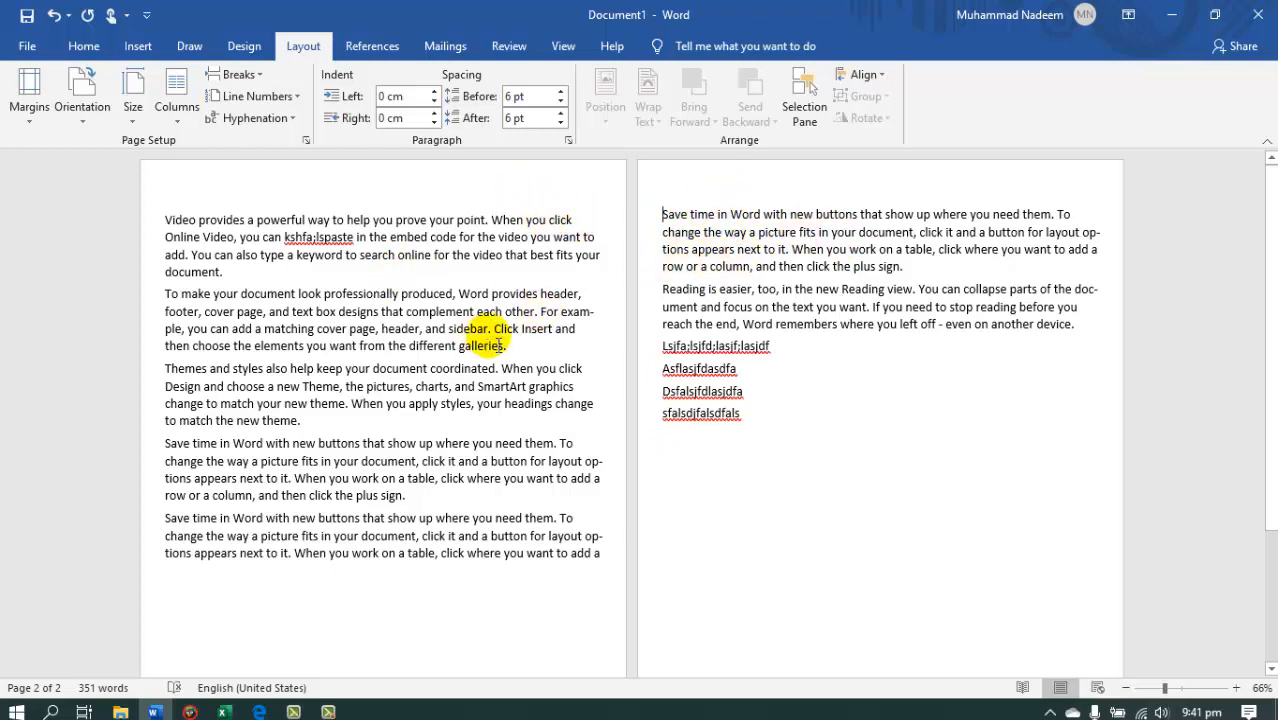
click(437, 582)
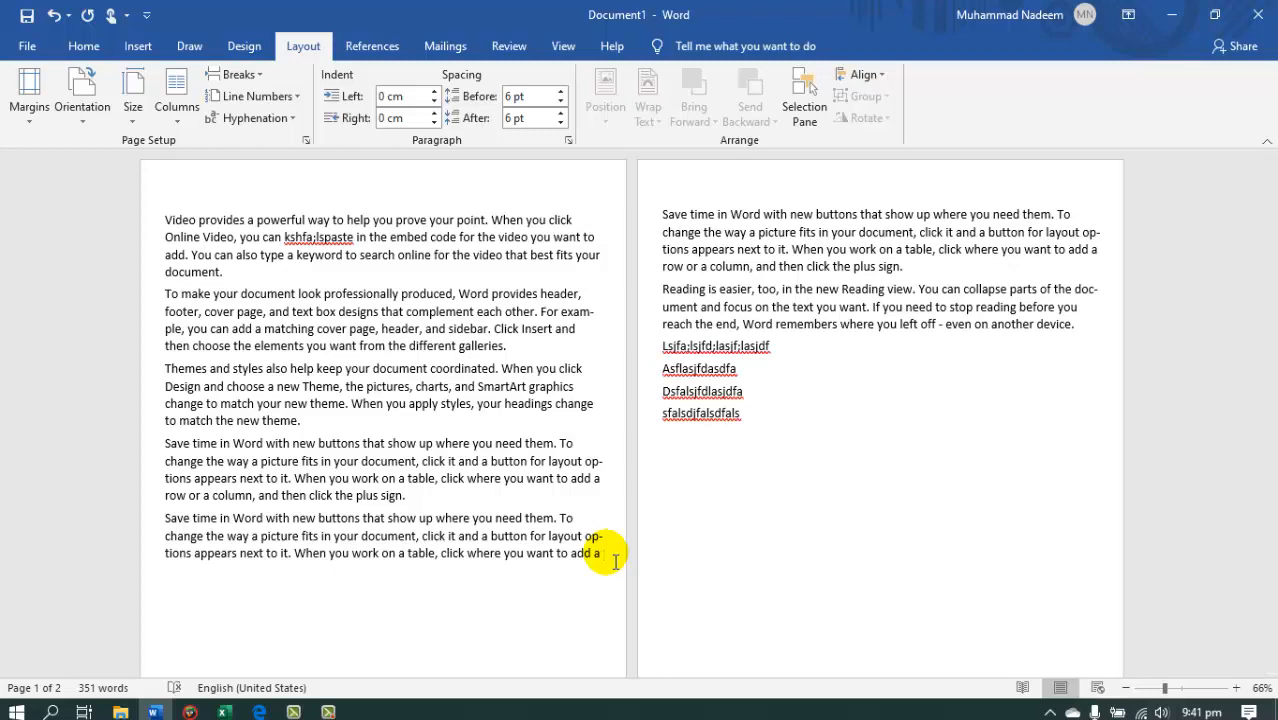
key(ctrl+z)
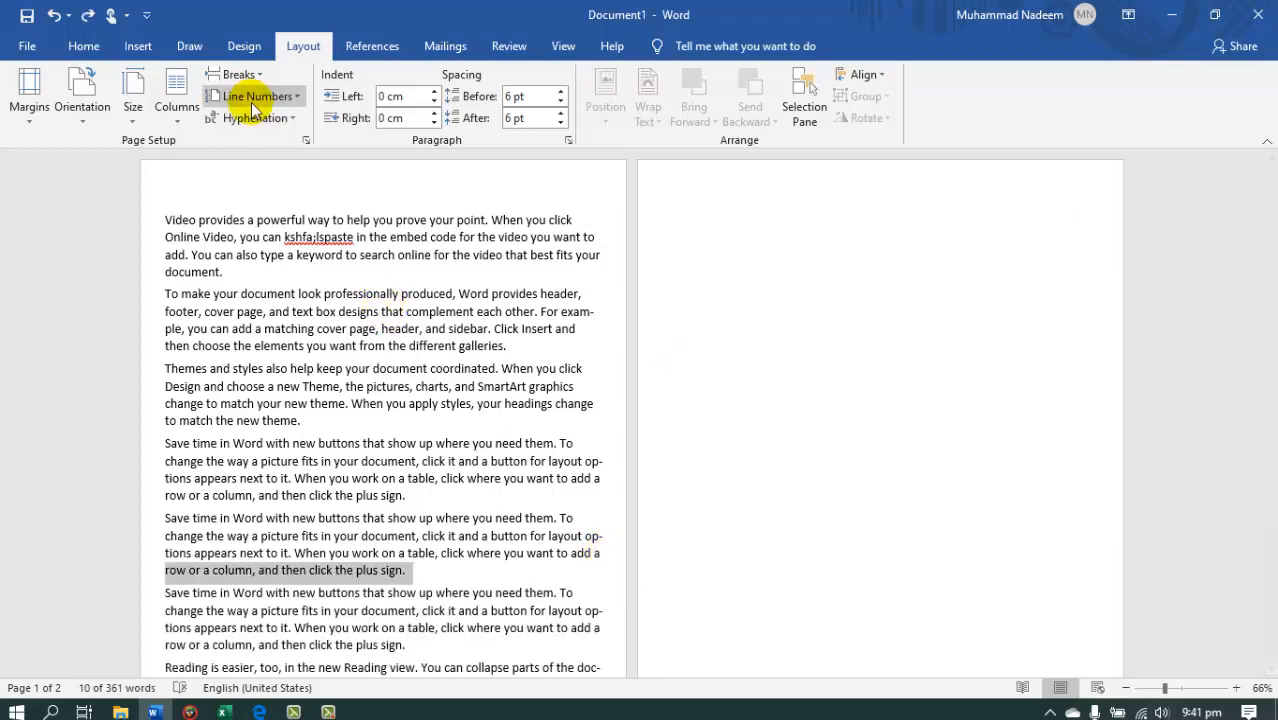
Arrange the first four paragraphs in two columns with the Two preset.
click(240, 75)
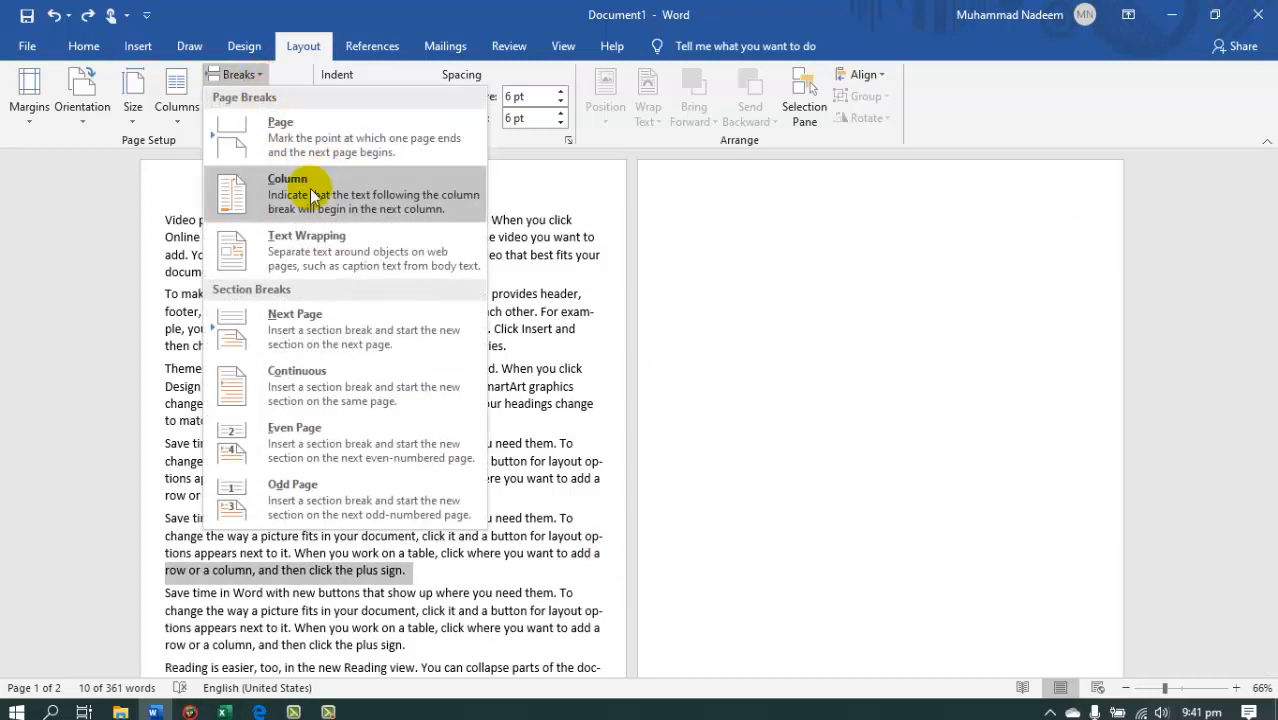
key(Escape)
drag(165, 220, 402, 491)
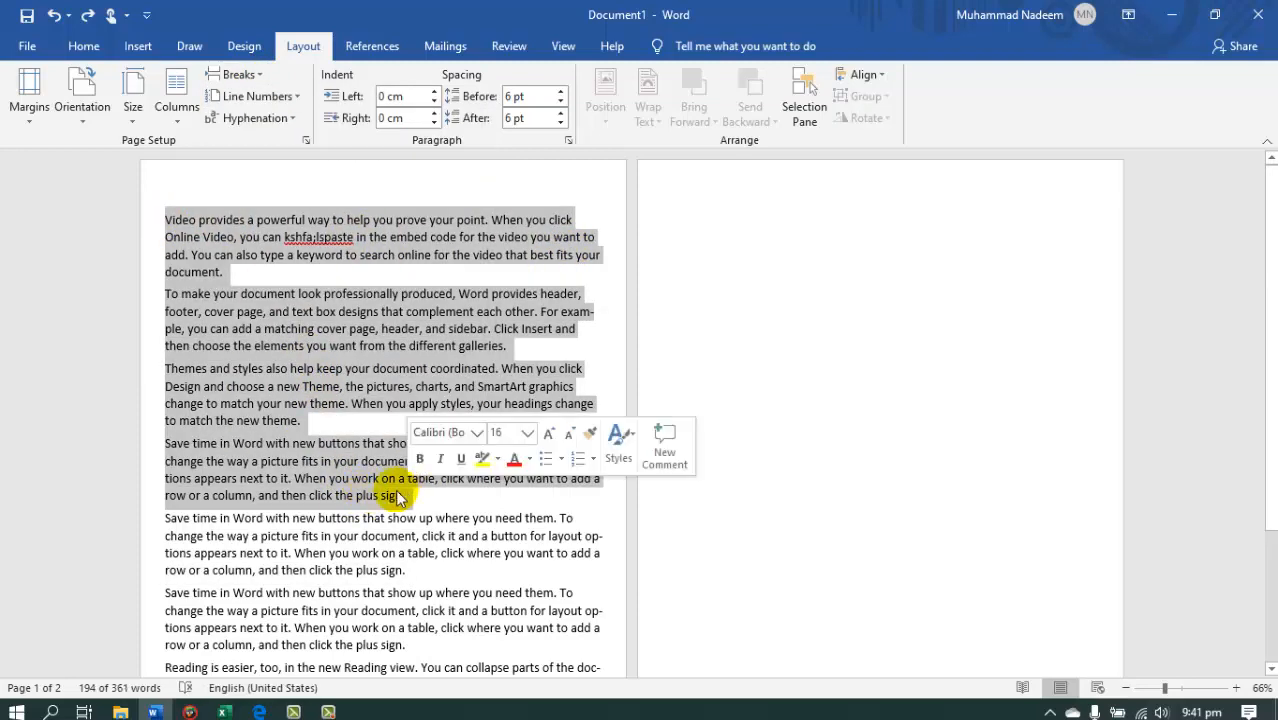
click(177, 100)
click(185, 191)
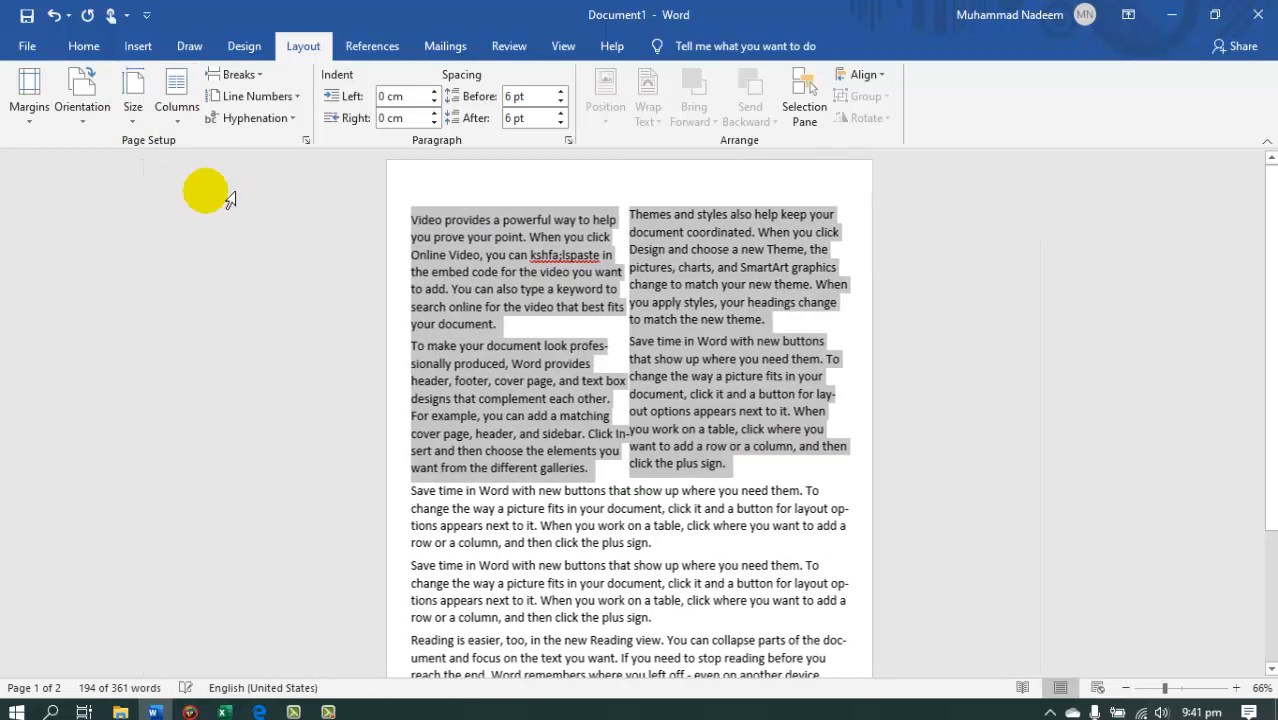
Insert a column break after the first paragraph and delete the blank line at the start of the second column.
click(418, 300)
drag(500, 326, 413, 221)
click(497, 358)
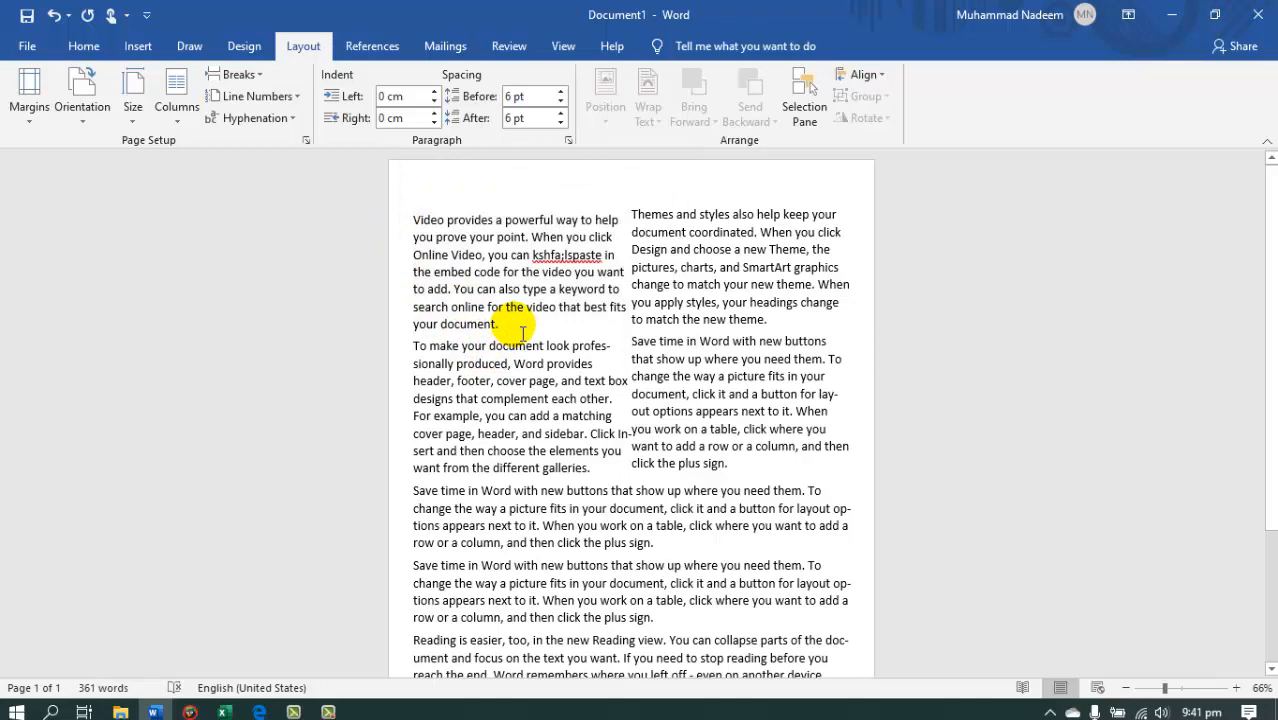
click(236, 75)
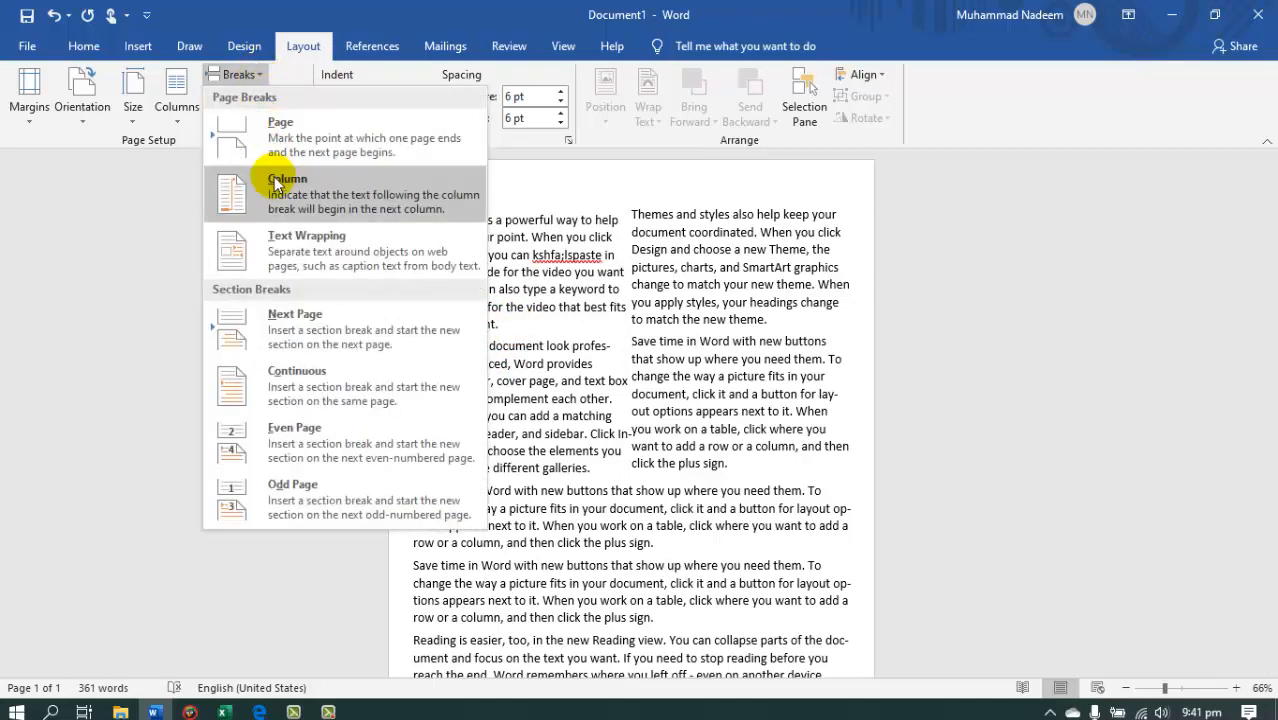
click(279, 185)
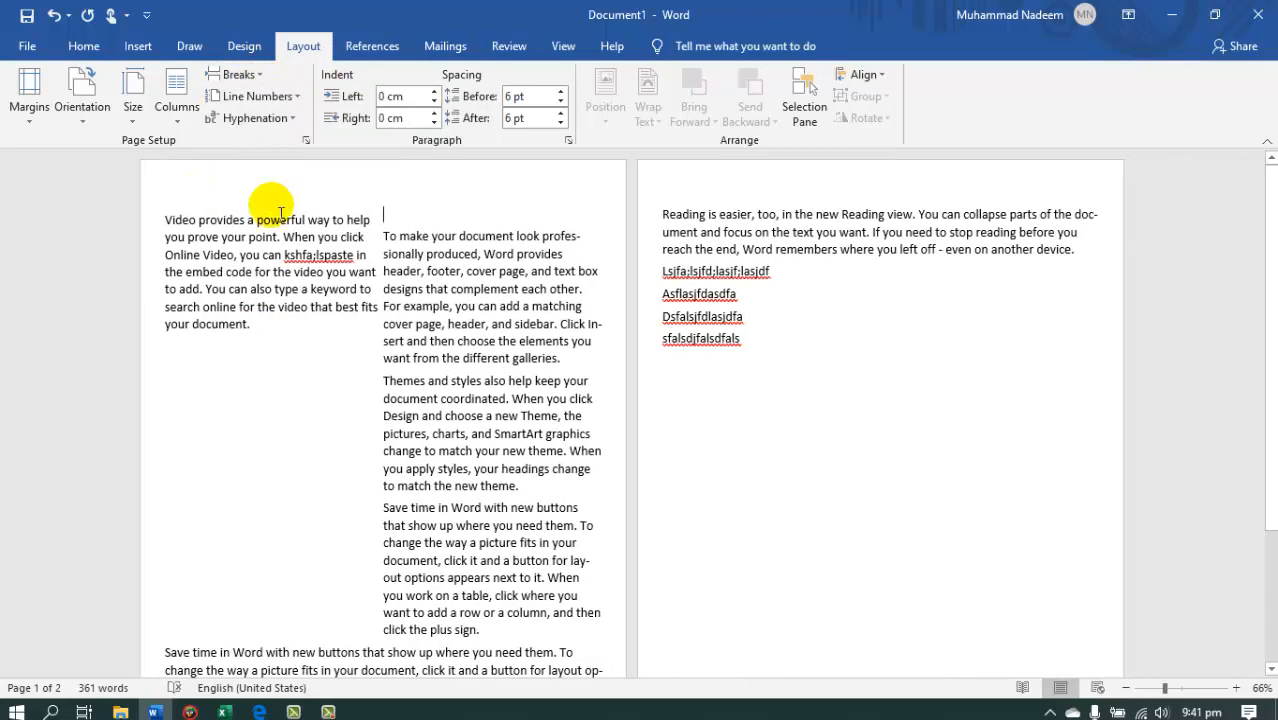
click(405, 221)
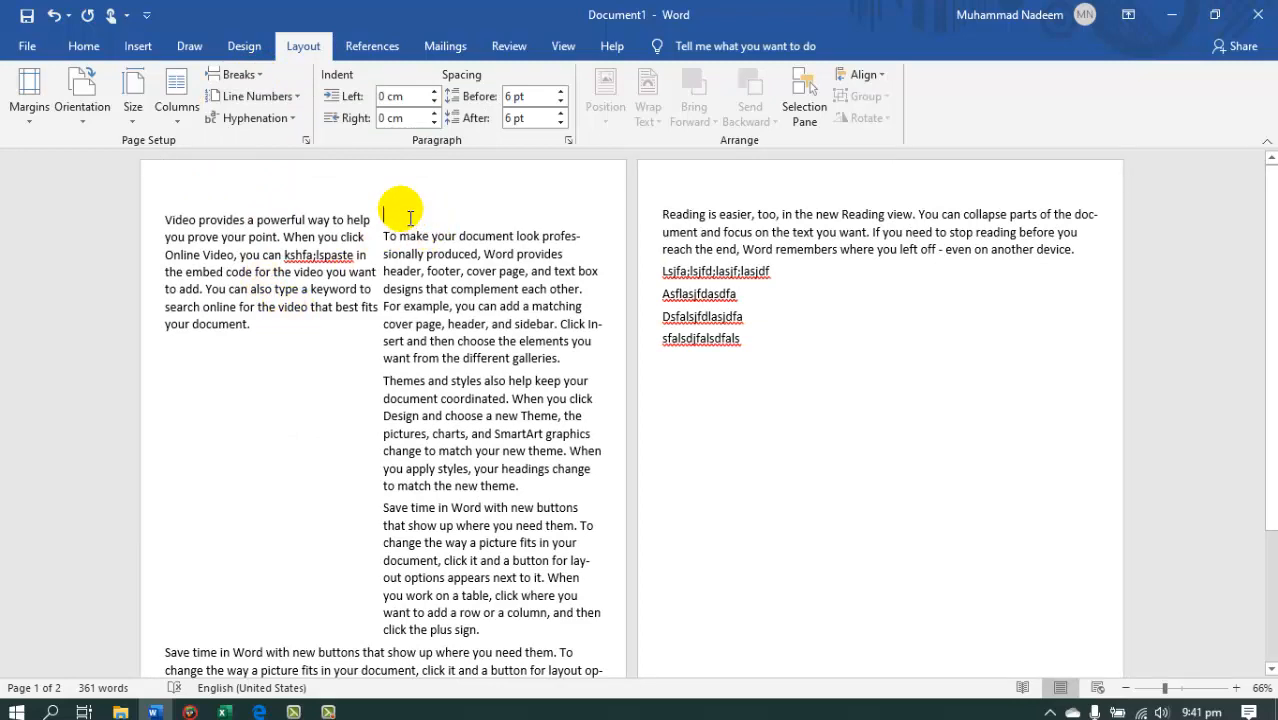
key(Delete)
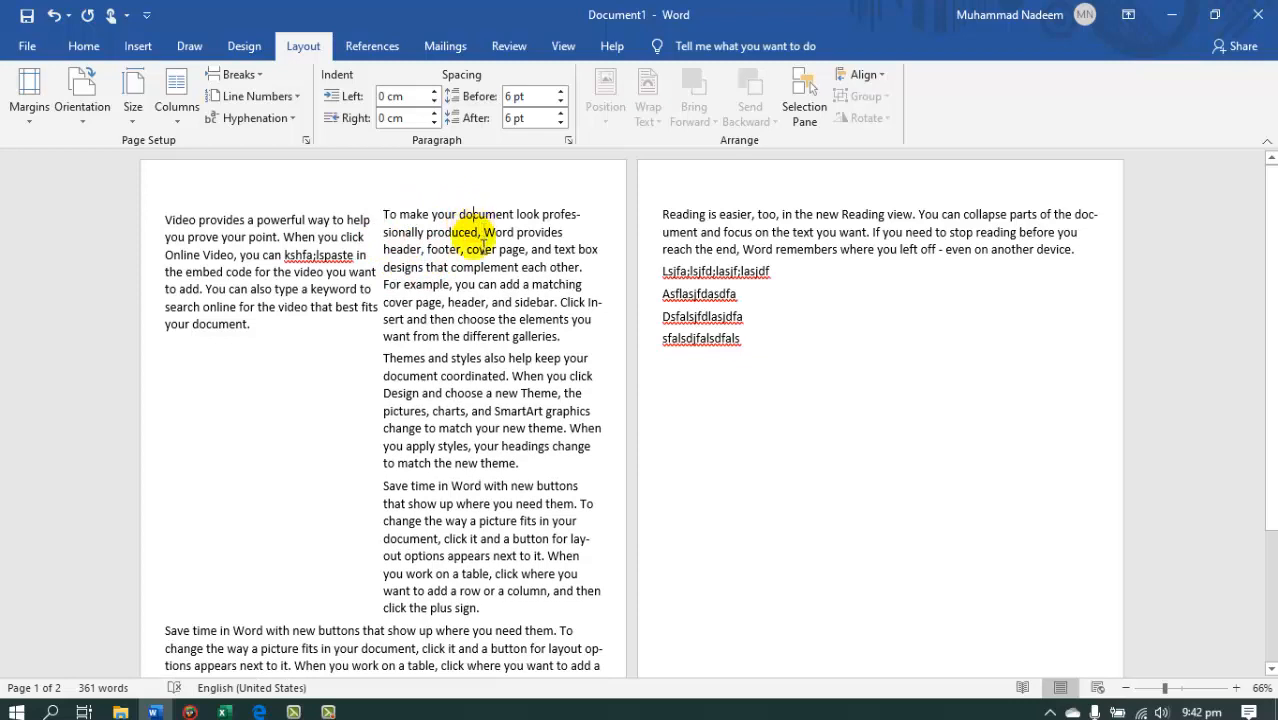
drag(459, 214, 484, 394)
click(162, 108)
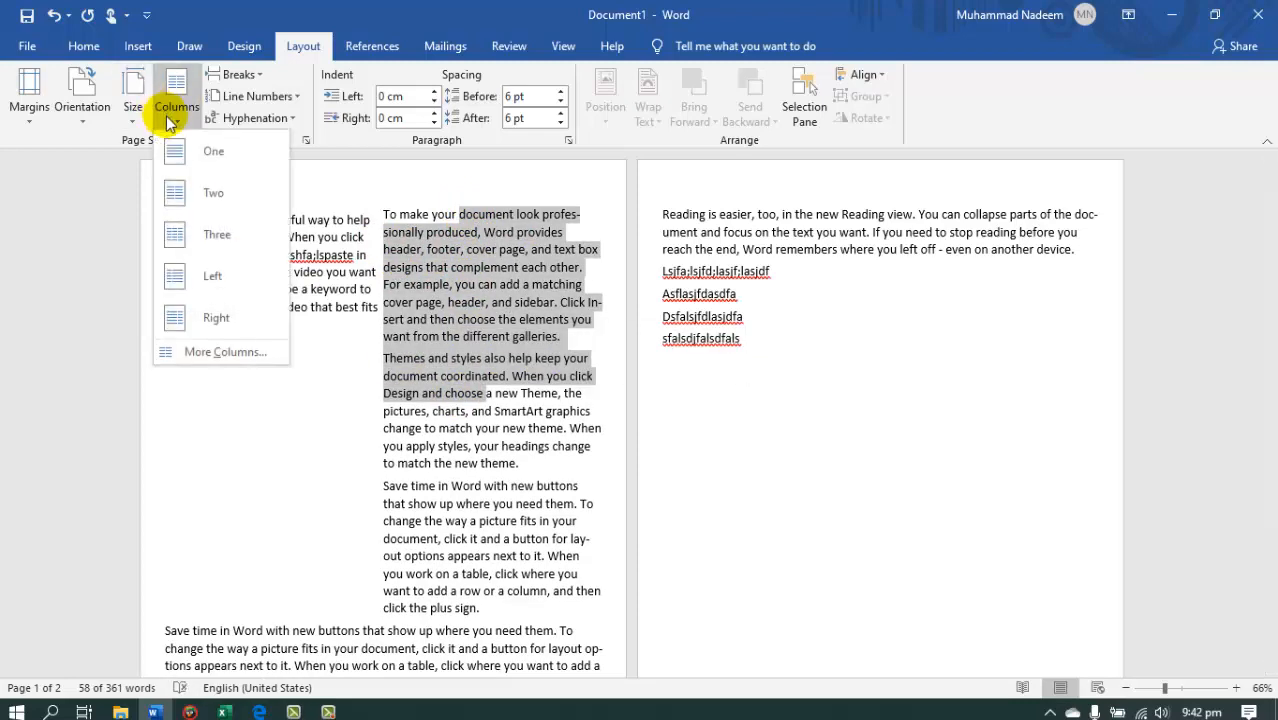
click(240, 75)
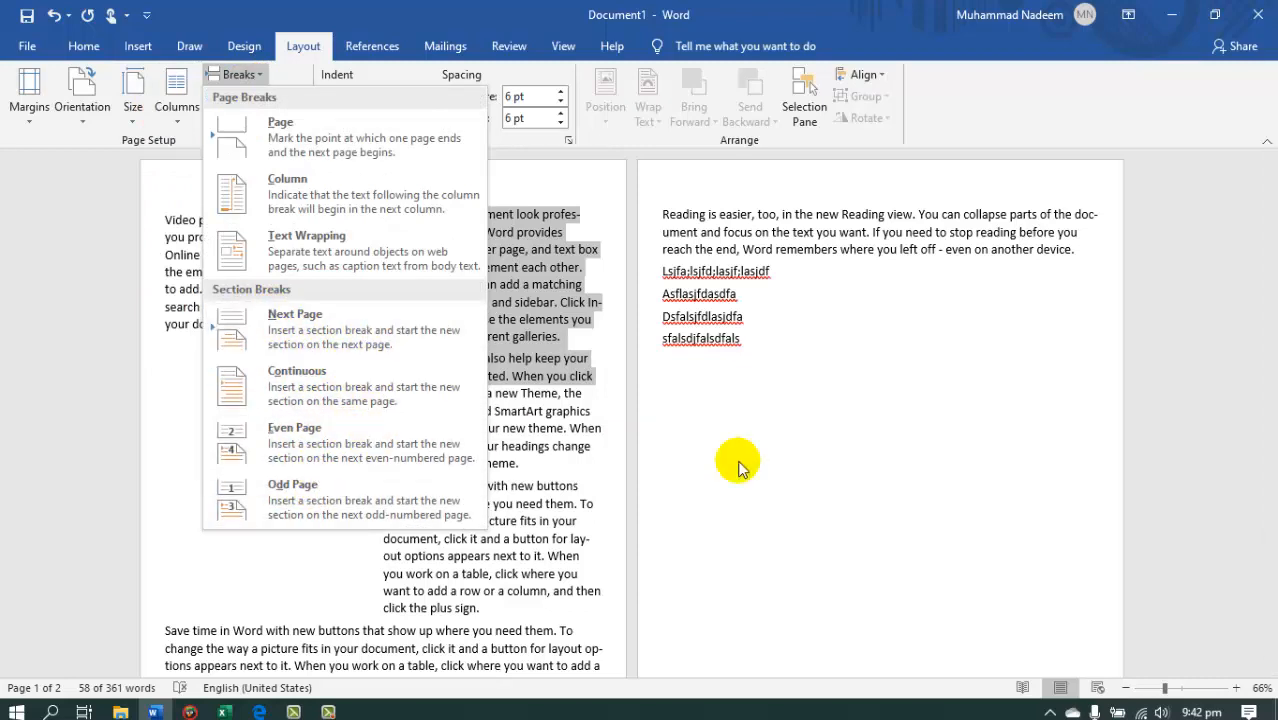
click(757, 485)
Undo the column break and the two-column layout of the first four paragraphs, and deselect the text.
key(ctrl+z)
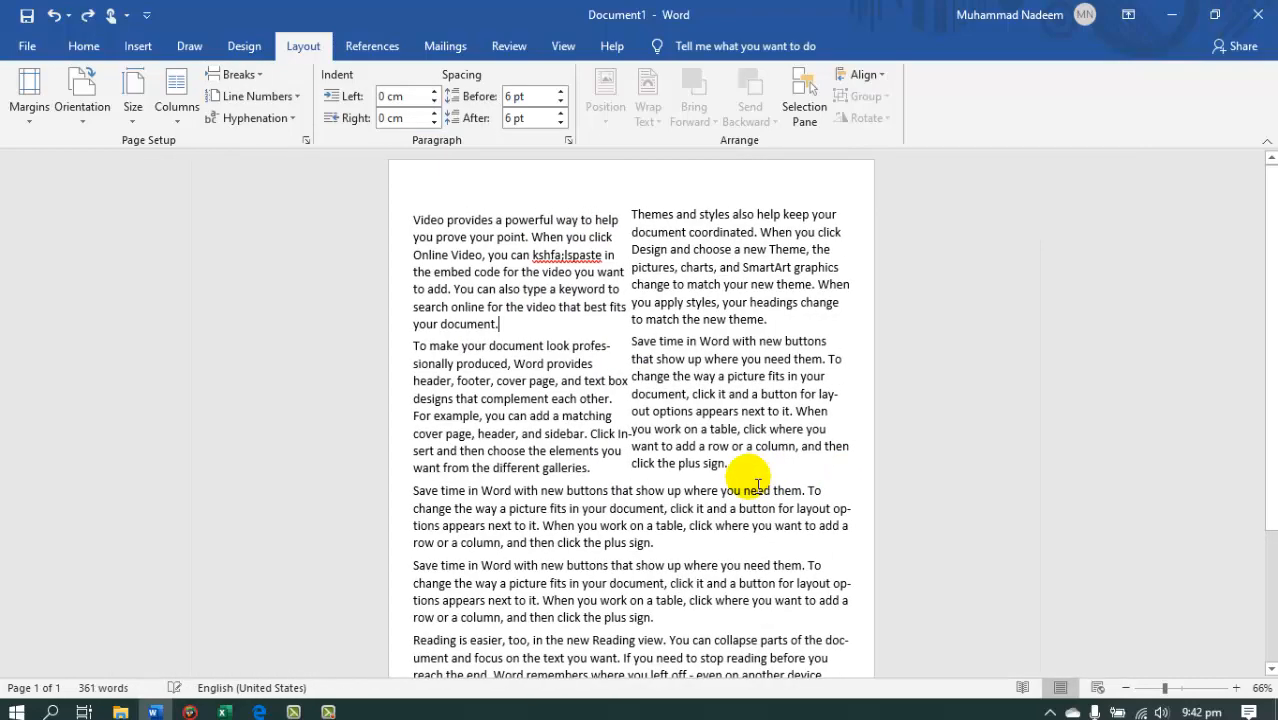
key(ctrl+z)
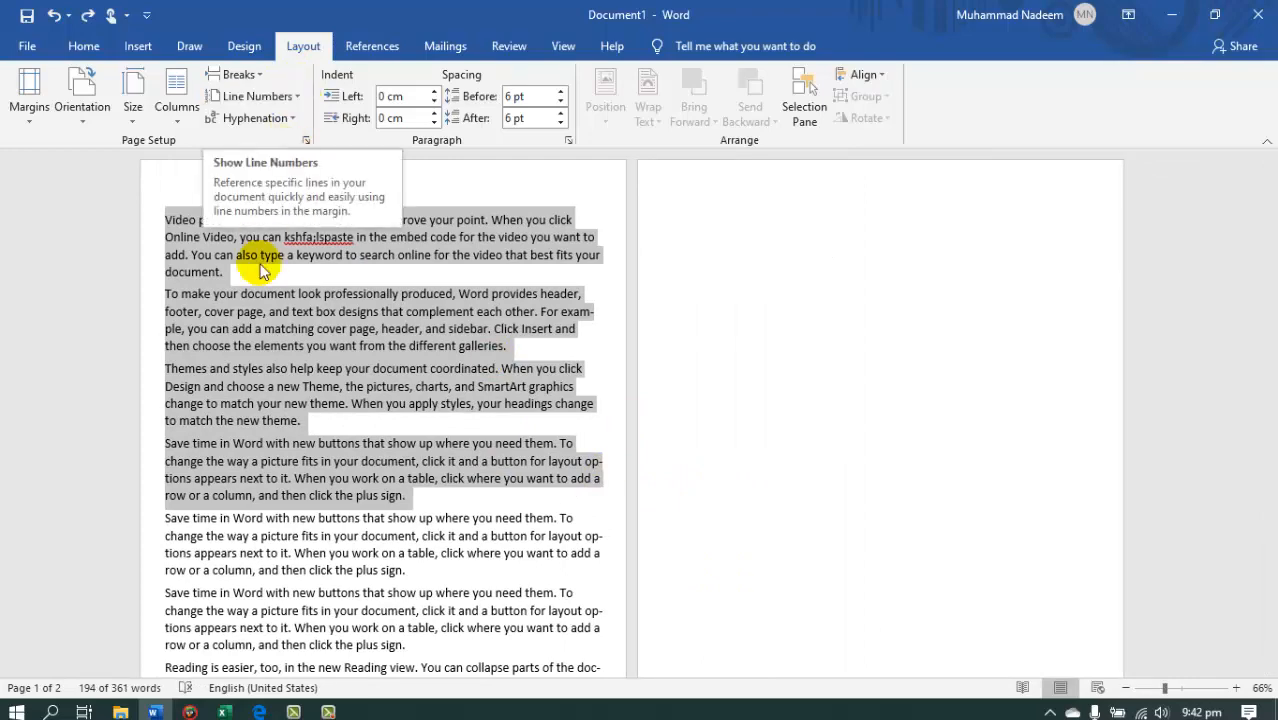
click(214, 302)
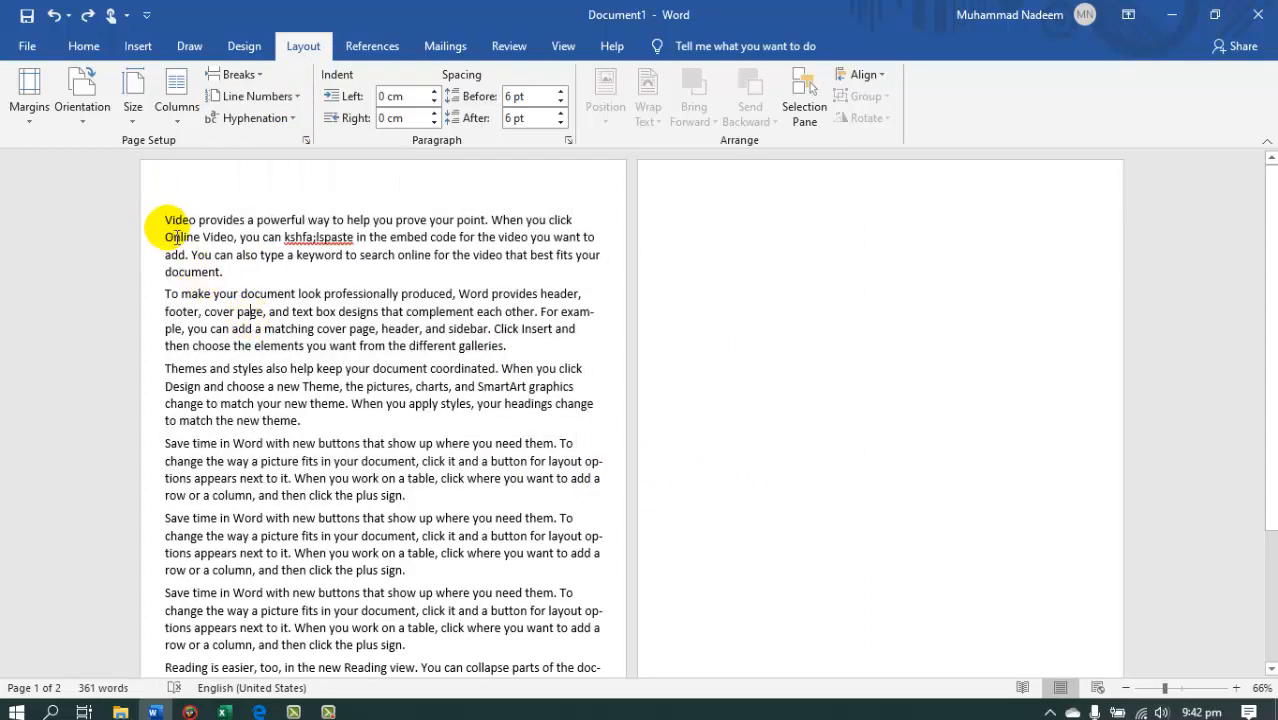
Add continuous line numbers to all the document text and deselect it.
drag(168, 224, 328, 628)
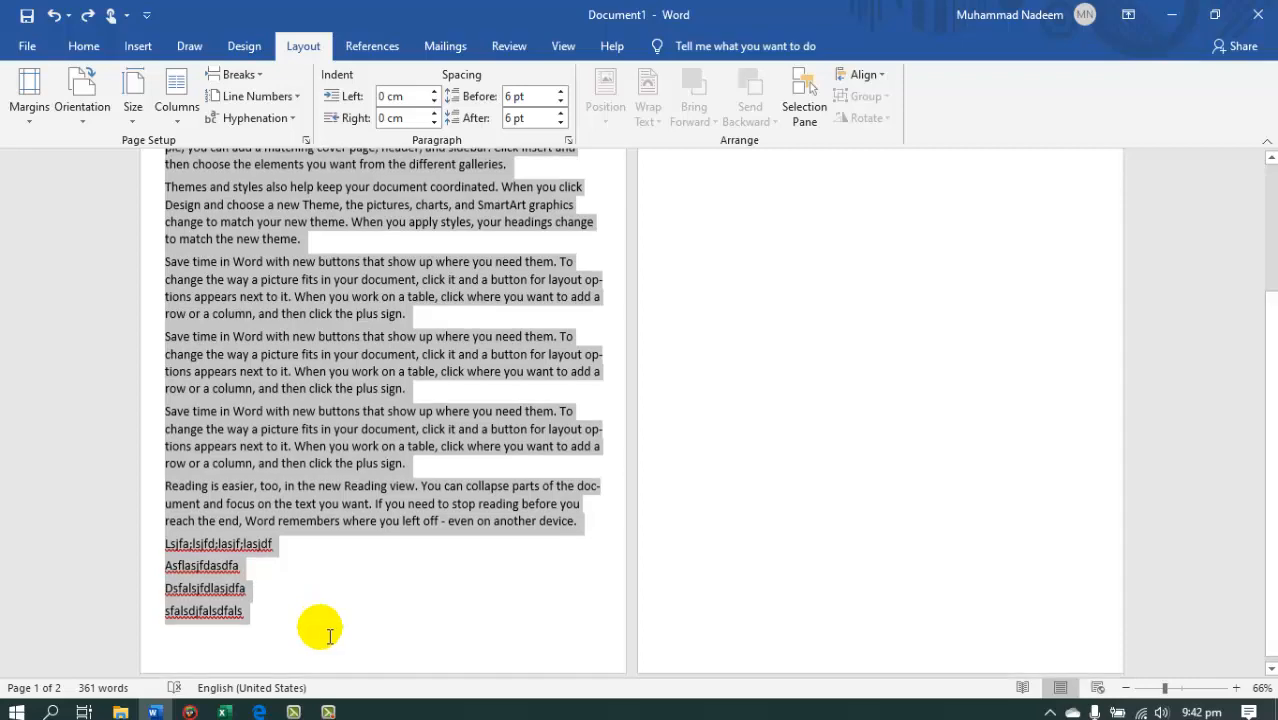
click(287, 99)
click(257, 141)
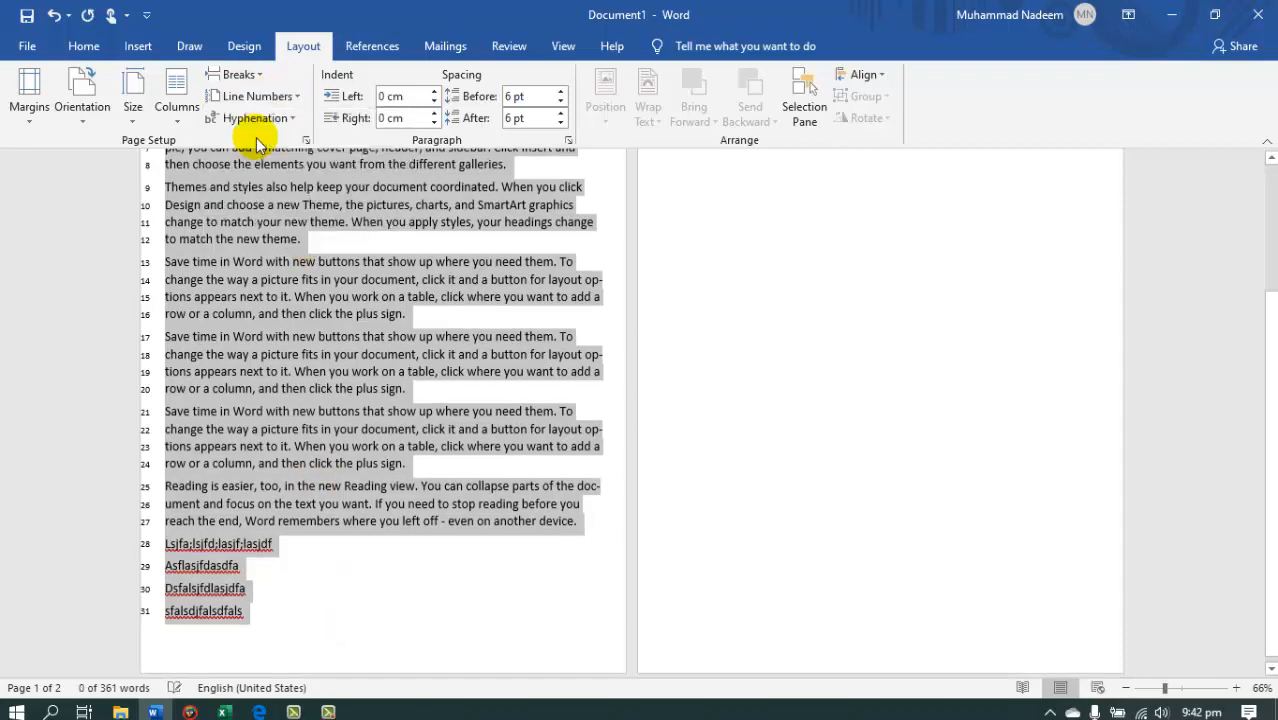
key(Left)
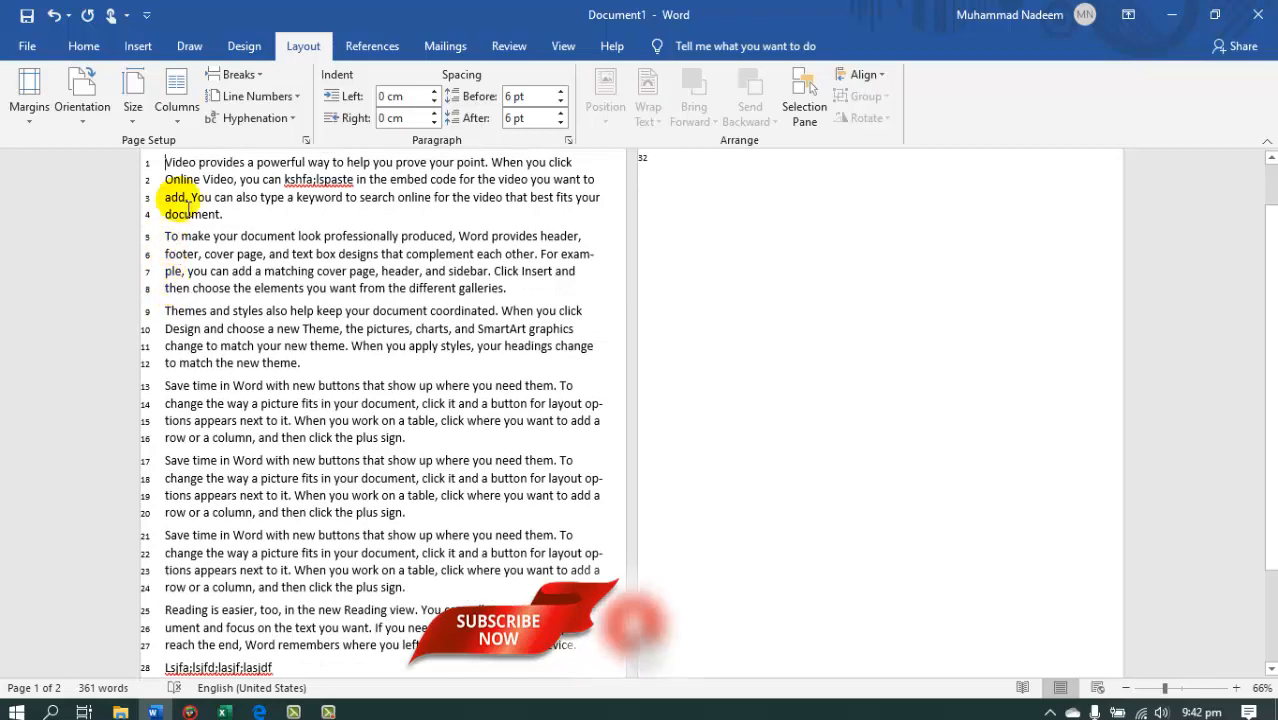
Move the cursor down through the numbered lines and back up to examine the line numbering.
key(Down)
key(Down)
key(Down)
key(Down)
key(Down)
key(Down)
key(Down)
key(Down)
key(Down)
key(Down)
key(Down)
key(Down)
key(Down)
key(Down)
key(Down)
key(Down)
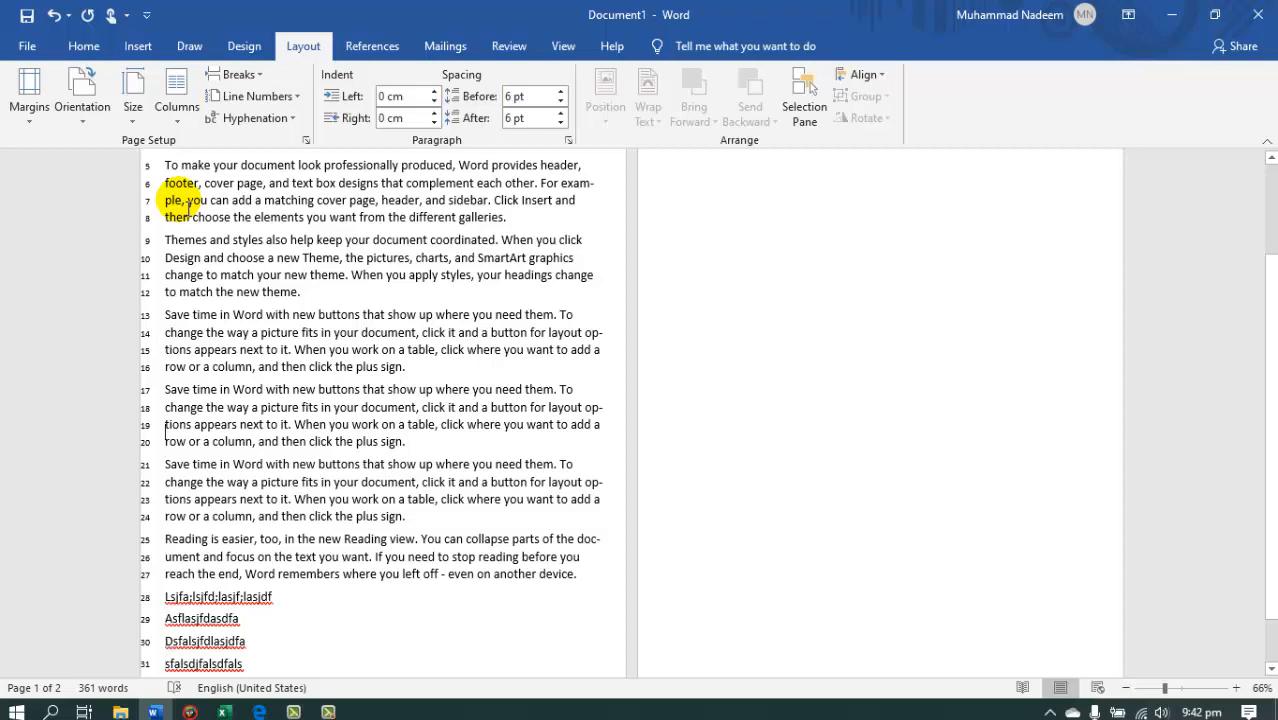
key(Up)
key(Up)
key(Up)
key(Up)
key(Up)
key(Up)
key(Up)
key(Up)
key(Up)
key(Up)
key(Up)
key(Up)
key(Up)
key(Up)
key(Up)
key(Up)
key(Up)
key(Up)
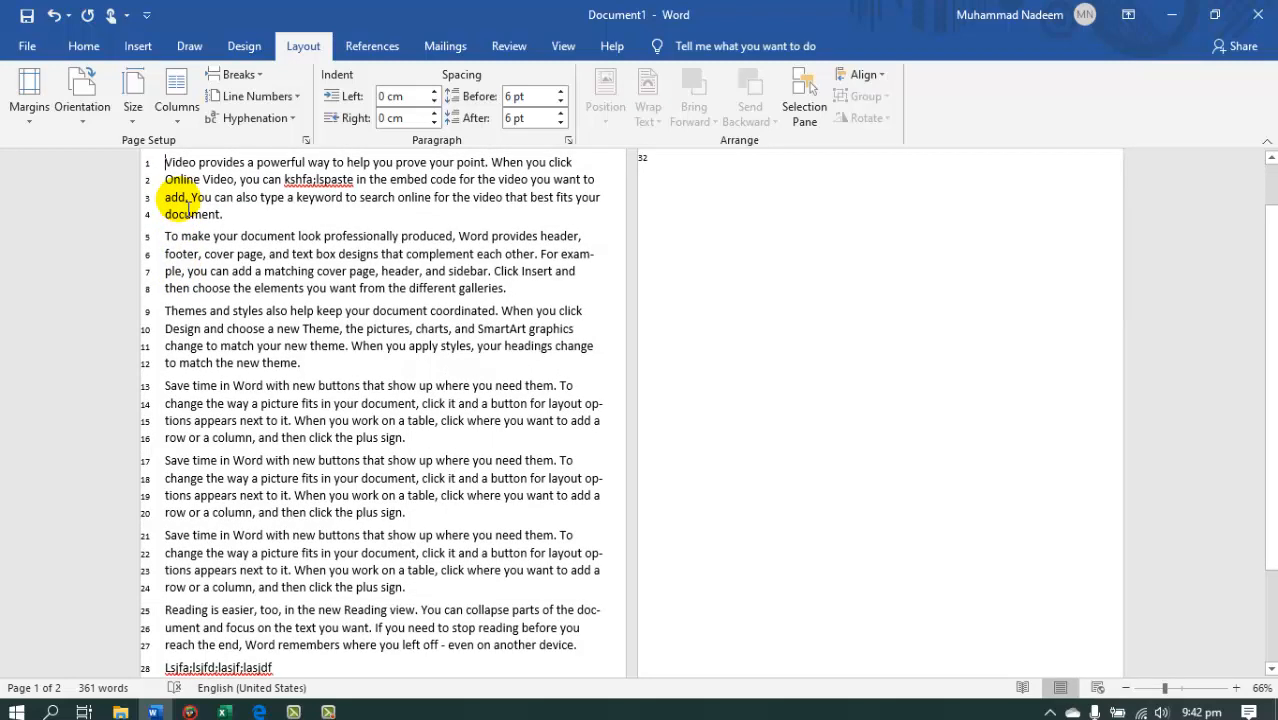
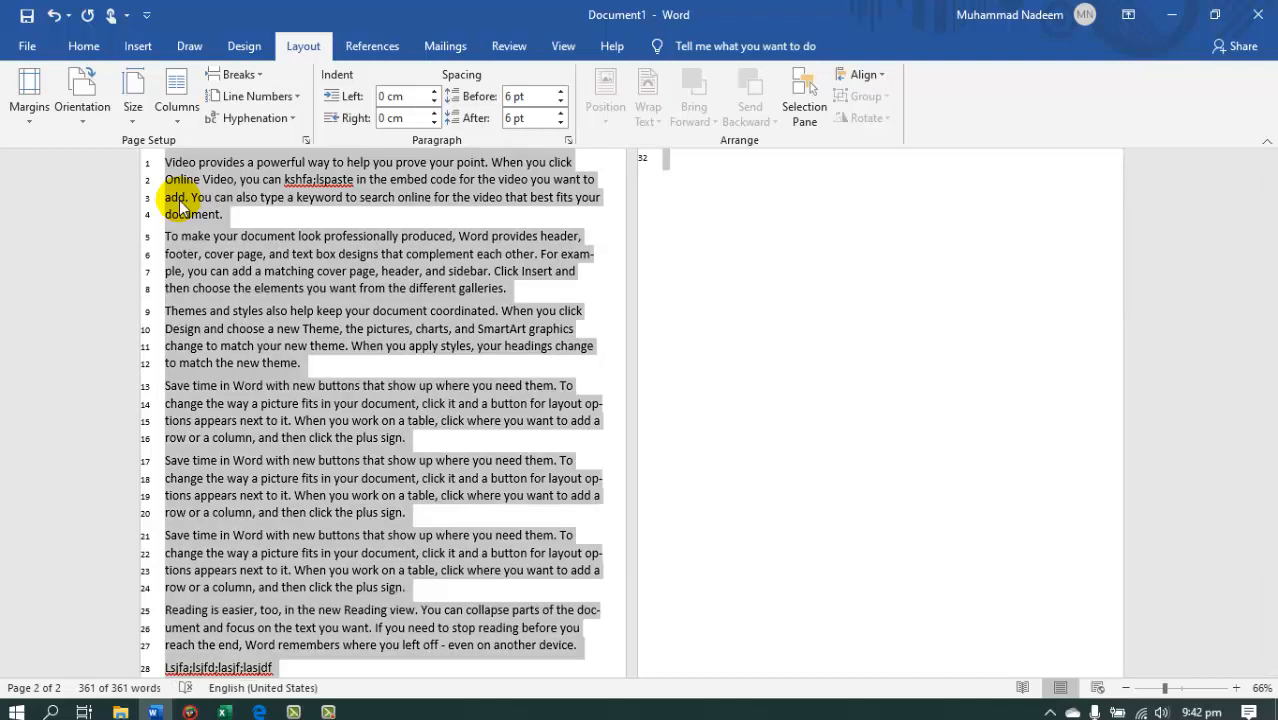
Remove the line numbers from all the document text.
click(256, 96)
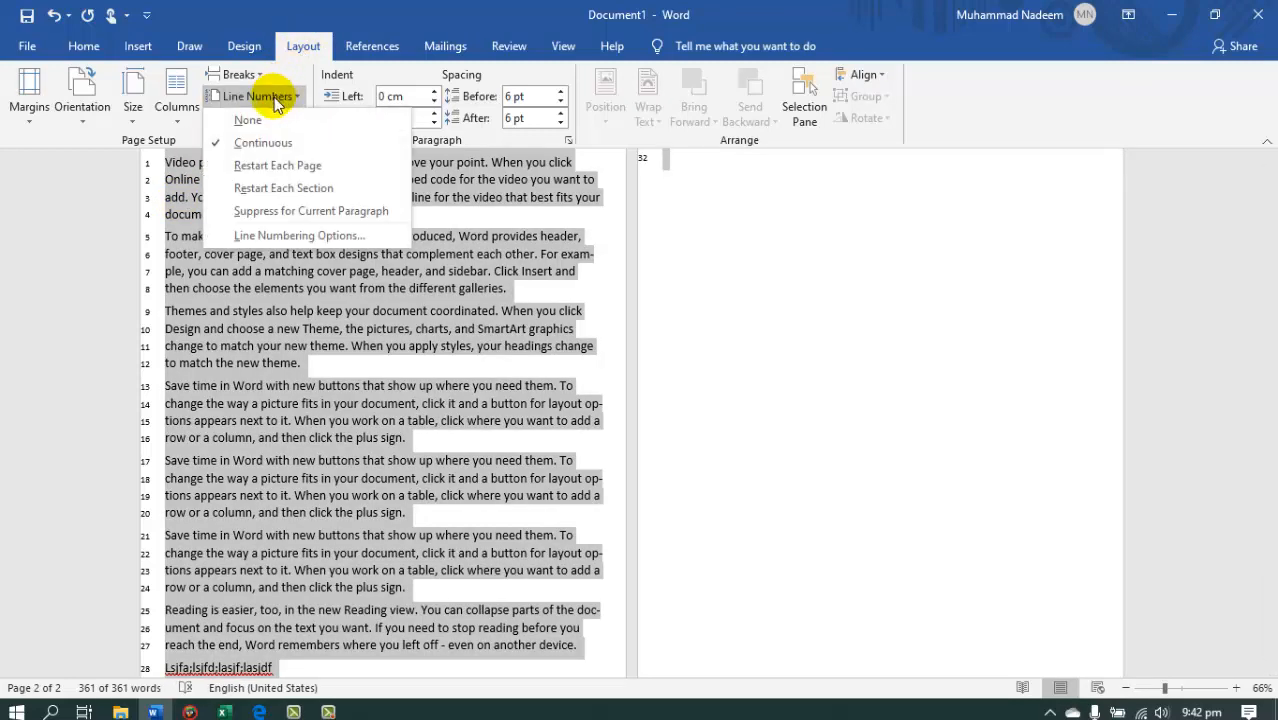
click(266, 121)
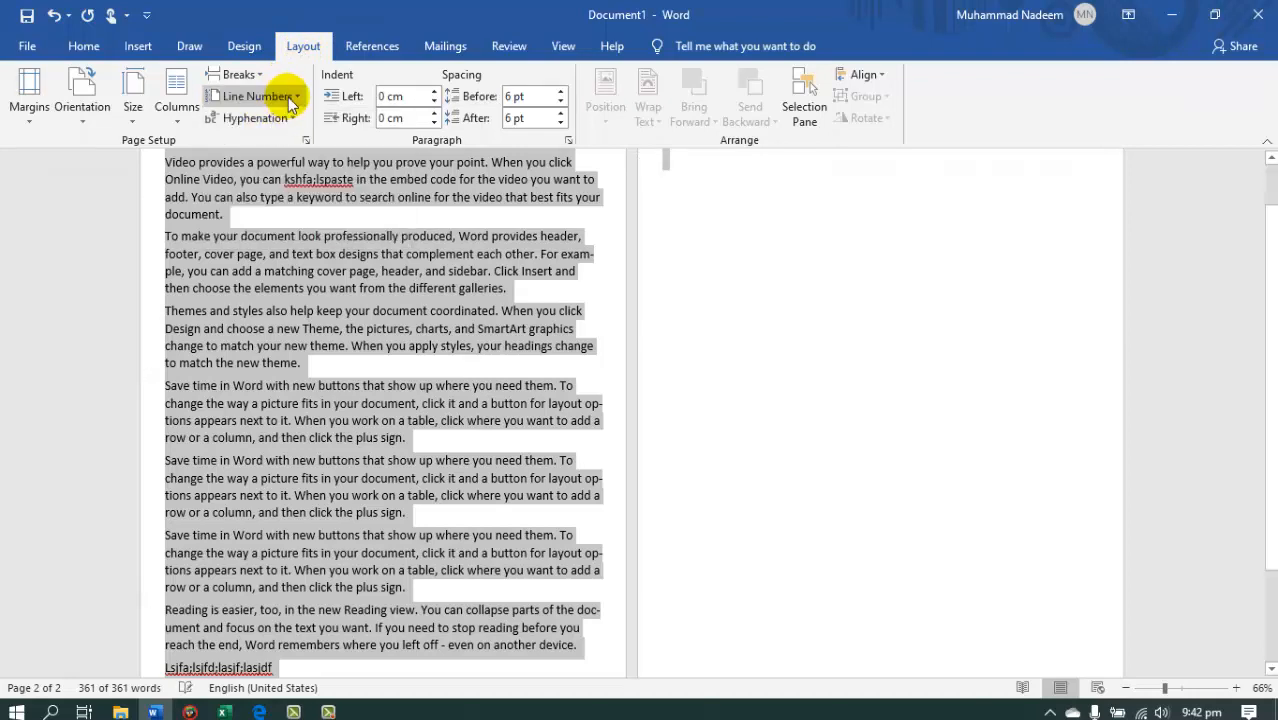
click(297, 98)
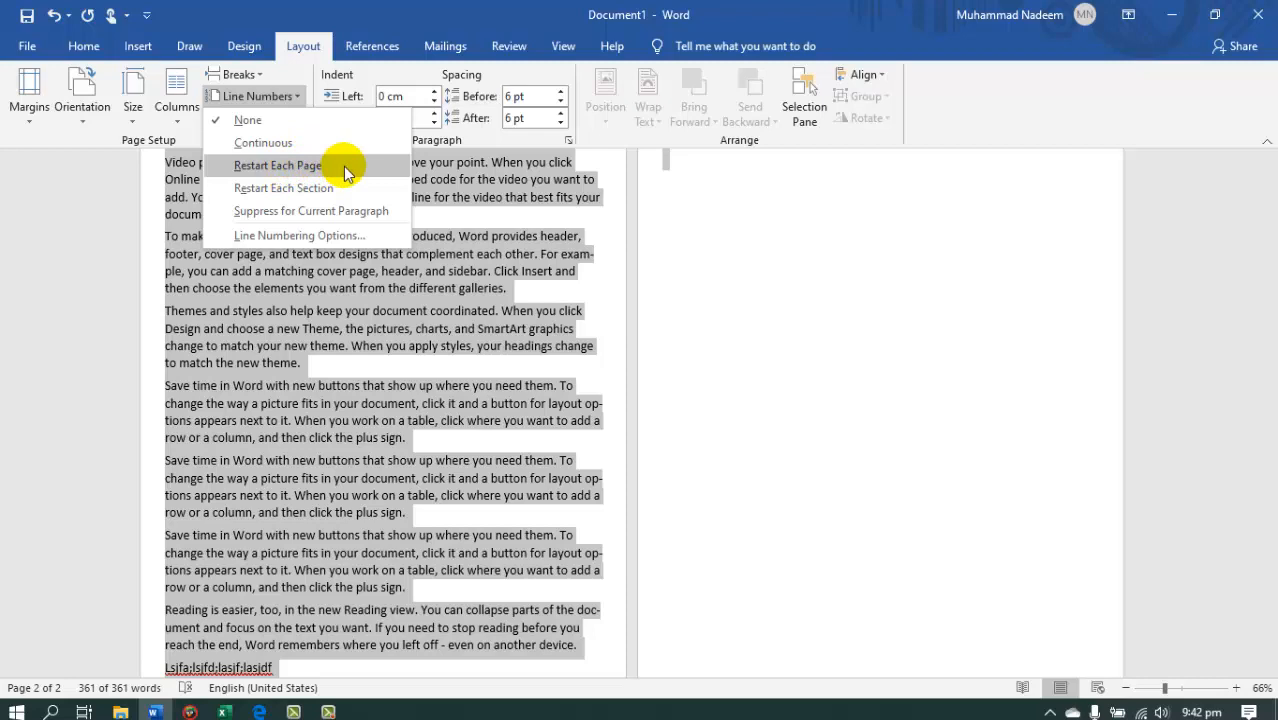
click(348, 222)
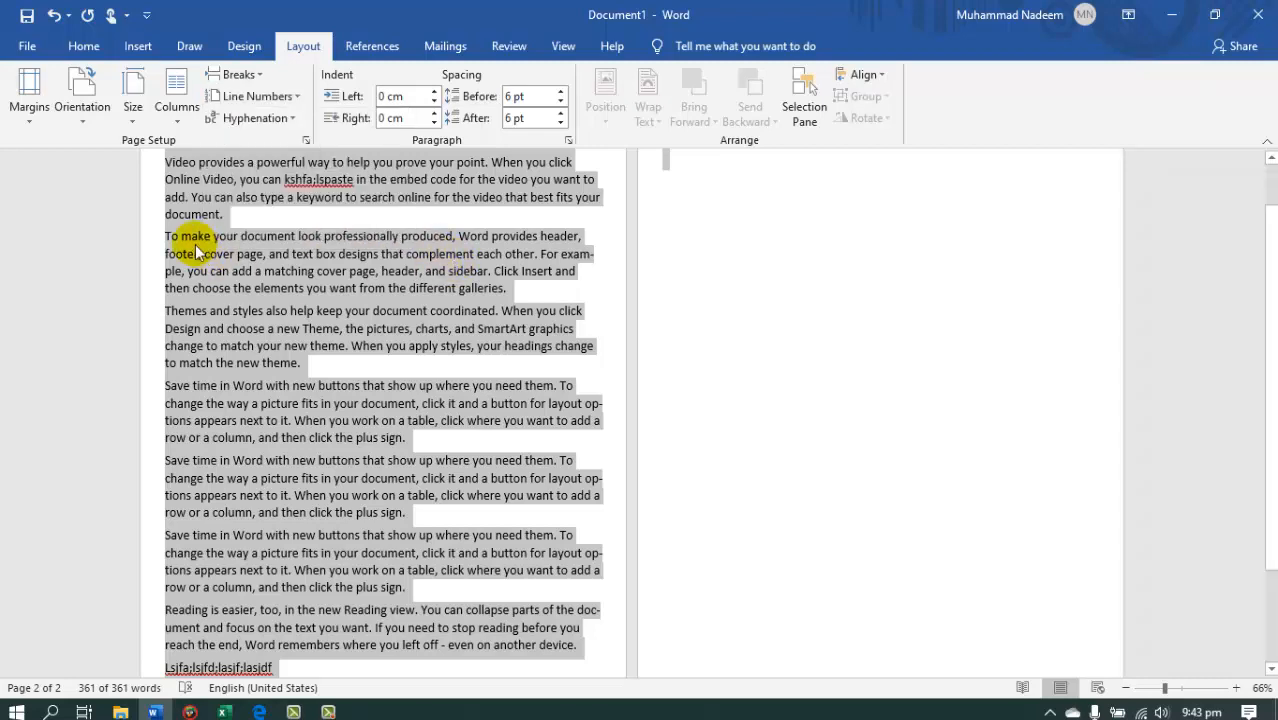
Suppress line numbering for the second paragraph, starting with "To make your document look professionally produced".
click(180, 237)
triple_click(170, 240)
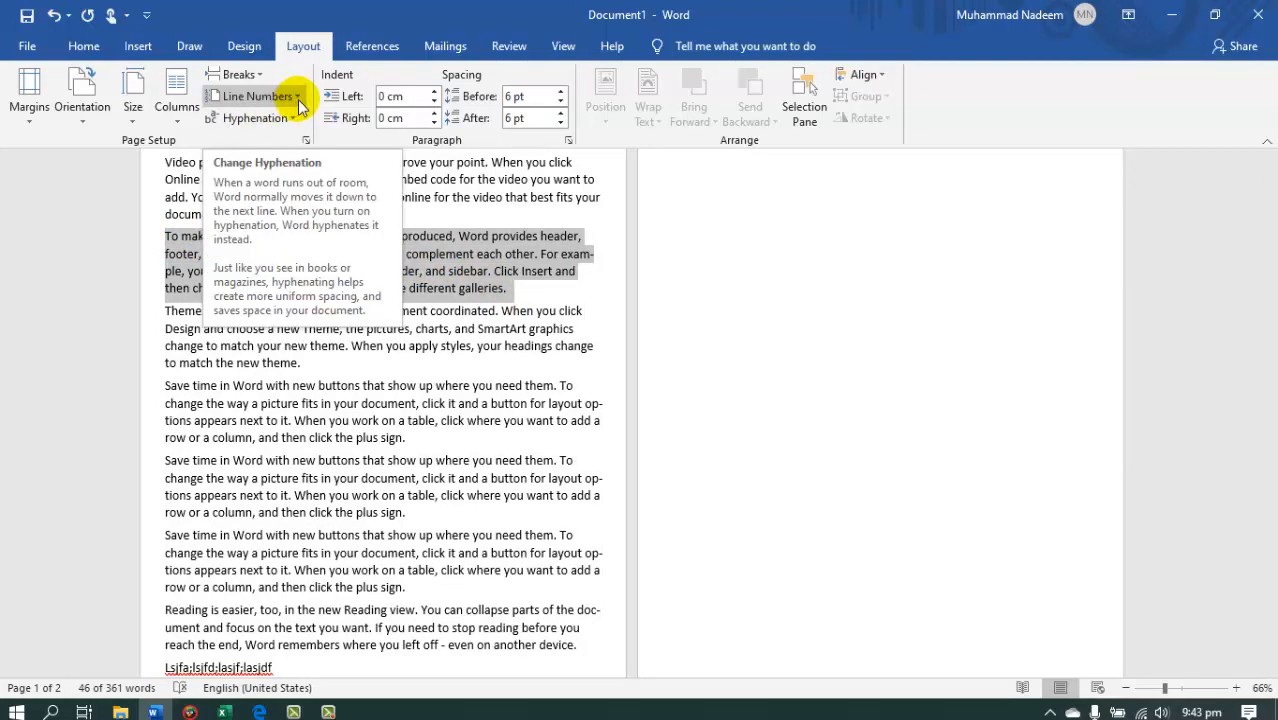
click(270, 96)
click(296, 210)
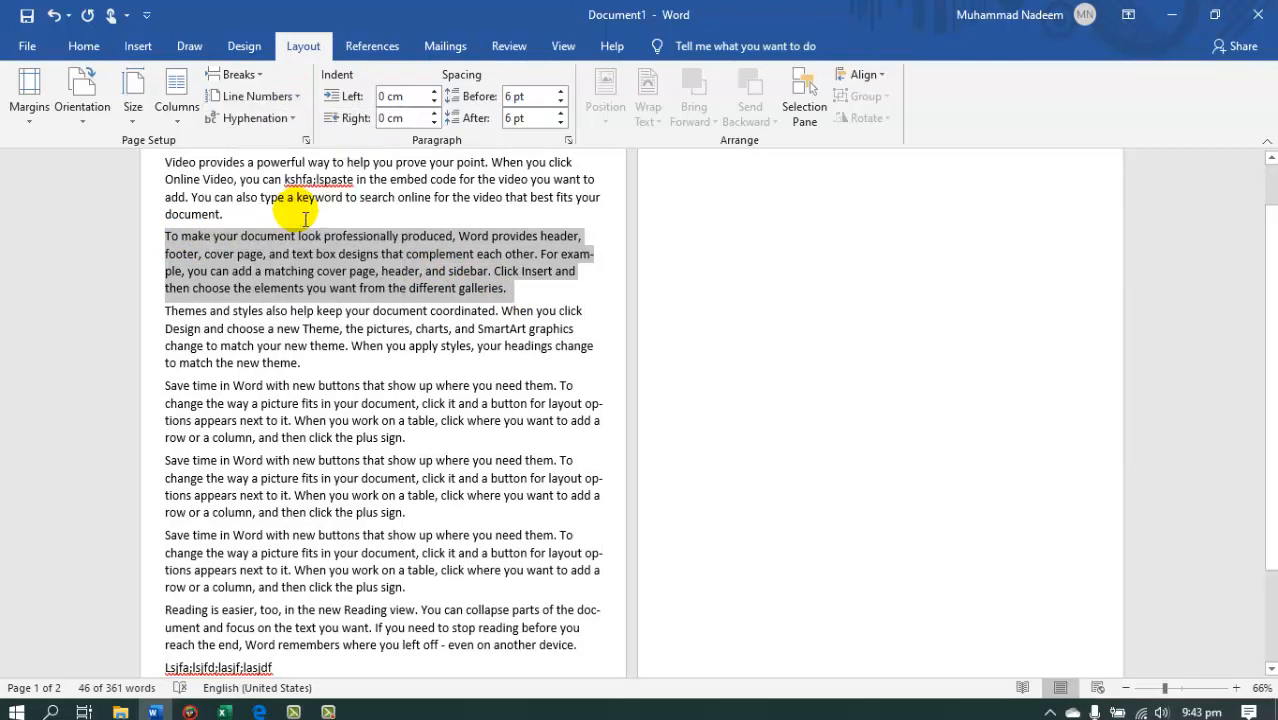
click(290, 118)
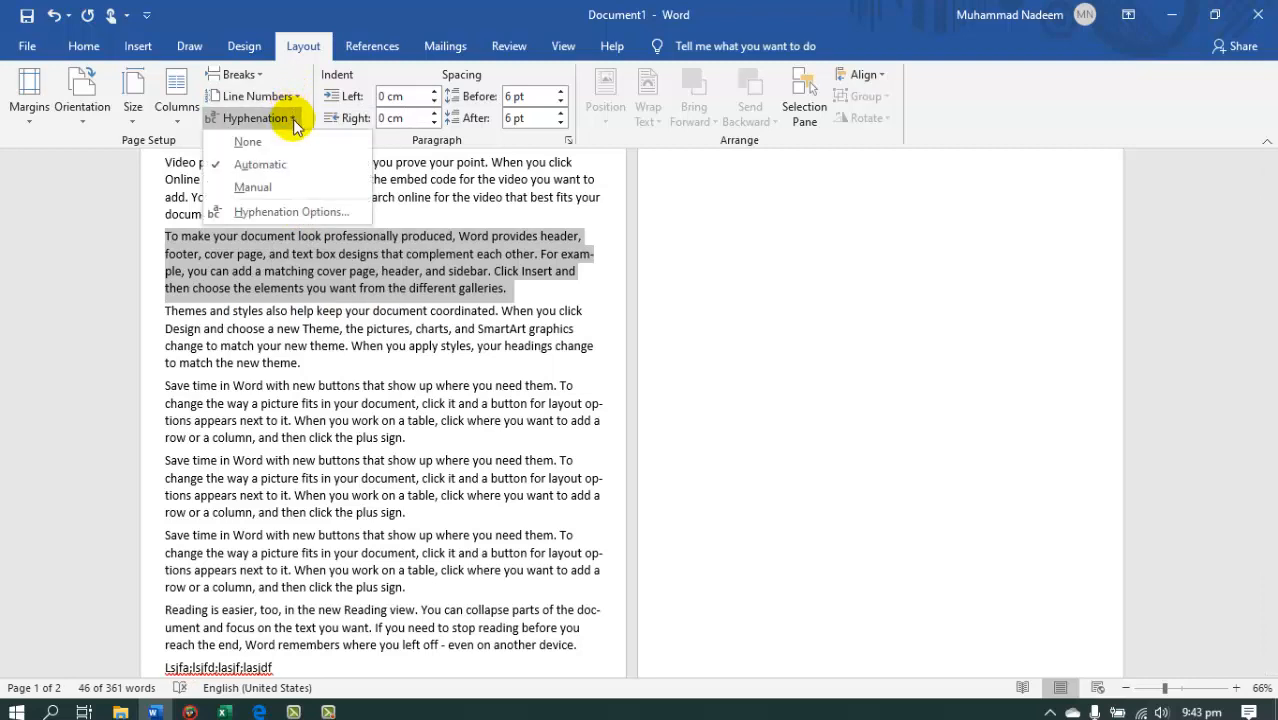
Set line numbering to None and turn off line number suppression for the second paragraph.
click(292, 98)
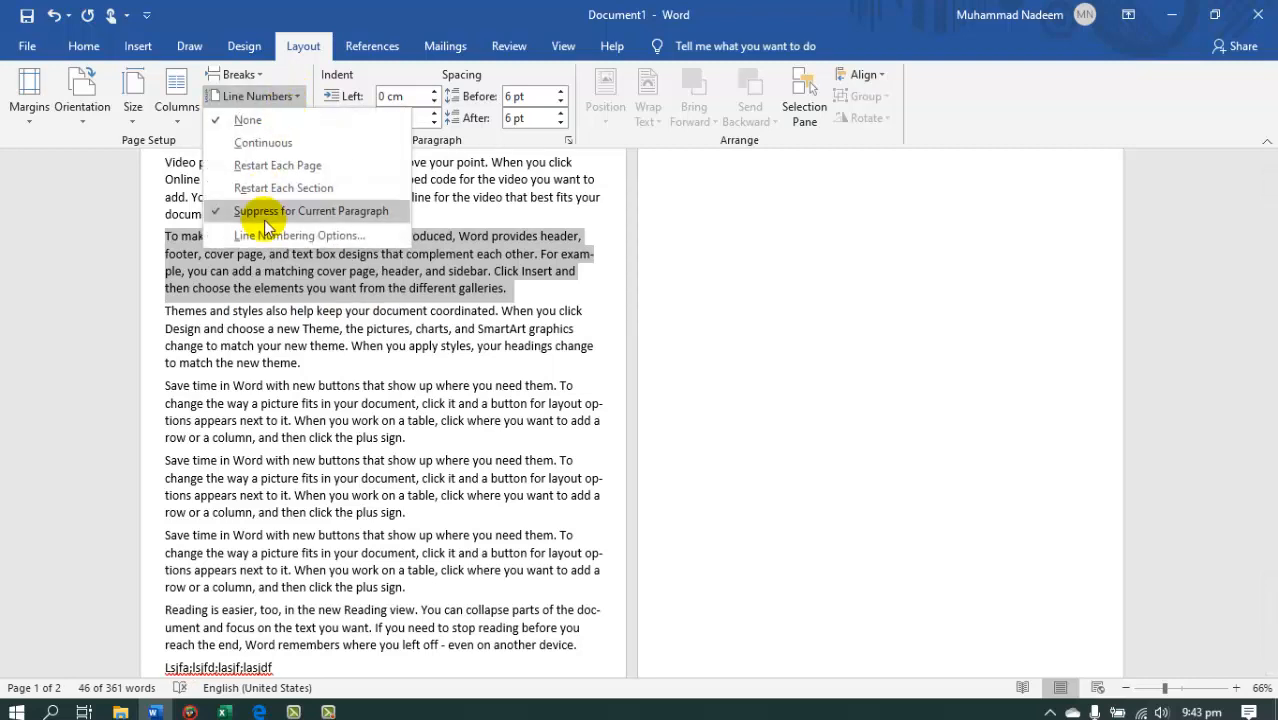
click(265, 122)
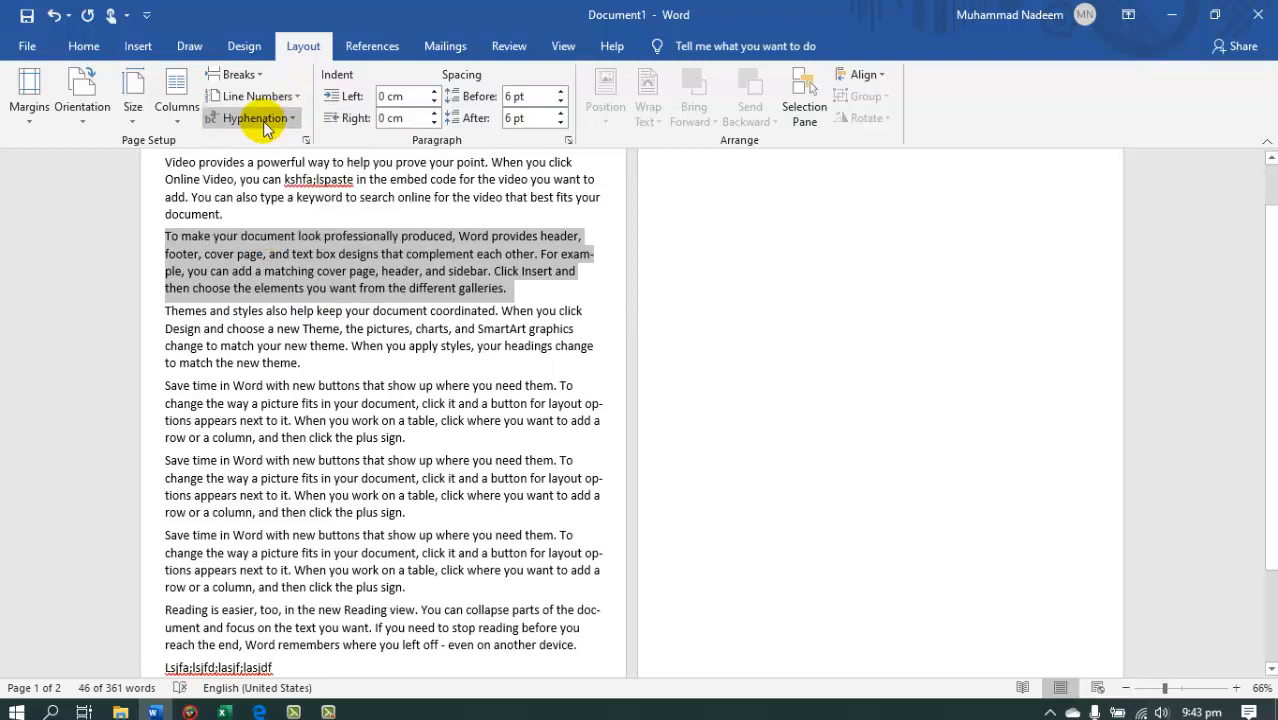
click(290, 97)
click(303, 215)
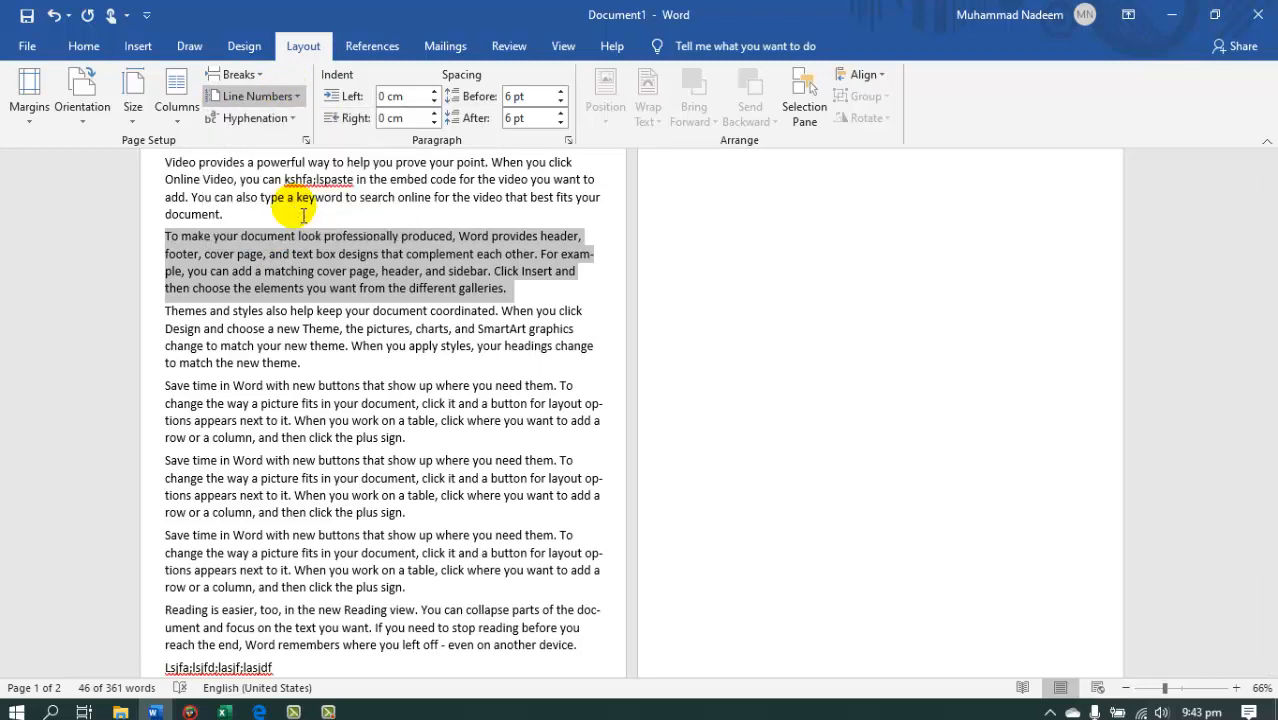
Apply continuous line numbers to the document and undo them.
click(296, 96)
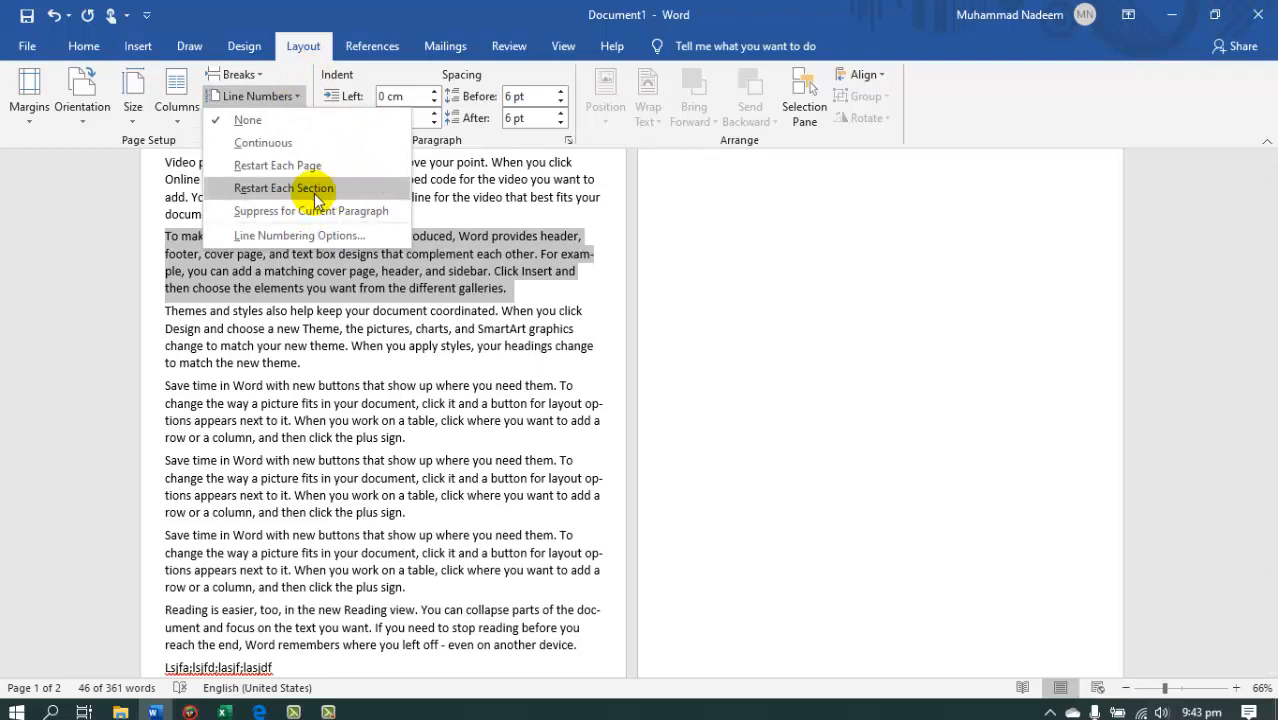
click(265, 143)
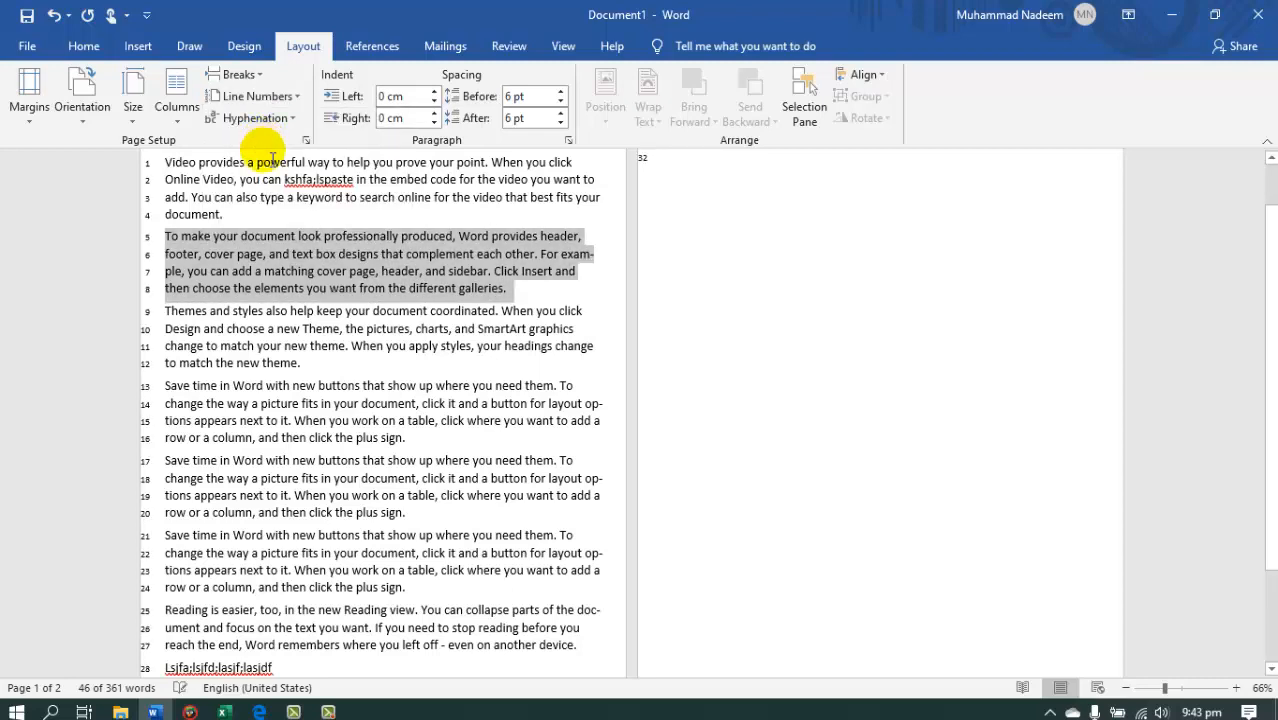
key(ctrl+a)
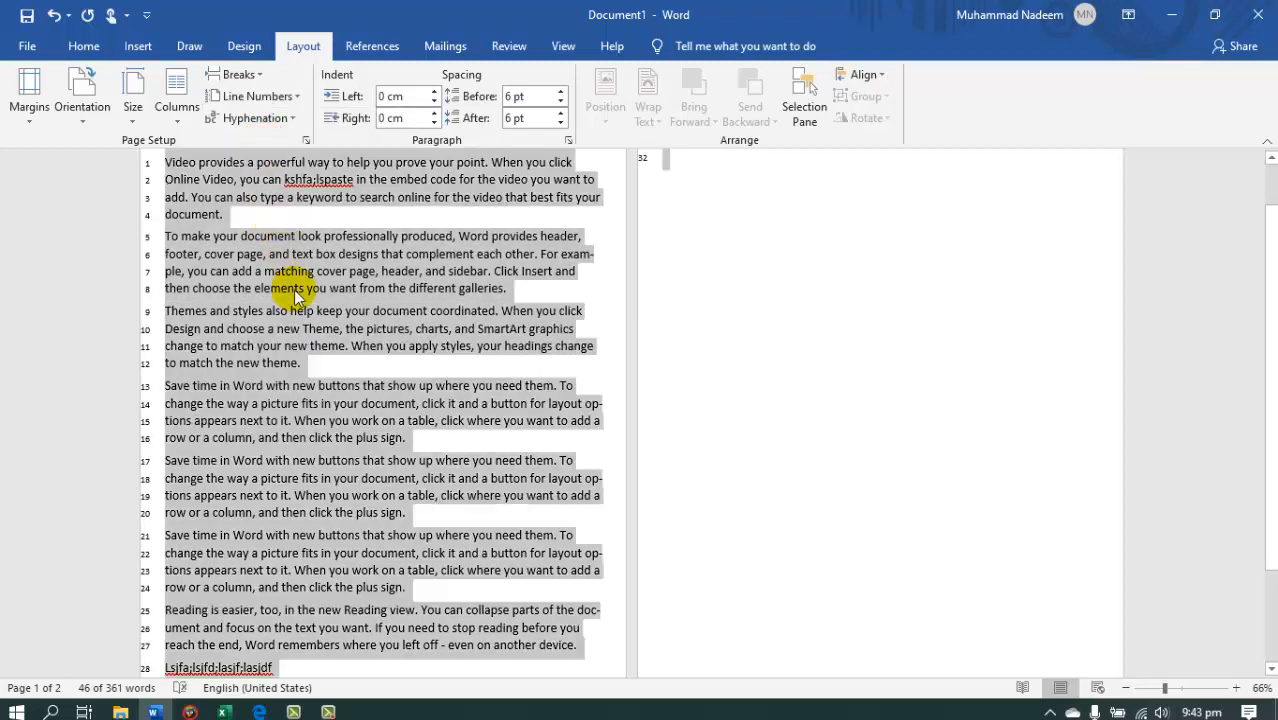
key(ctrl+z)
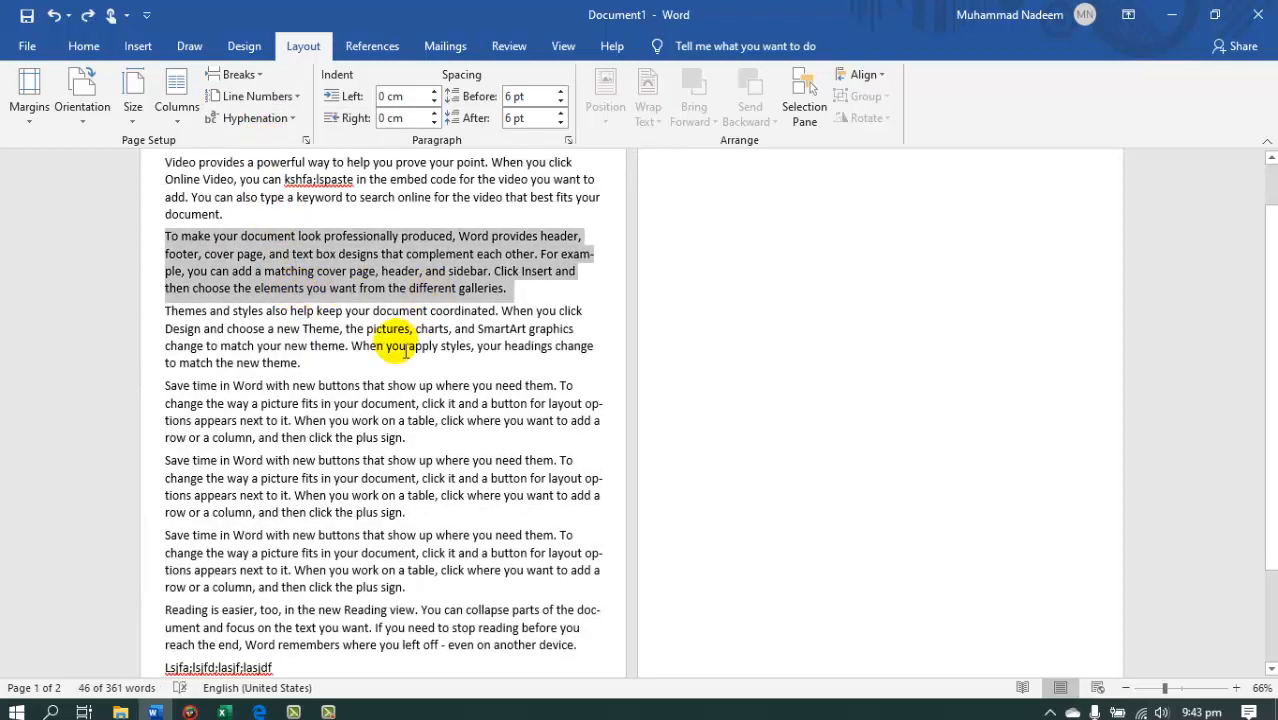
Deselect the second paragraph and set the document's hyphenation to None.
click(400, 345)
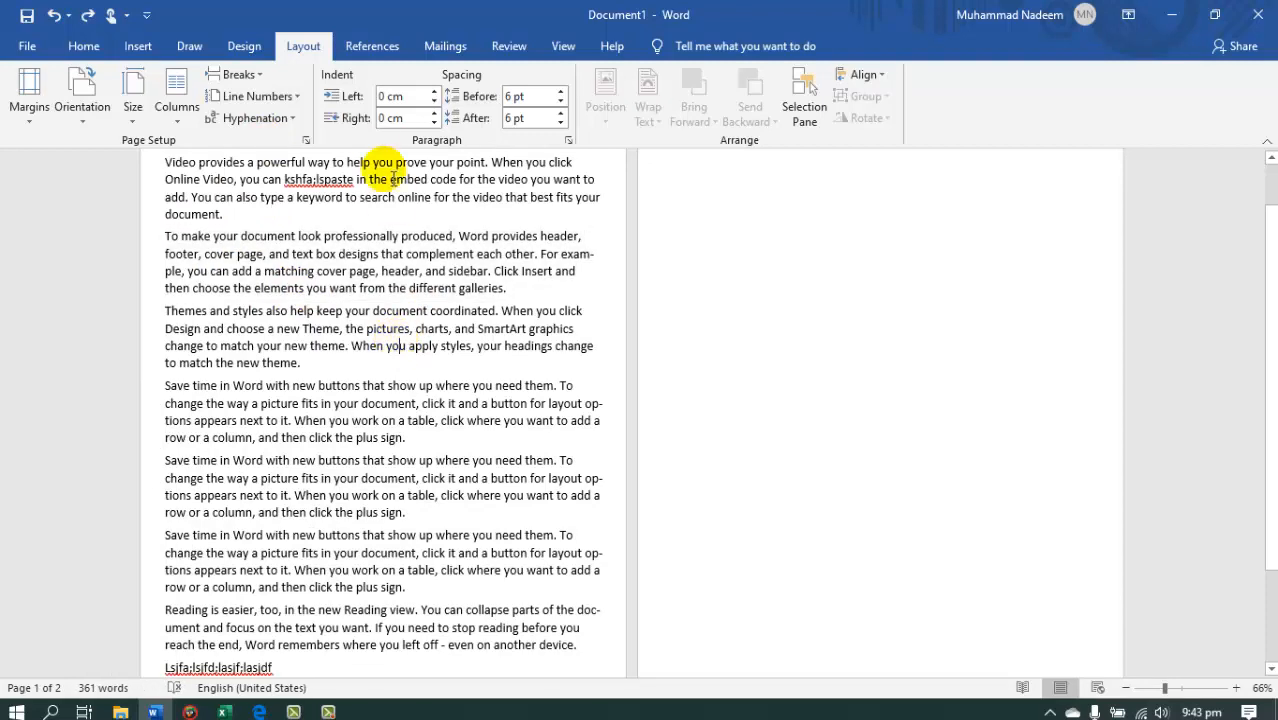
click(294, 122)
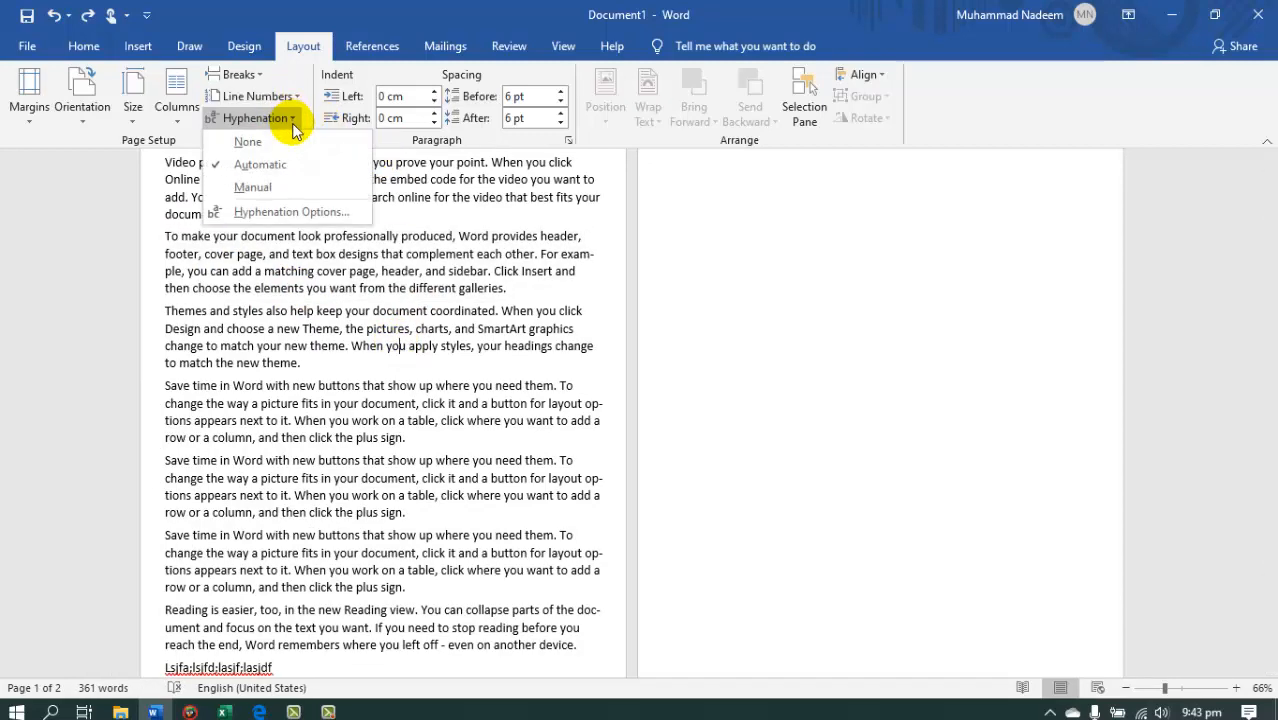
click(322, 157)
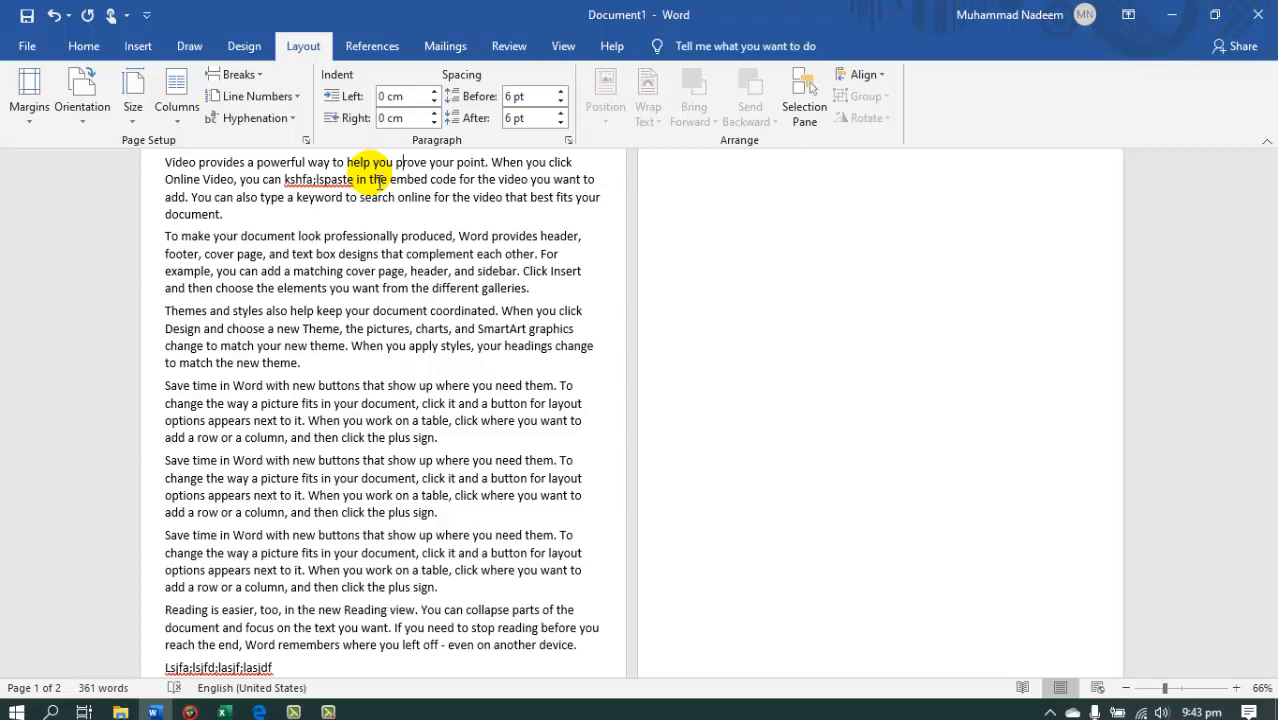
Select the first seven paragraphs, apply automatic hyphenation, and deselect the text.
drag(165, 163, 177, 645)
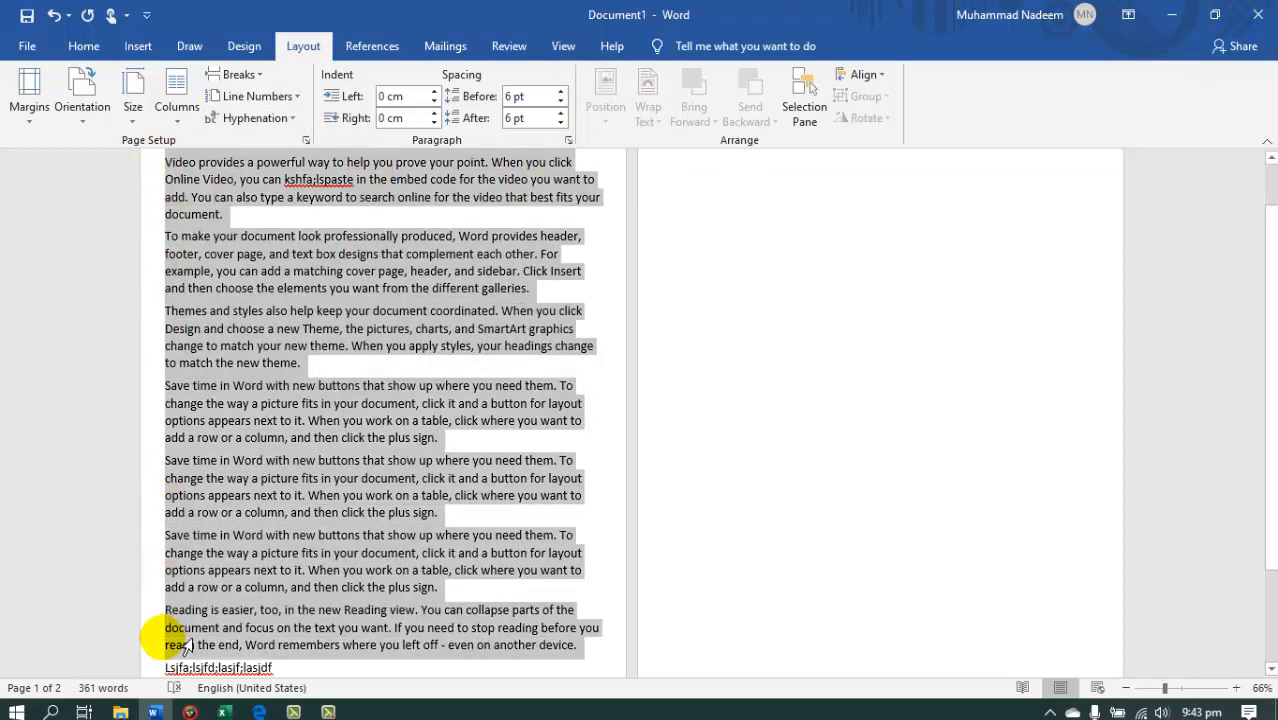
click(262, 118)
click(266, 166)
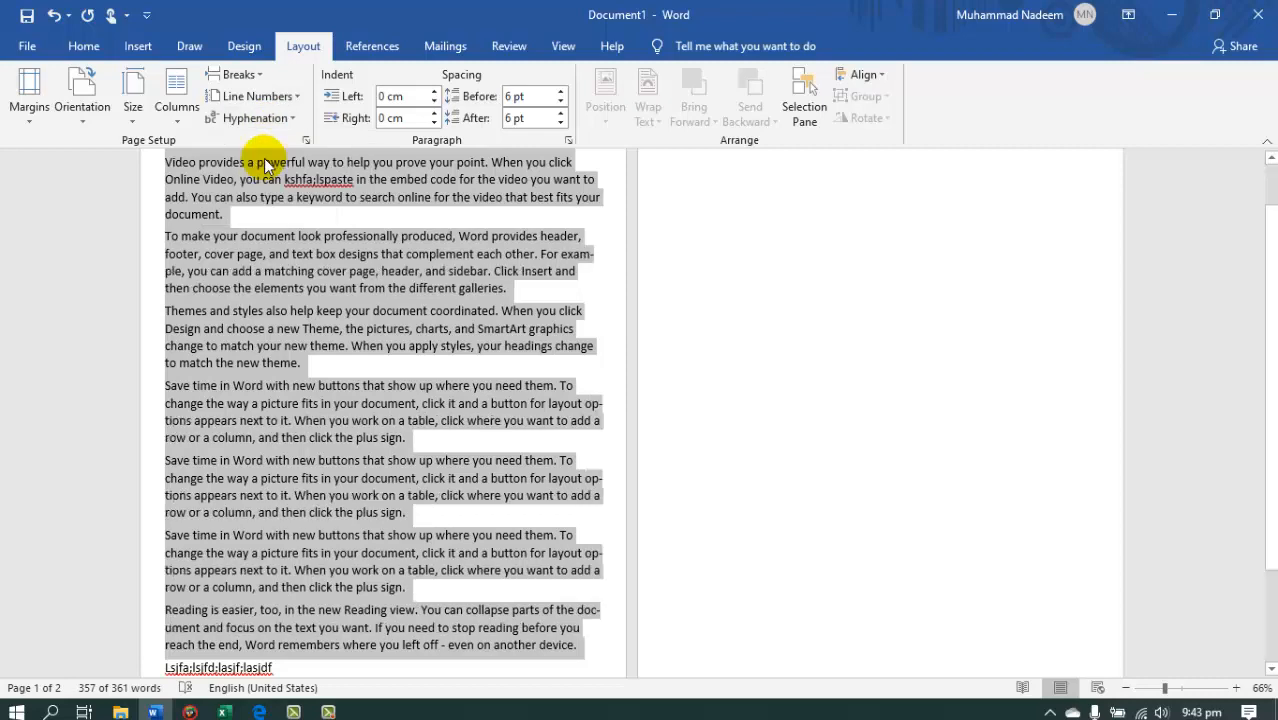
click(545, 271)
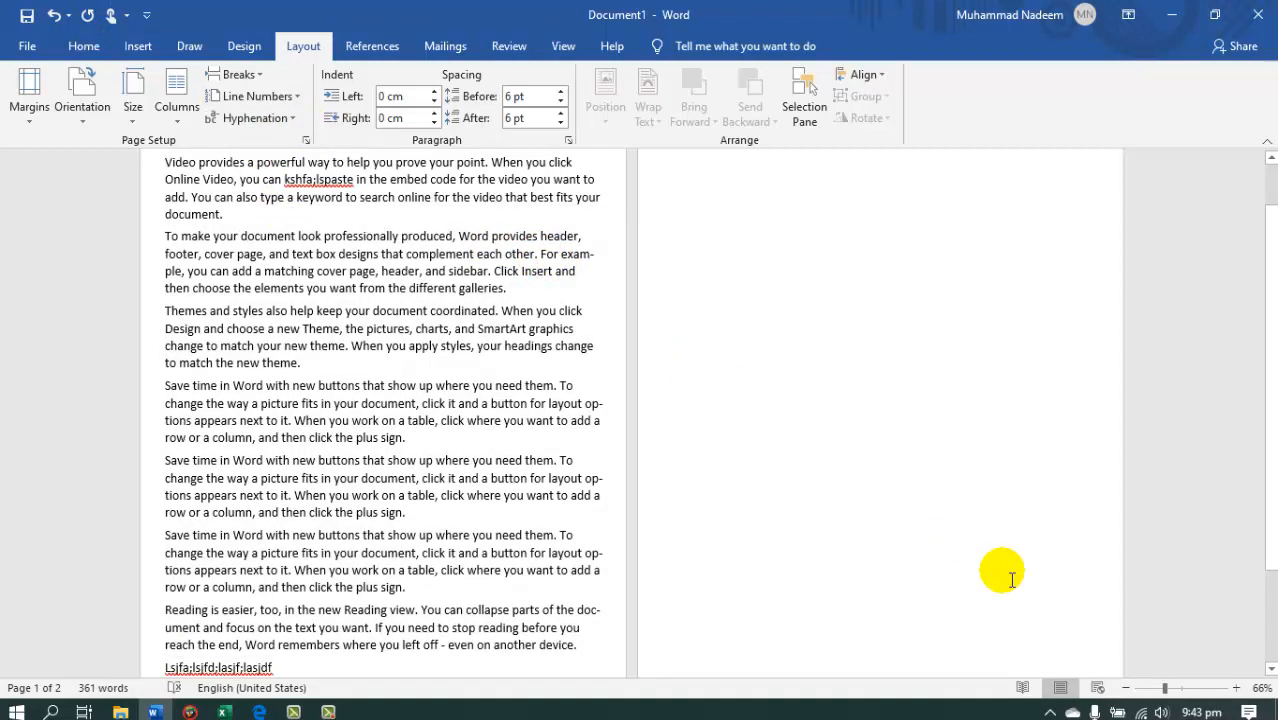
Examine at a larger zoom how "example" in the second paragraph and "options" in the fourth are hyphenated across lines.
click(1184, 688)
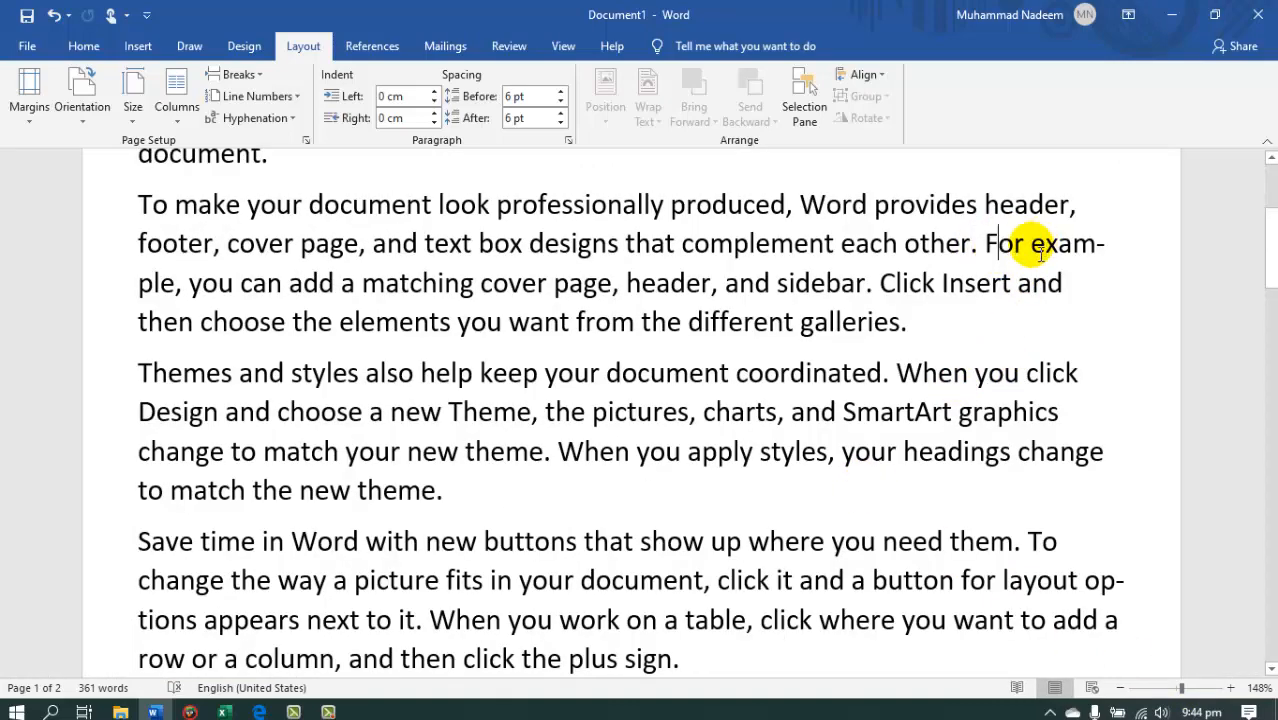
drag(1031, 245, 192, 278)
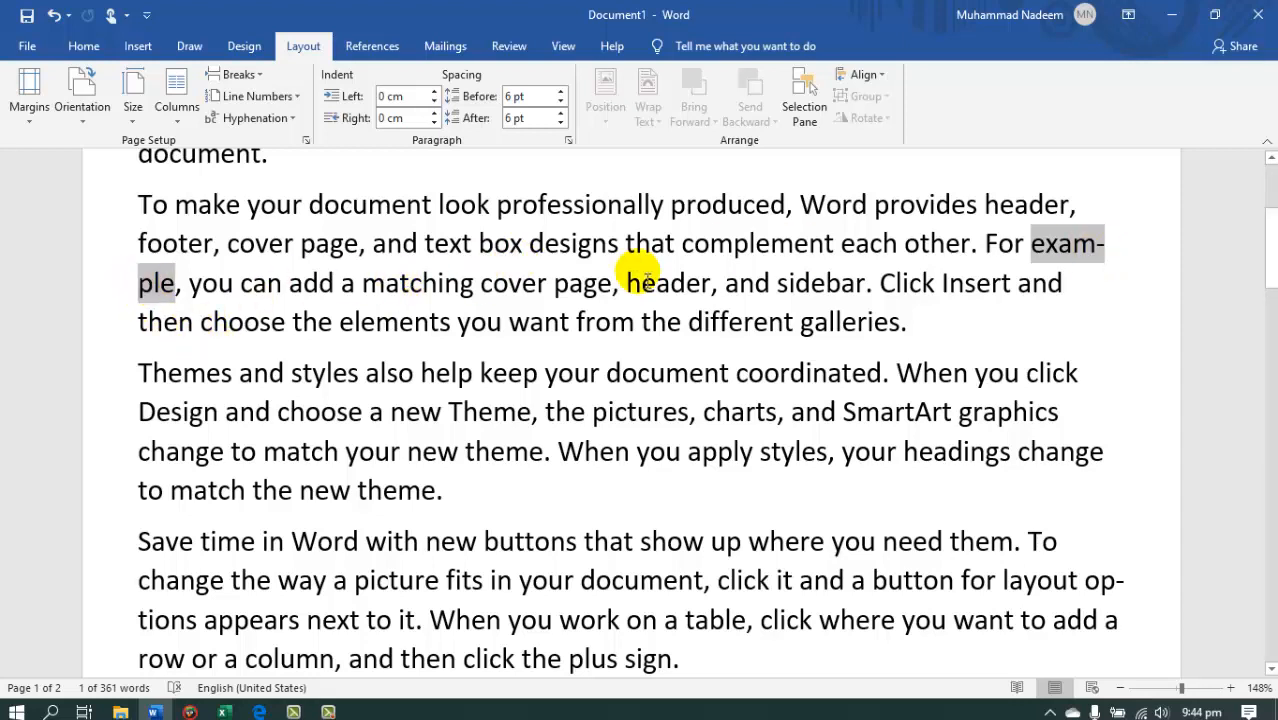
click(166, 290)
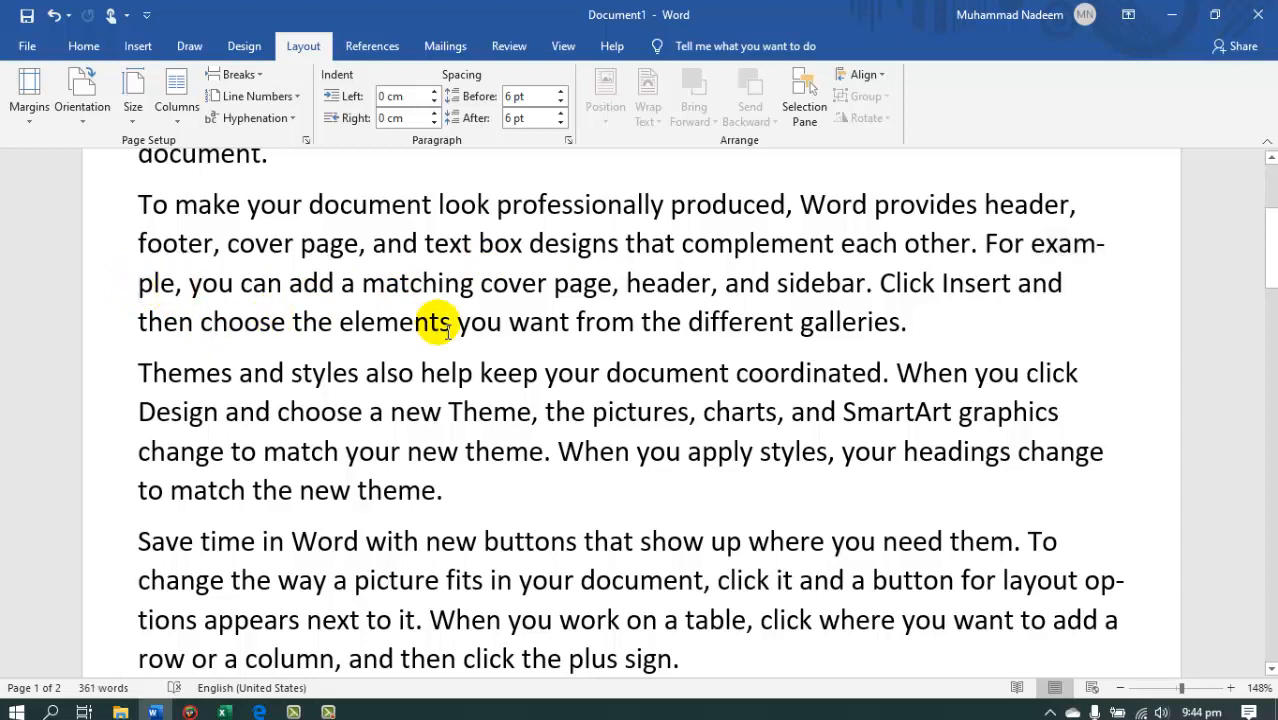
double_click(145, 280)
drag(1033, 245, 177, 287)
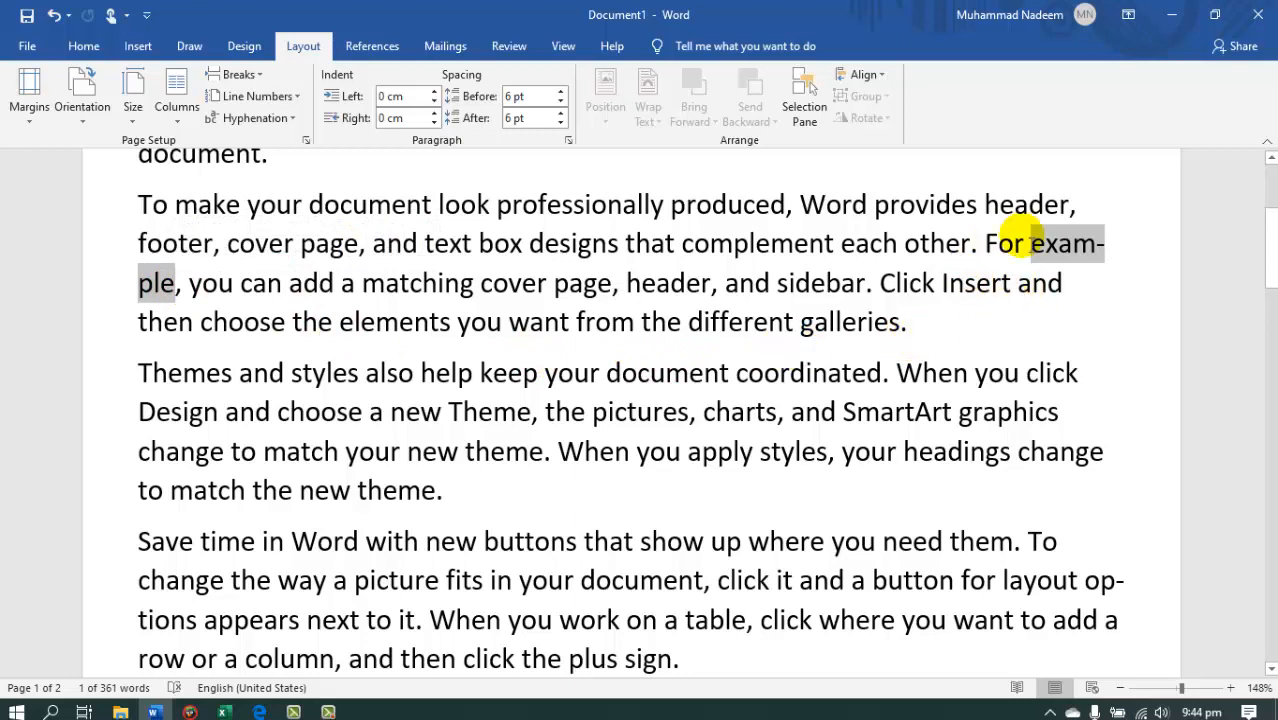
drag(1270, 222, 1274, 299)
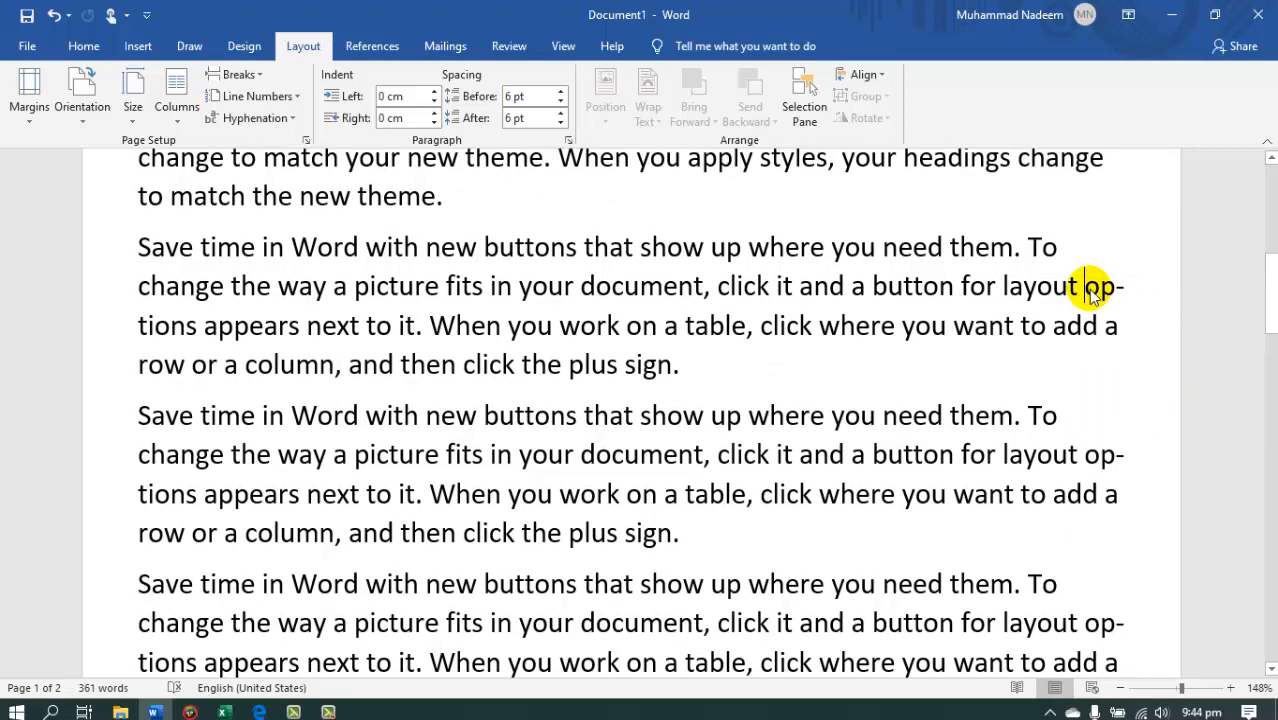
drag(1106, 296, 193, 333)
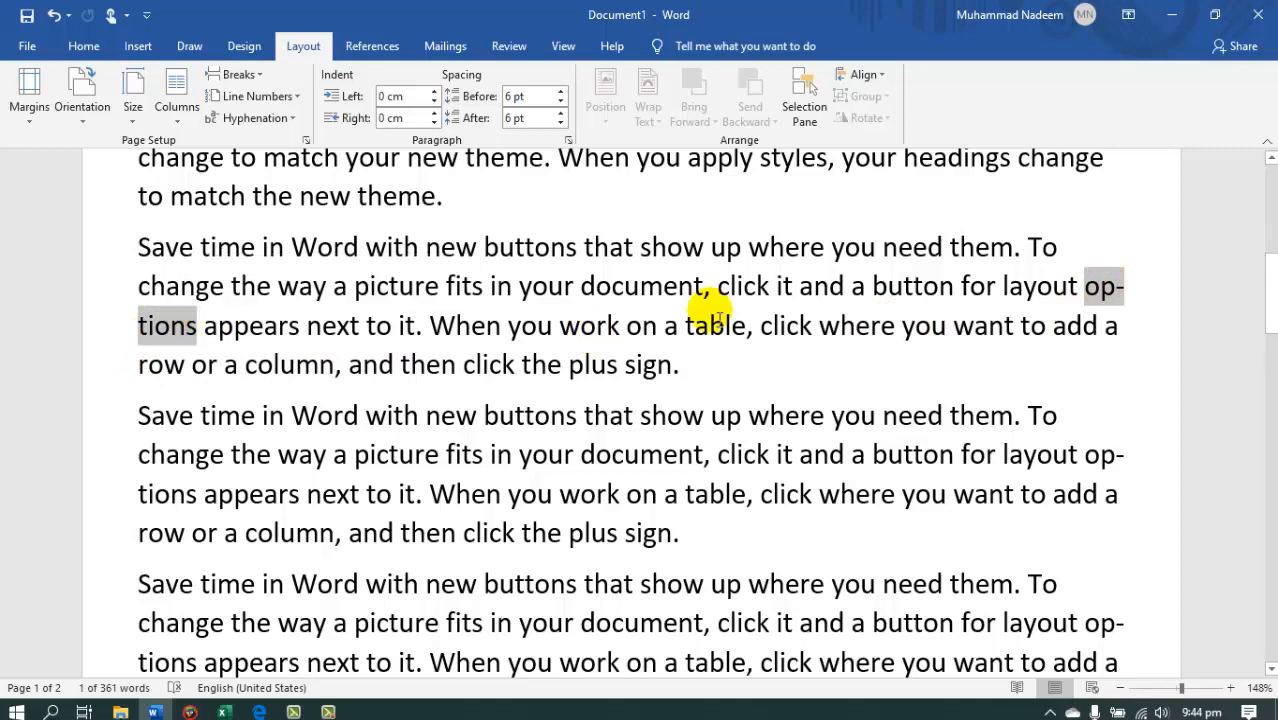
click(1086, 288)
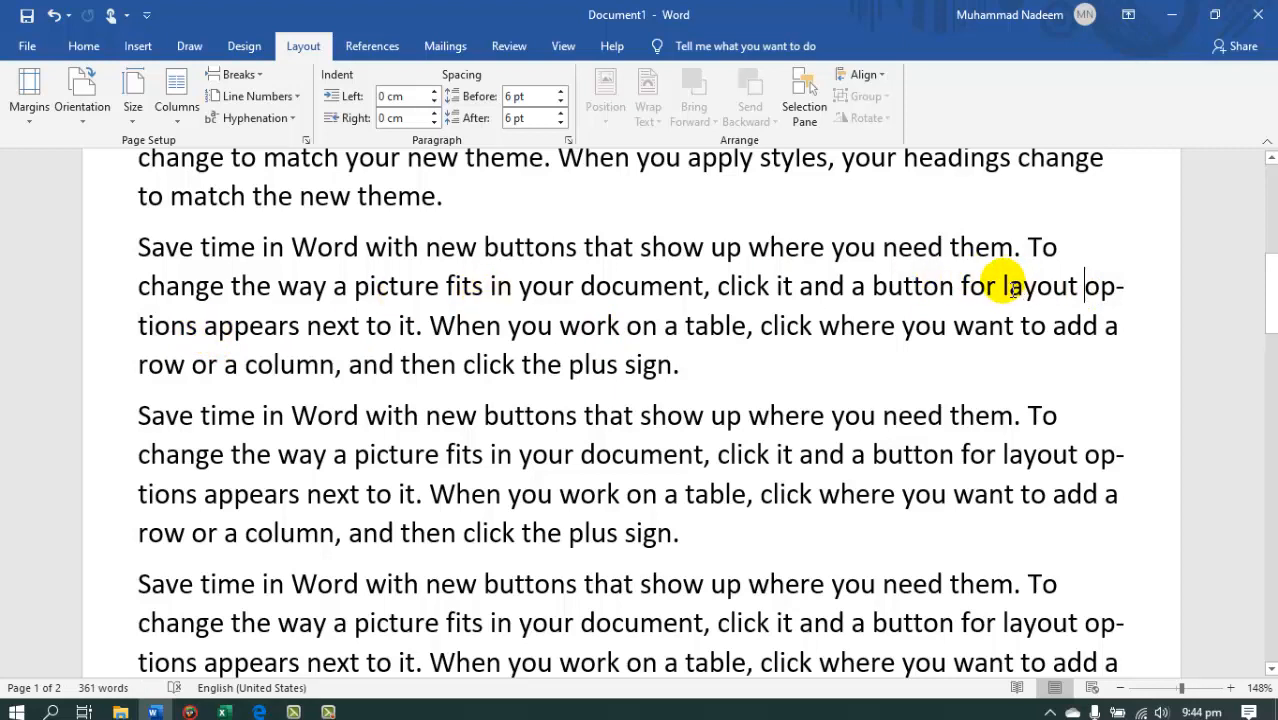
drag(1097, 289, 182, 322)
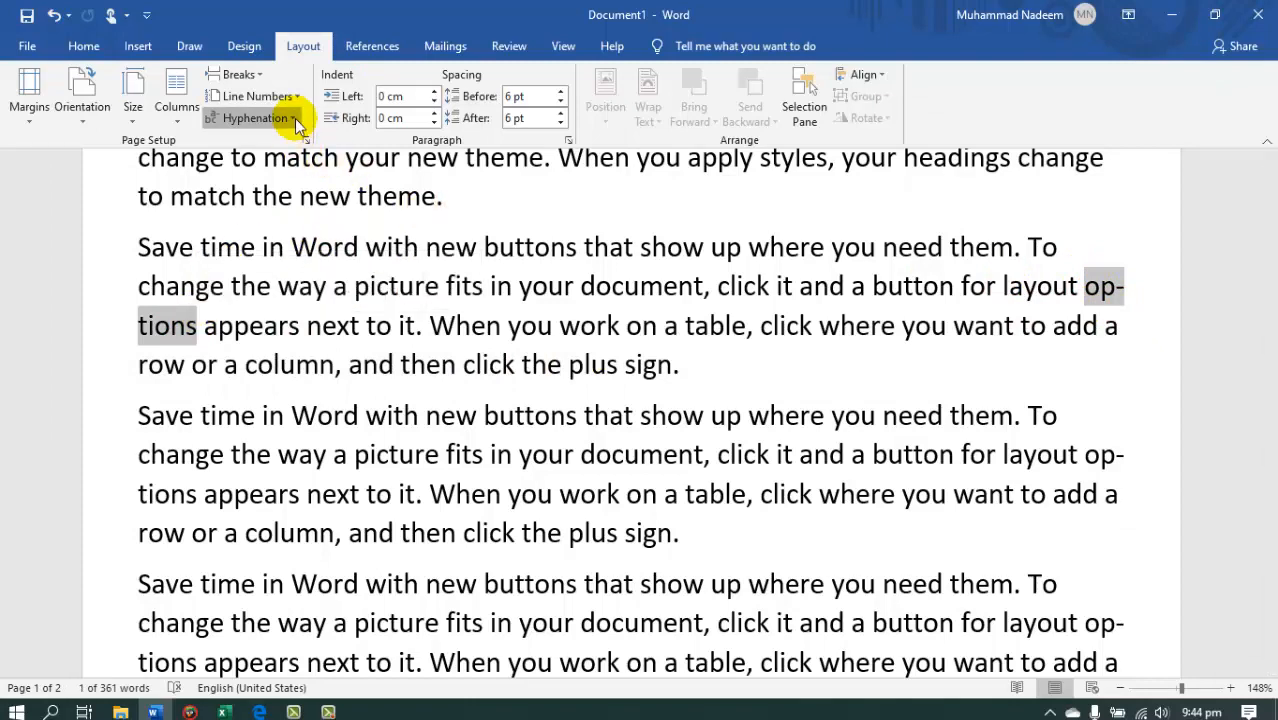
Turn off automatic hyphenation by setting it to None.
click(295, 118)
click(293, 163)
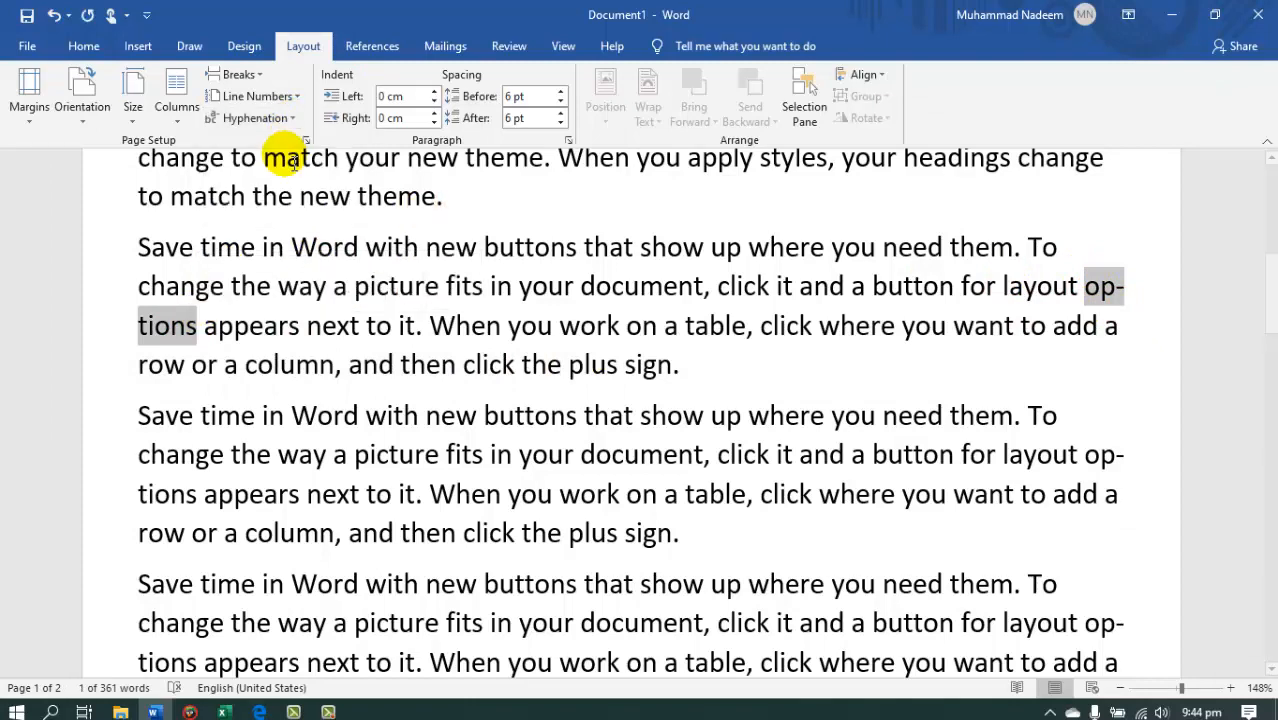
click(285, 118)
click(257, 139)
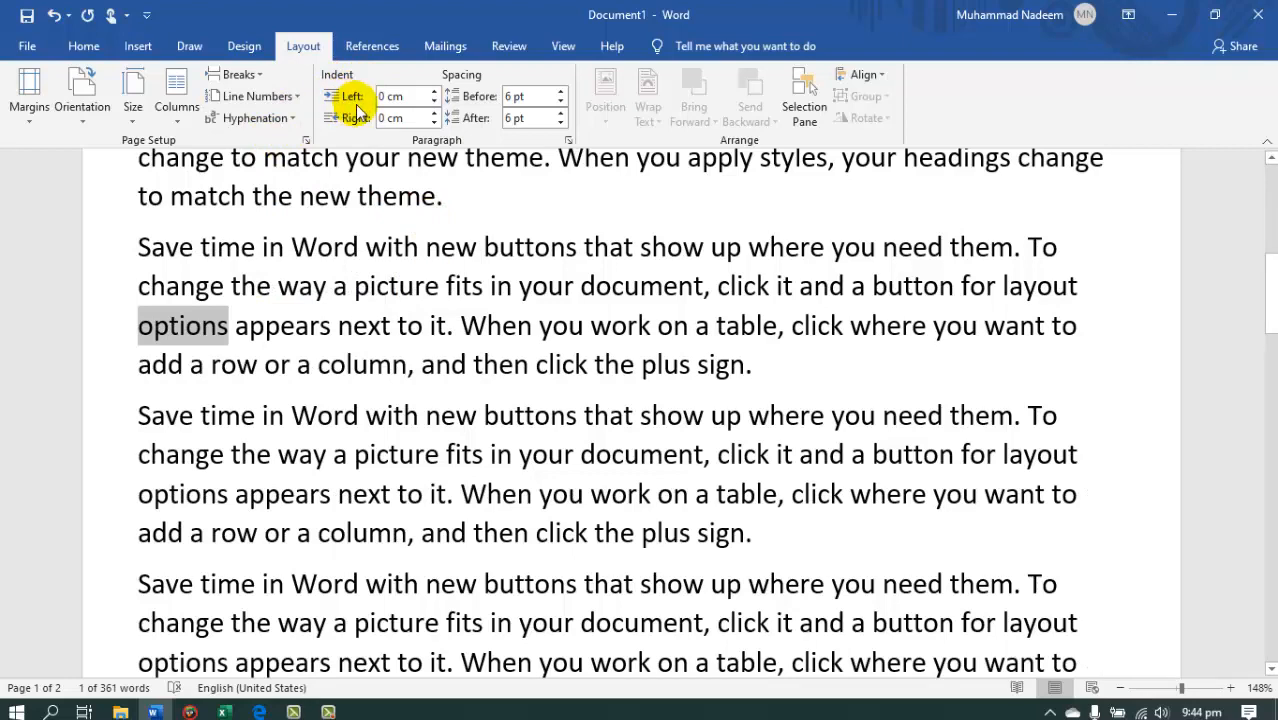
Indent the first paragraph 1.2 cm from the left and 0.5 cm from the right.
drag(1268, 292, 1264, 225)
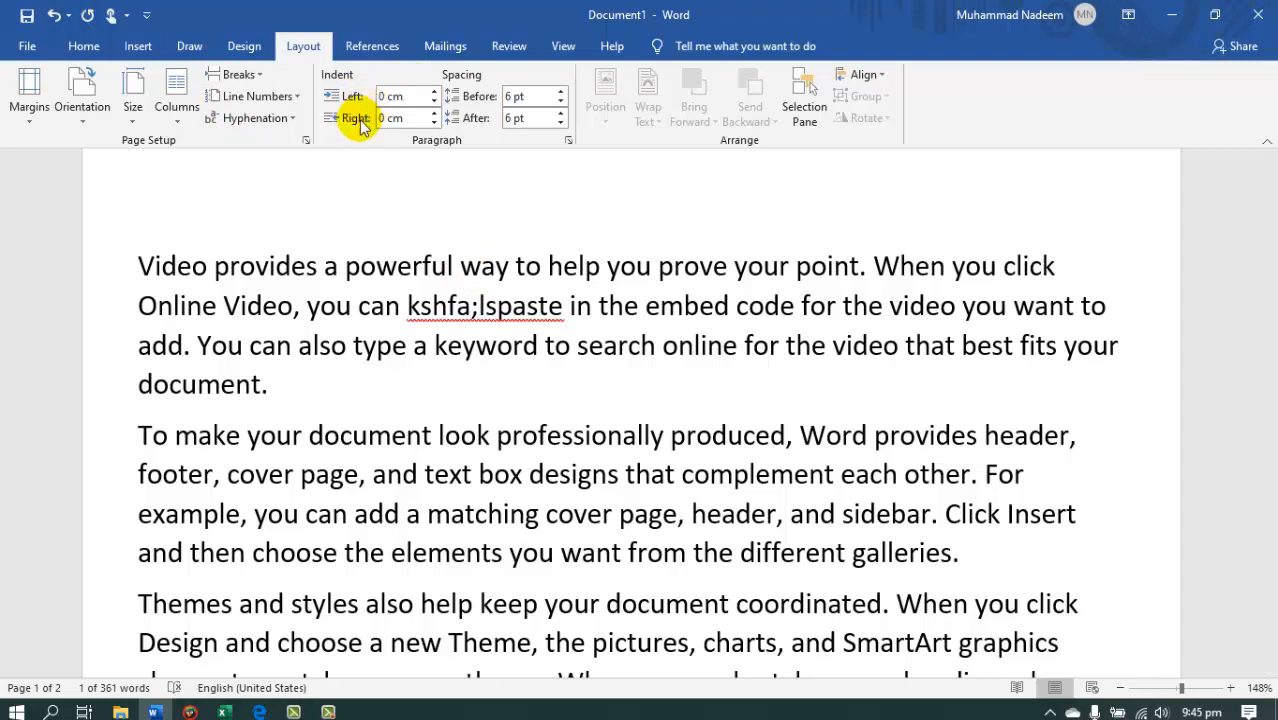
drag(138, 275, 277, 380)
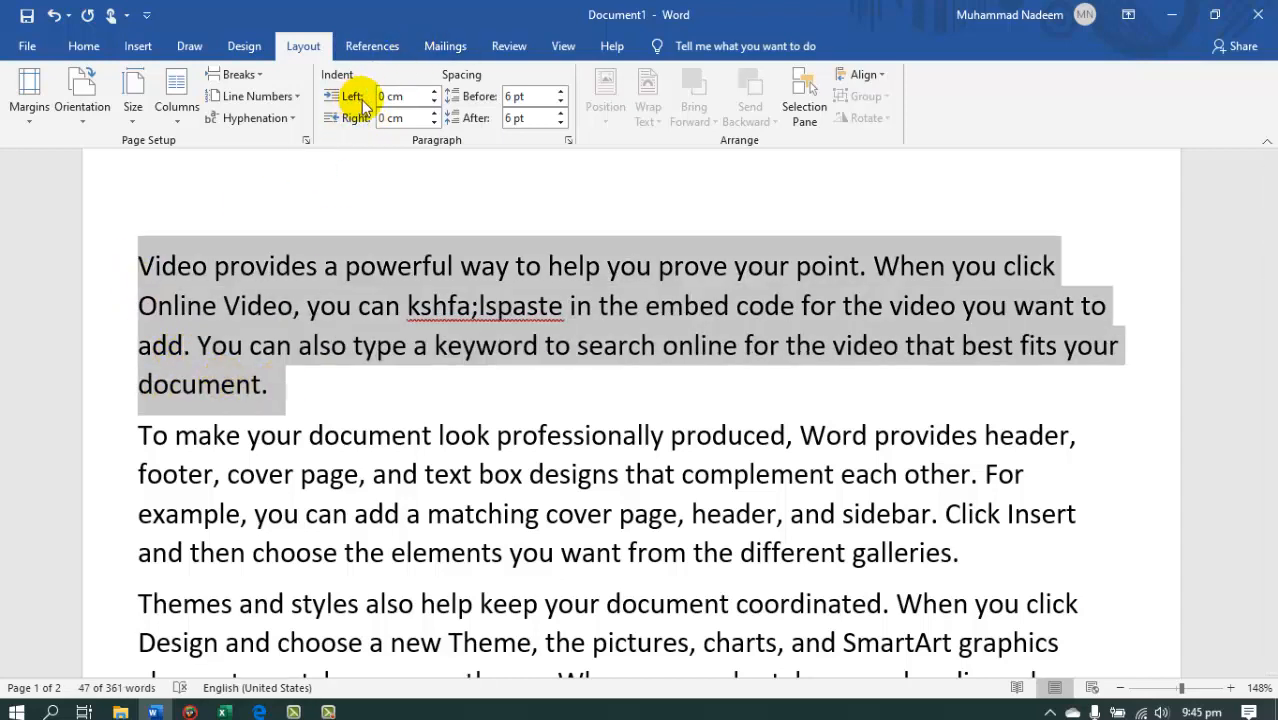
click(434, 91)
click(434, 91)
click(434, 91)
double_click(434, 92)
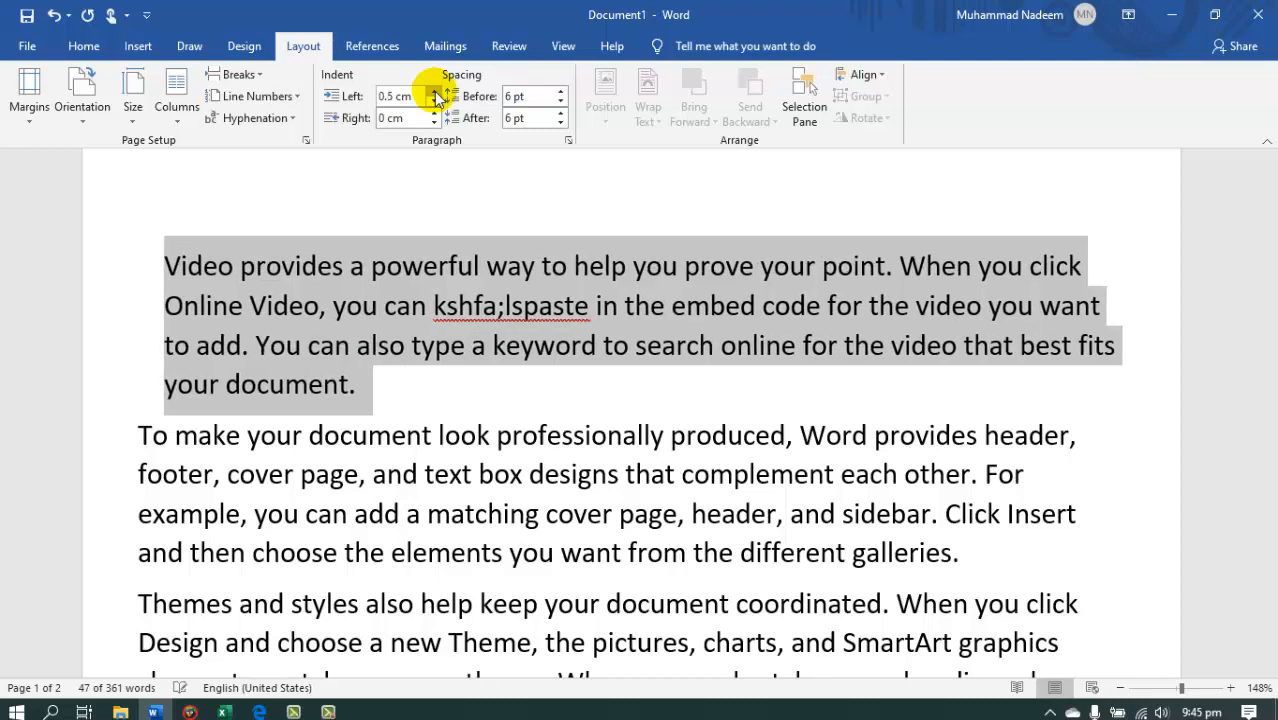
double_click(434, 92)
triple_click(434, 92)
double_click(434, 92)
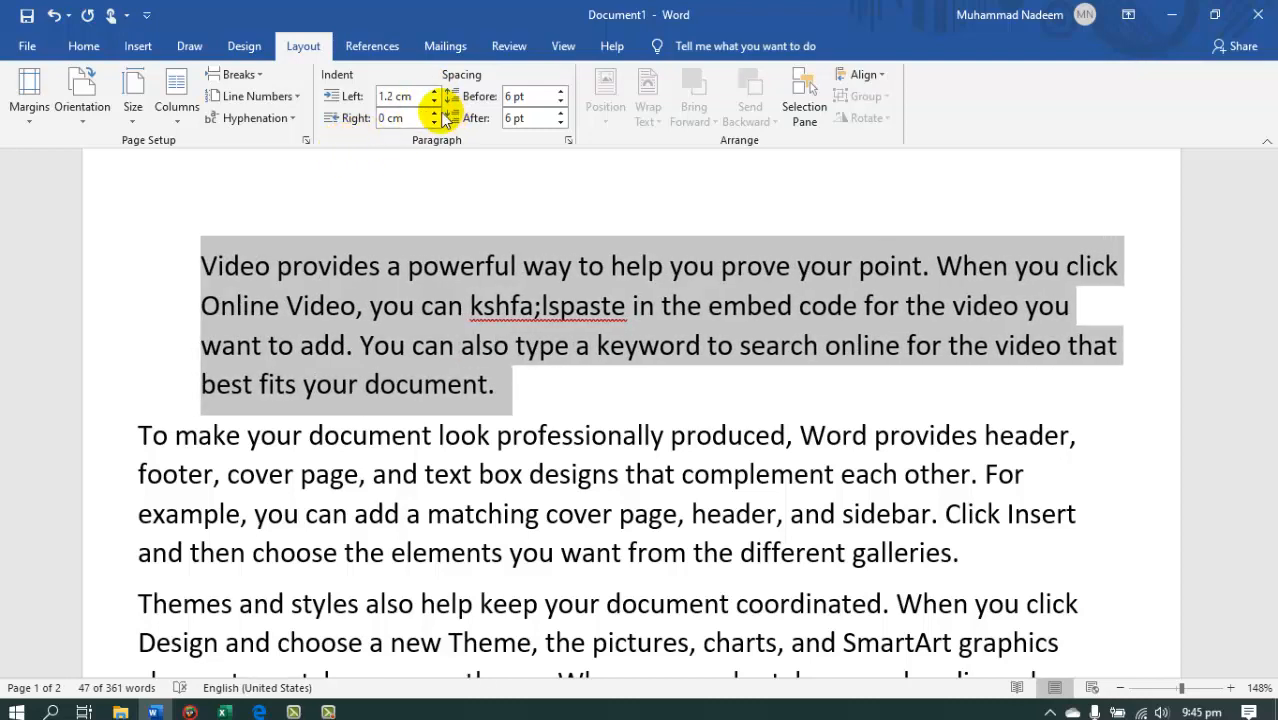
triple_click(435, 113)
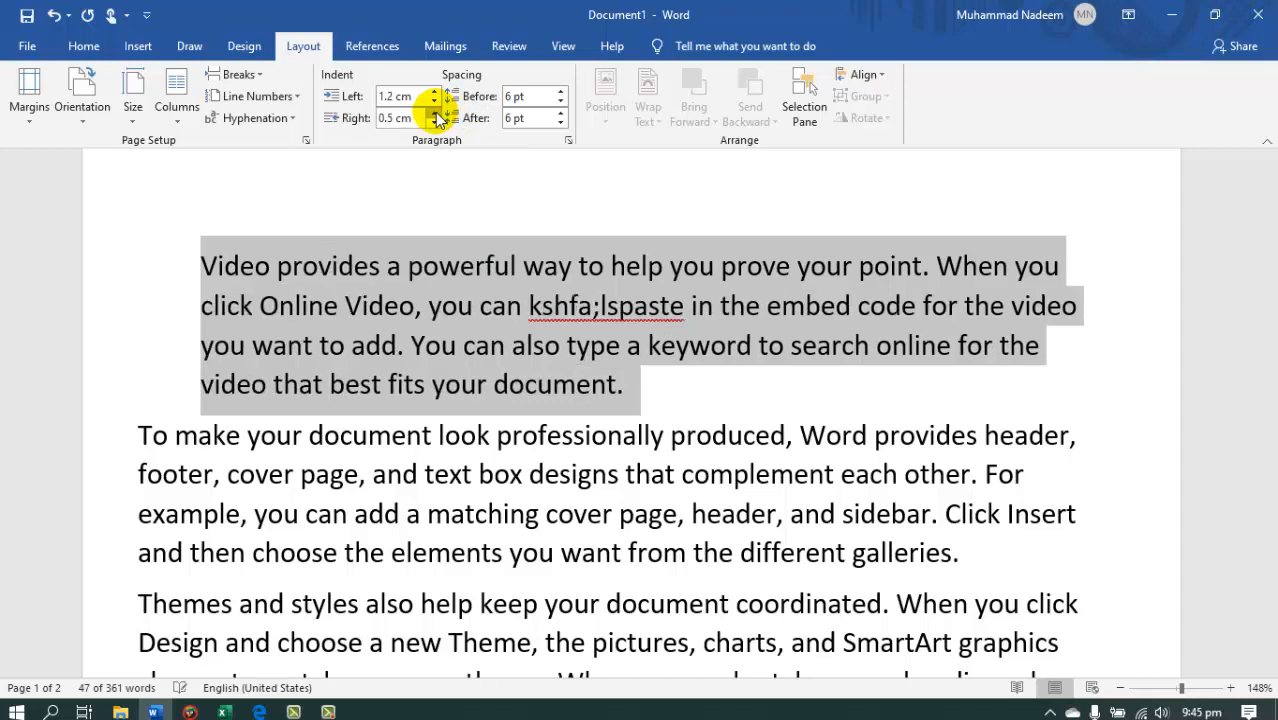
Reset the first paragraph's right and left indents to 0 cm.
click(436, 114)
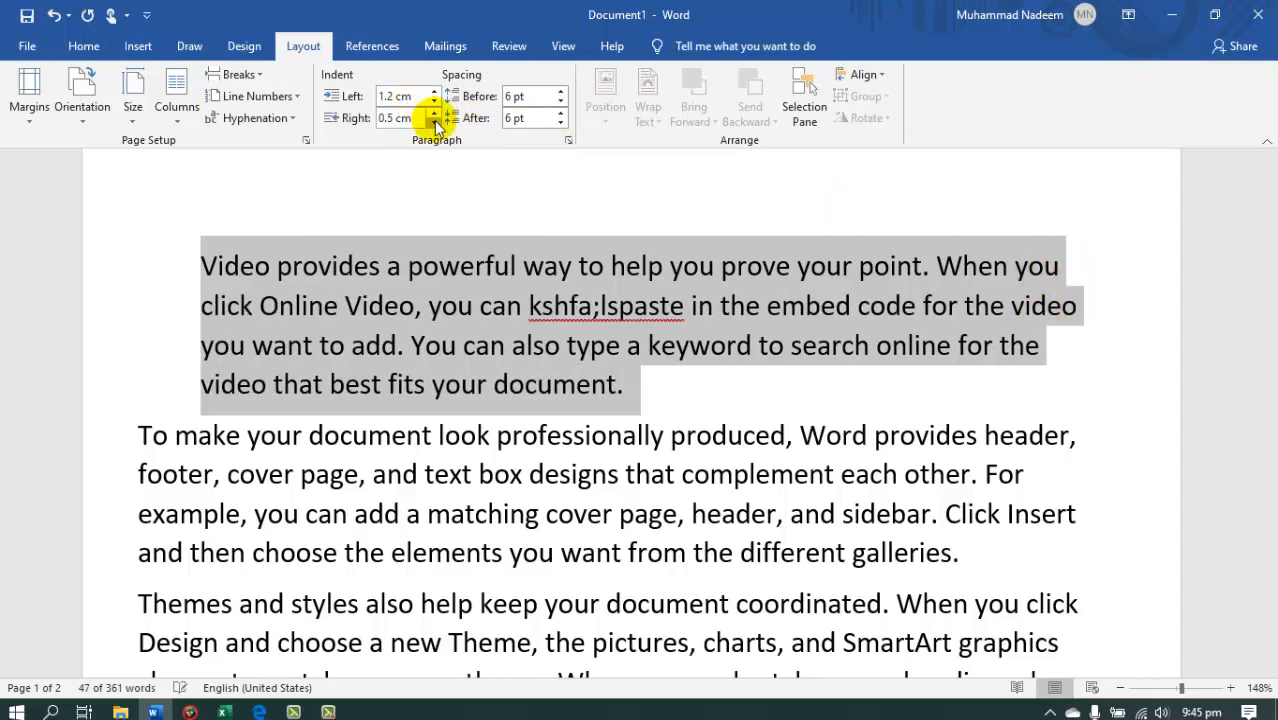
double_click(435, 122)
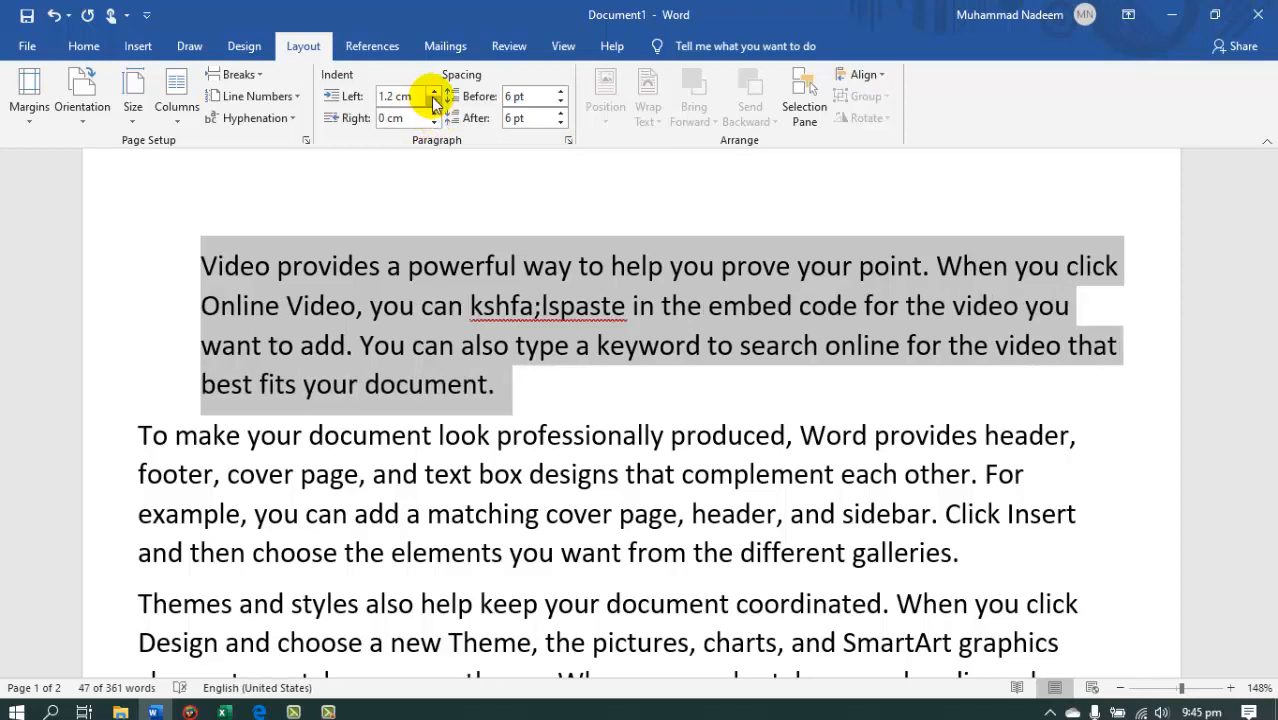
click(435, 101)
double_click(435, 101)
triple_click(435, 101)
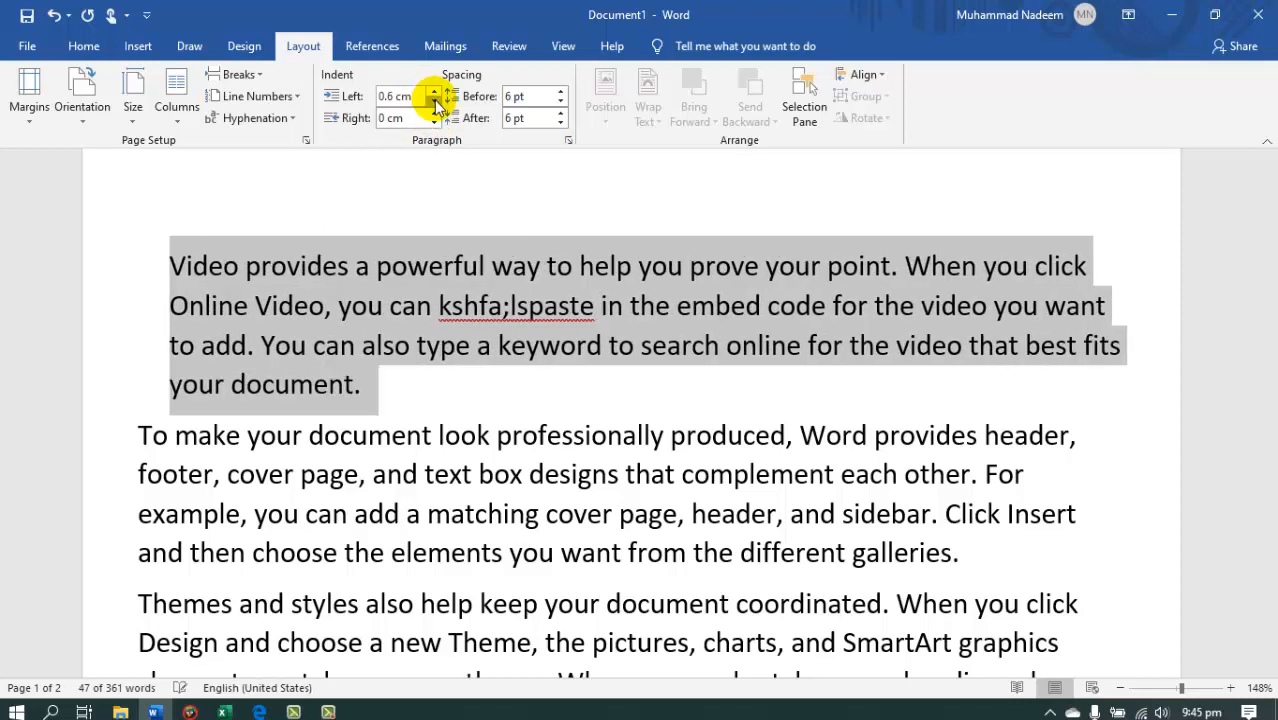
triple_click(435, 101)
double_click(435, 101)
click(435, 101)
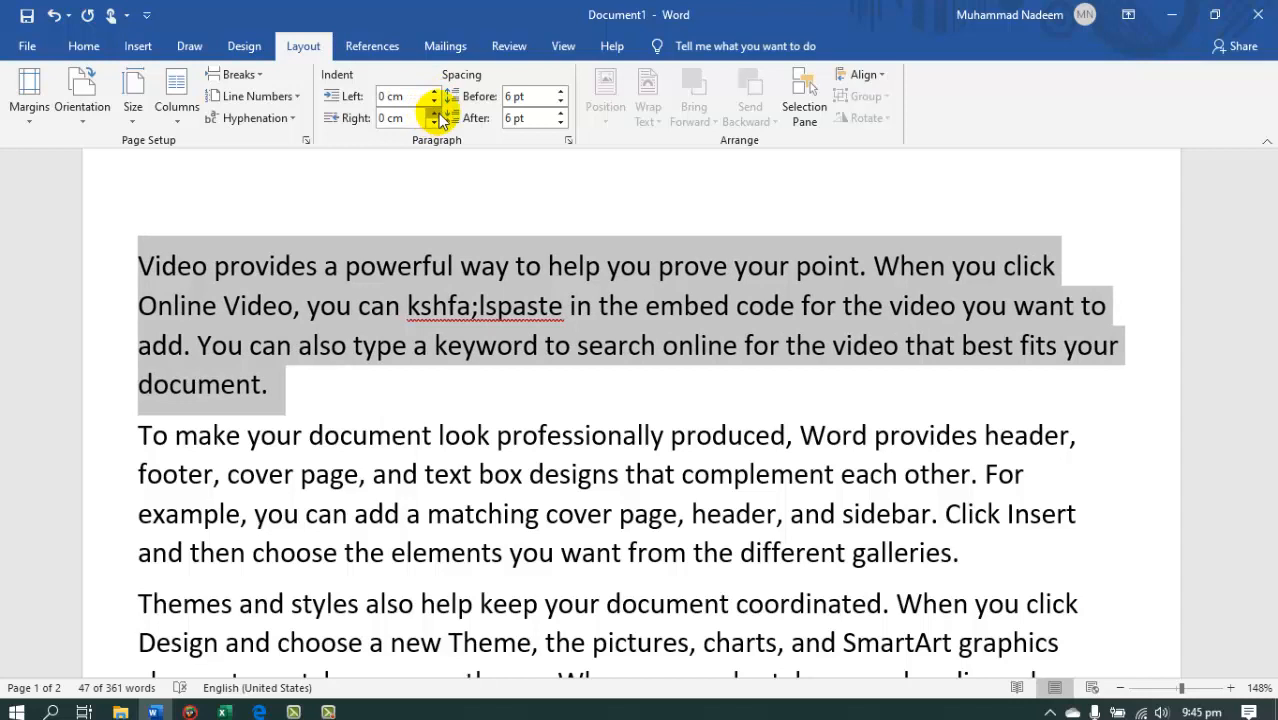
Indent the first paragraph from the right by more than 1.2 cm, and reset the right indent to 0 cm.
double_click(435, 113)
double_click(435, 113)
triple_click(435, 113)
triple_click(435, 113)
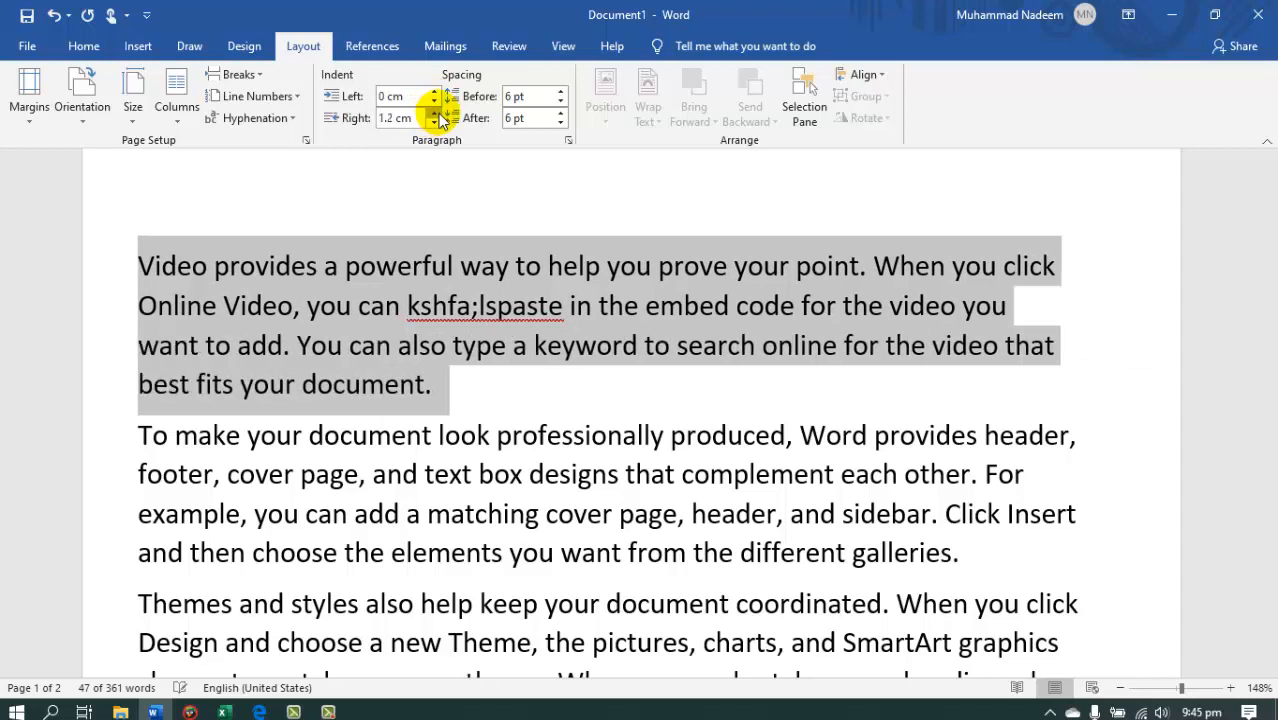
triple_click(435, 113)
click(435, 113)
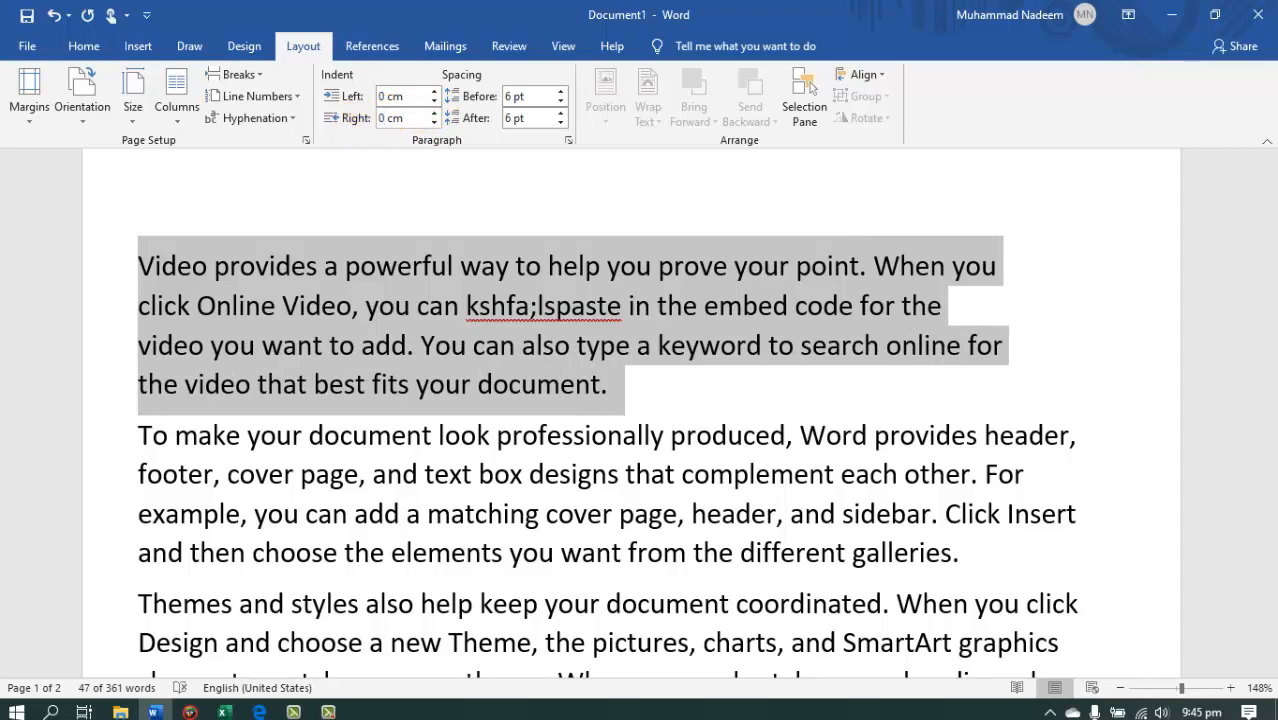
key(Return)
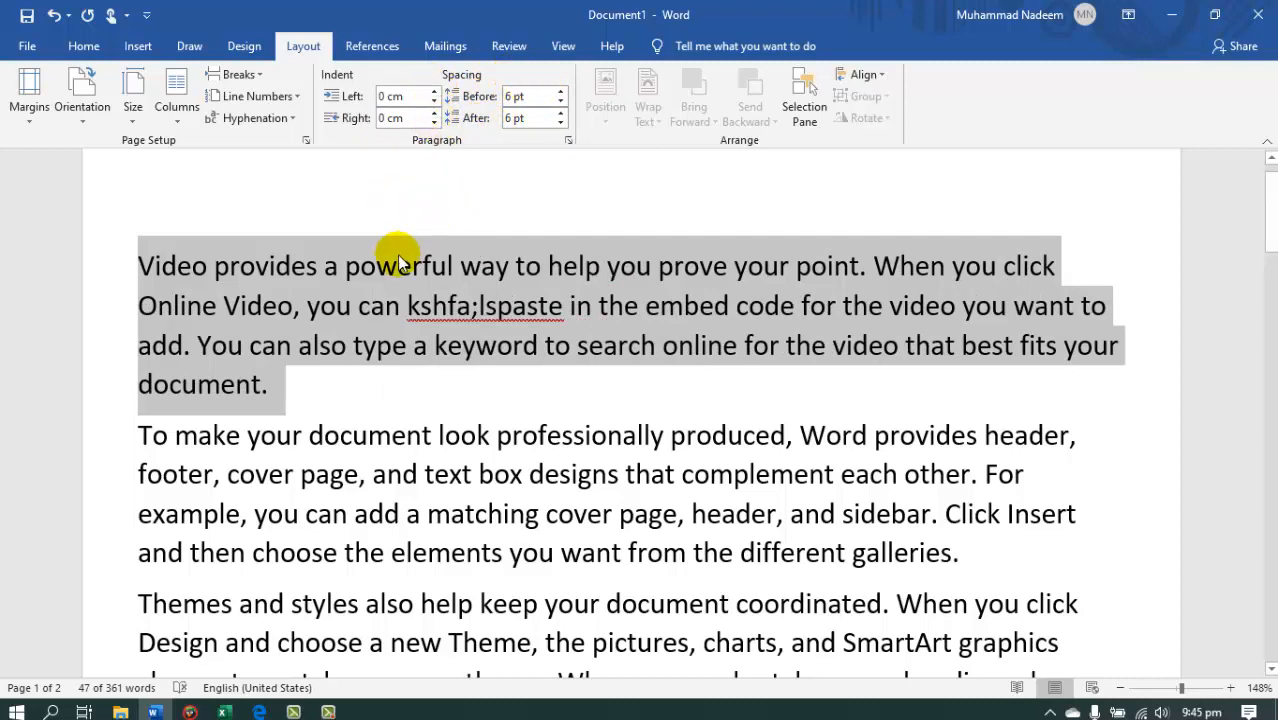
Select the first line of the first paragraph and increase its spacing before to 54 pt.
click(285, 258)
drag(150, 262, 324, 264)
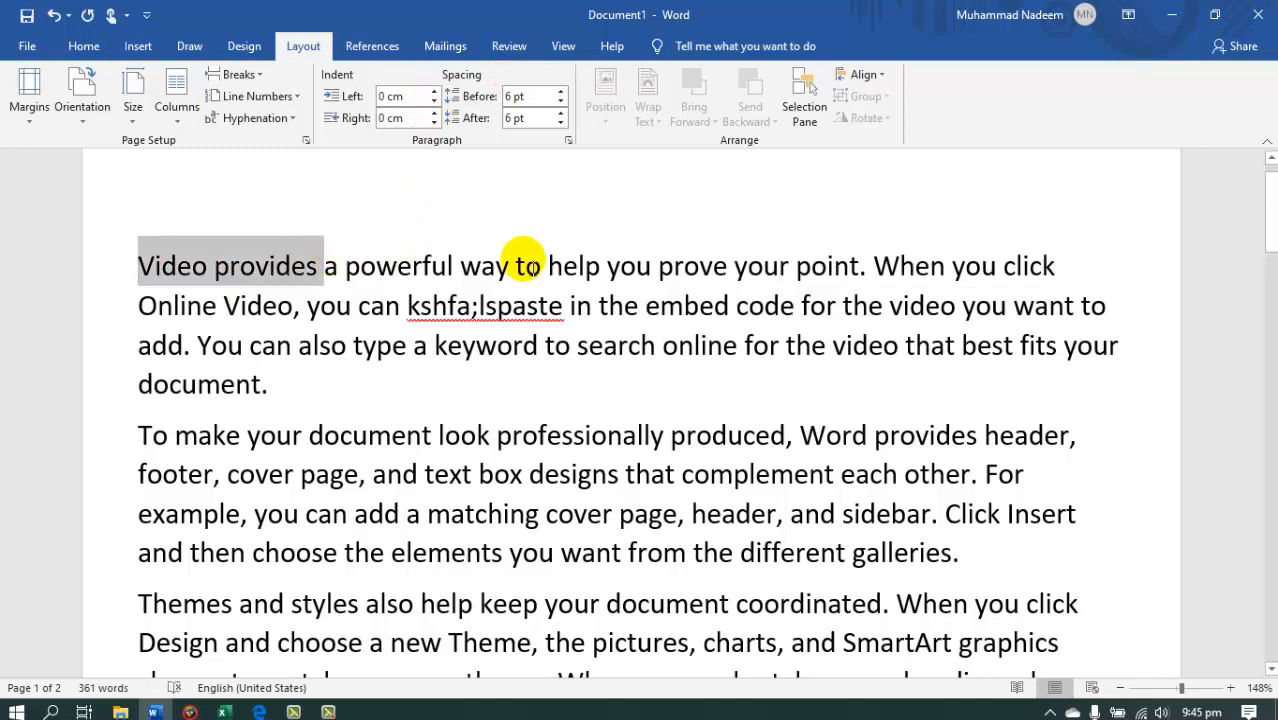
drag(527, 262, 1078, 268)
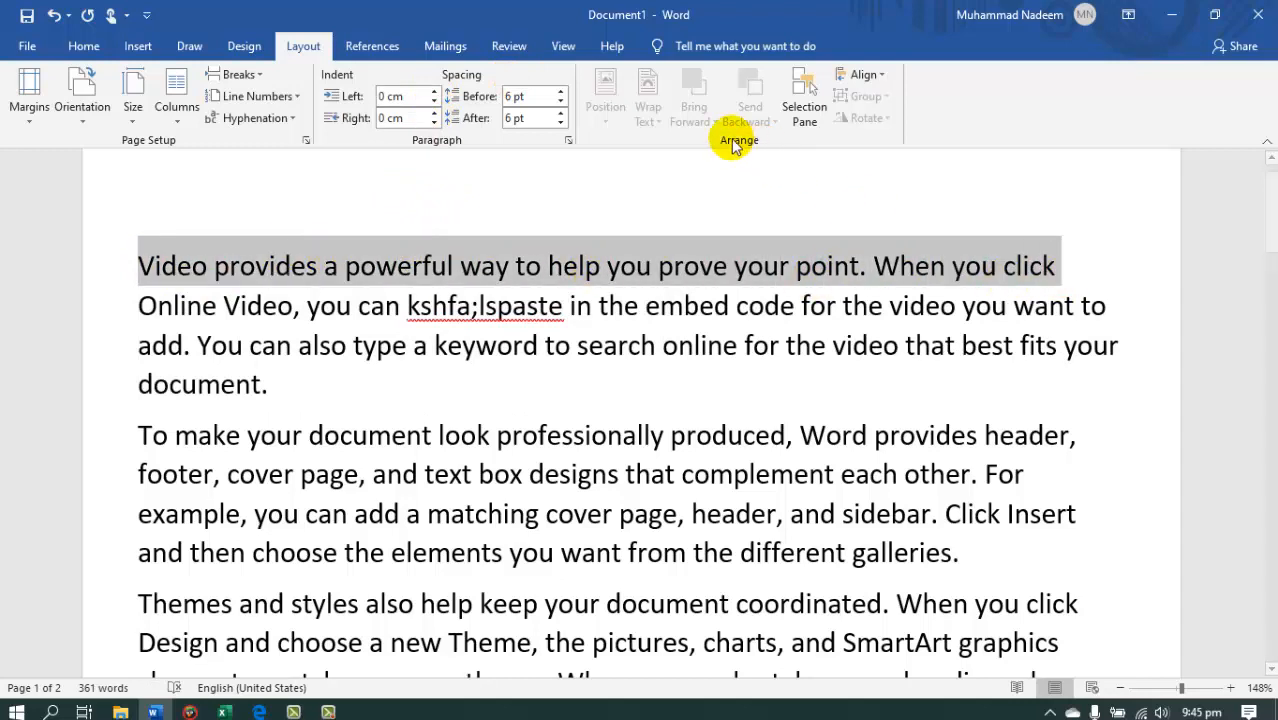
click(561, 91)
click(561, 91)
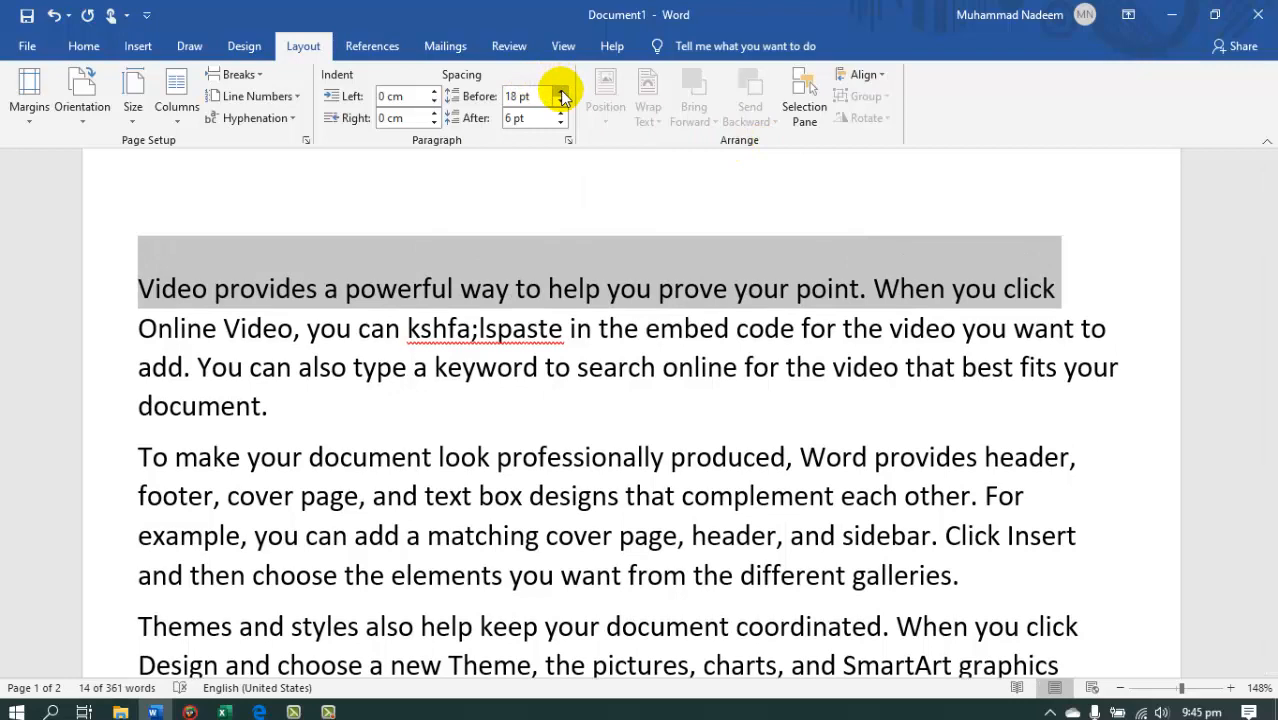
click(561, 91)
click(561, 91)
click(561, 91)
click(561, 91)
click(561, 91)
click(561, 91)
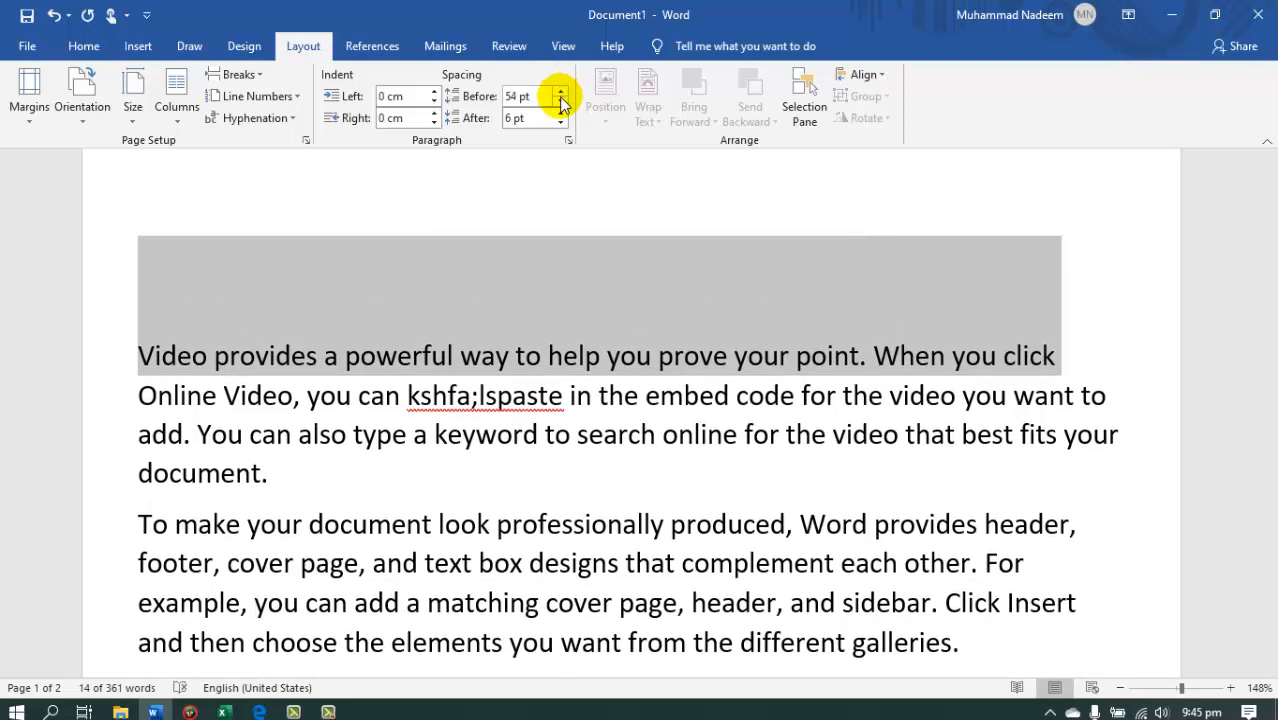
Return the first paragraph's spacing before to 6 pt.
click(561, 101)
click(561, 101)
click(561, 101)
click(561, 101)
click(561, 101)
click(561, 101)
click(561, 101)
click(561, 101)
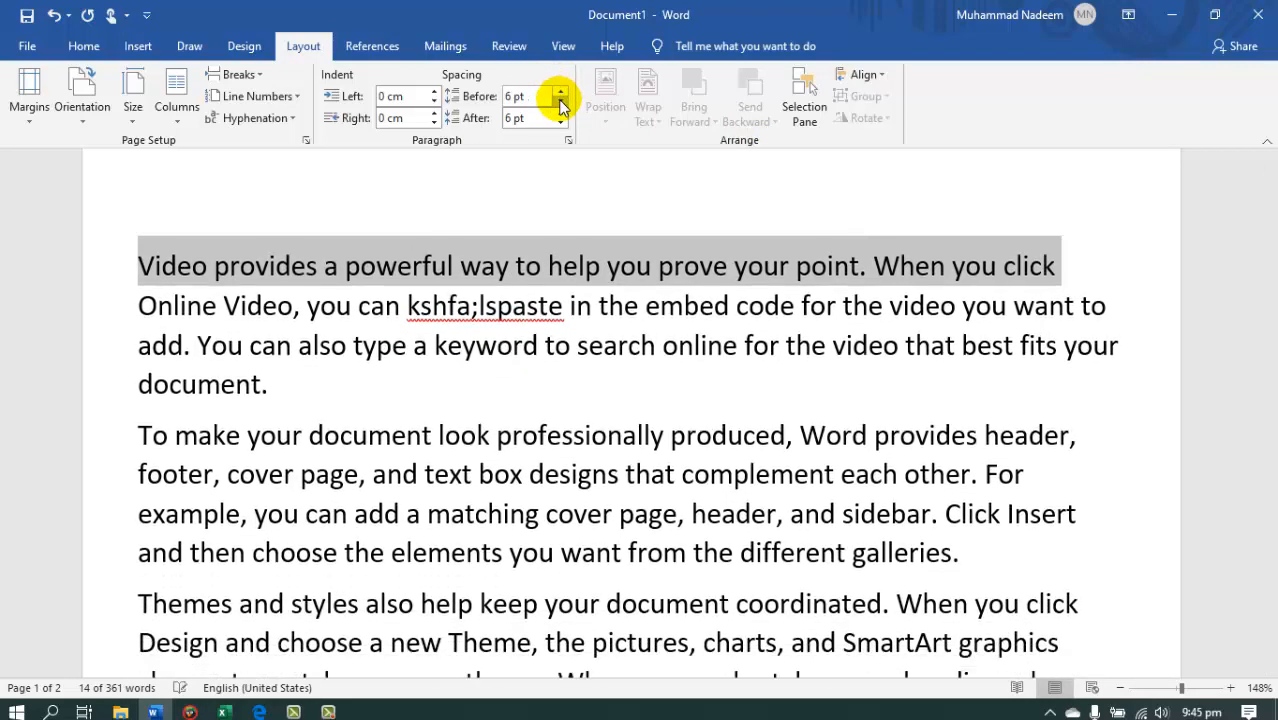
click(561, 101)
click(561, 92)
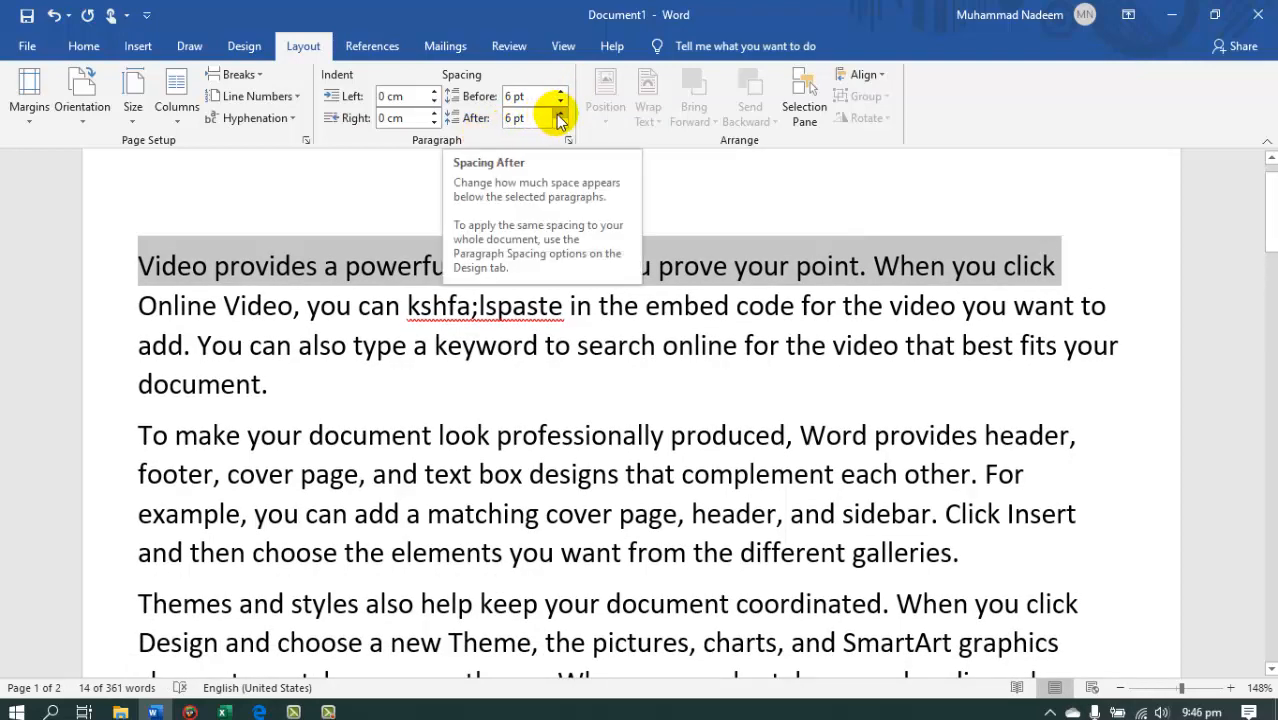
Increase the first paragraph's spacing after to 36 pt.
click(561, 113)
click(561, 113)
click(561, 113)
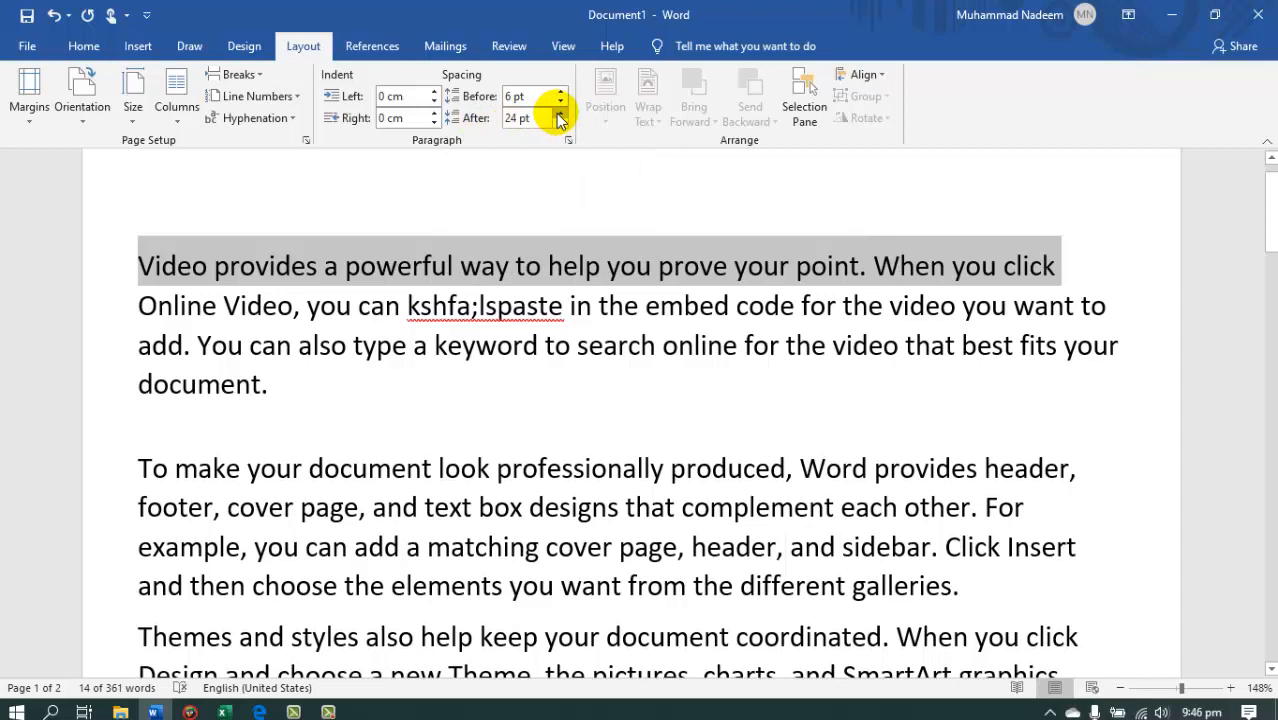
click(558, 114)
click(558, 114)
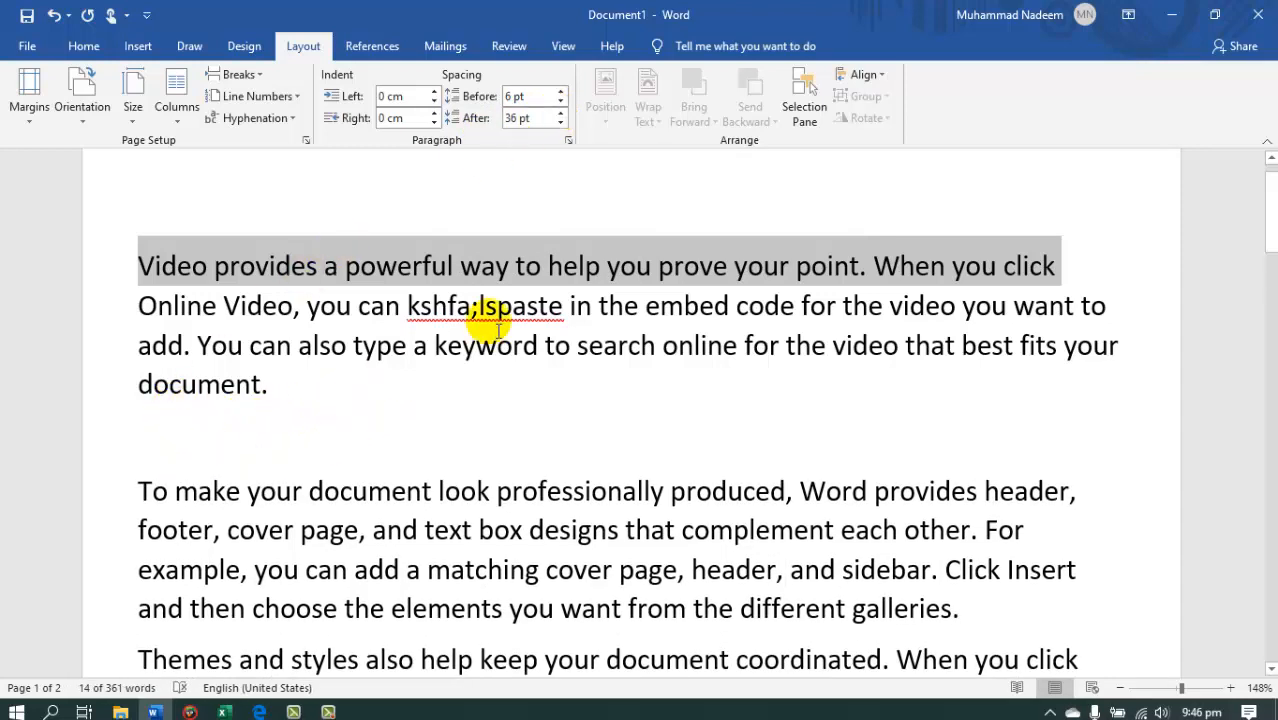
Reduce the first paragraph's spacing after to 0 pt.
click(562, 125)
click(562, 125)
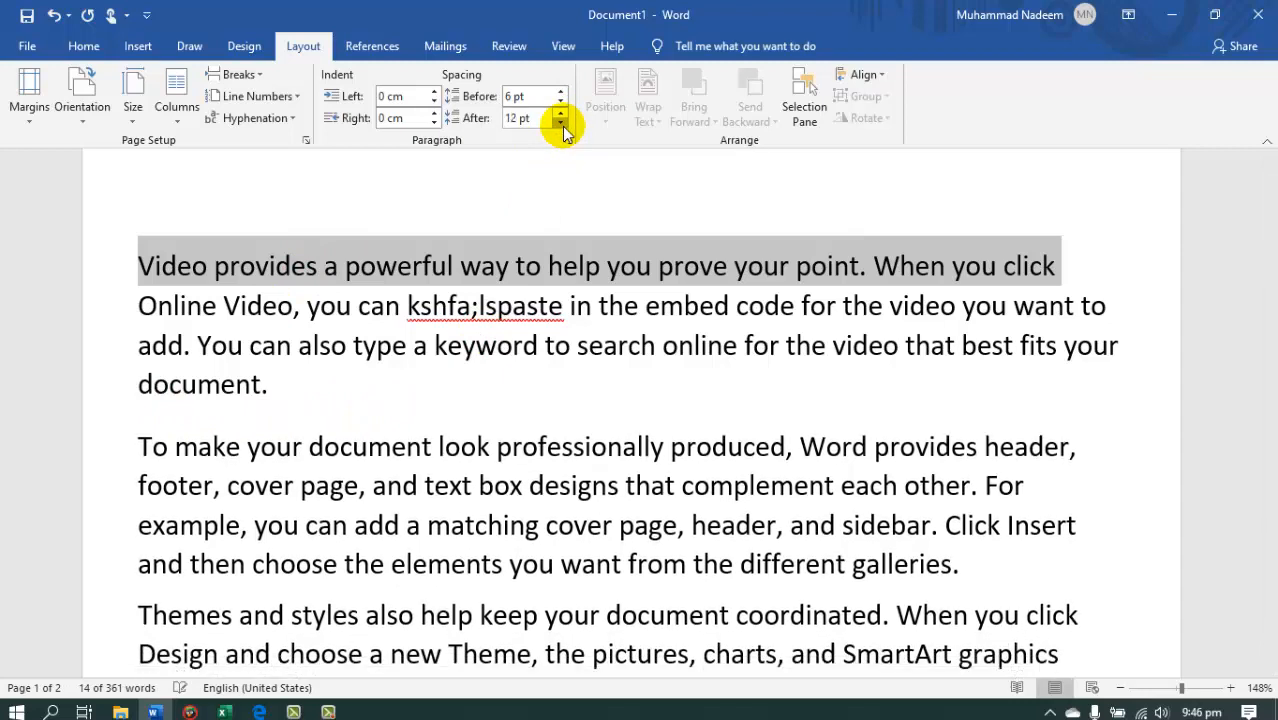
click(562, 125)
click(562, 125)
click(562, 125)
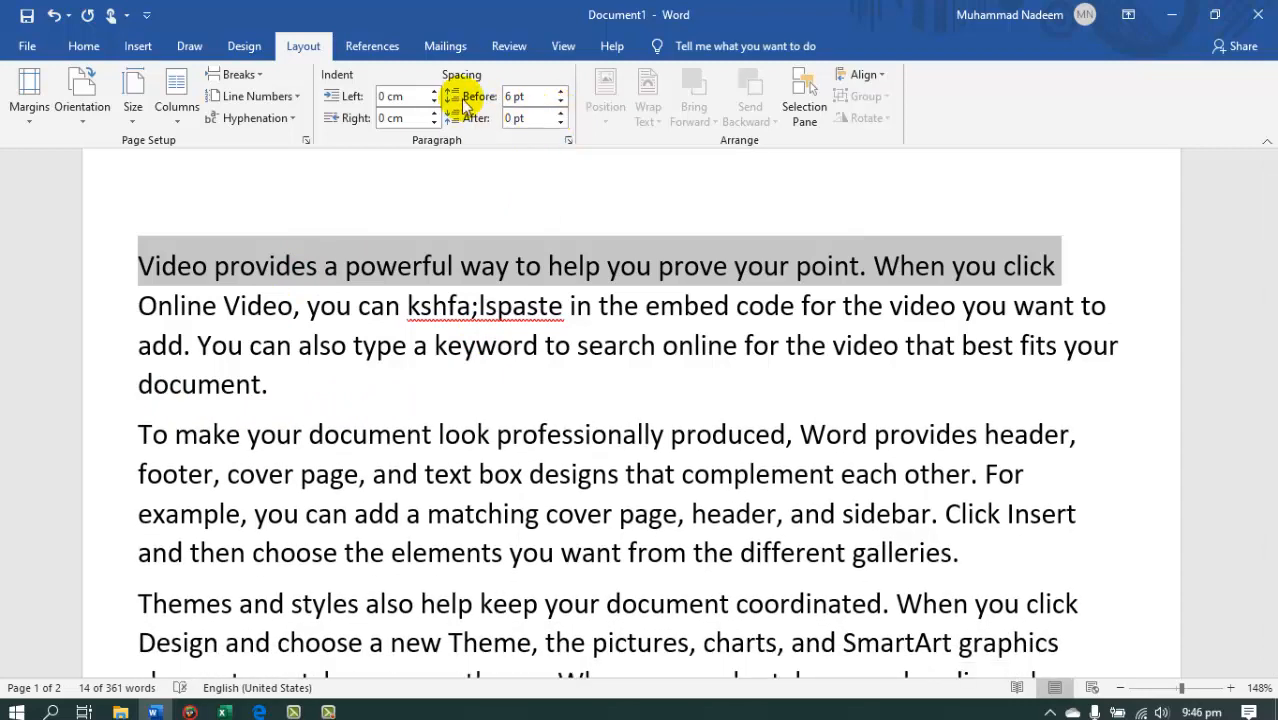
Select the whole first paragraph and set its spacing before and after to 42 pt each.
click(171, 305)
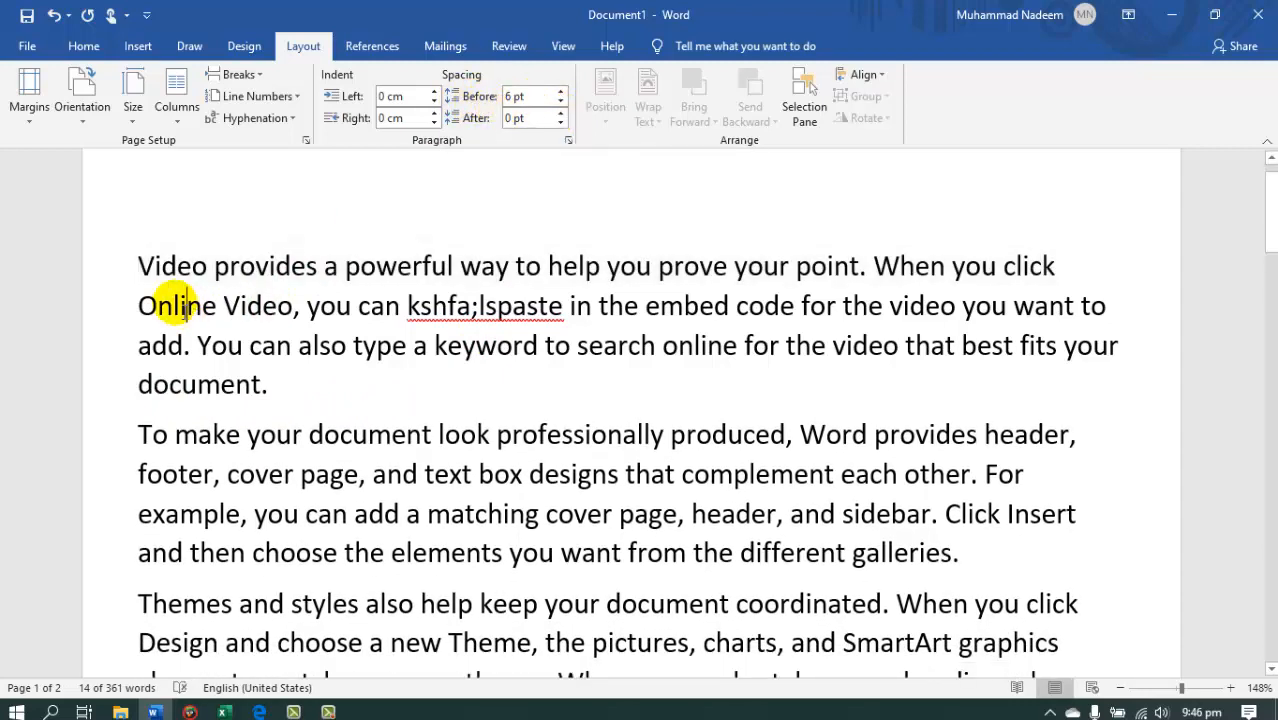
drag(140, 270, 284, 378)
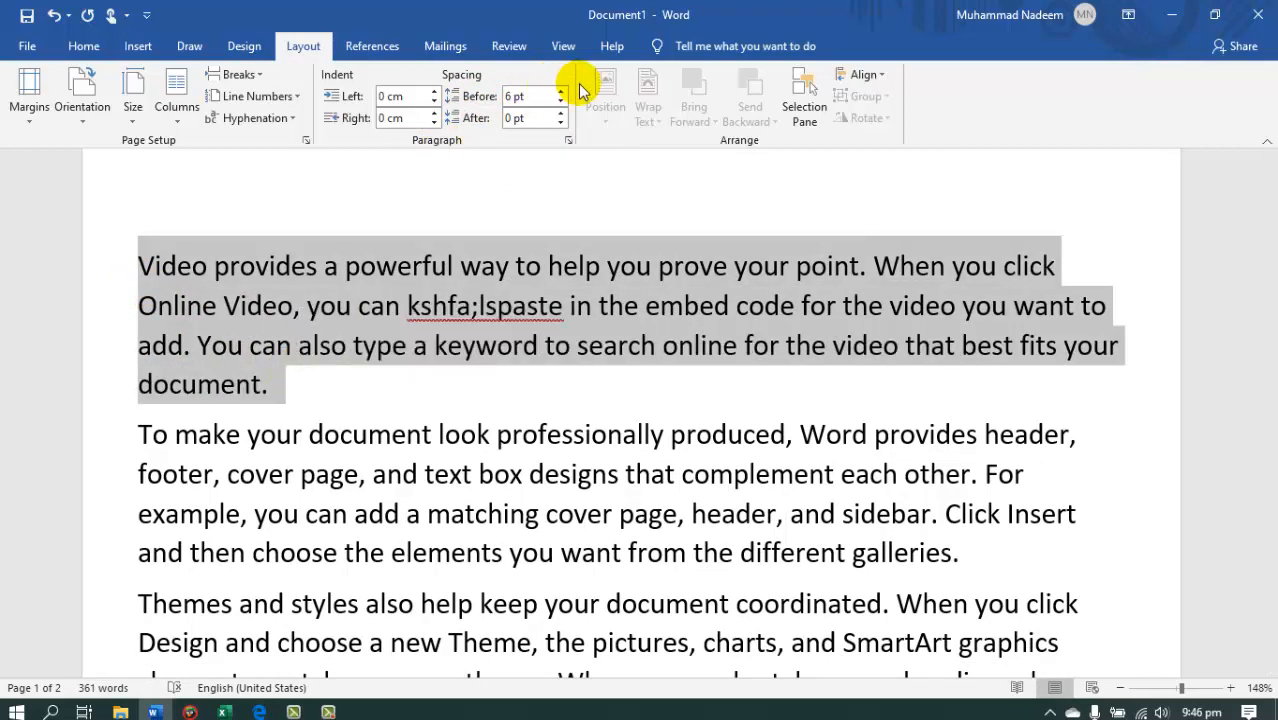
click(561, 115)
click(561, 115)
click(561, 115)
click(561, 115)
click(561, 115)
click(561, 115)
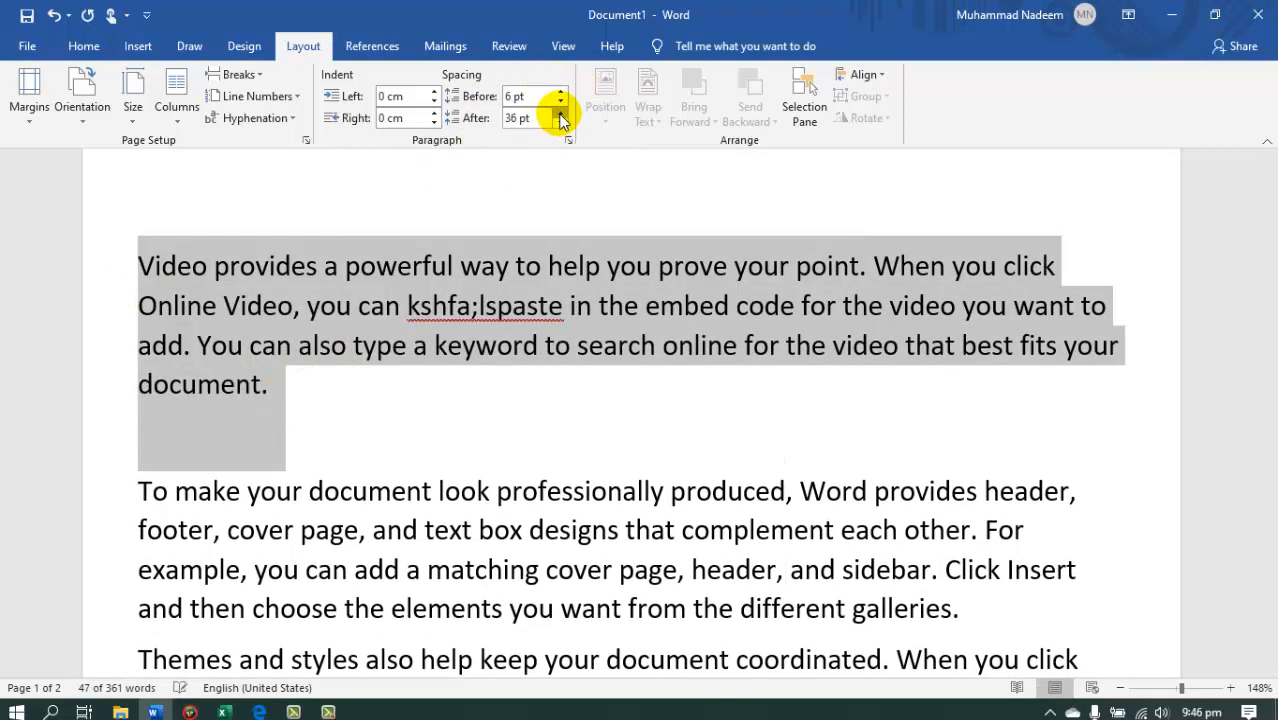
click(561, 115)
click(561, 93)
click(561, 93)
click(561, 93)
click(561, 93)
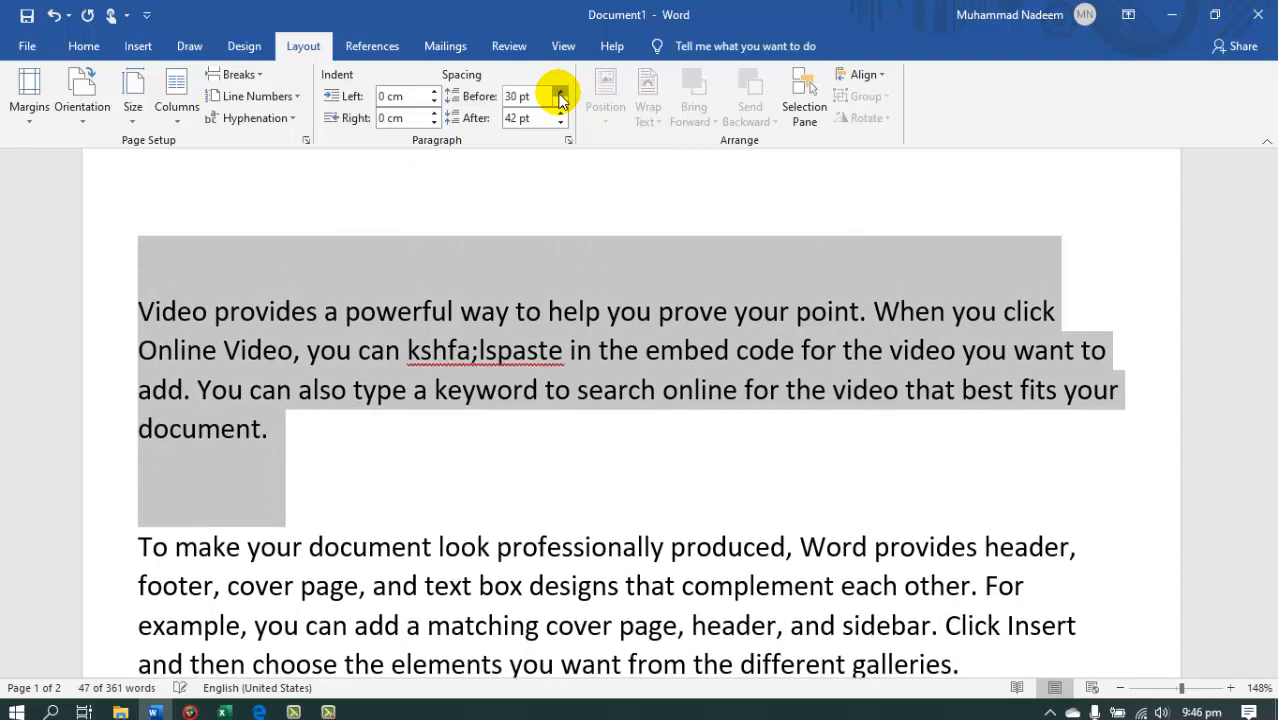
click(561, 93)
click(561, 93)
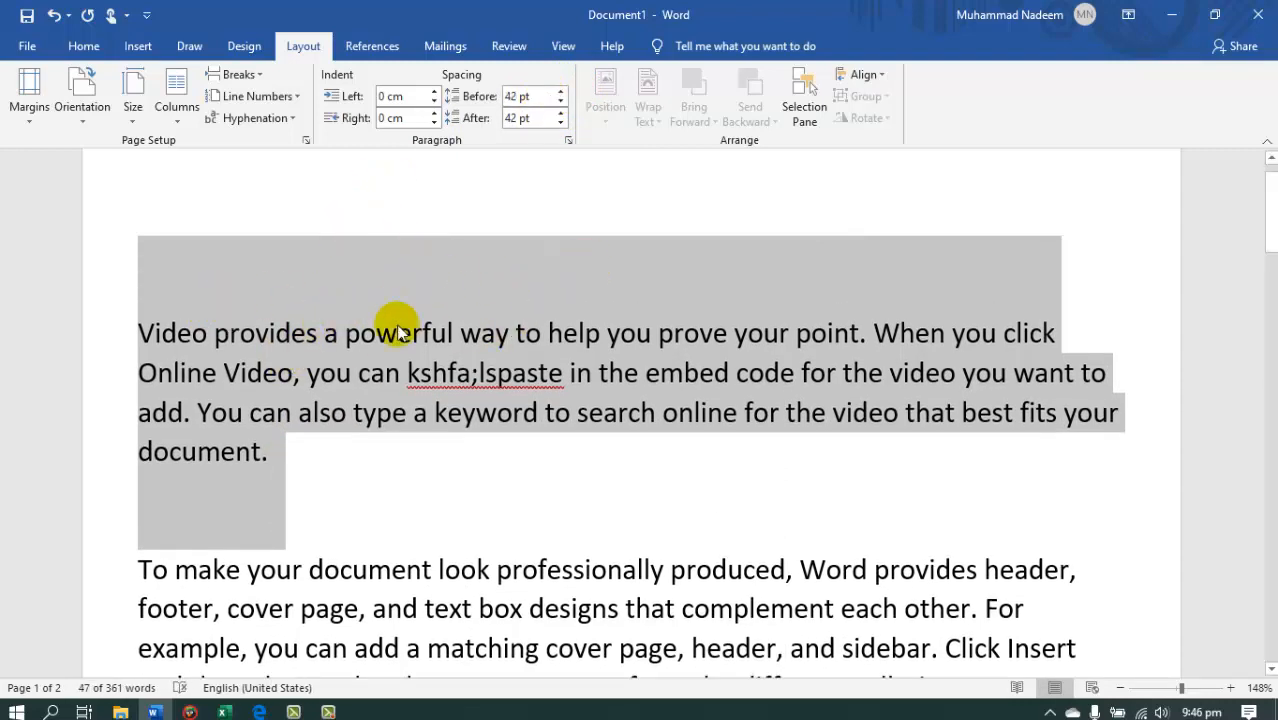
Split the first paragraph after the word "click" so that "Online Video" starts a new paragraph.
click(588, 412)
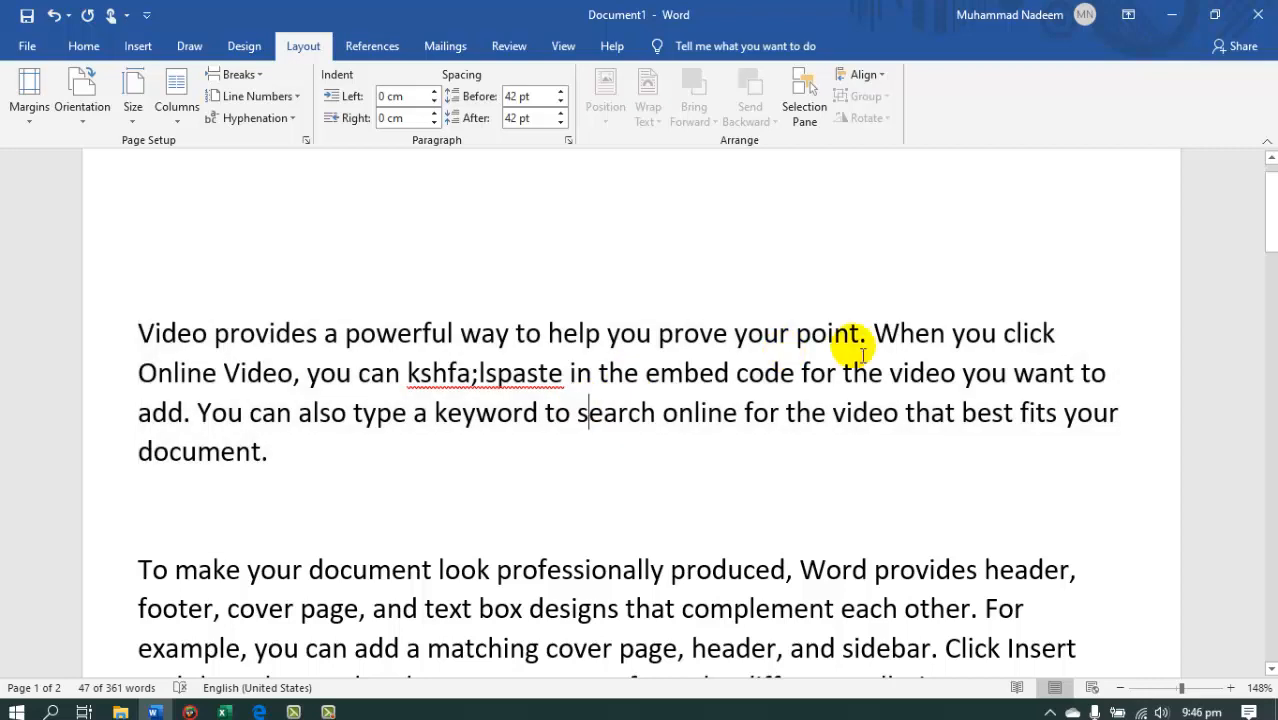
click(1056, 333)
key(Return)
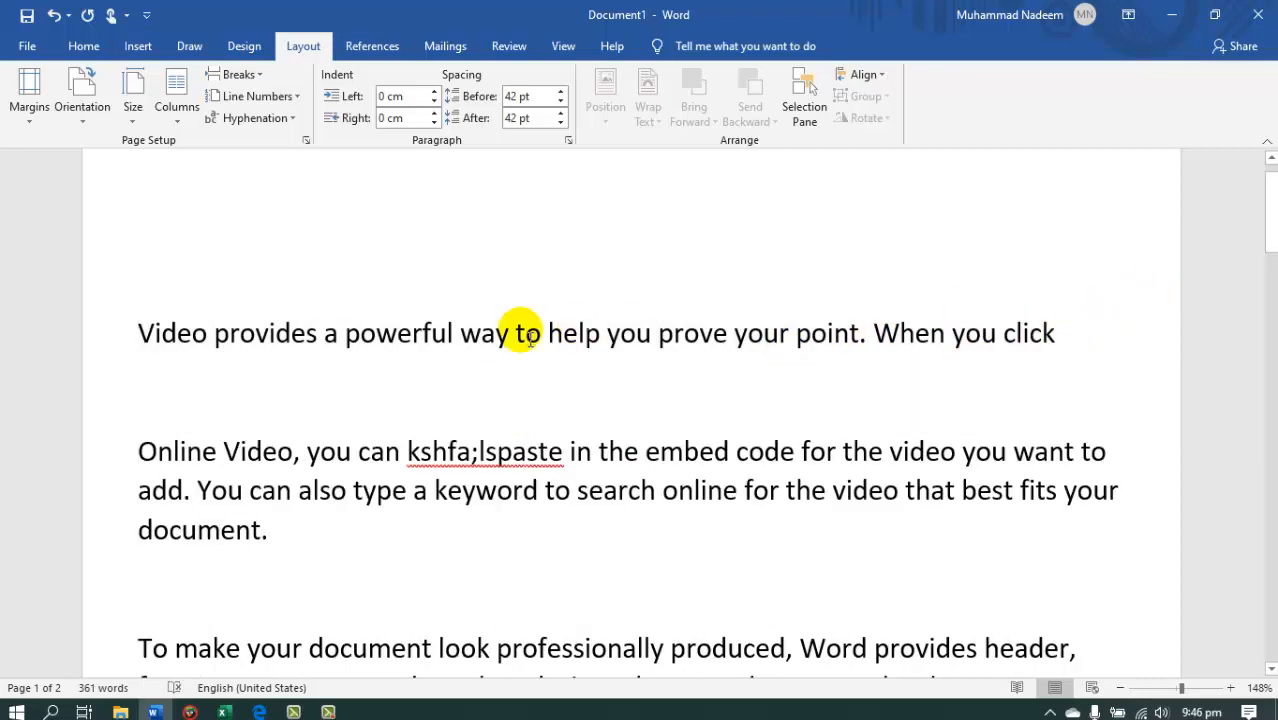
Select the one-line paragraph starting with "Video provides" and set its spacing before and after to 6 pt.
click(128, 335)
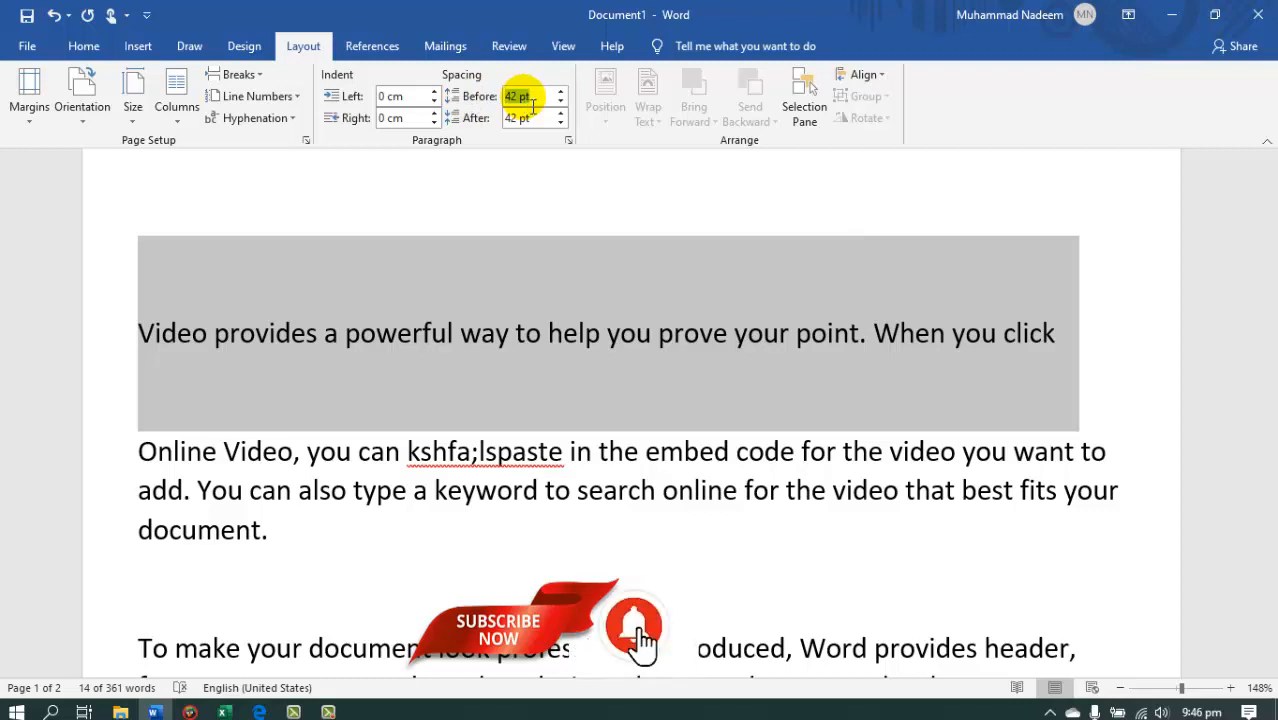
click(530, 100)
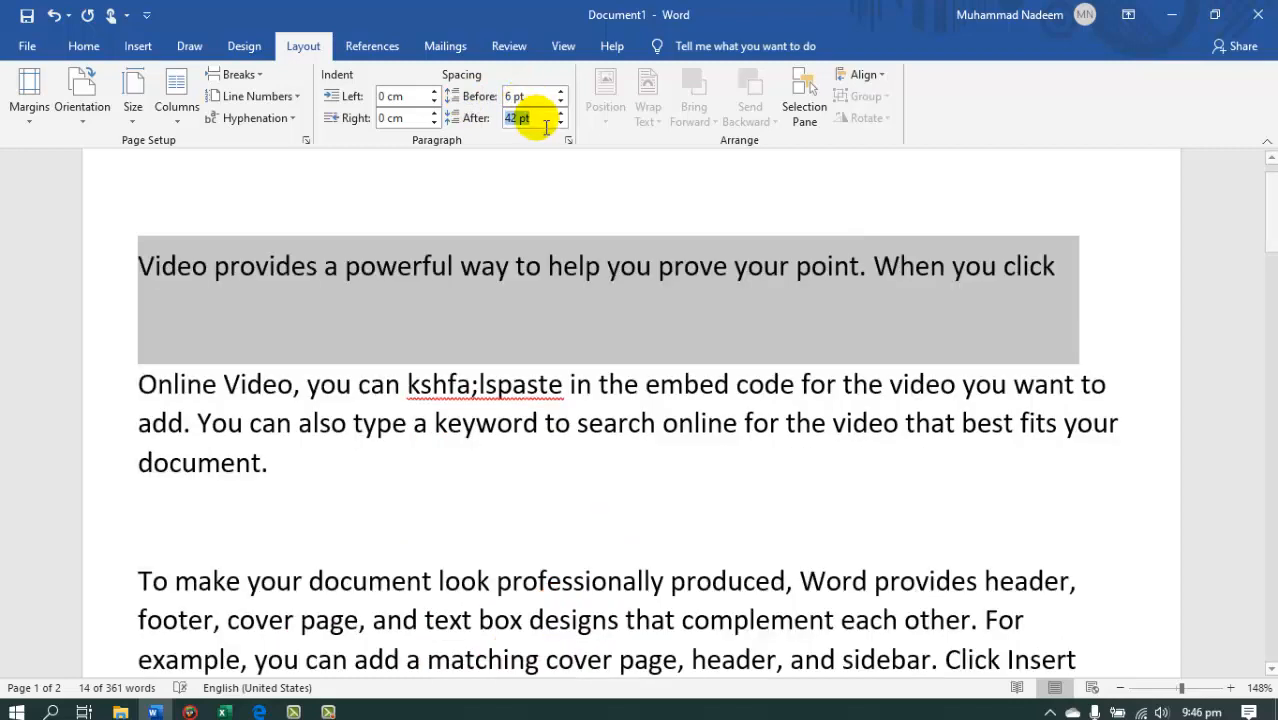
key(Return)
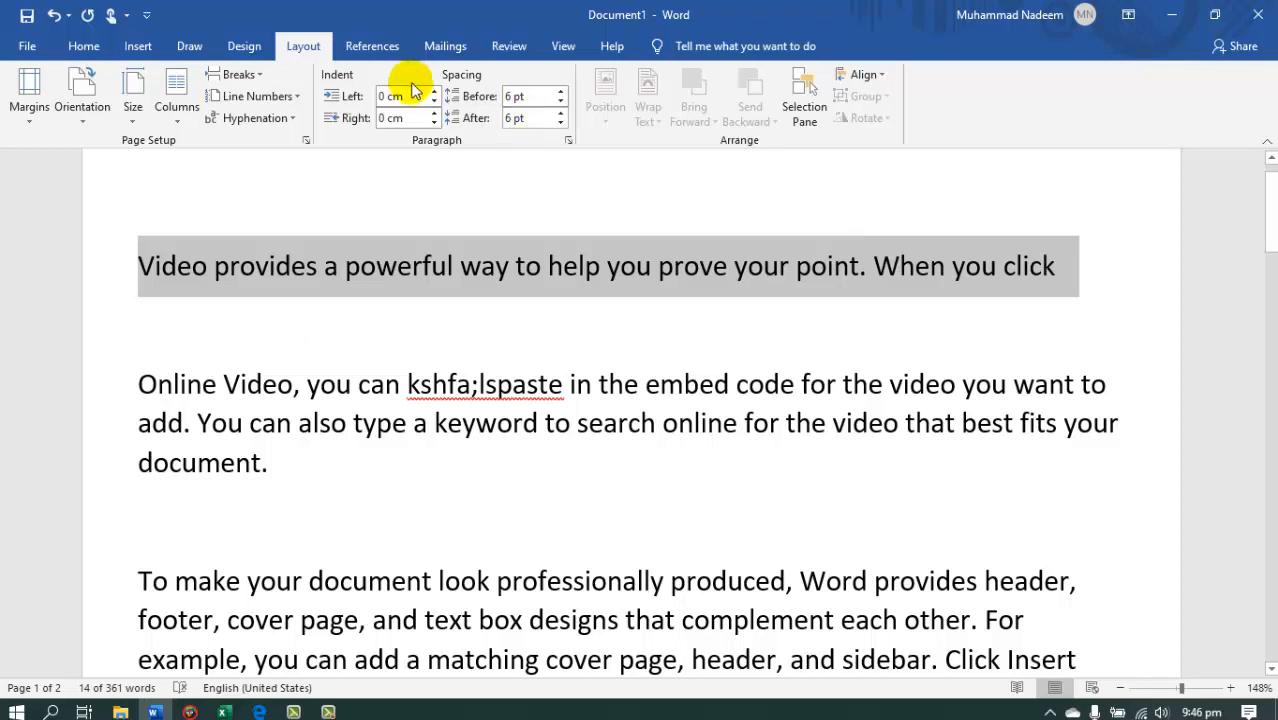
Raise the one-line first paragraph's spacing to 24 pt before and 30 pt after.
click(561, 92)
click(561, 92)
click(561, 92)
click(562, 113)
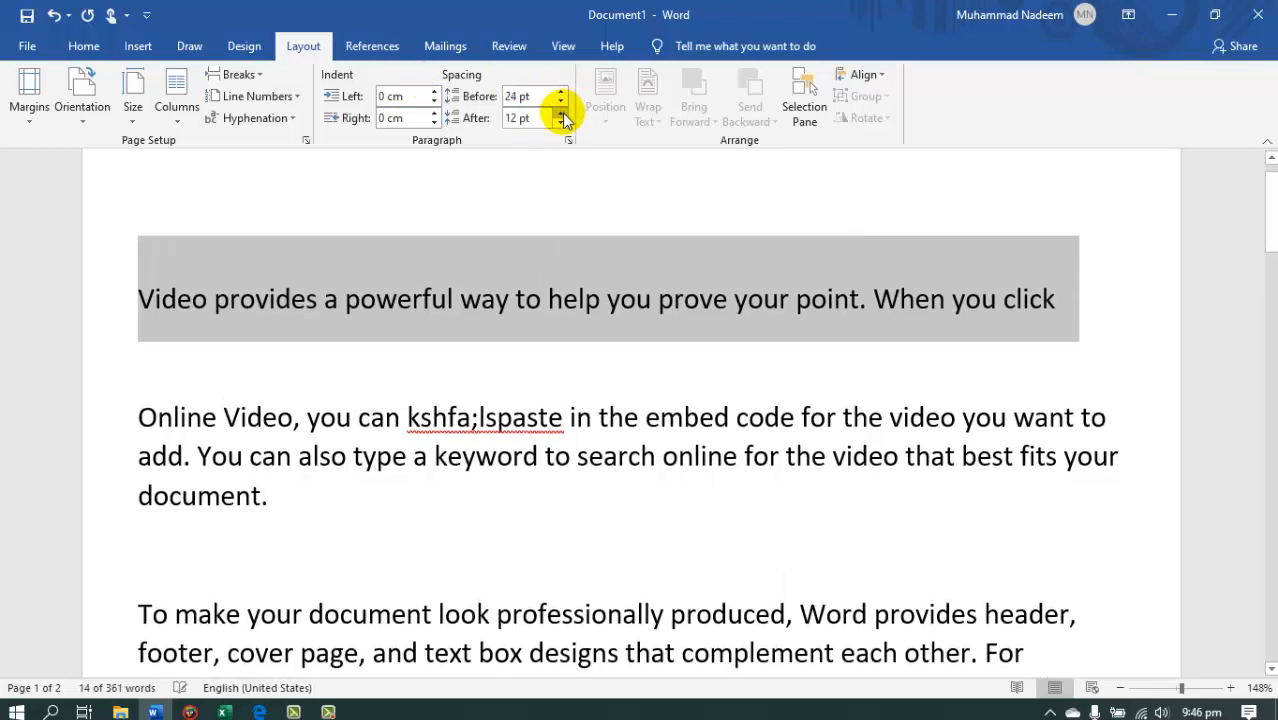
click(562, 113)
click(562, 113)
click(562, 113)
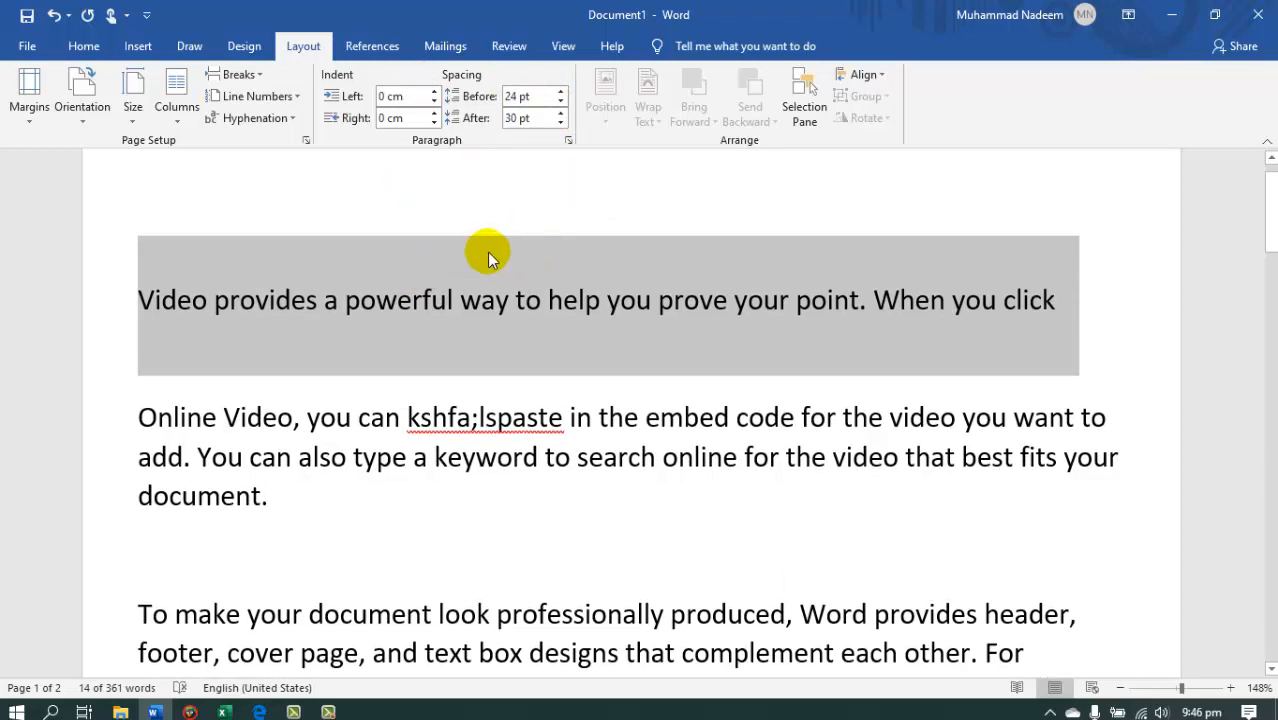
Lower the first paragraph's spacing after to 6 pt and raise it again to 30 pt.
click(561, 123)
click(561, 123)
click(561, 123)
click(561, 123)
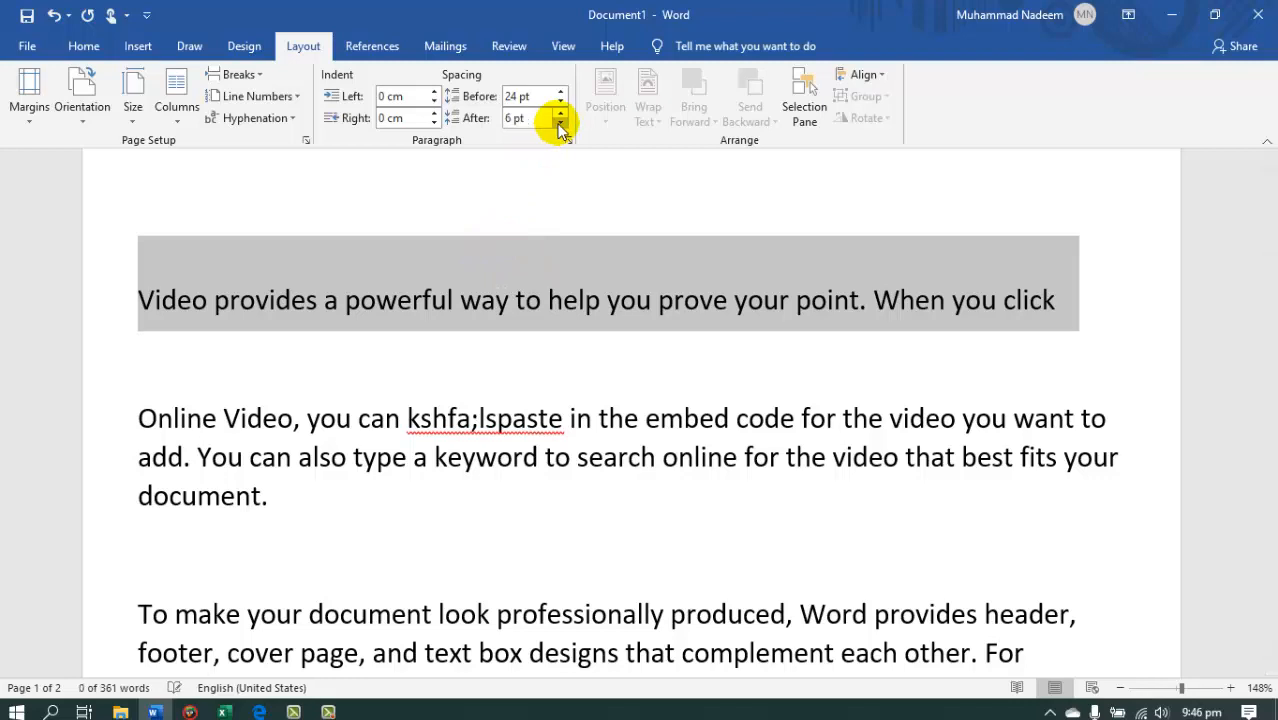
click(562, 113)
click(562, 113)
click(562, 113)
click(562, 113)
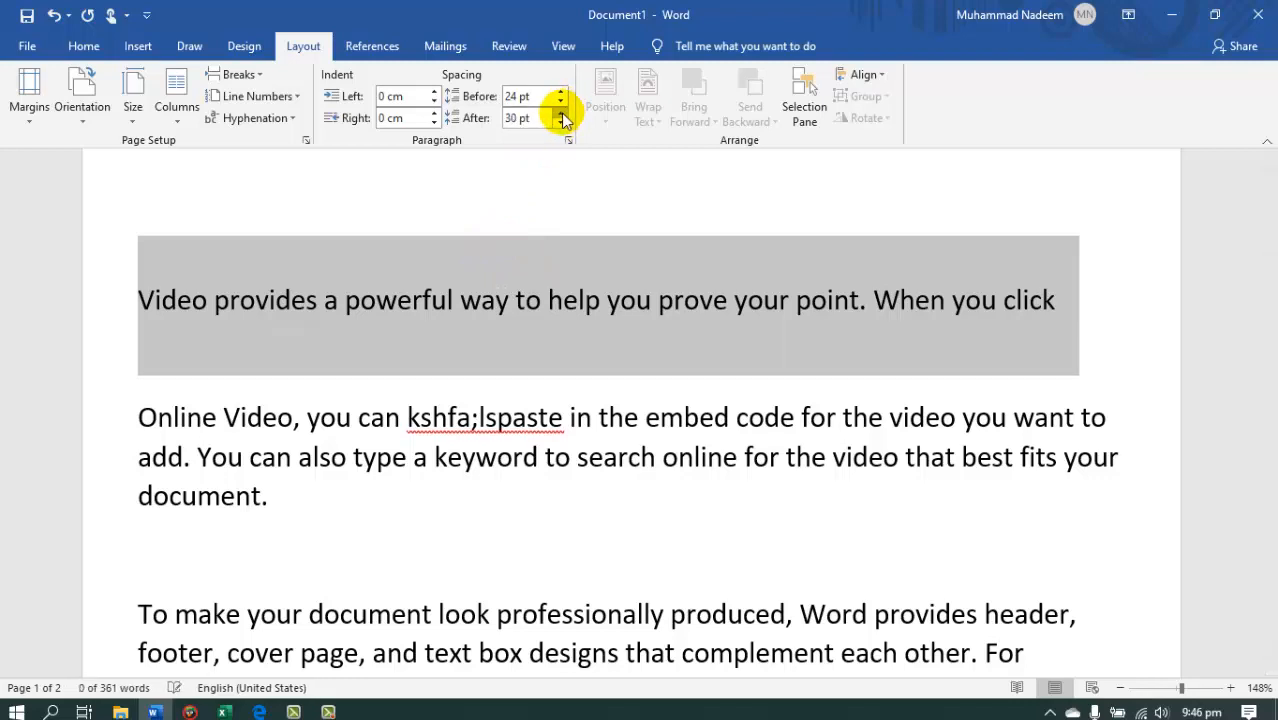
Set the first paragraph's spacing after to 6 pt and its spacing before to 0 pt.
click(561, 123)
click(561, 123)
click(561, 123)
click(561, 123)
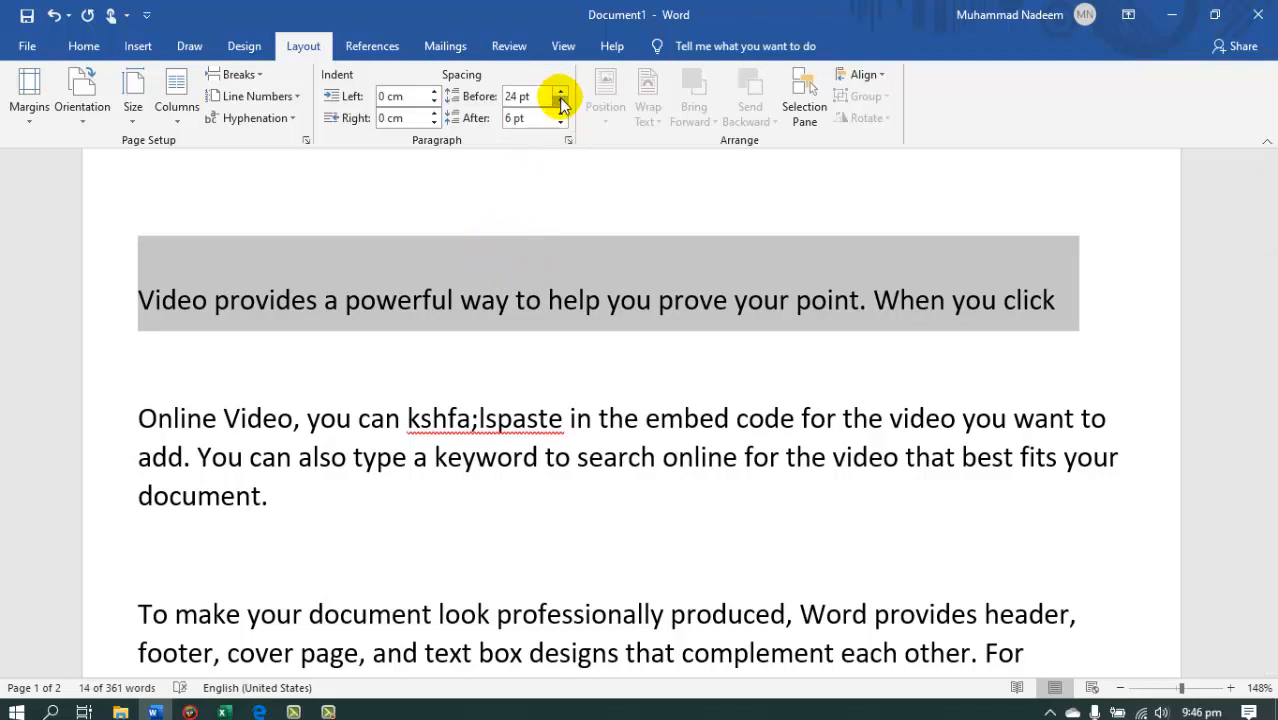
click(561, 102)
click(561, 102)
click(561, 102)
click(561, 102)
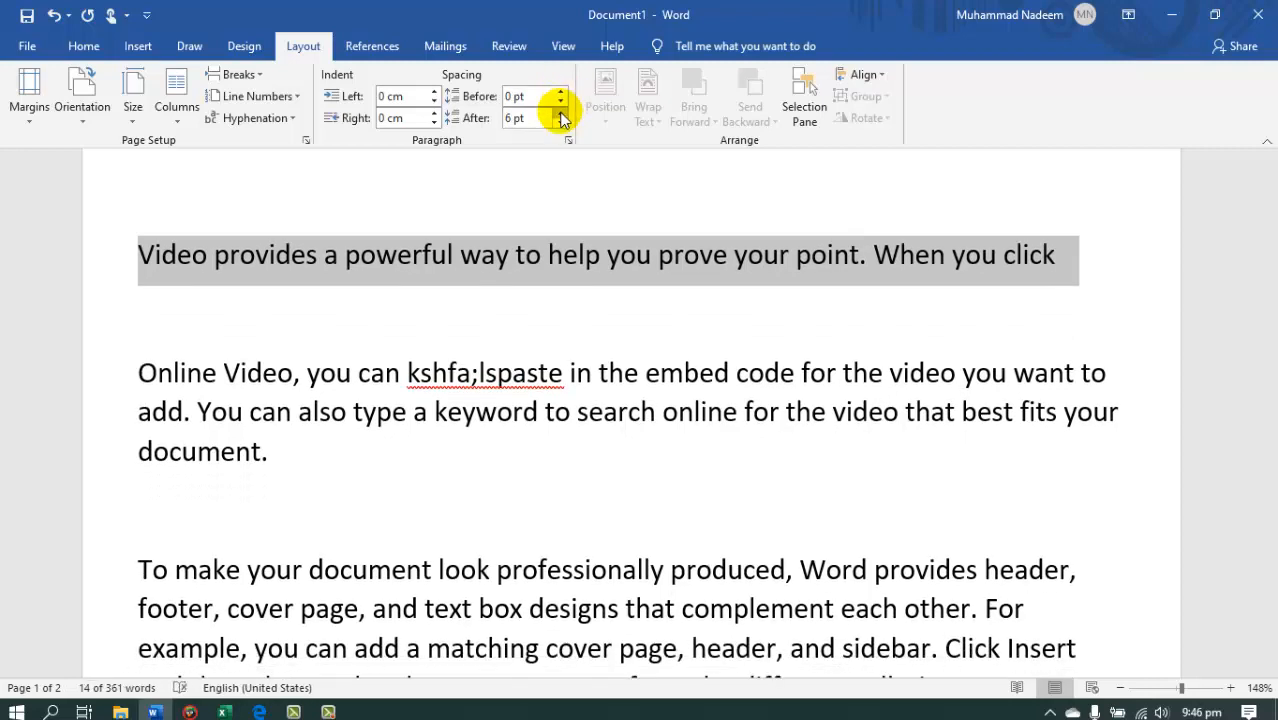
Insert three empty paragraphs after "document." at the end of the "Online Video" paragraph.
click(499, 337)
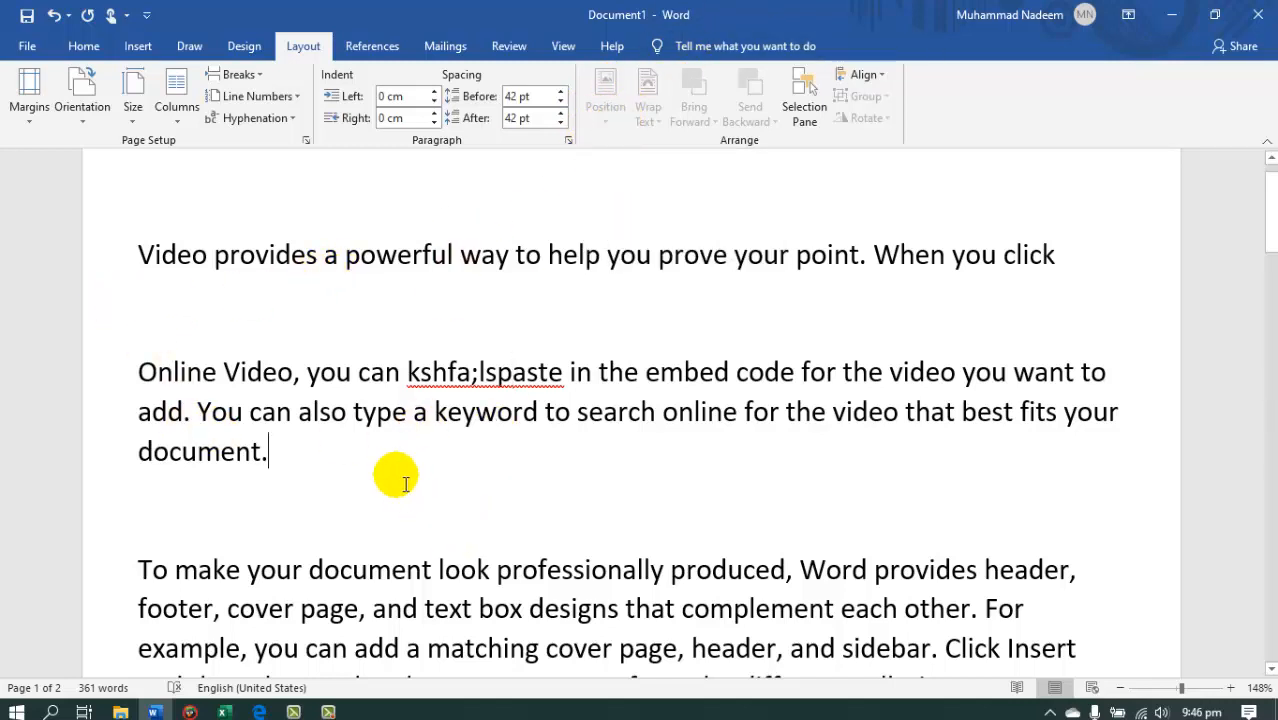
key(Return)
key(Return)
key(Return)
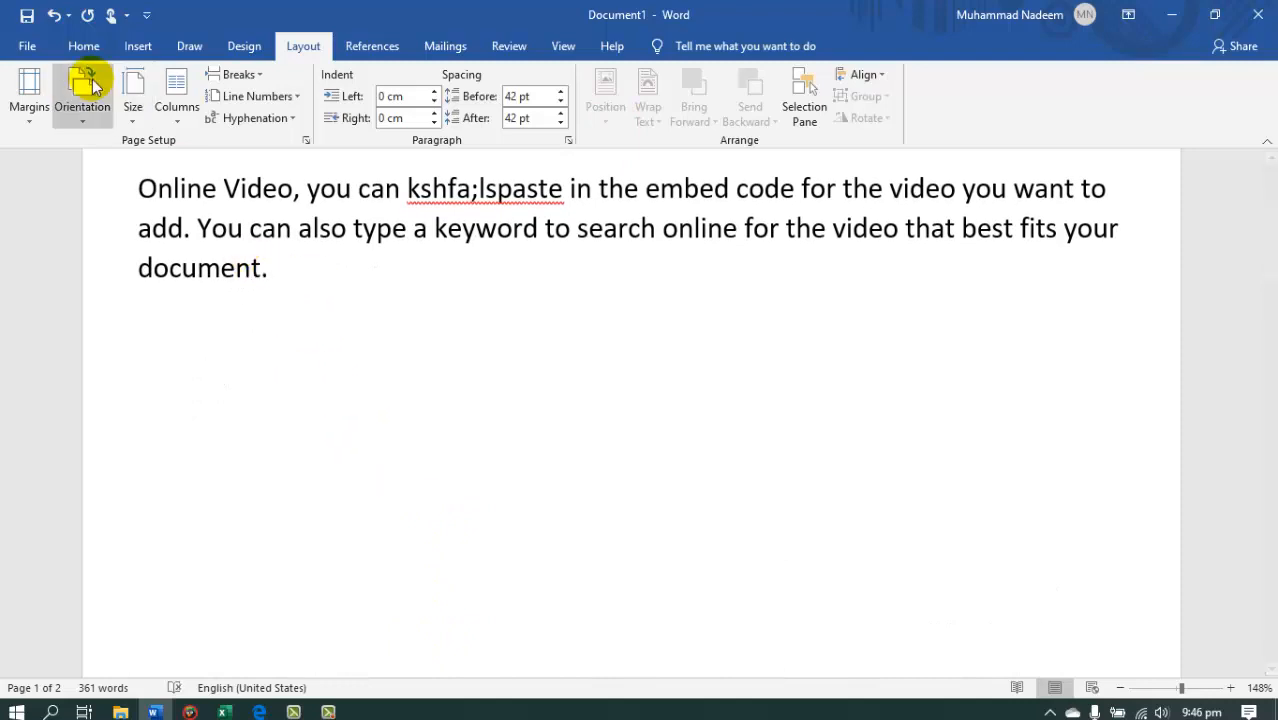
Insert the pngtree blue banner picture from the Pictures folder below the "Online Video" paragraph.
click(138, 46)
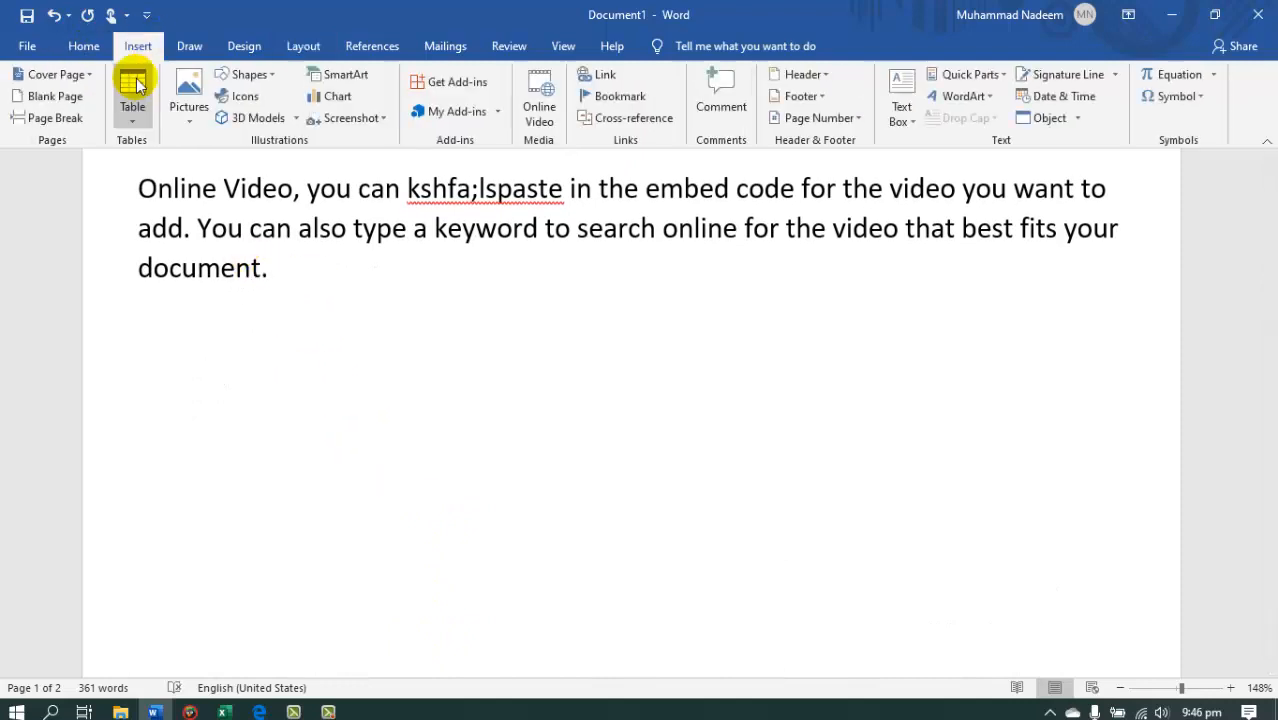
click(190, 90)
click(222, 167)
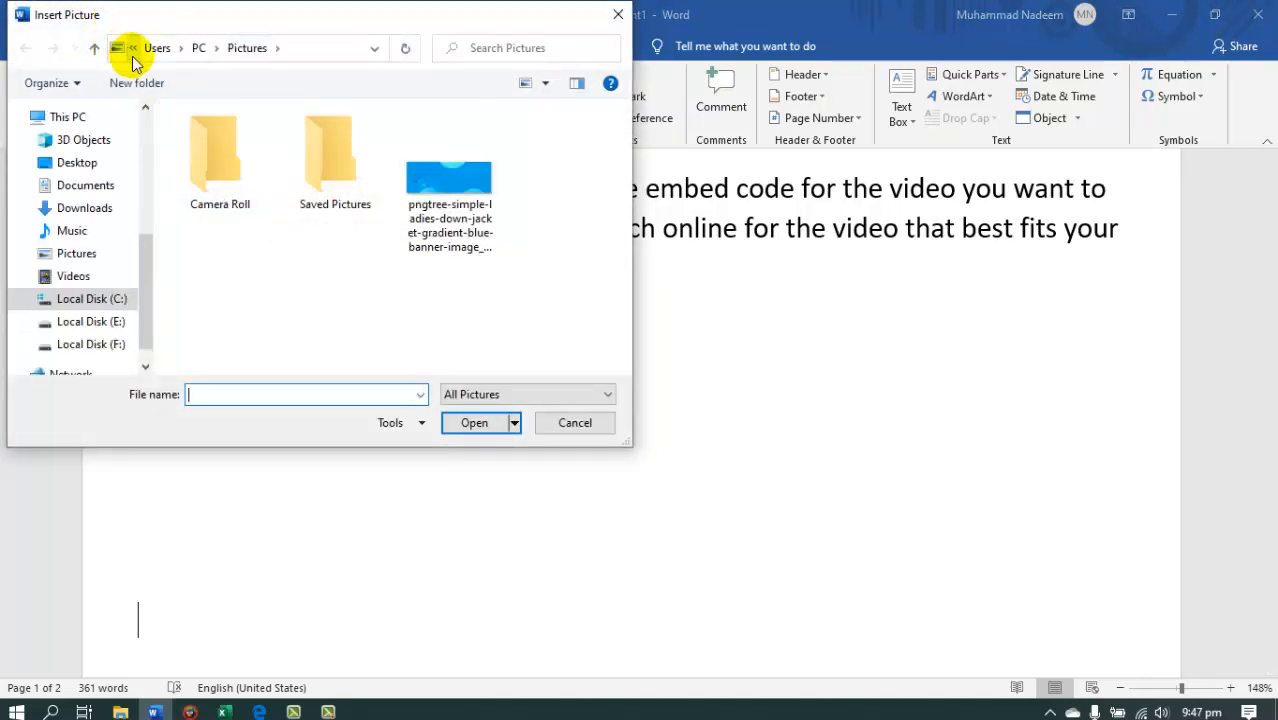
click(180, 52)
double_click(444, 185)
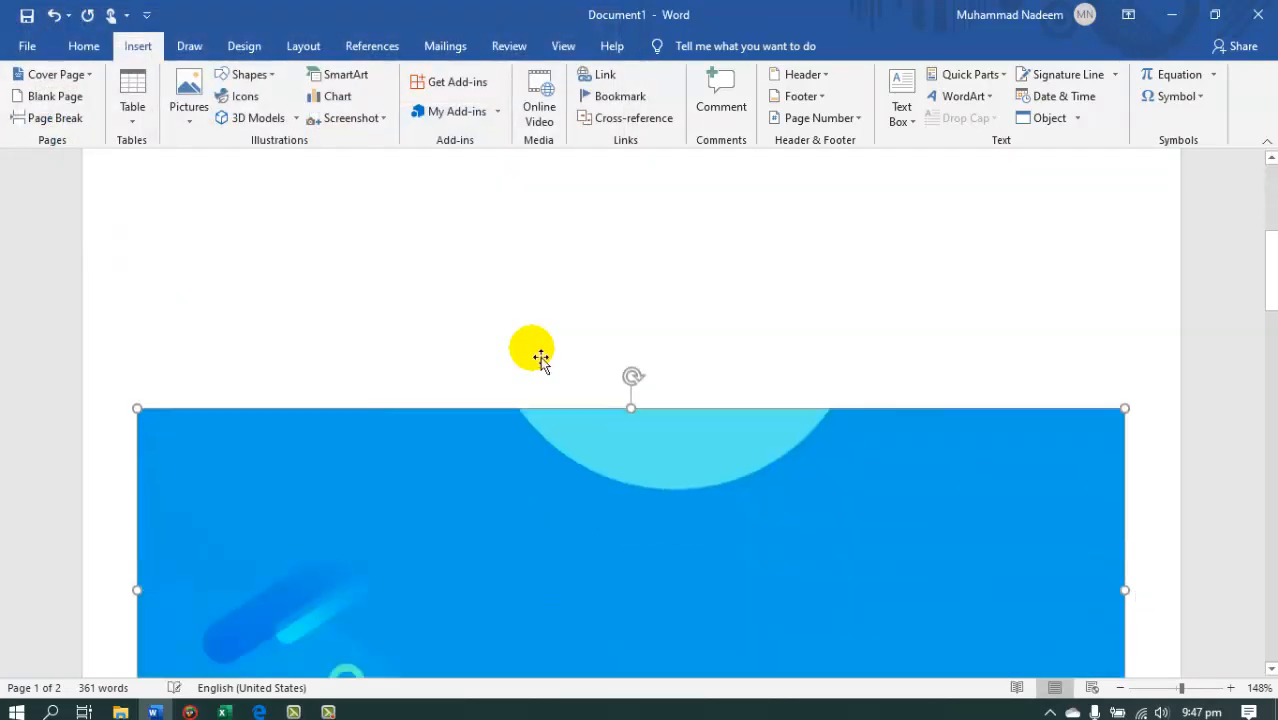
click(727, 434)
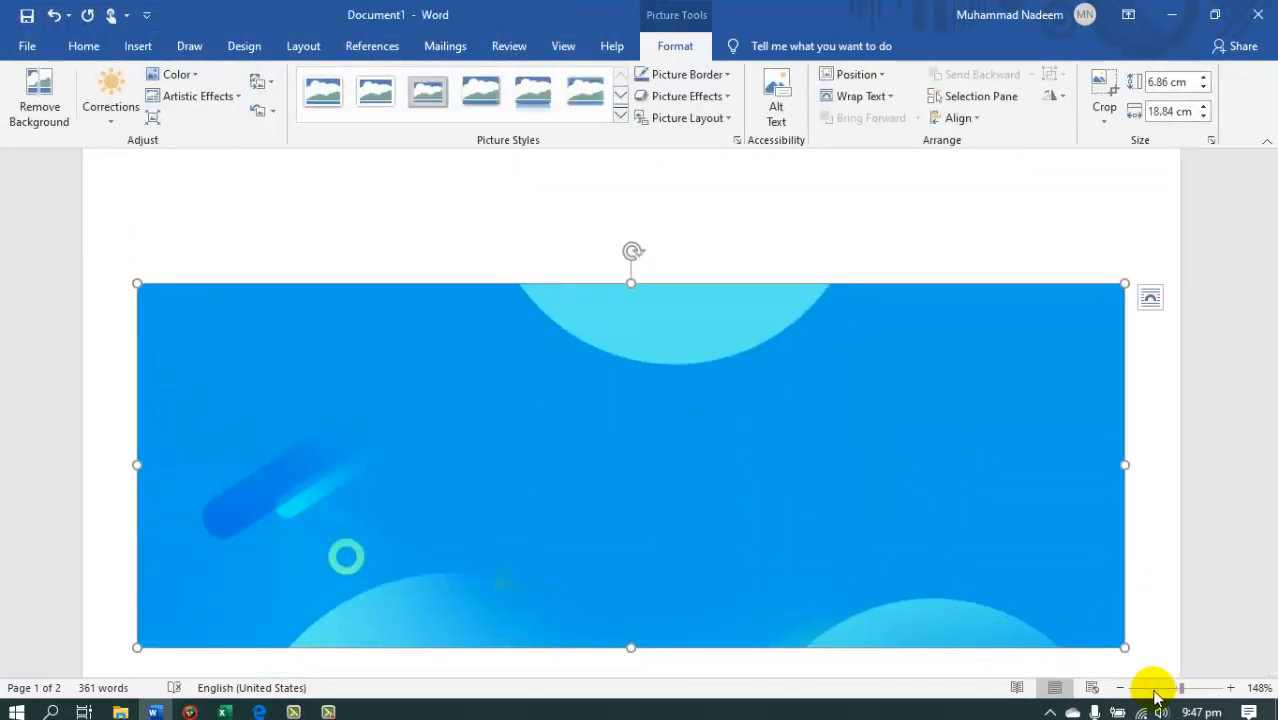
click(1153, 690)
drag(492, 386, 491, 377)
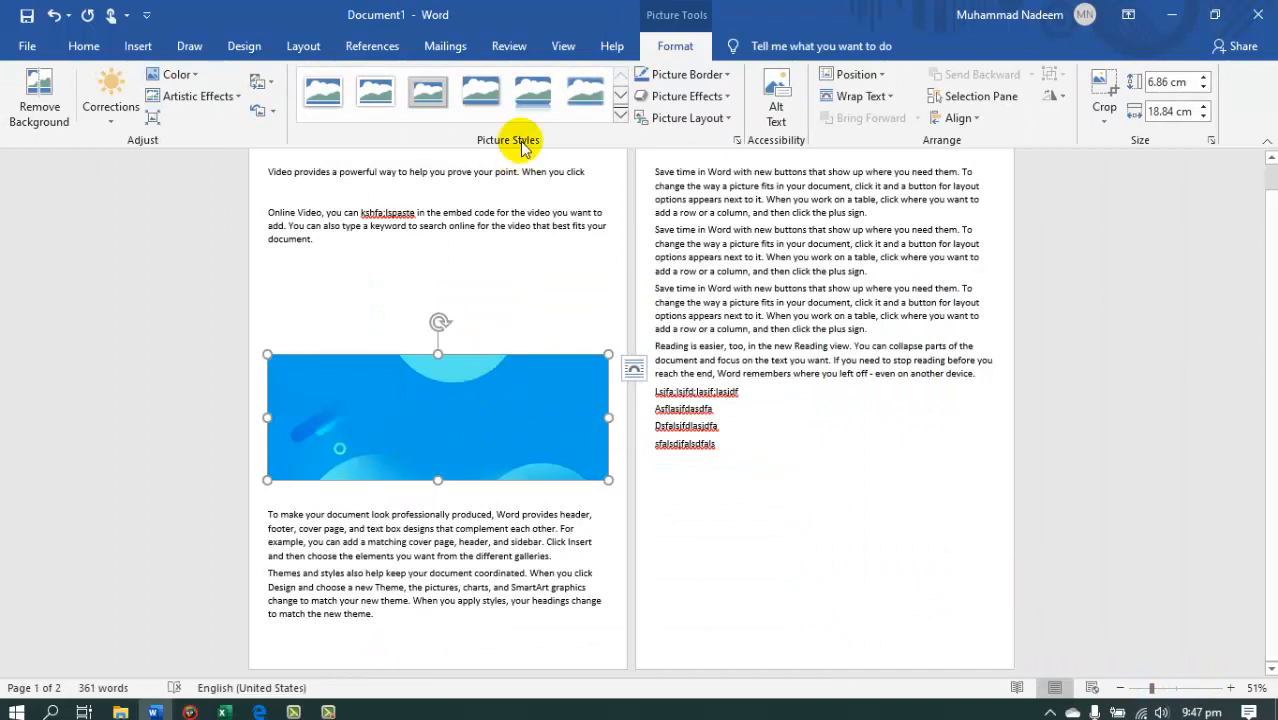
Shrink the banner picture proportionally to a little under half its width.
click(295, 47)
click(612, 118)
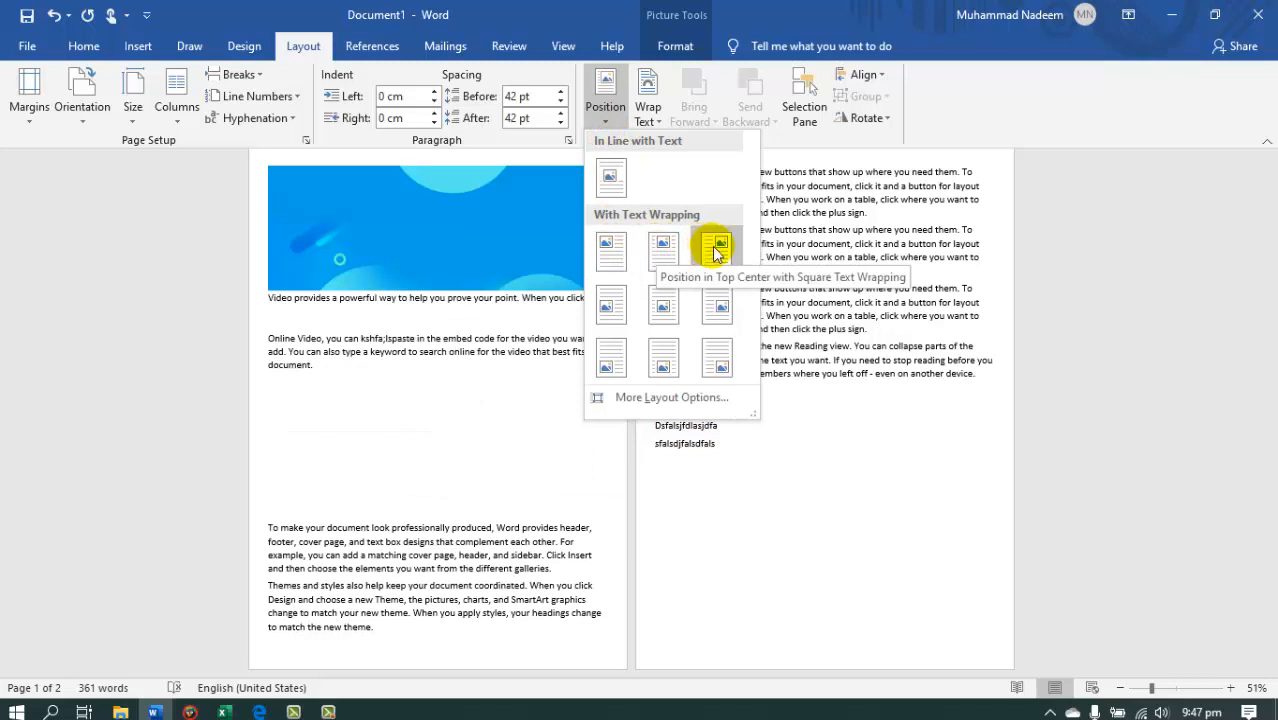
click(428, 400)
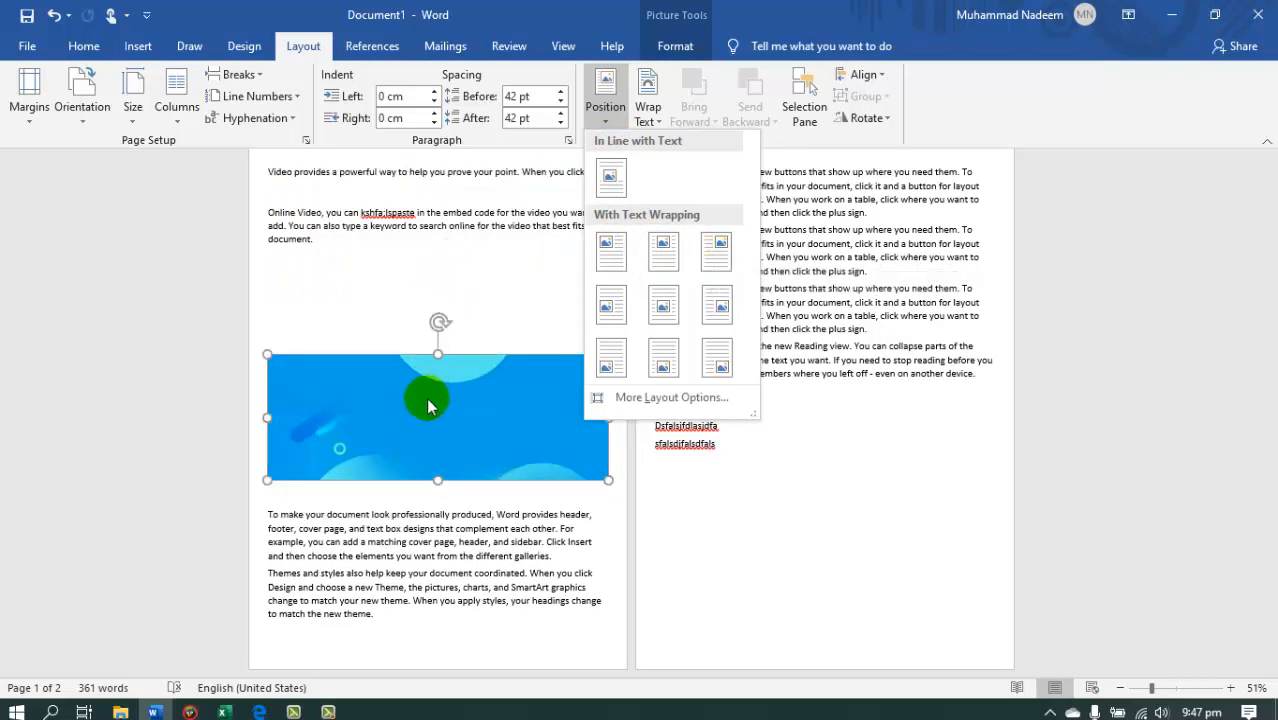
drag(267, 357, 456, 426)
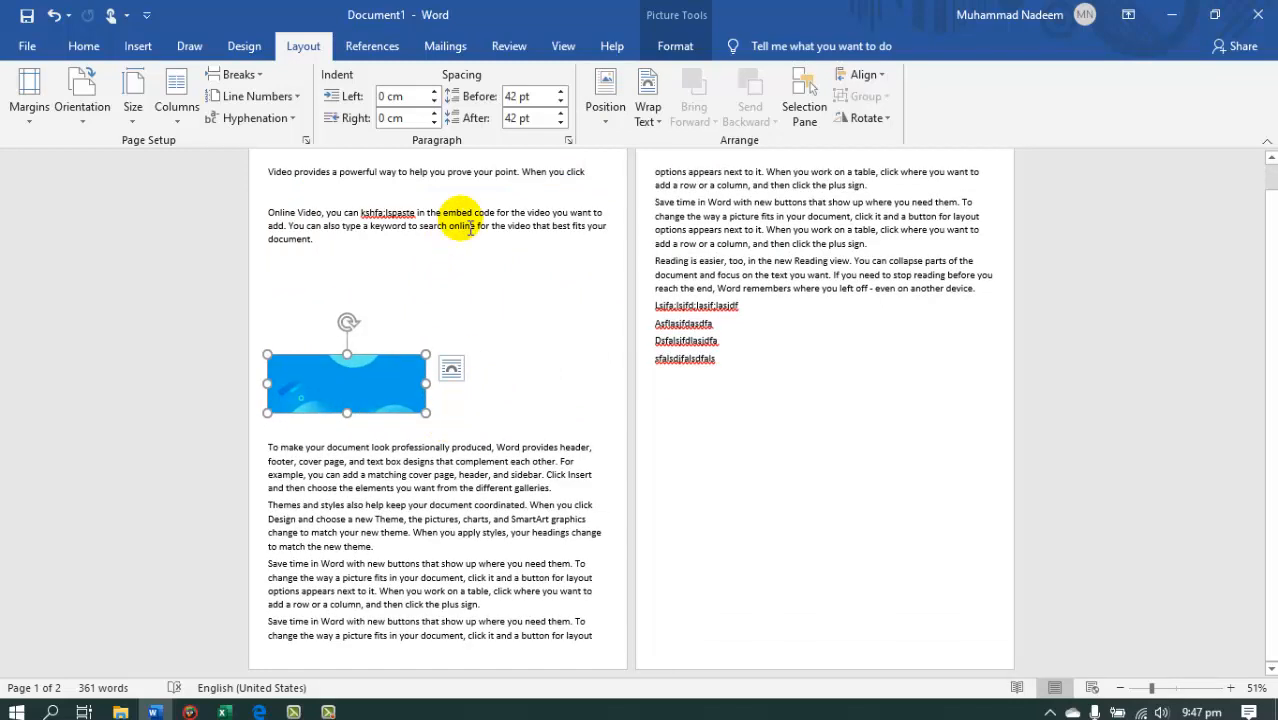
Position the picture in the top center of the first page with square text wrapping.
click(607, 95)
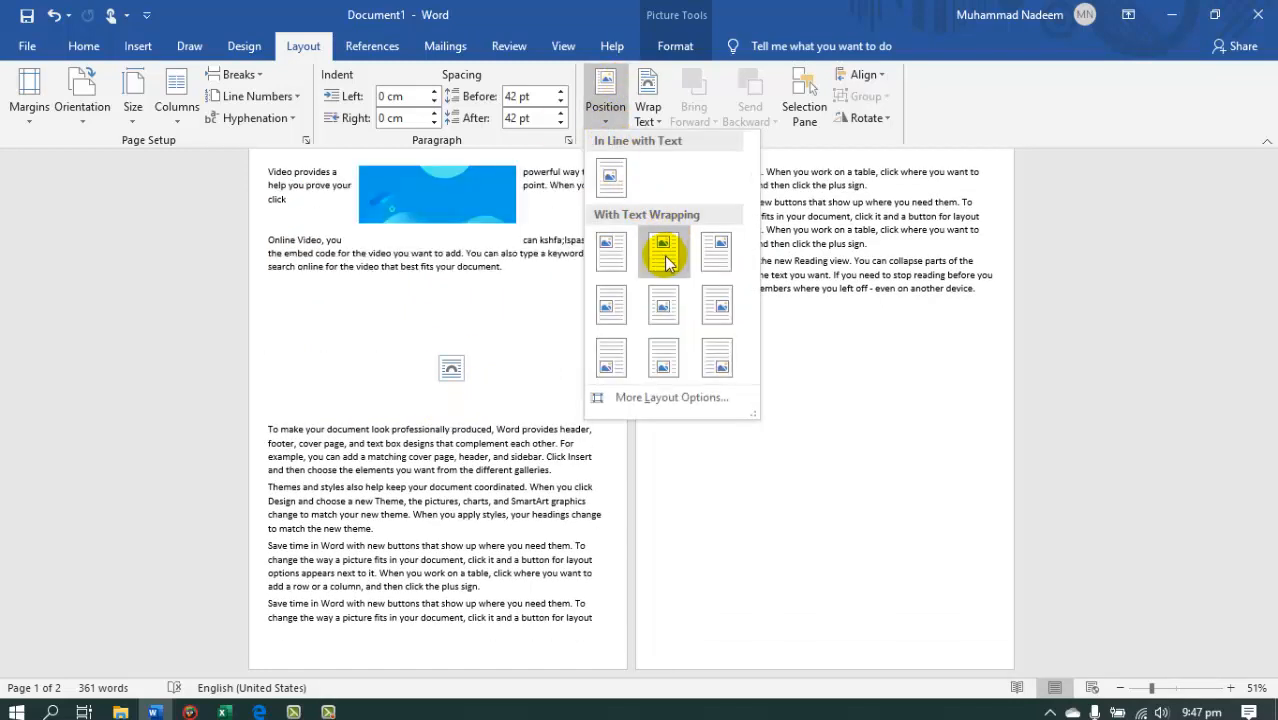
click(667, 254)
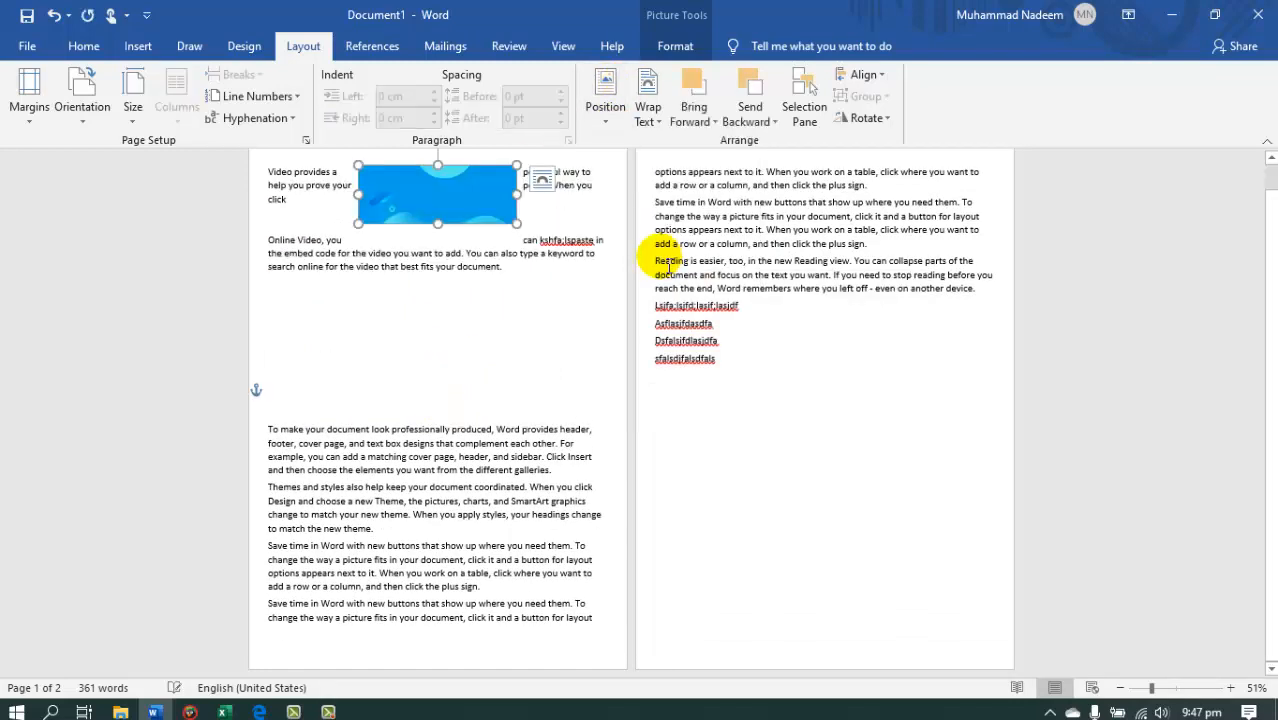
click(560, 255)
drag(1270, 350, 1266, 246)
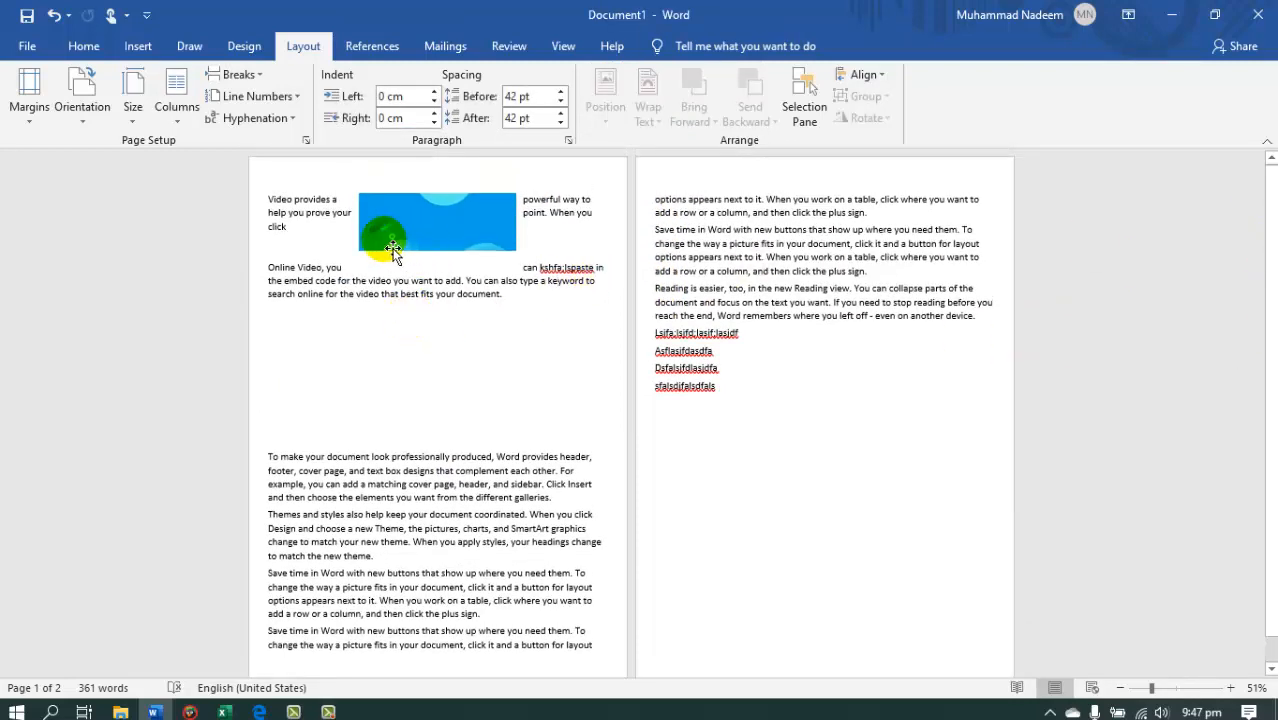
Position the picture in the bottom center of the first page with square text wrapping.
click(444, 237)
click(605, 100)
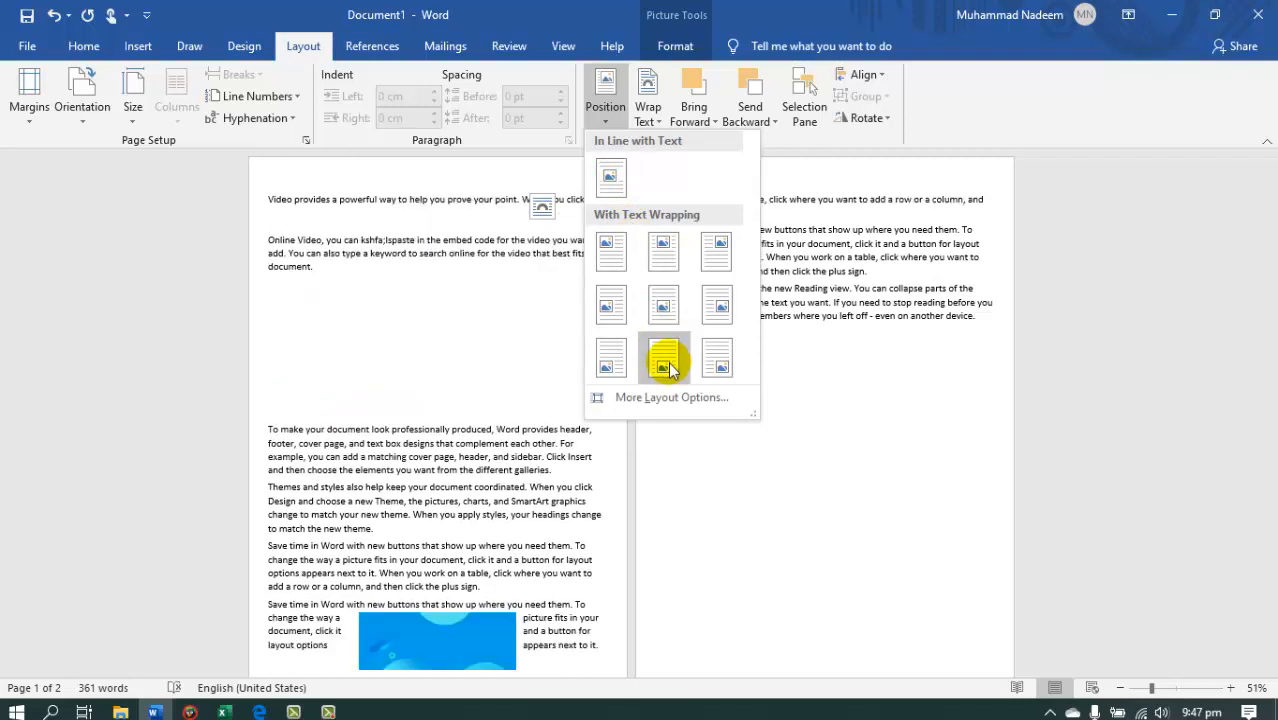
click(665, 365)
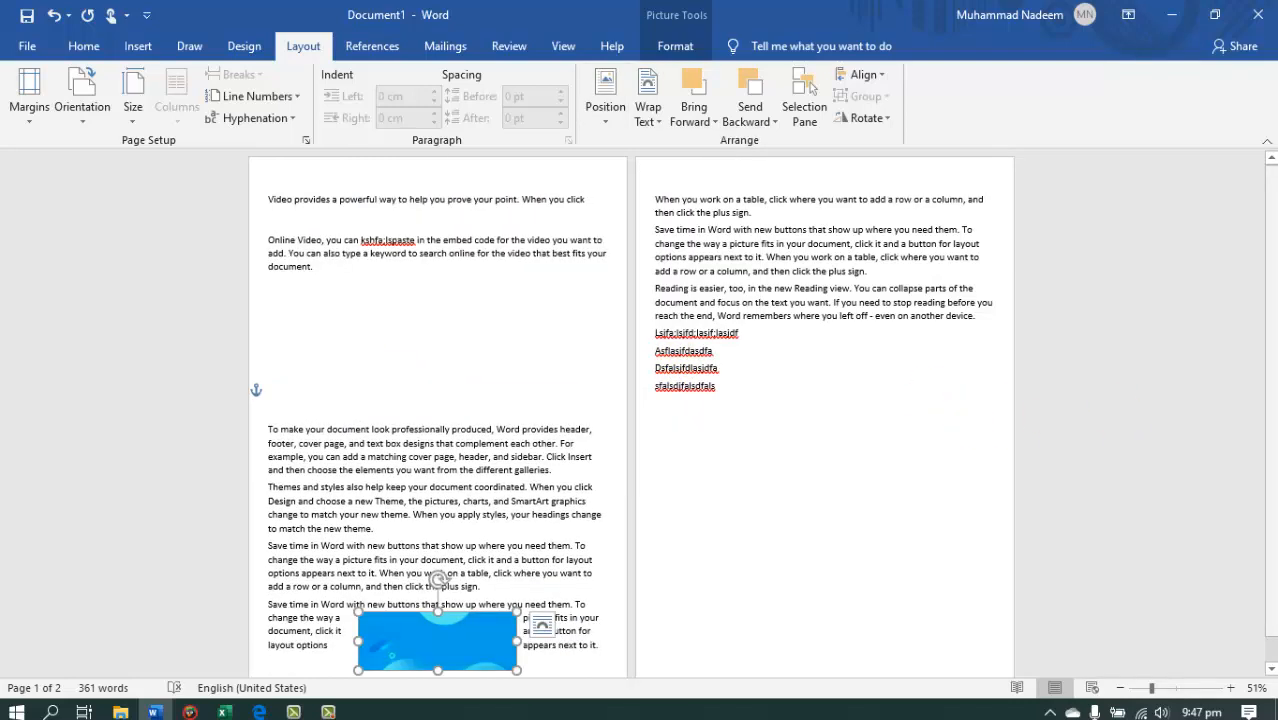
scroll(996, 419, down, 1)
drag(1271, 371, 1271, 372)
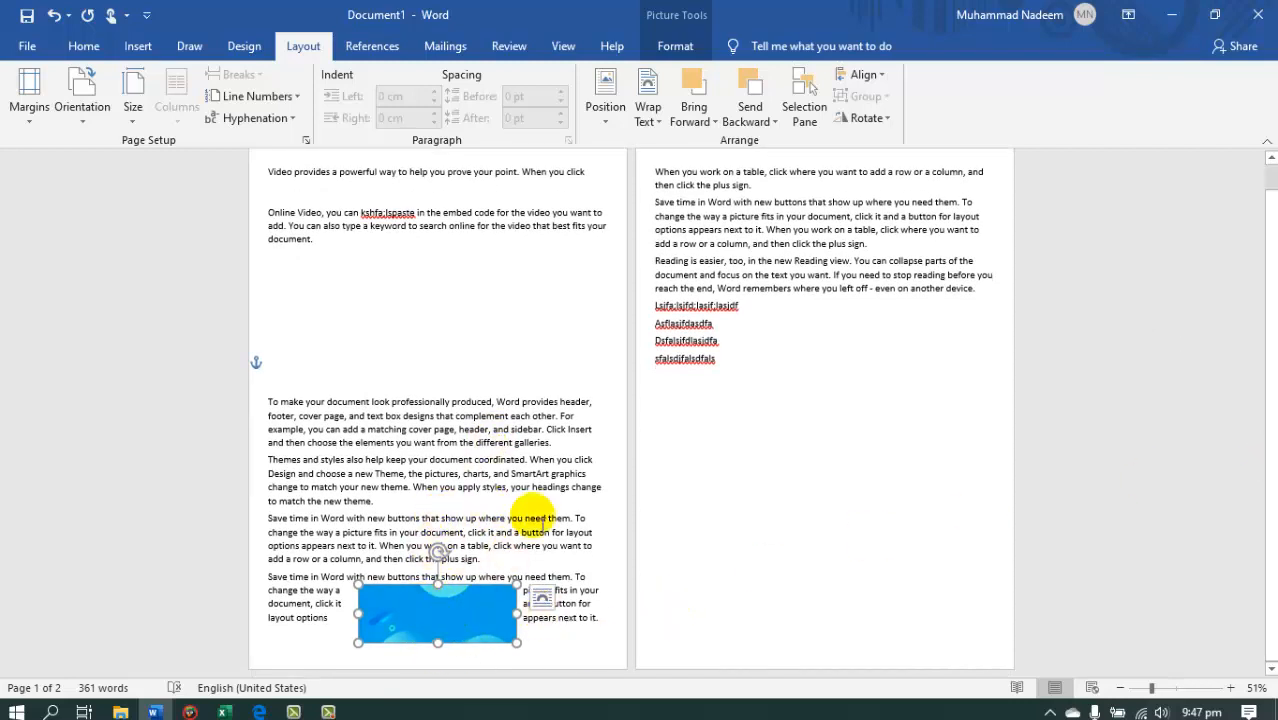
Move the picture into the empty space above the "To make your document look professionally produced" paragraph.
click(604, 104)
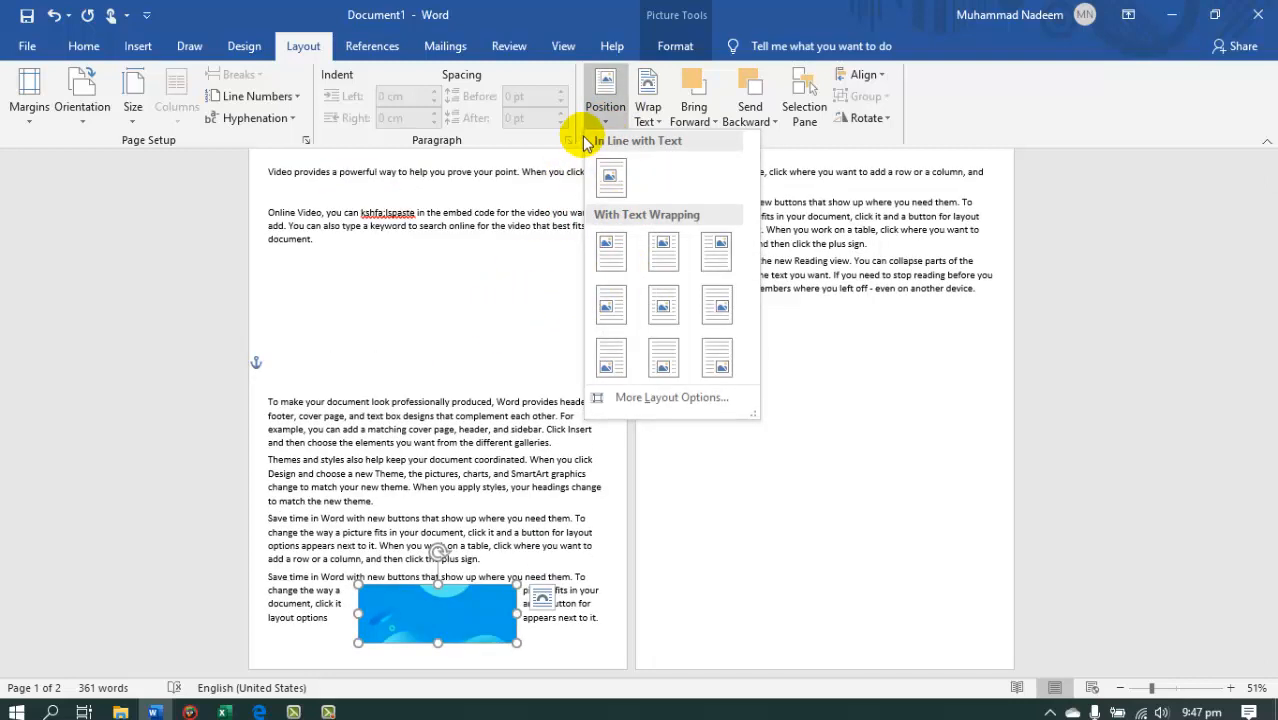
click(660, 121)
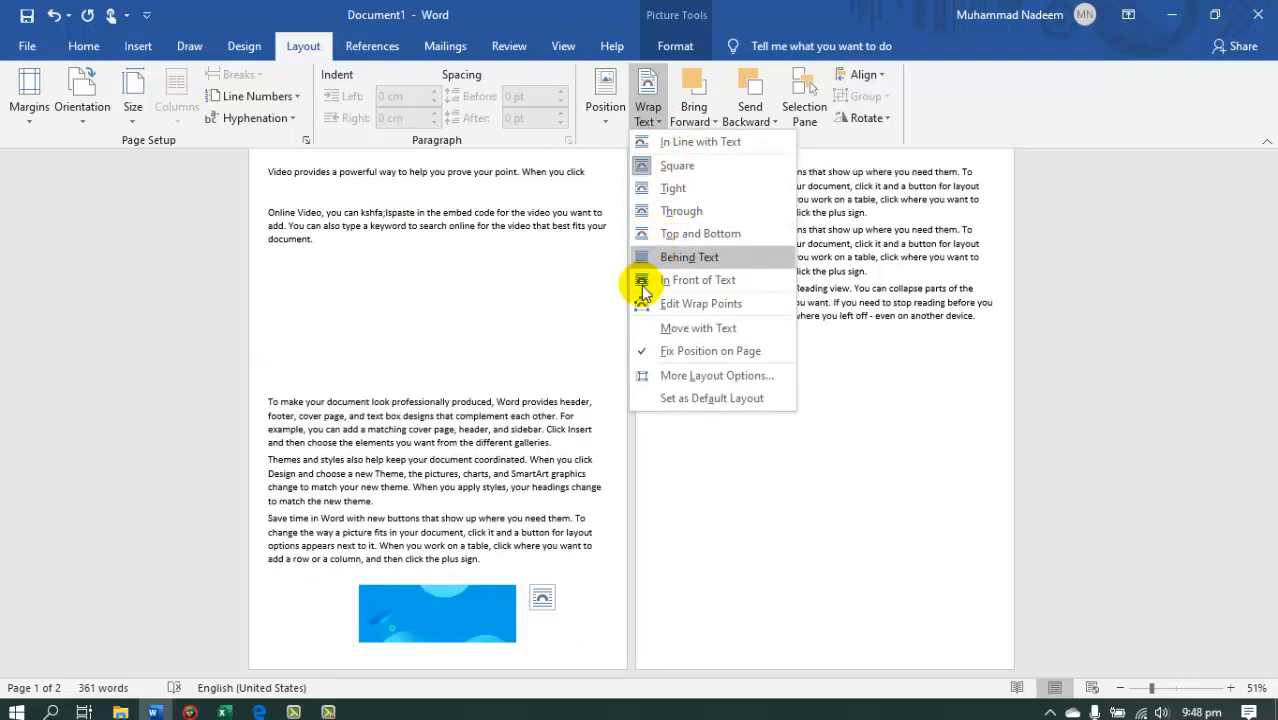
click(447, 612)
drag(413, 668, 420, 535)
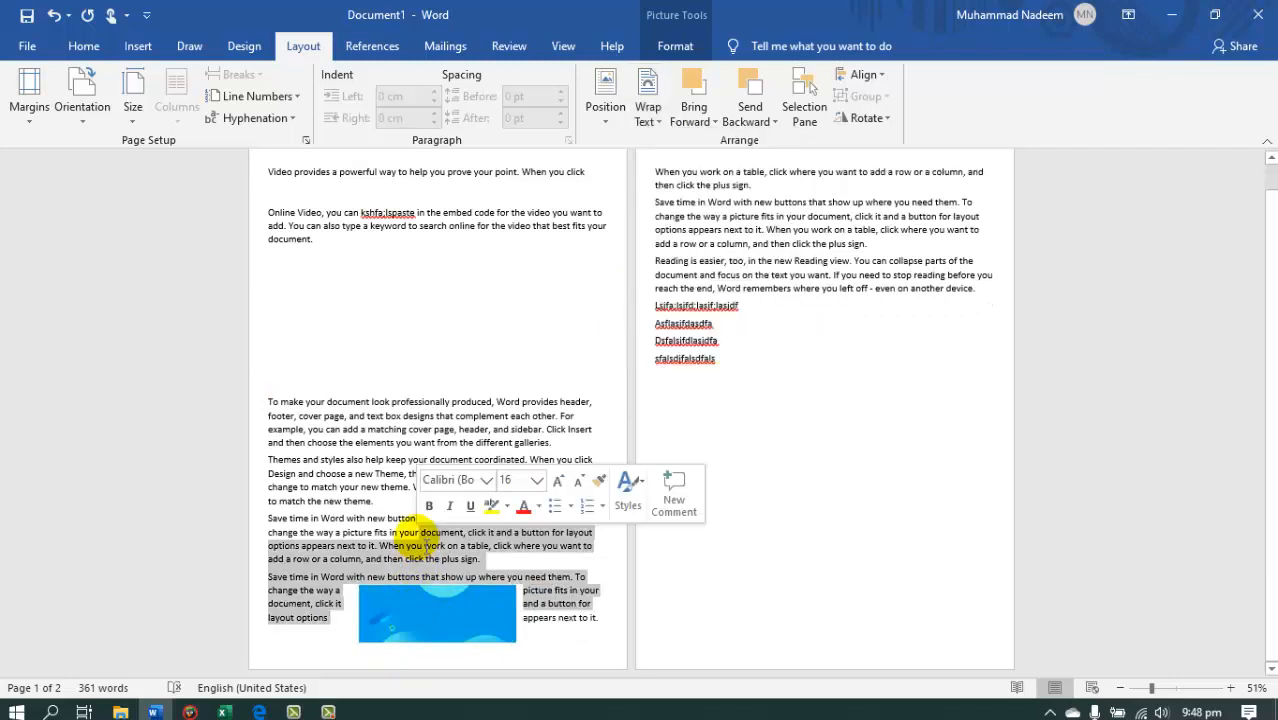
click(416, 638)
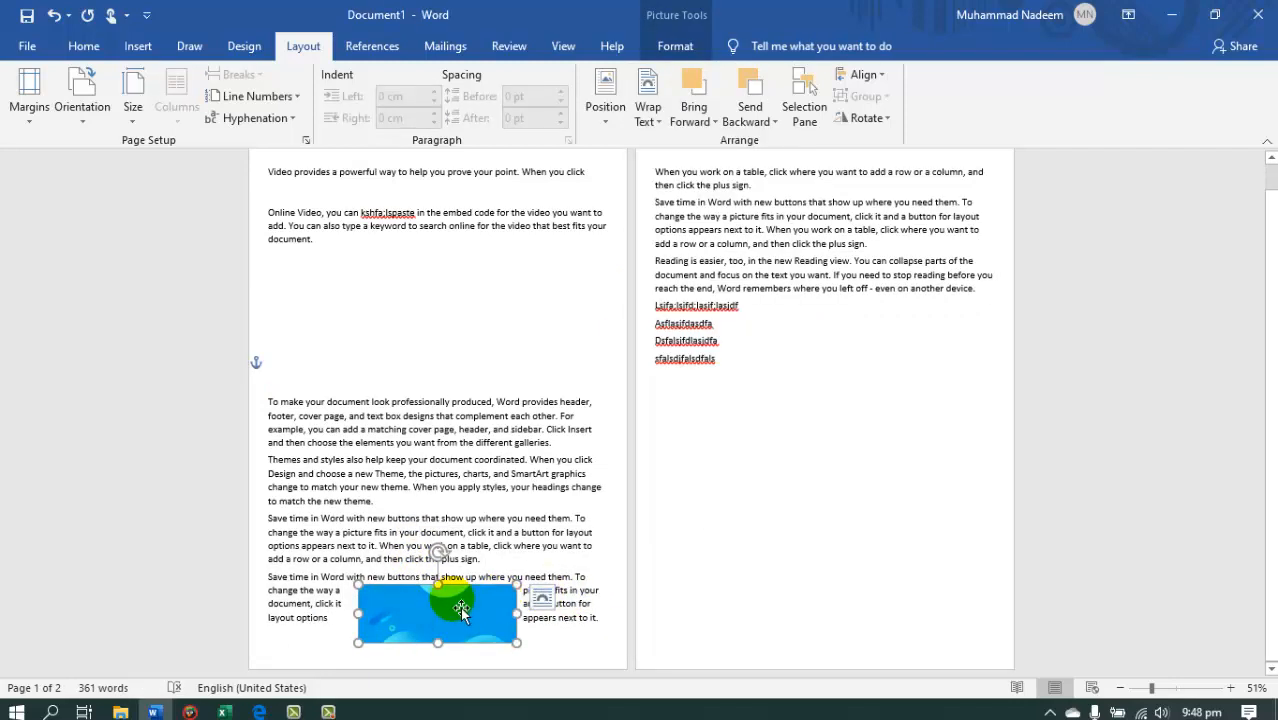
drag(450, 605, 466, 329)
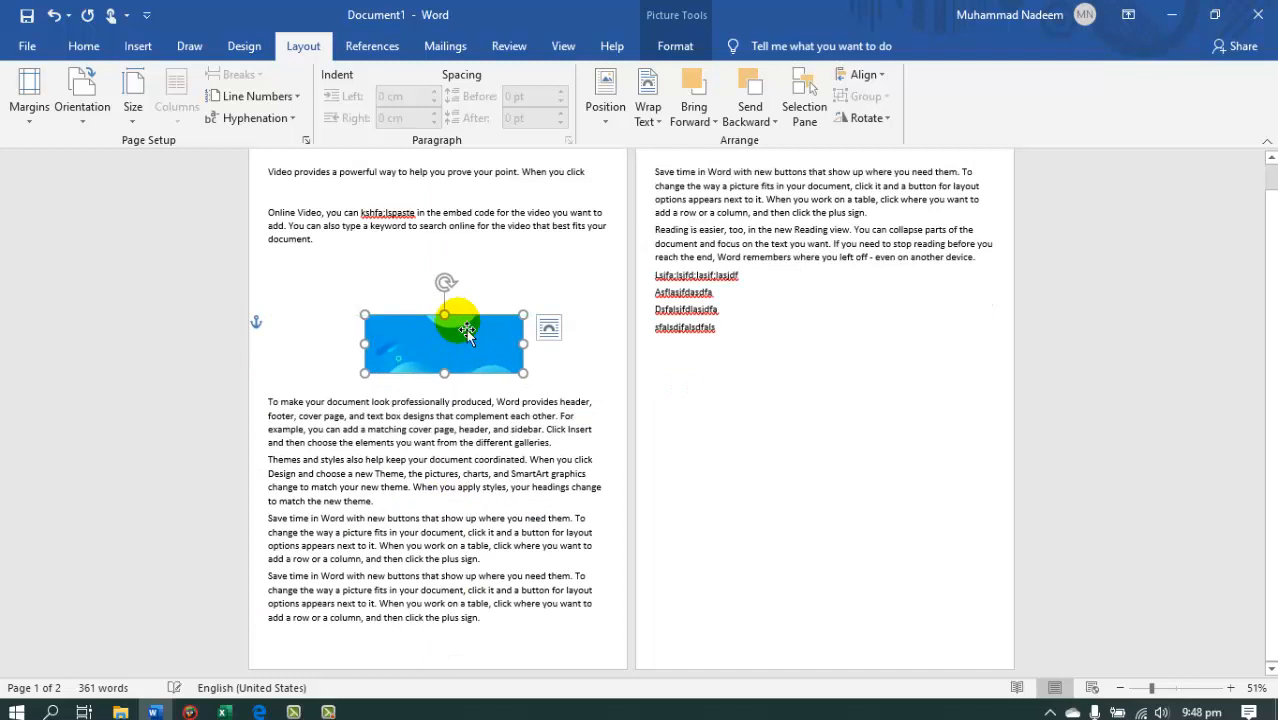
Move the picture into the "Save time in Word" paragraph at the start of the second page.
click(650, 118)
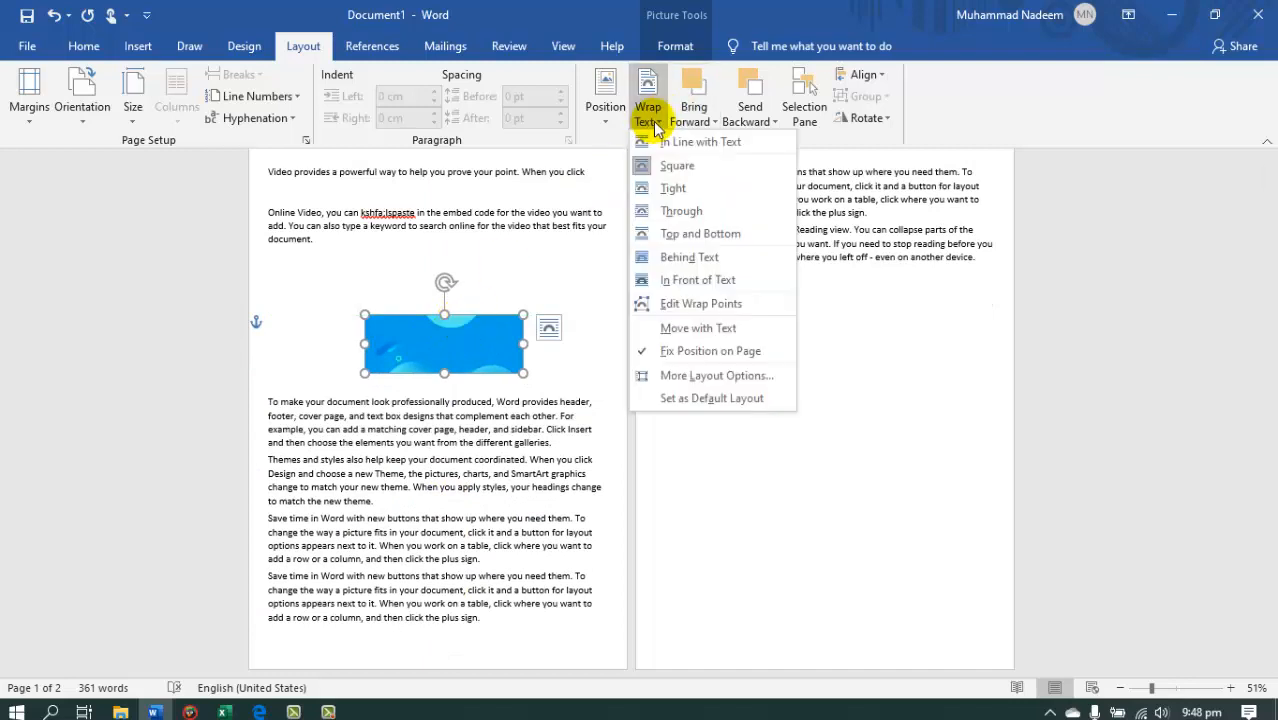
click(905, 241)
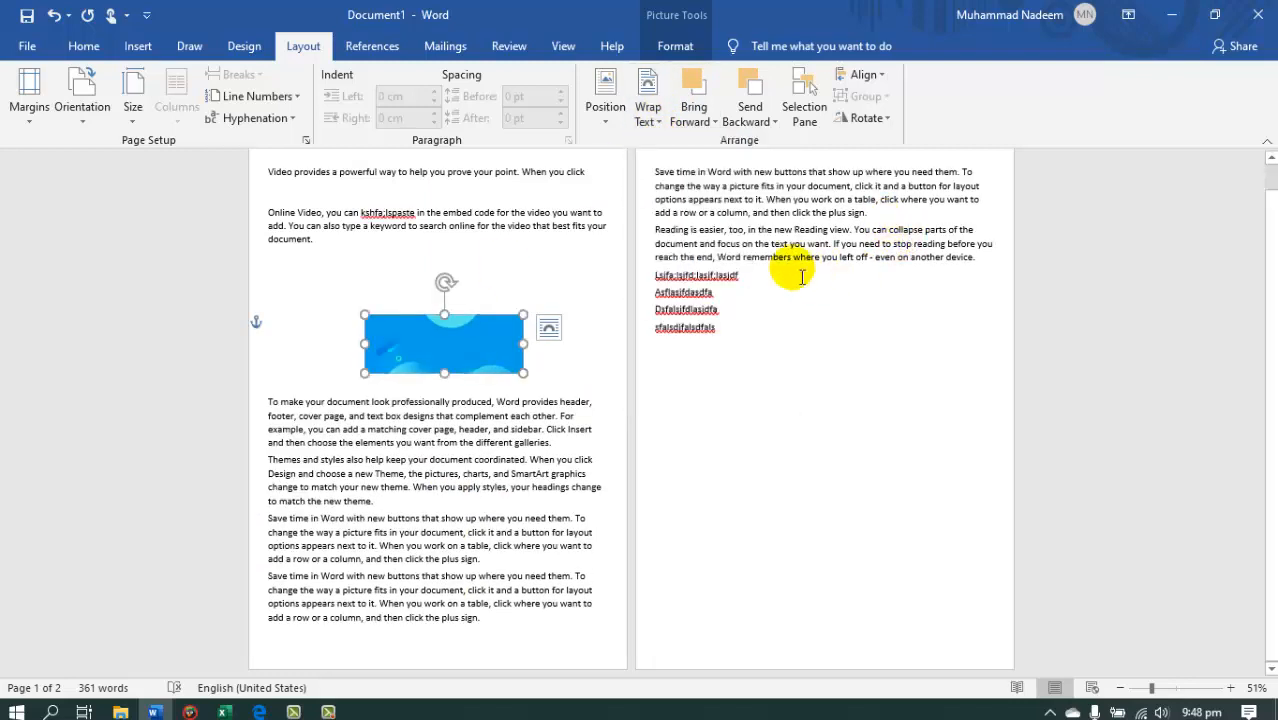
click(763, 277)
drag(984, 263, 652, 168)
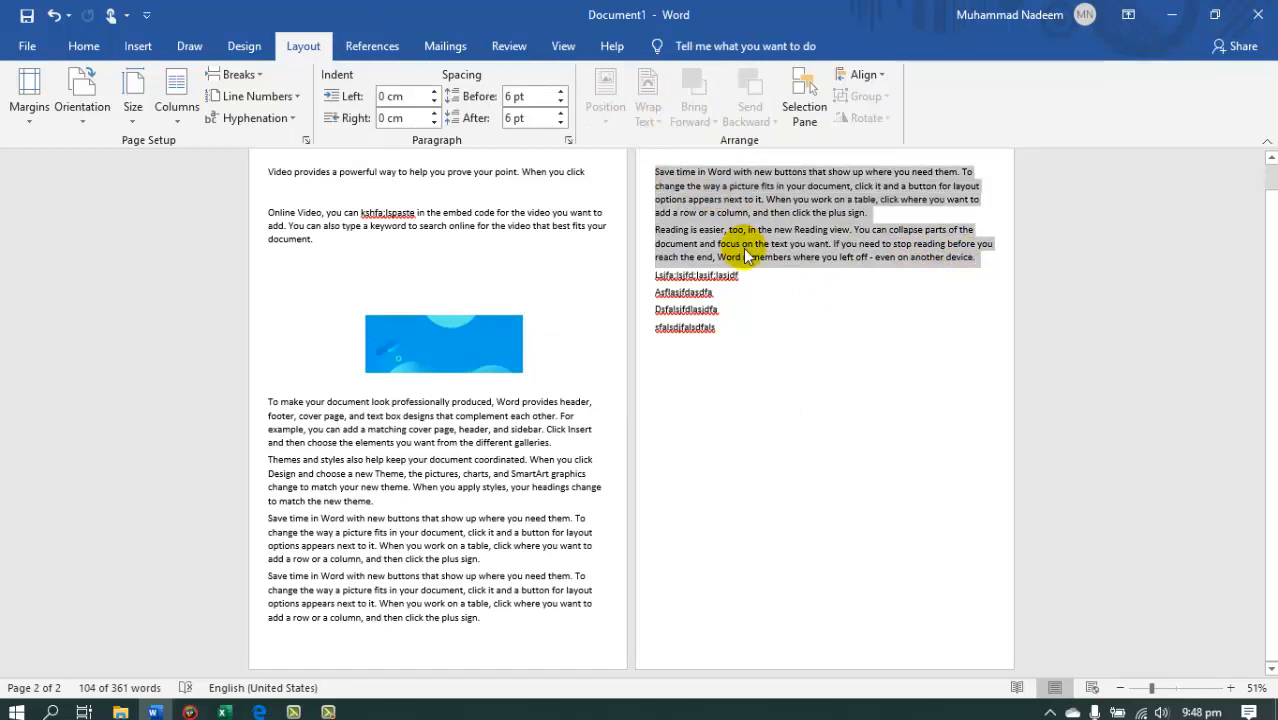
drag(452, 374, 807, 238)
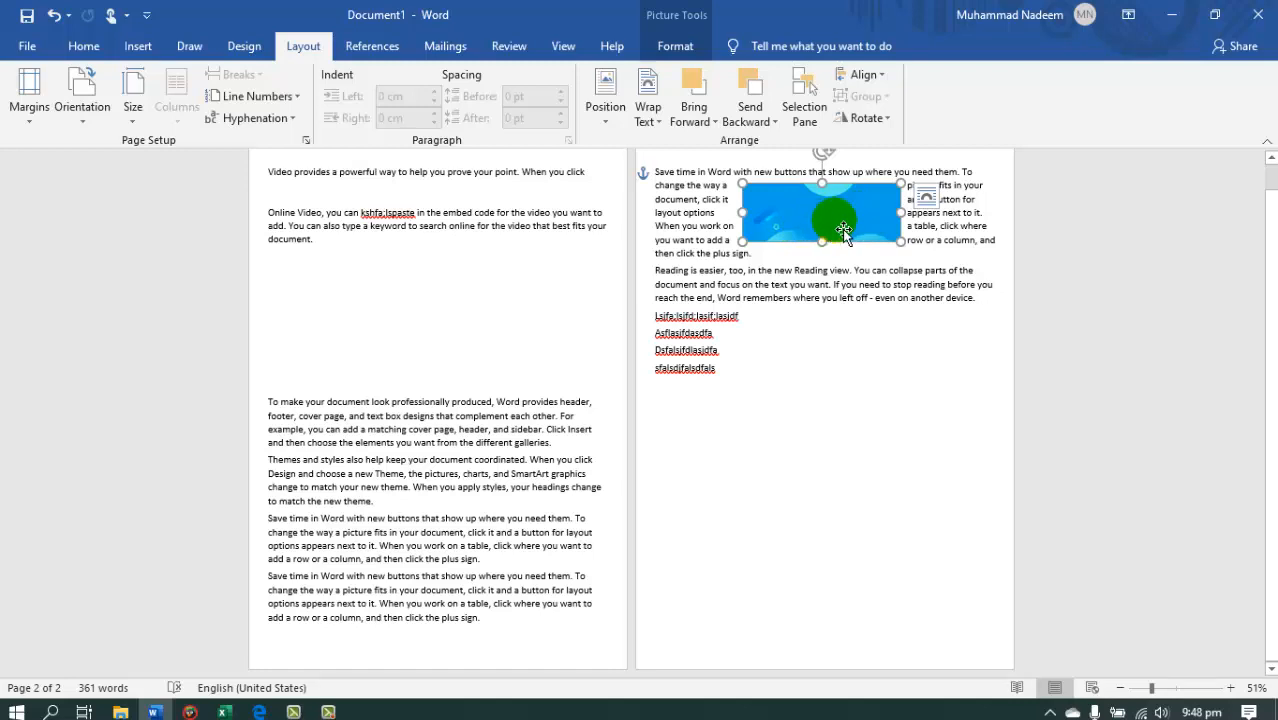
Examine the picture's position presets and preview its text wrapping options, including Top and Bottom.
click(608, 110)
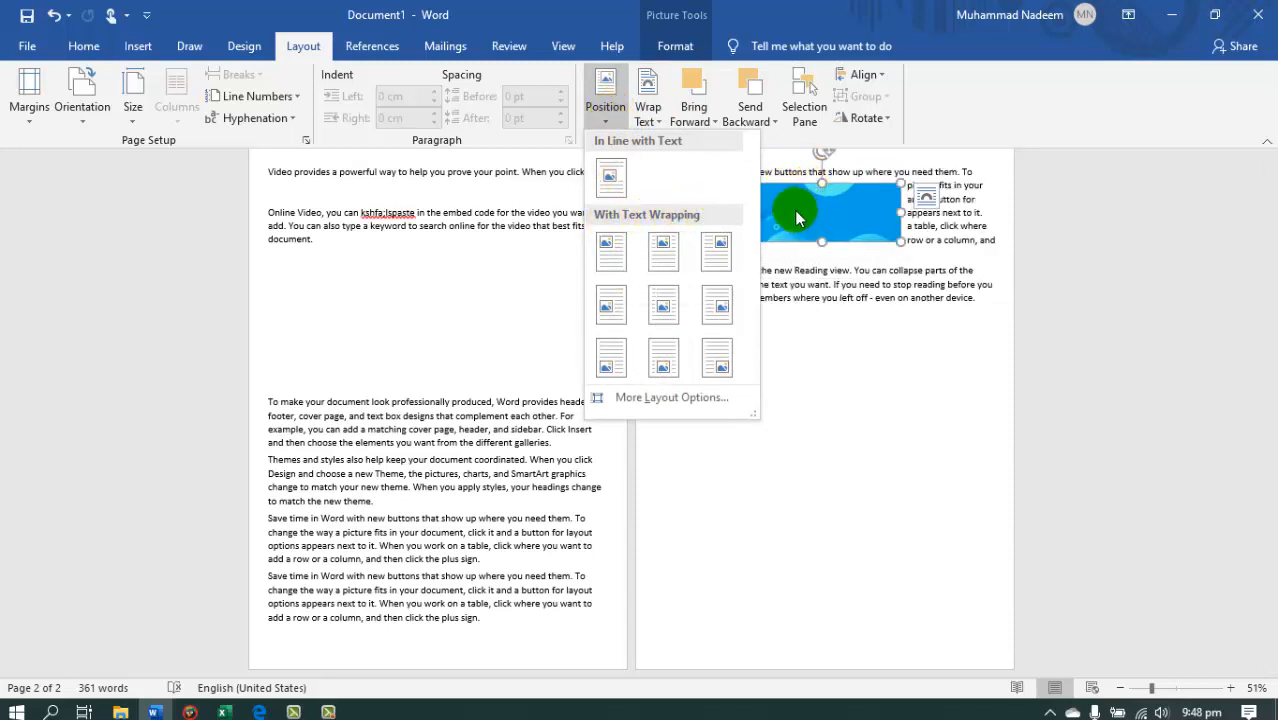
click(817, 225)
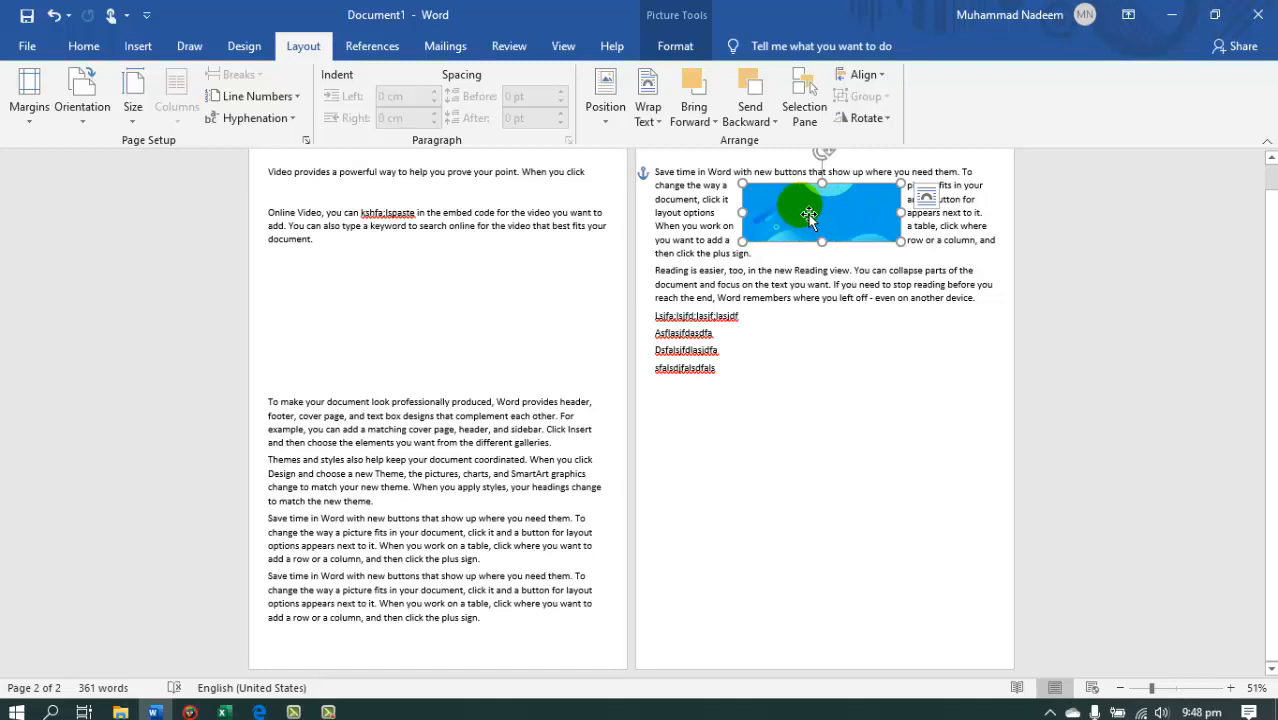
right_click(808, 213)
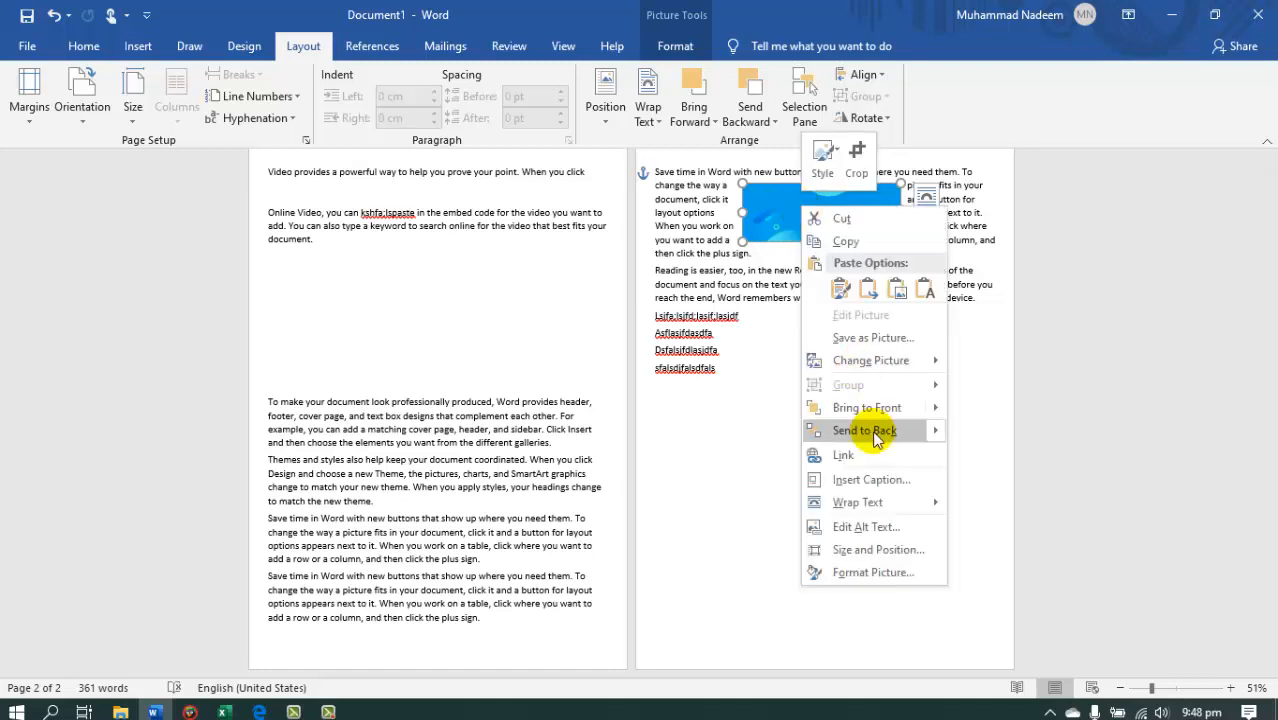
mouse_move(907, 510)
click(1007, 524)
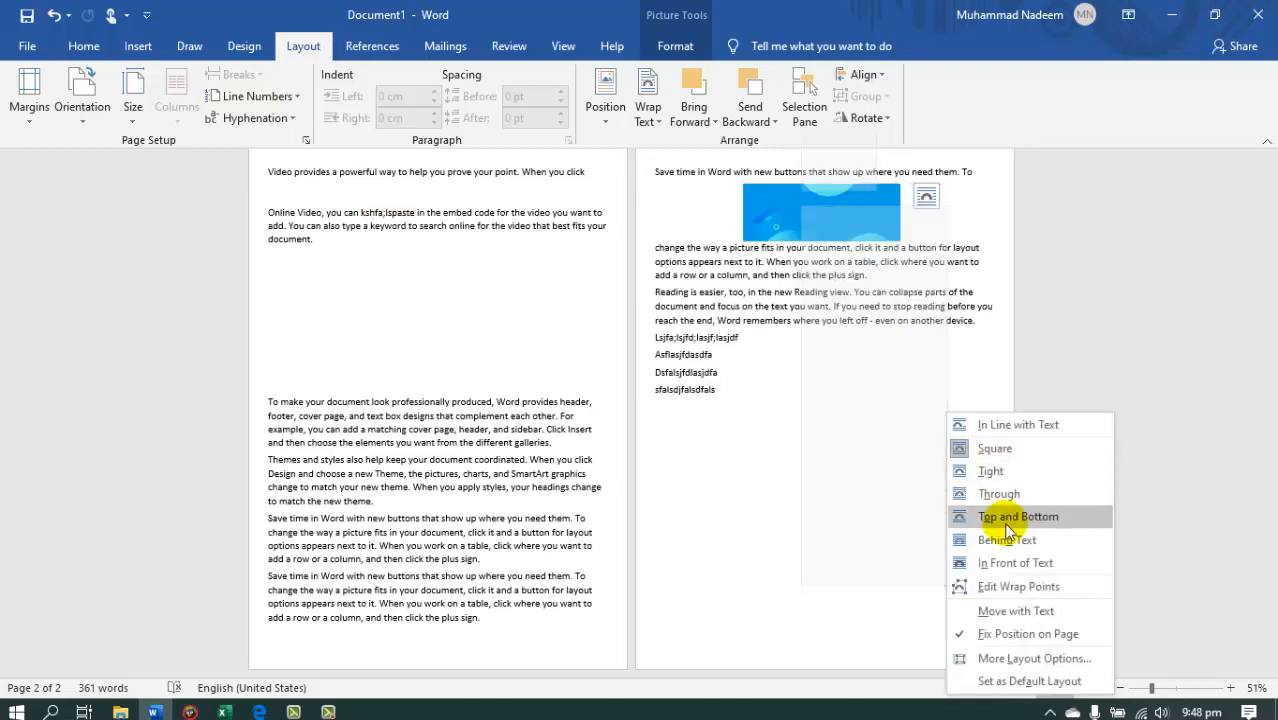
click(1010, 540)
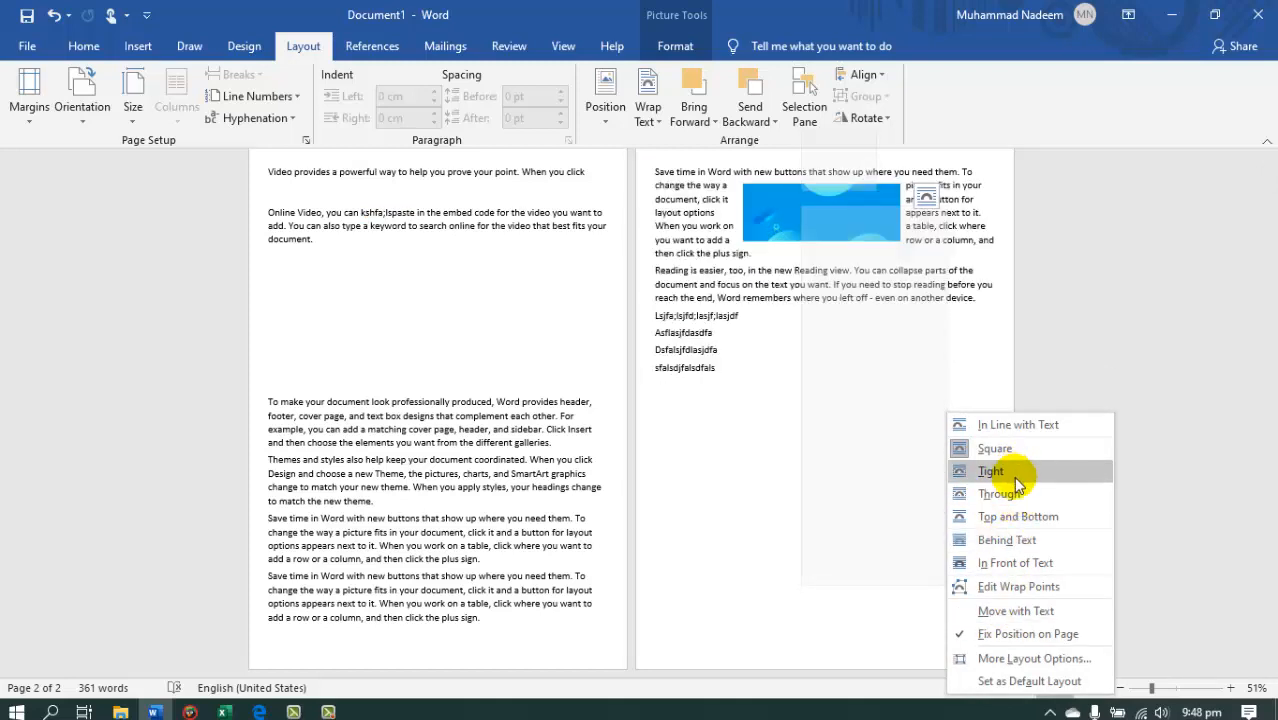
click(747, 427)
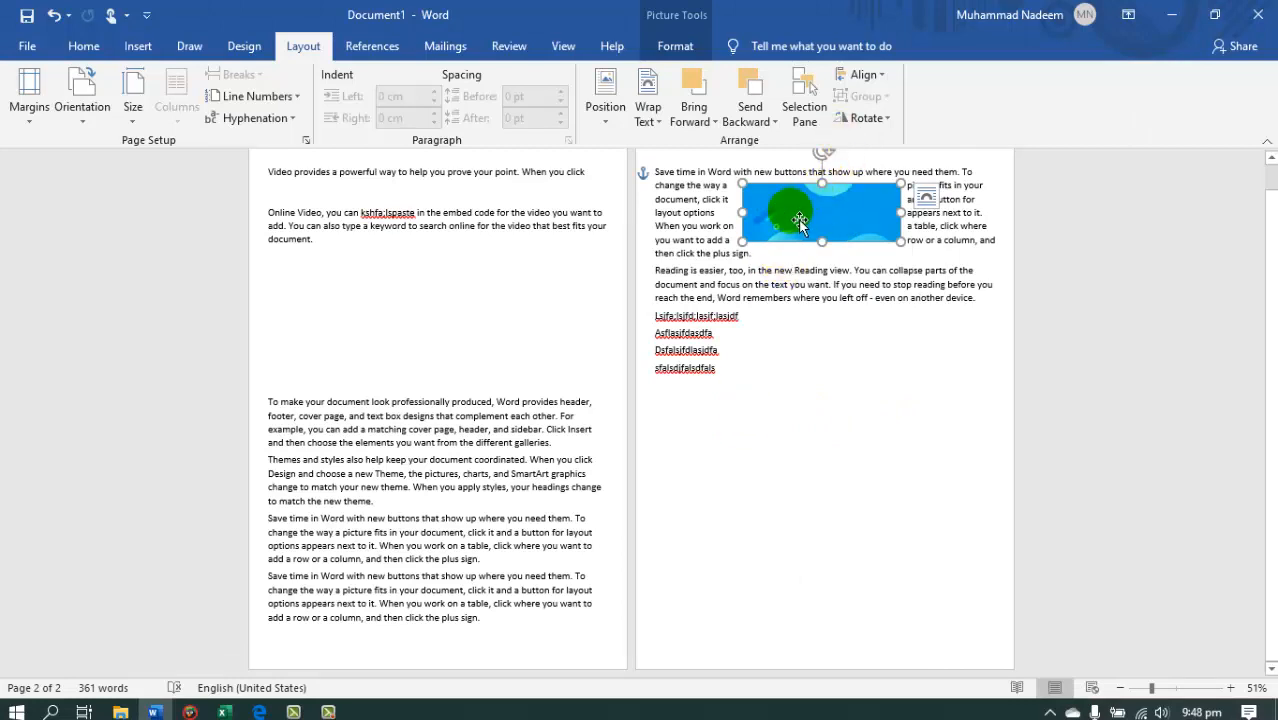
Move the picture down into the "Reading is easier" paragraph and send it to the back.
drag(798, 219, 747, 228)
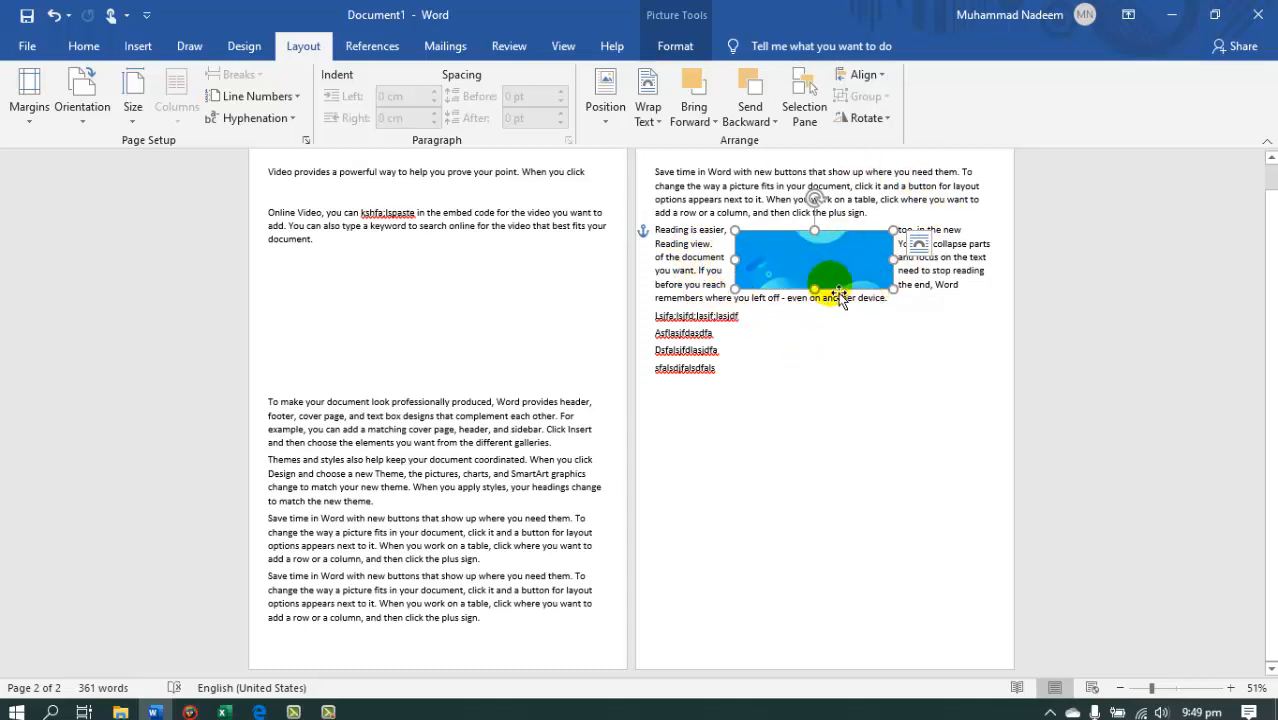
click(716, 120)
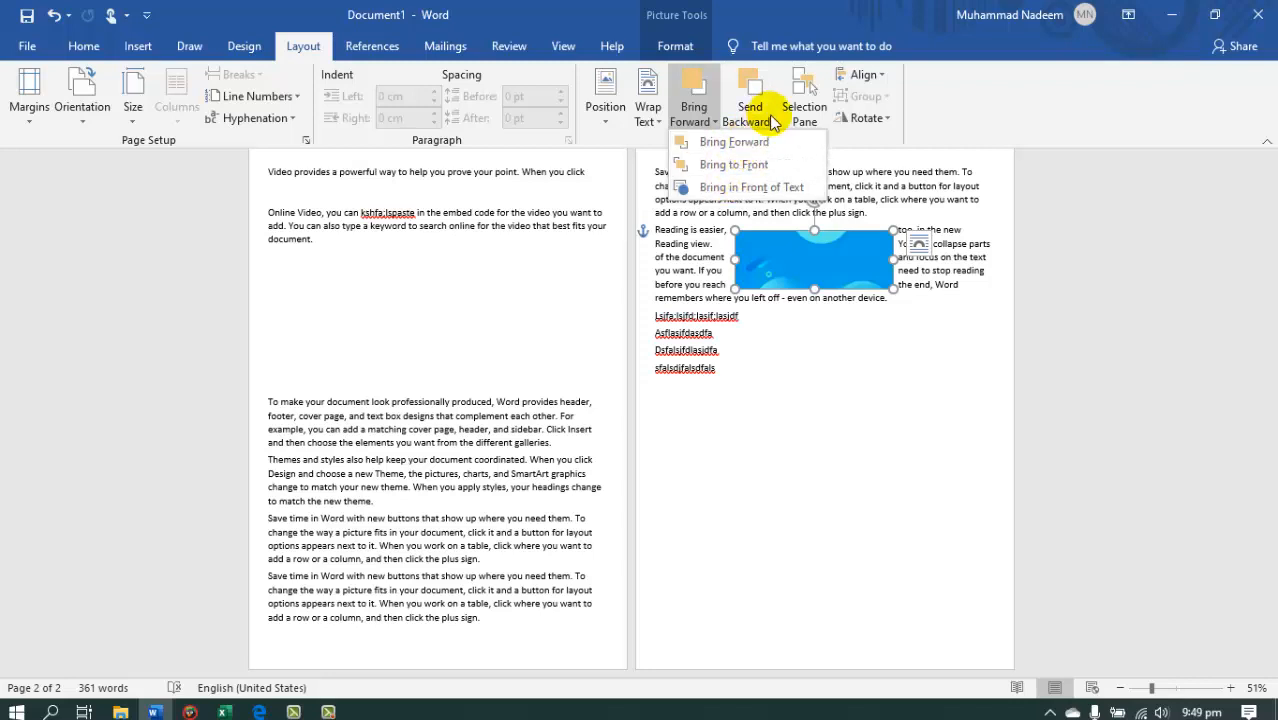
click(772, 122)
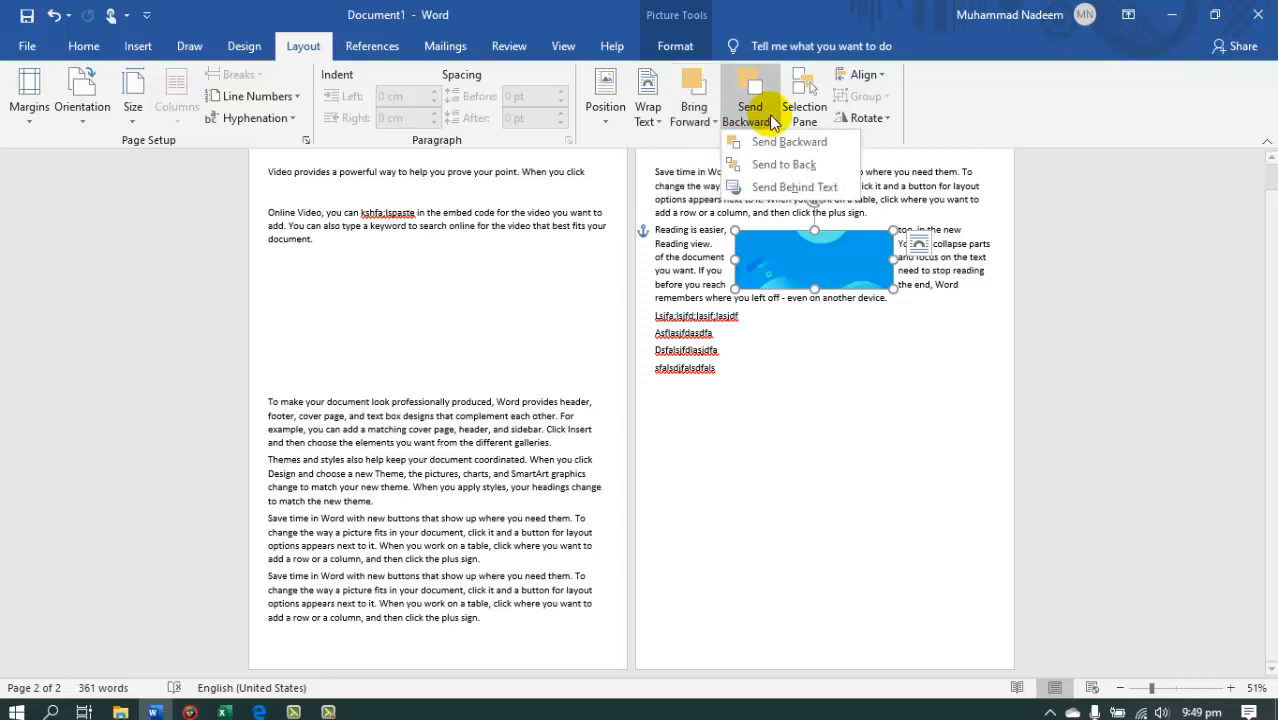
click(766, 175)
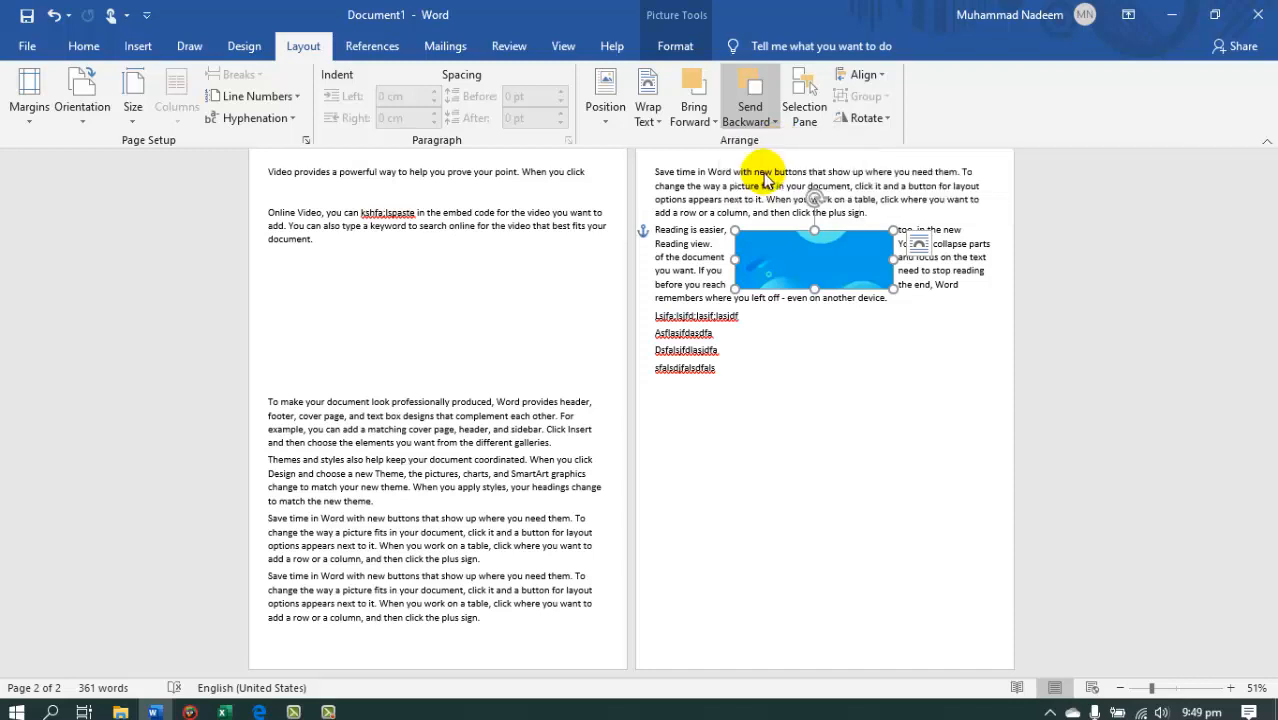
Shift the picture up so it sits between the two second-page paragraphs and send it backward one level.
mouse_move(812, 262)
mouse_down()
mouse_move(737, 265)
mouse_move(798, 256)
mouse_up()
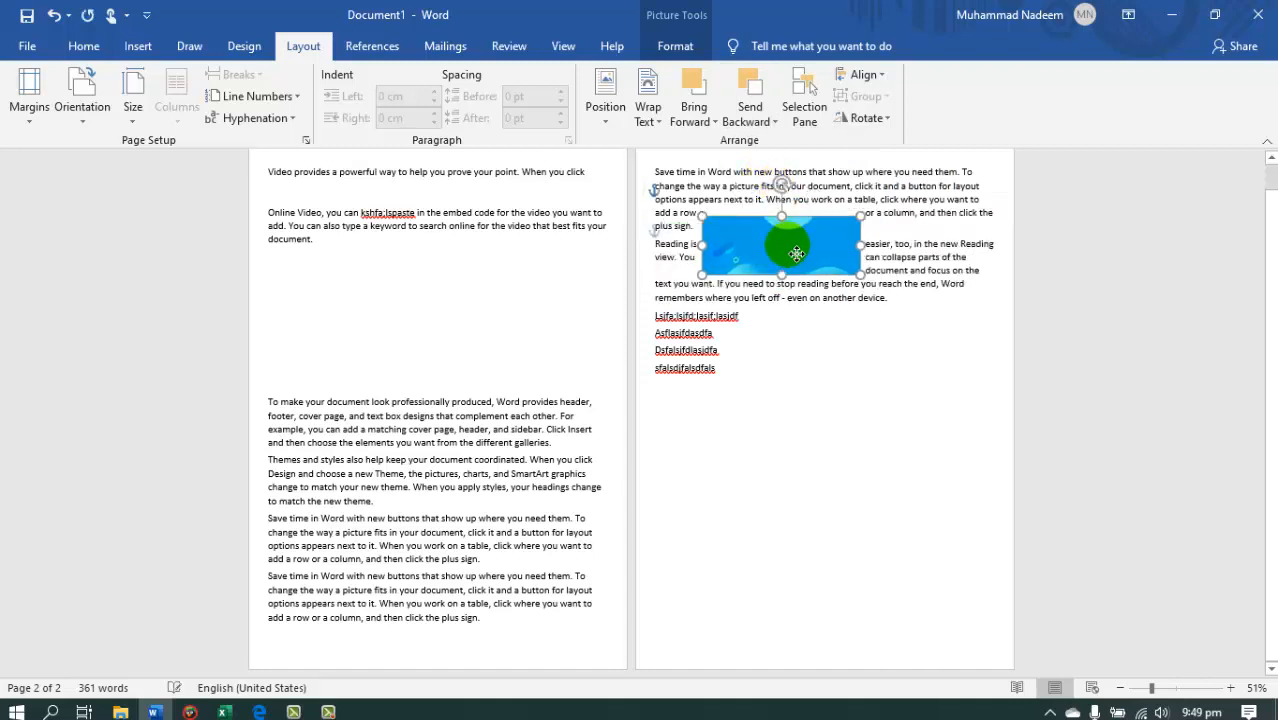
click(779, 120)
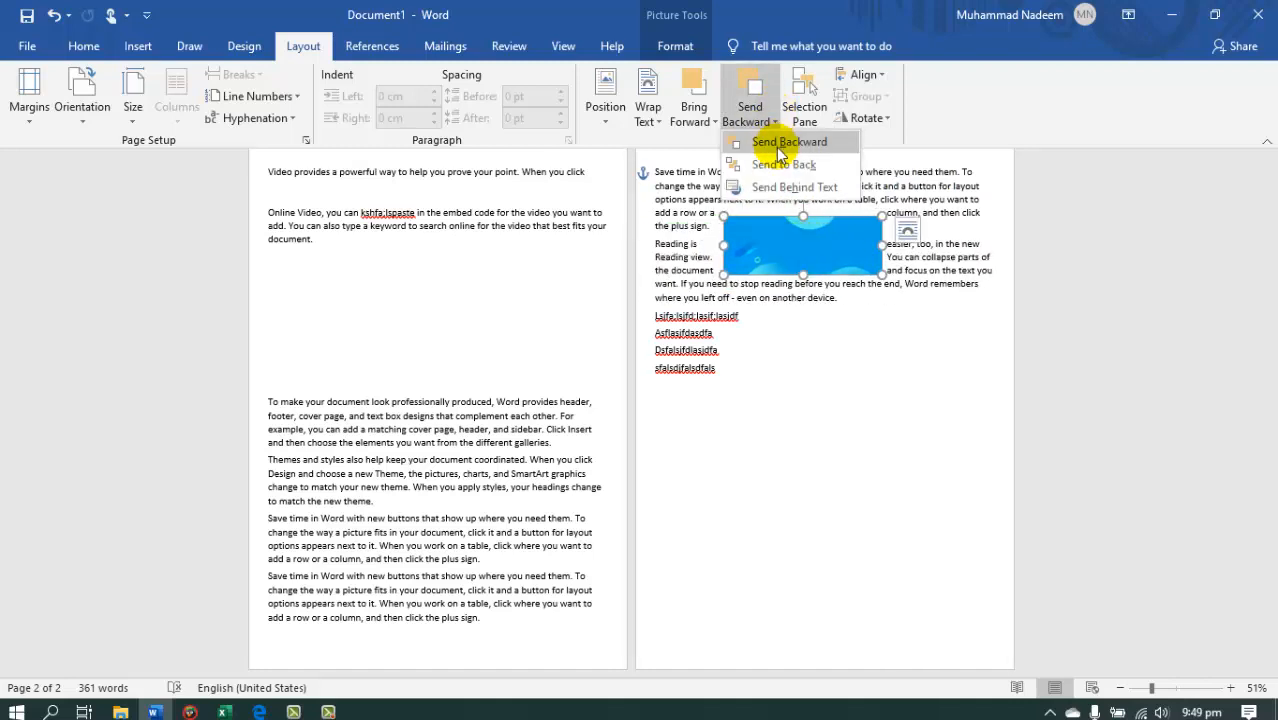
click(775, 142)
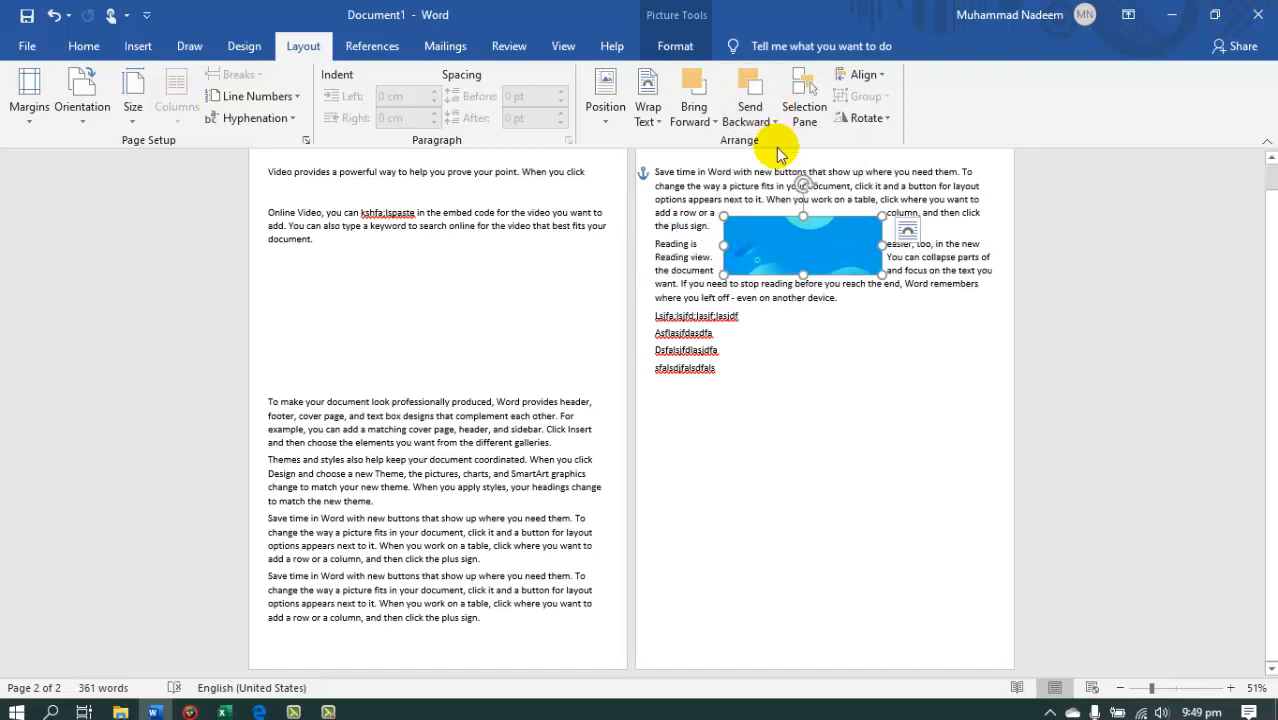
Try the Bring to Front, Bring Forward and Bring in Front of Text layering options on the picture.
click(697, 120)
click(718, 165)
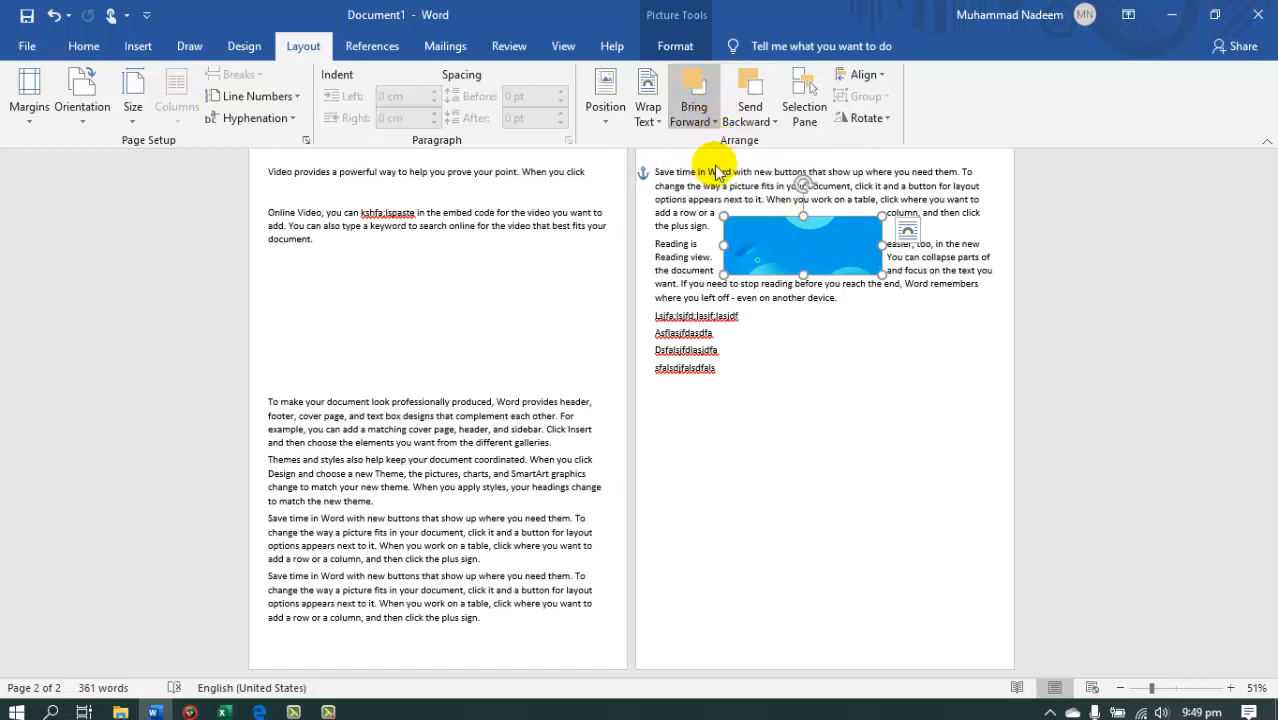
click(712, 124)
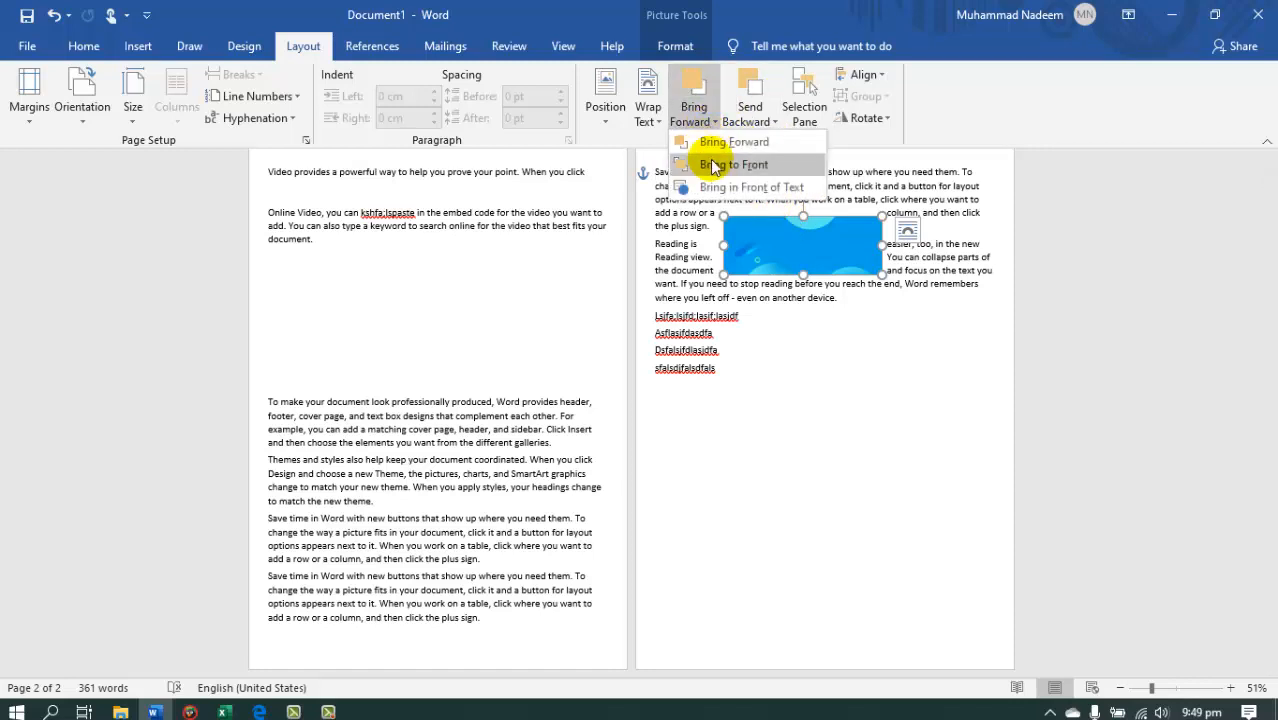
click(708, 140)
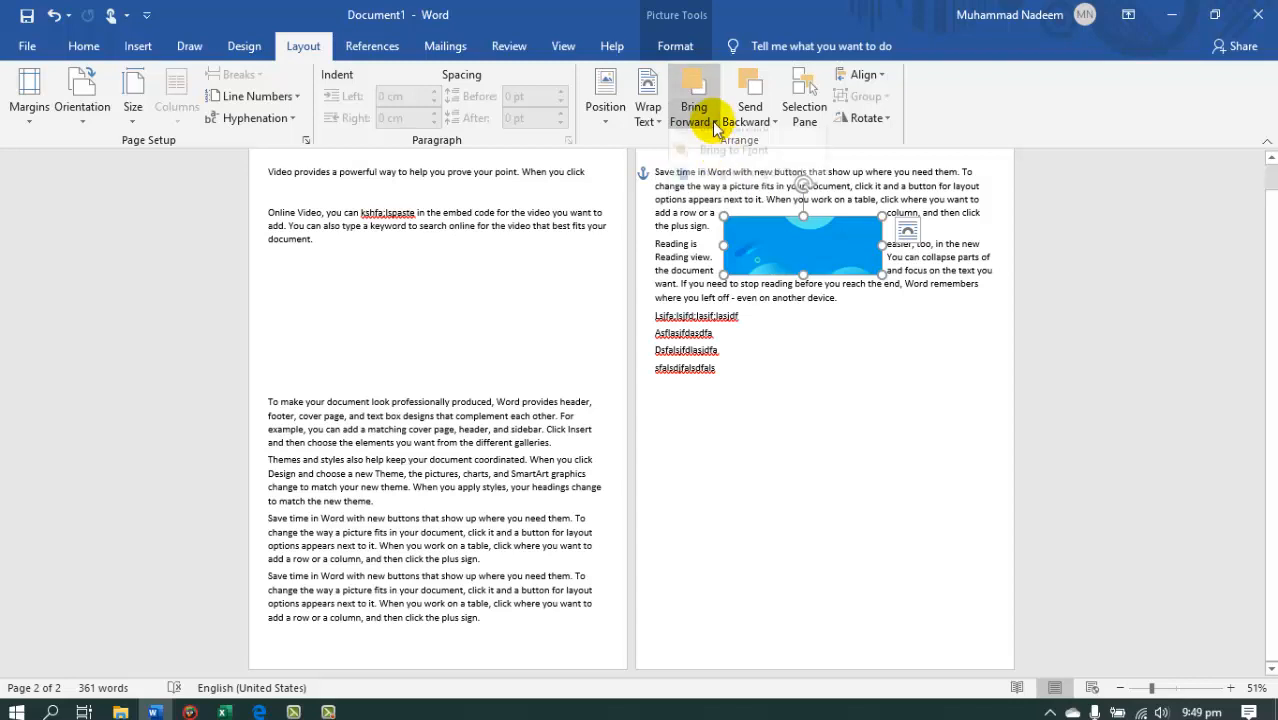
click(700, 118)
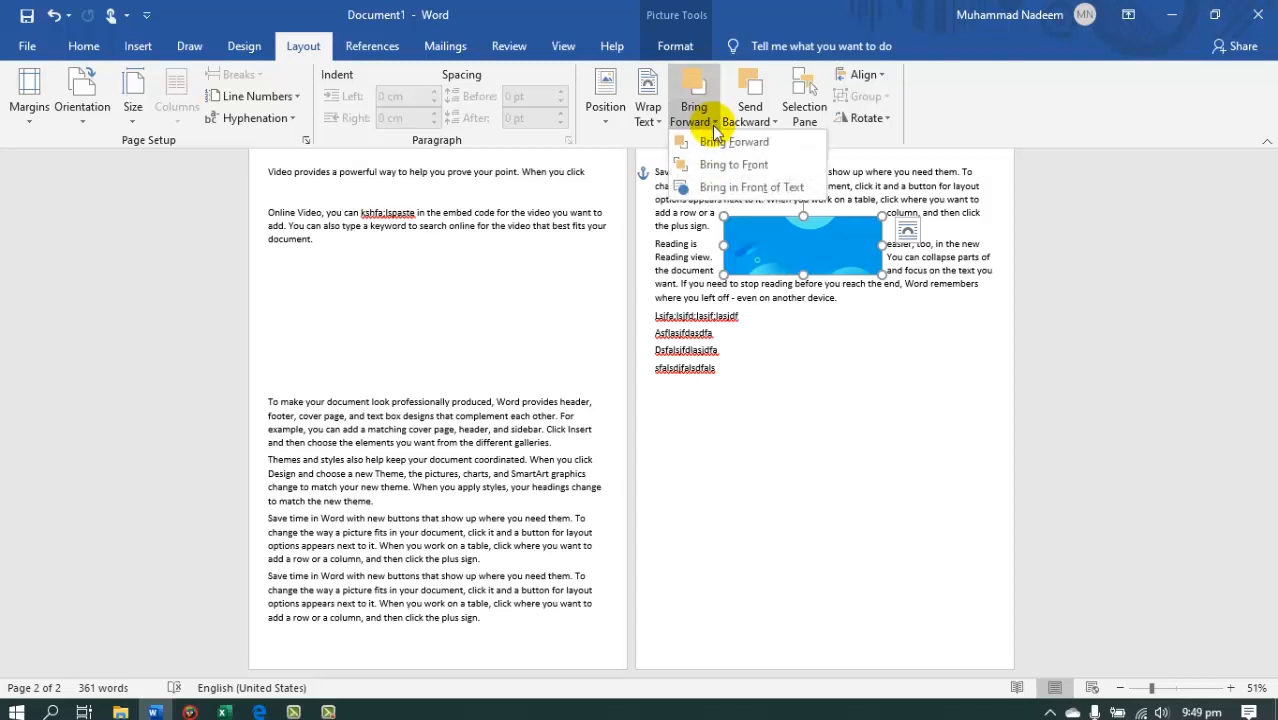
click(745, 187)
Try sending the picture behind the text and move it slightly higher, across the two second-page paragraphs.
click(763, 118)
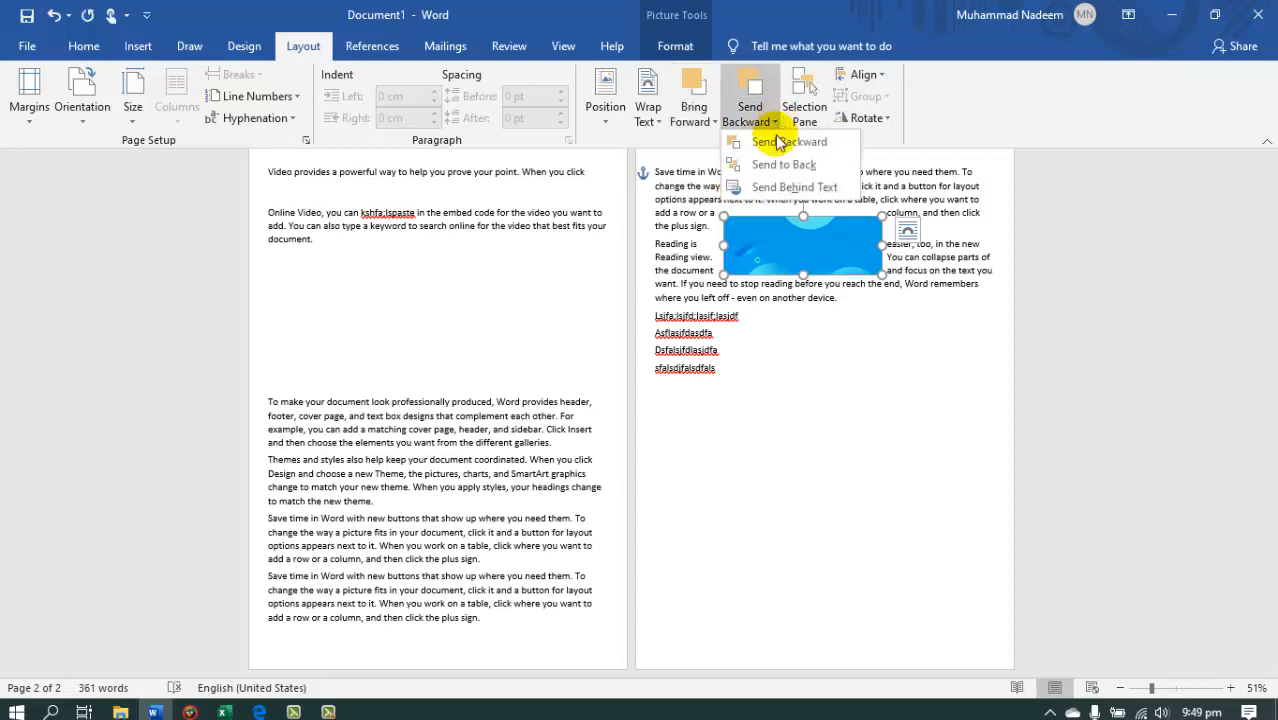
click(771, 189)
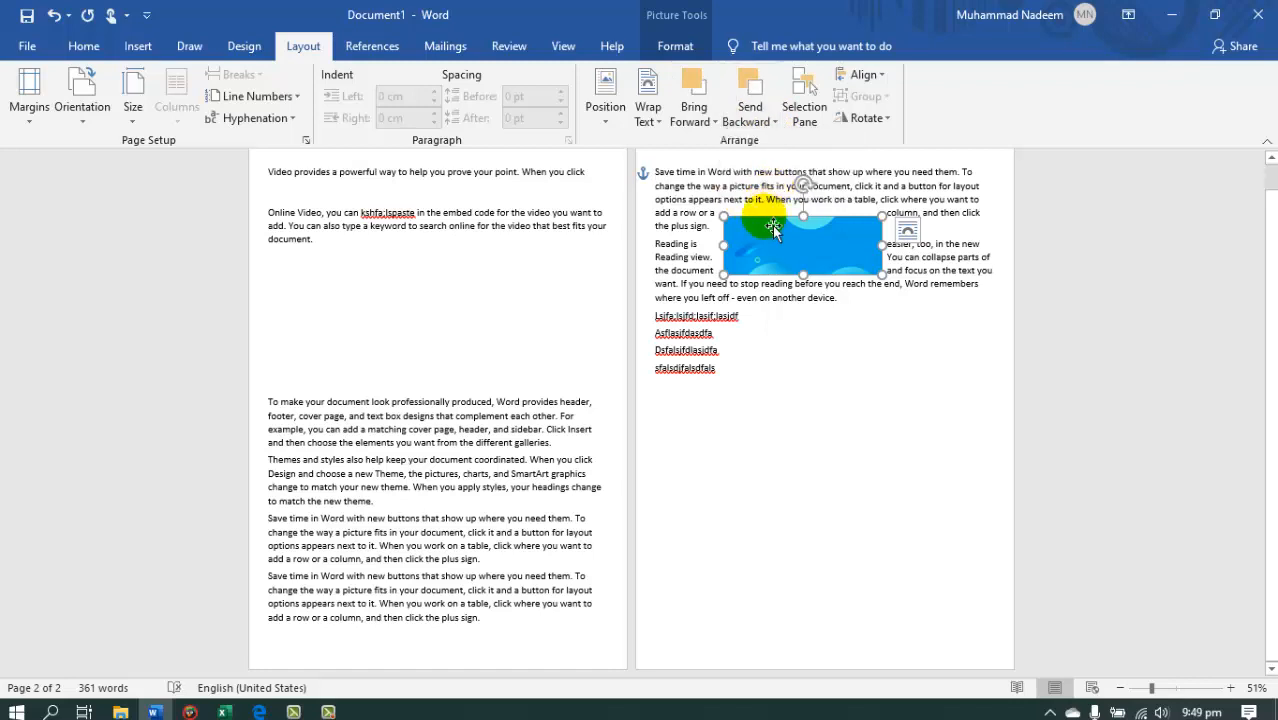
drag(772, 225, 793, 234)
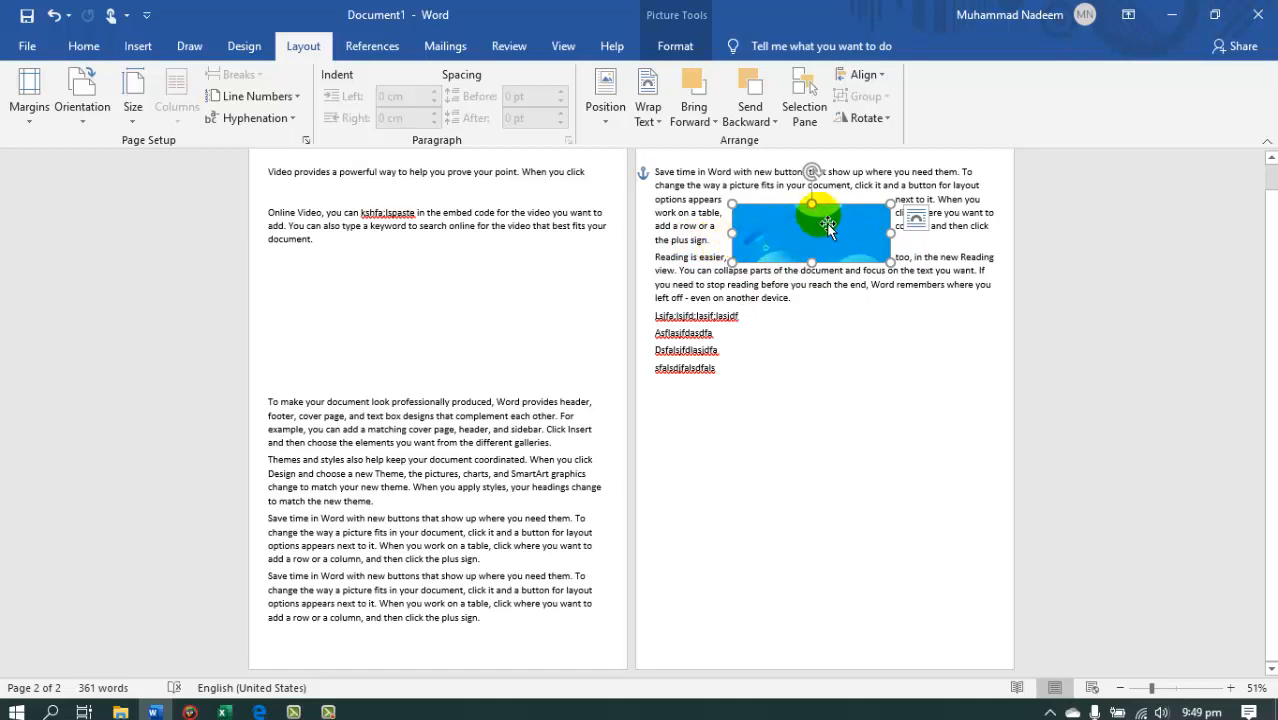
List the document's objects with the Selection Pane, examine the Picture 1 entry and close the list.
click(752, 122)
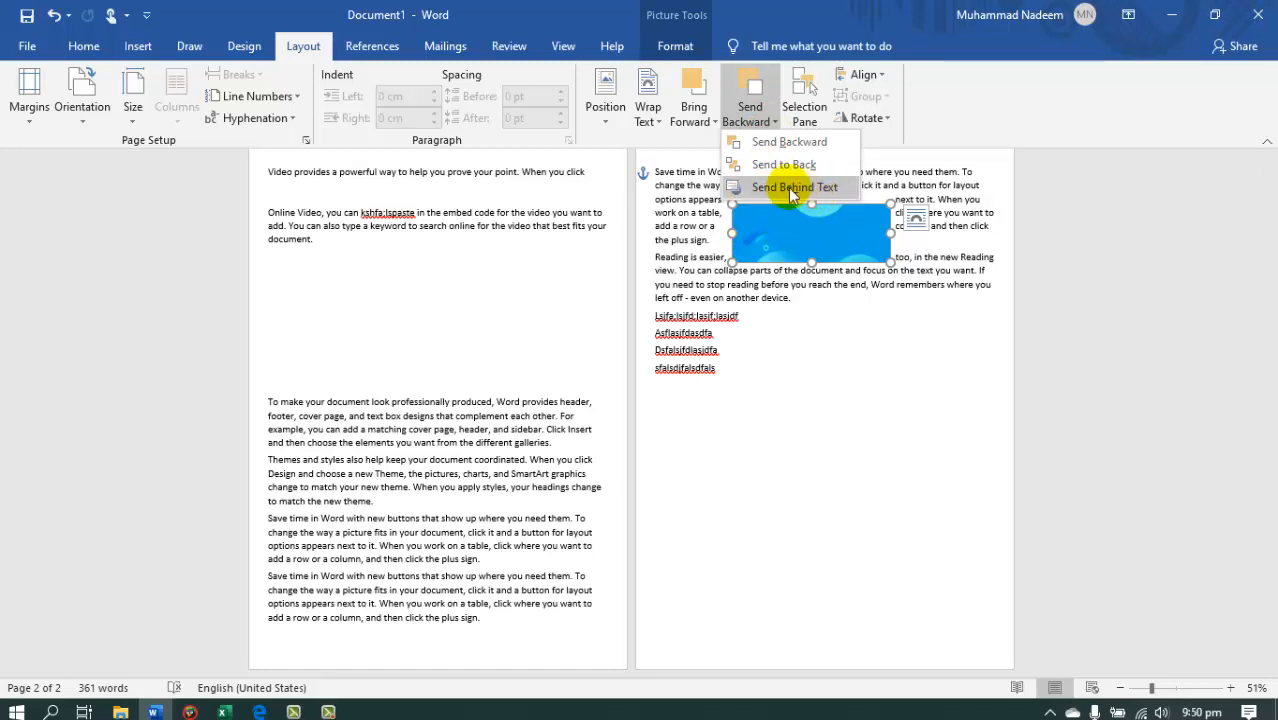
click(806, 97)
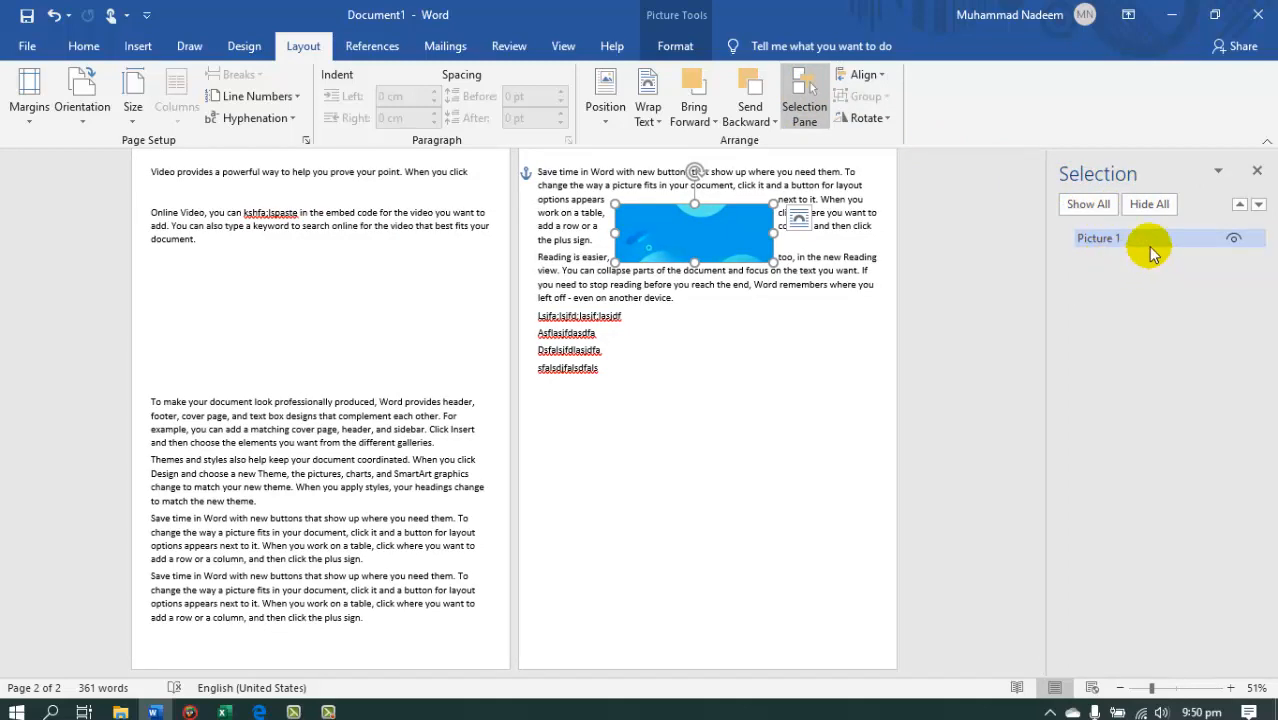
click(1194, 243)
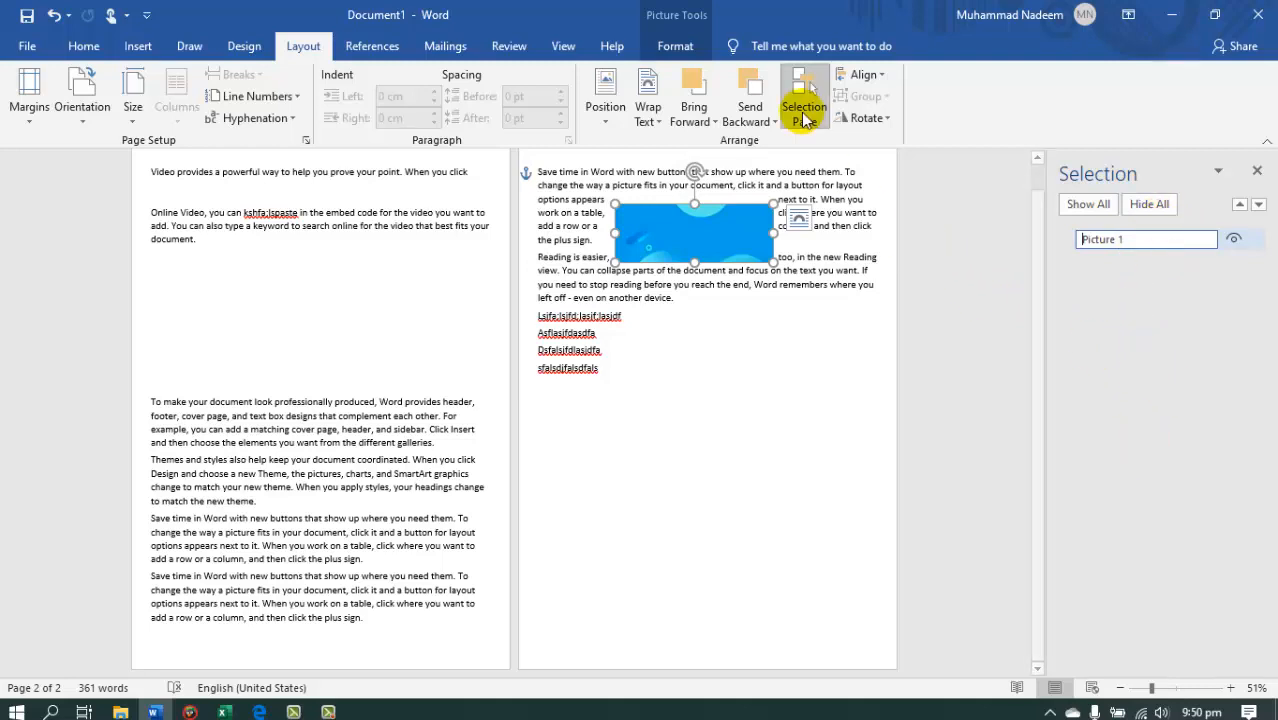
click(812, 115)
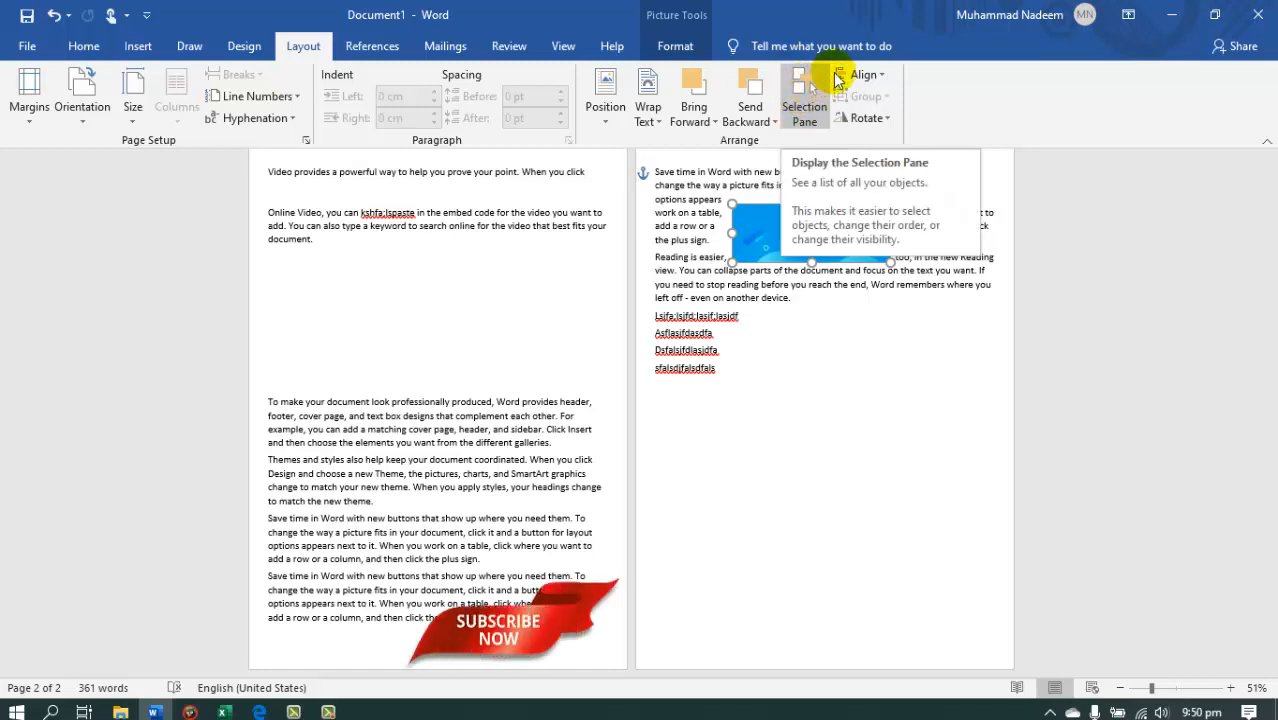
Move the picture into the empty space below the text on the second page and rotate it right 90°.
click(880, 76)
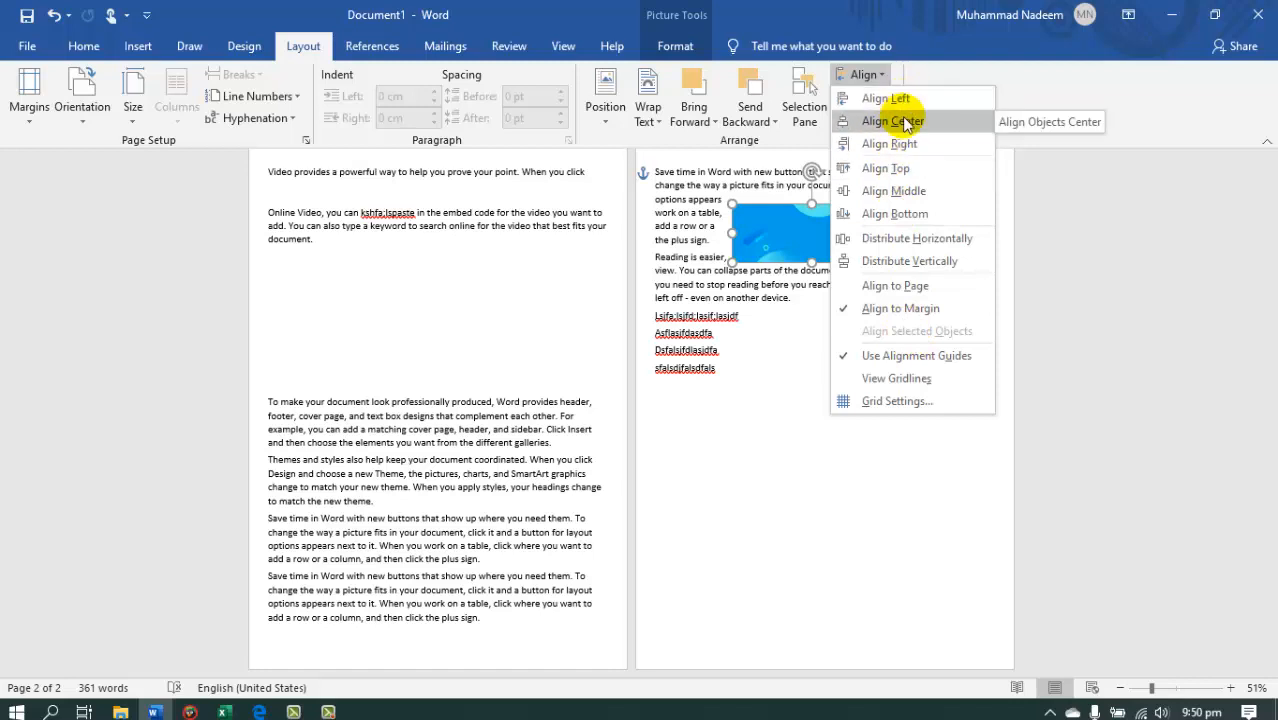
click(793, 457)
key(ctrl+z)
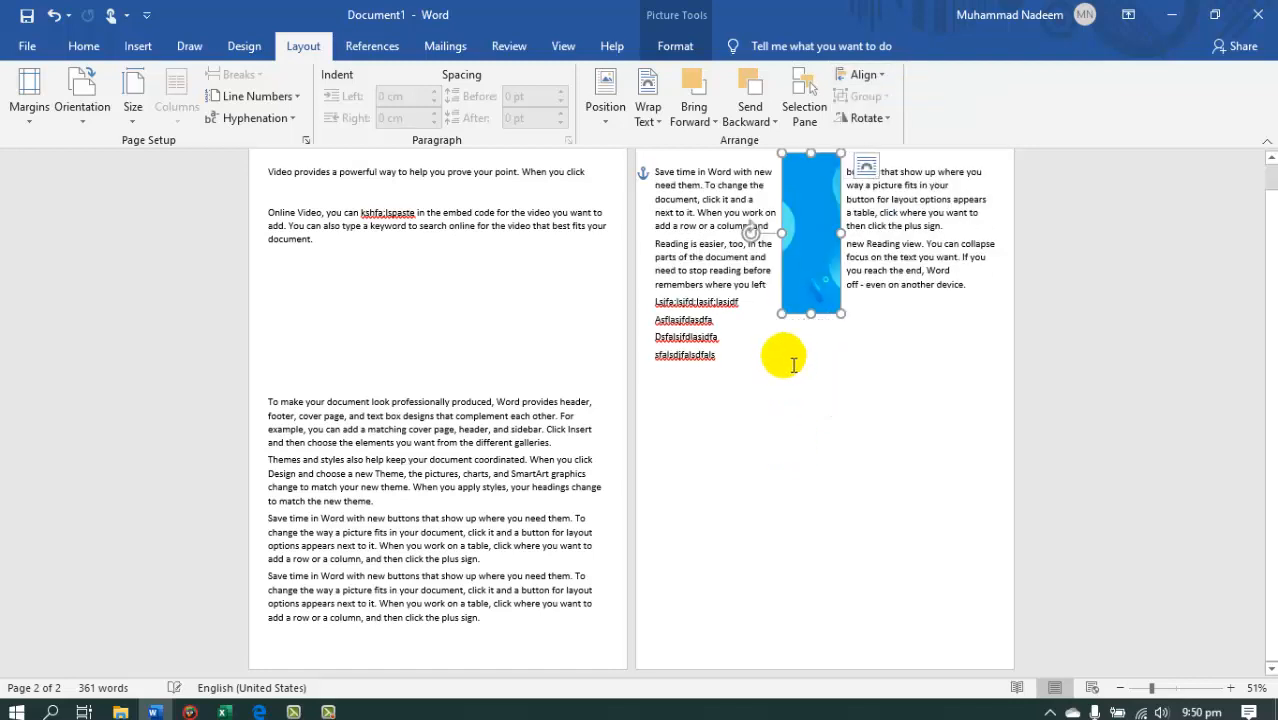
drag(807, 251, 800, 505)
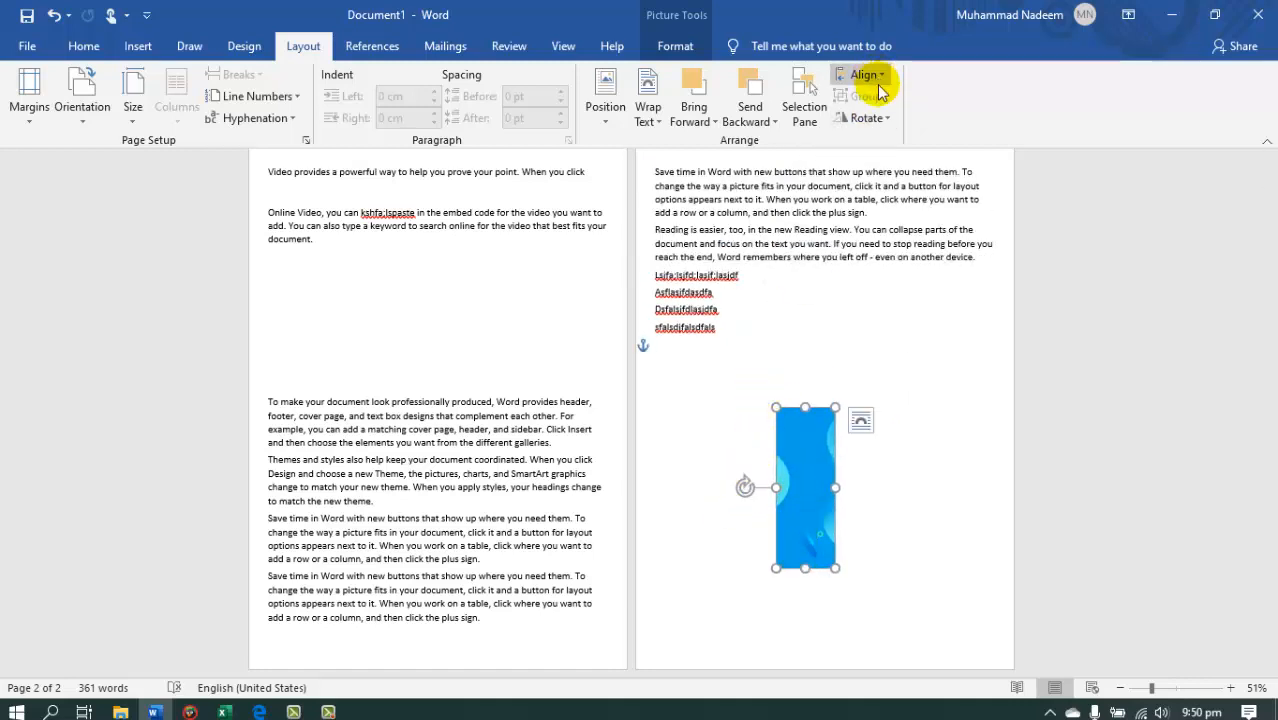
click(867, 118)
click(890, 143)
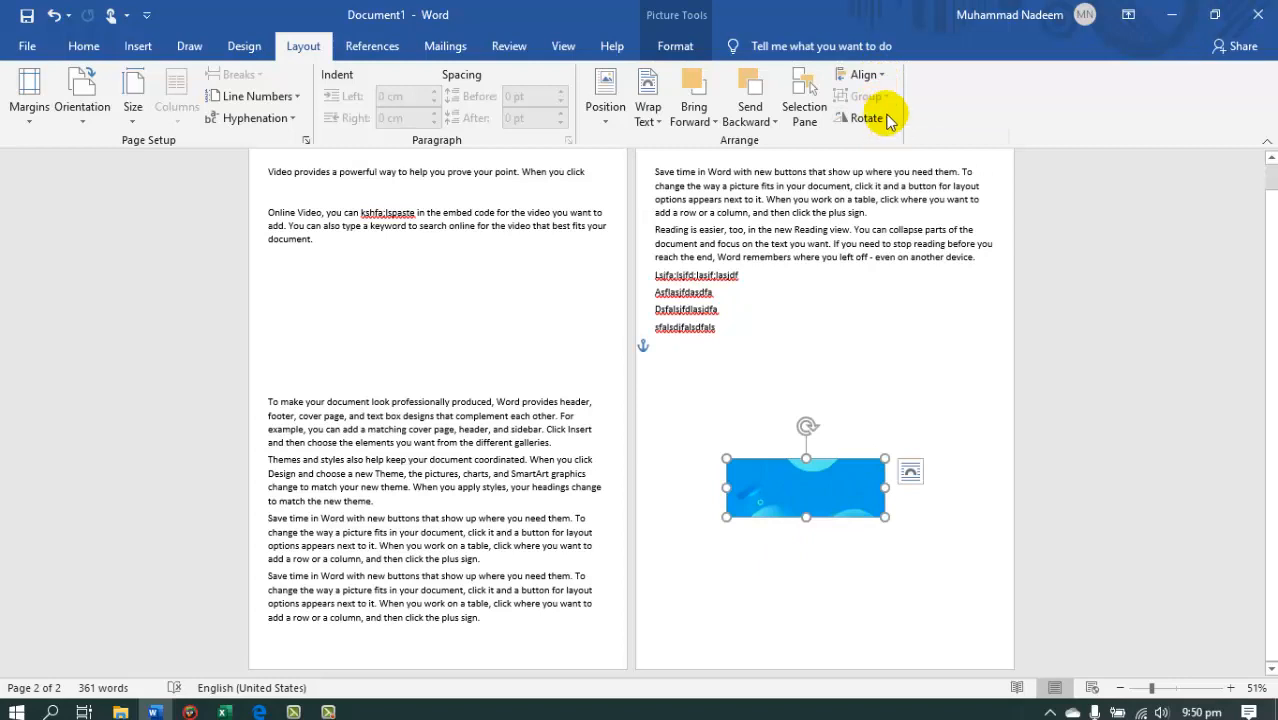
Duplicate the picture directly above the original and lower the copy slightly.
drag(825, 493, 813, 446)
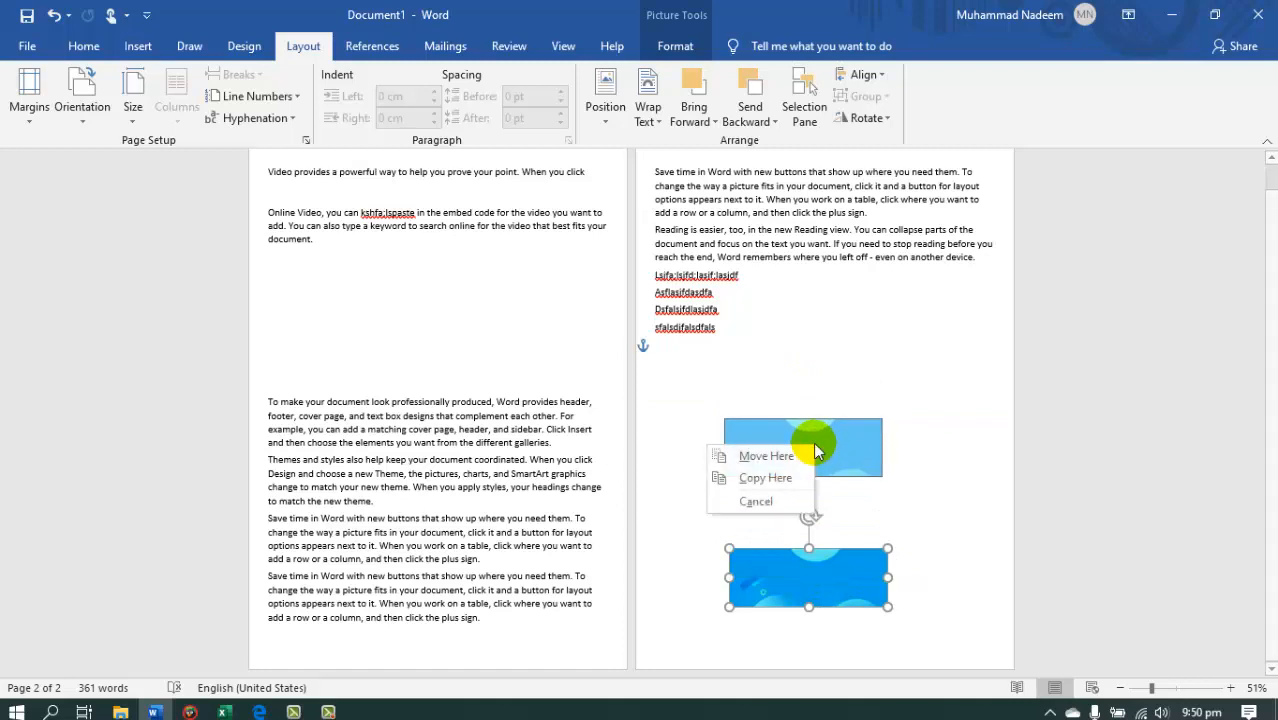
click(783, 478)
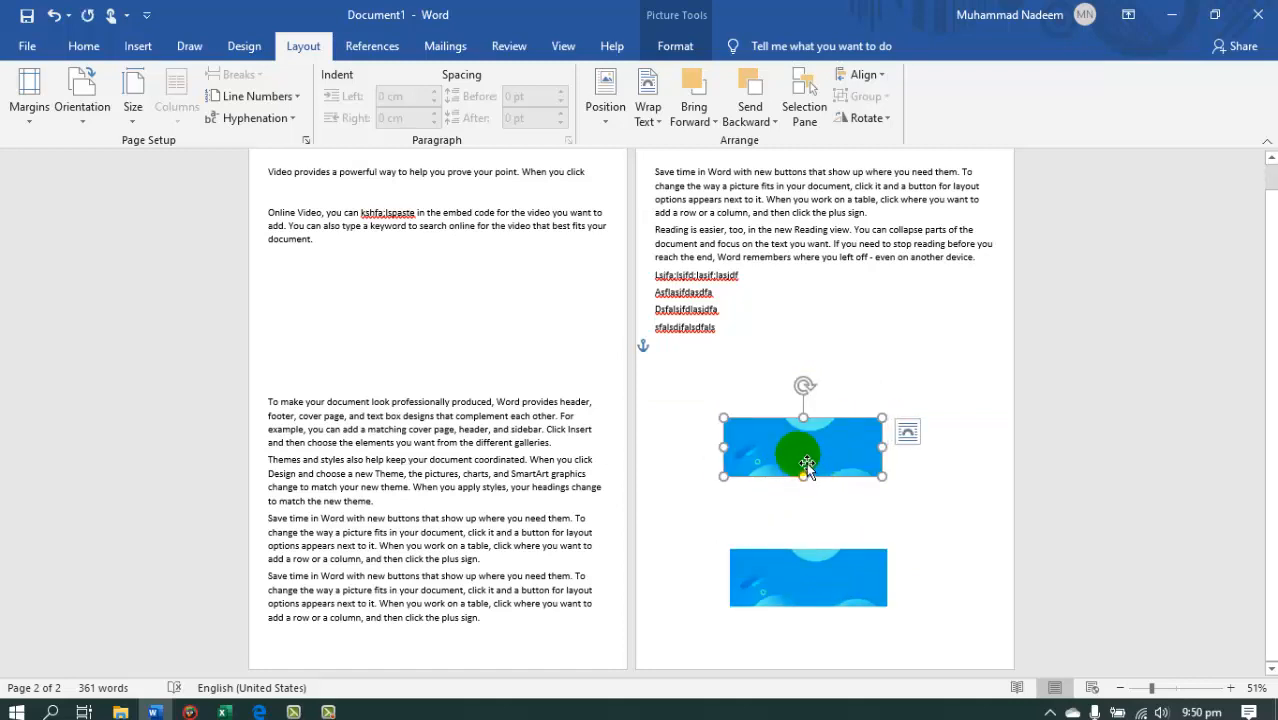
drag(806, 463, 813, 497)
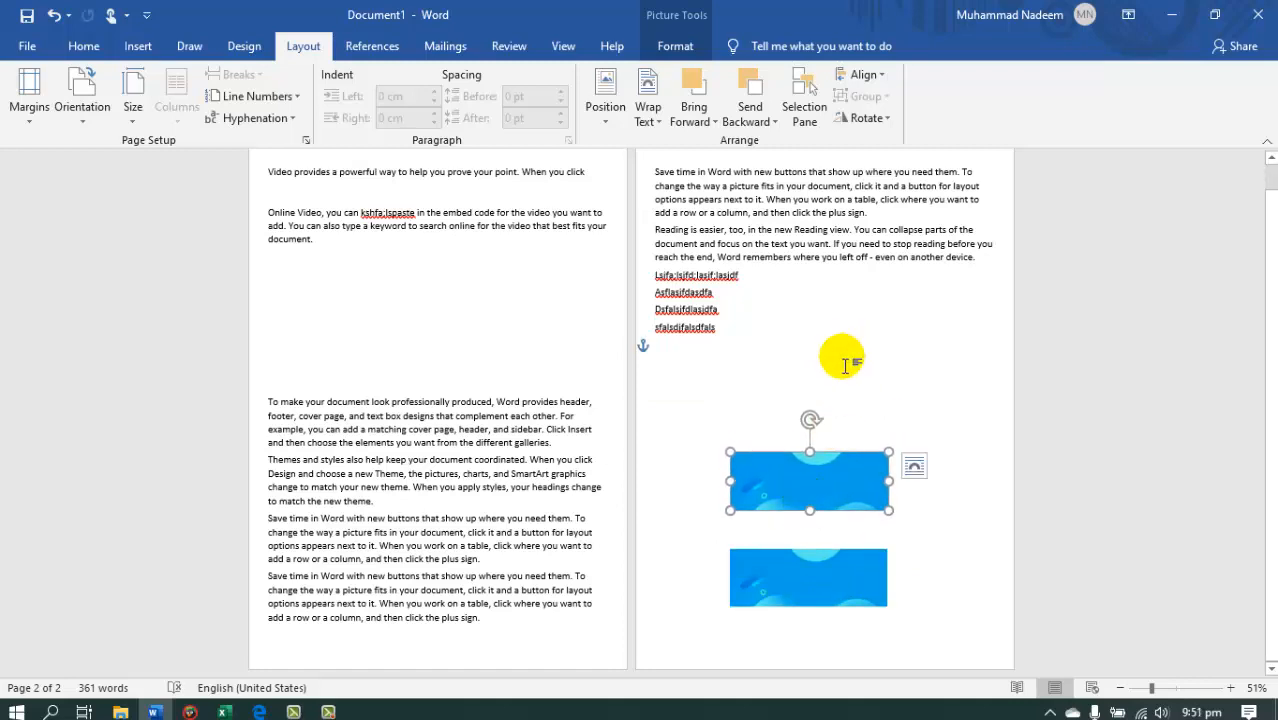
Offset the two pictures horizontally, with the lower one at the left margin and the upper one further right.
click(792, 585)
drag(790, 577, 716, 581)
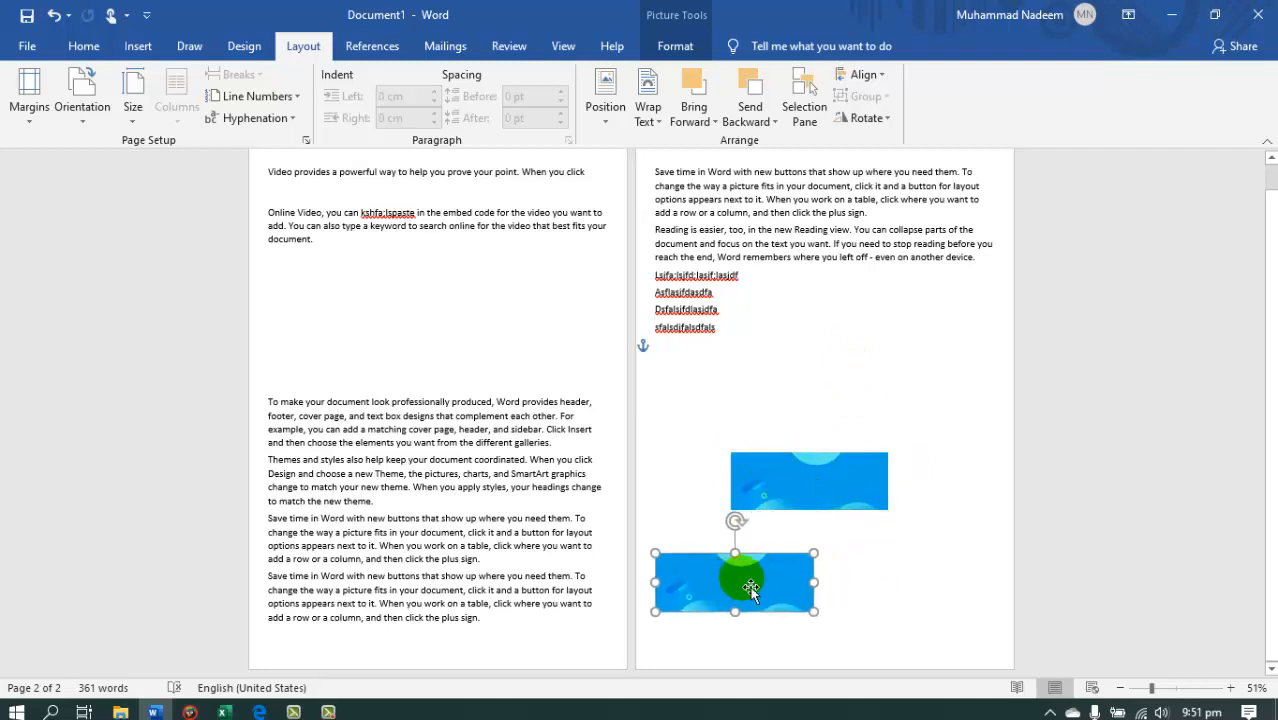
mouse_move(810, 482)
mouse_down()
mouse_move(851, 481)
mouse_move(819, 480)
mouse_up()
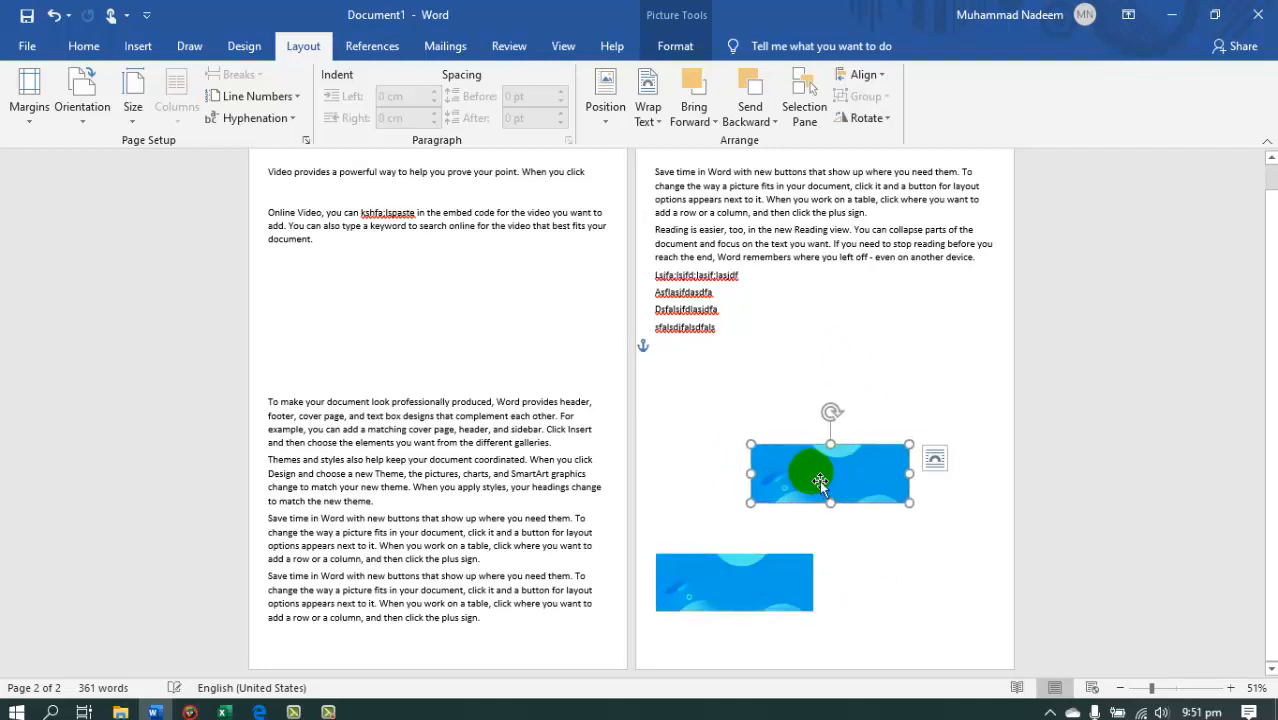
Select both pictures and align their centers with each other.
click(773, 593)
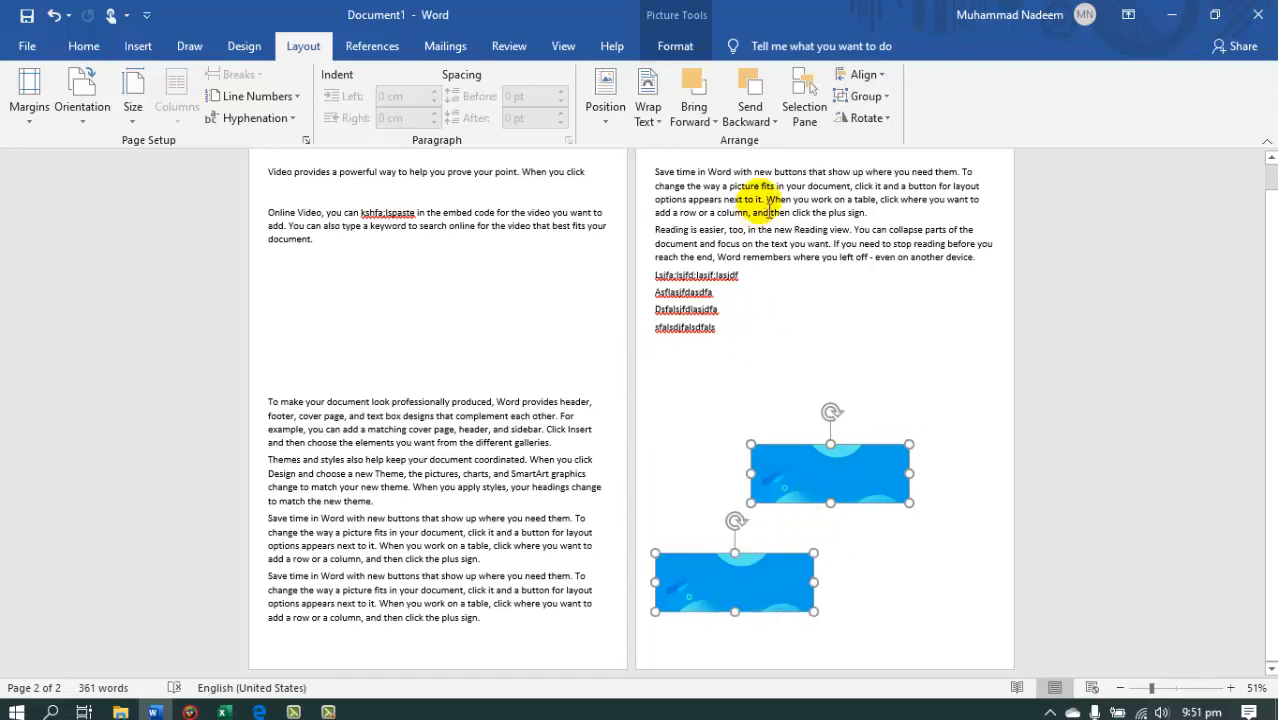
click(864, 75)
click(891, 121)
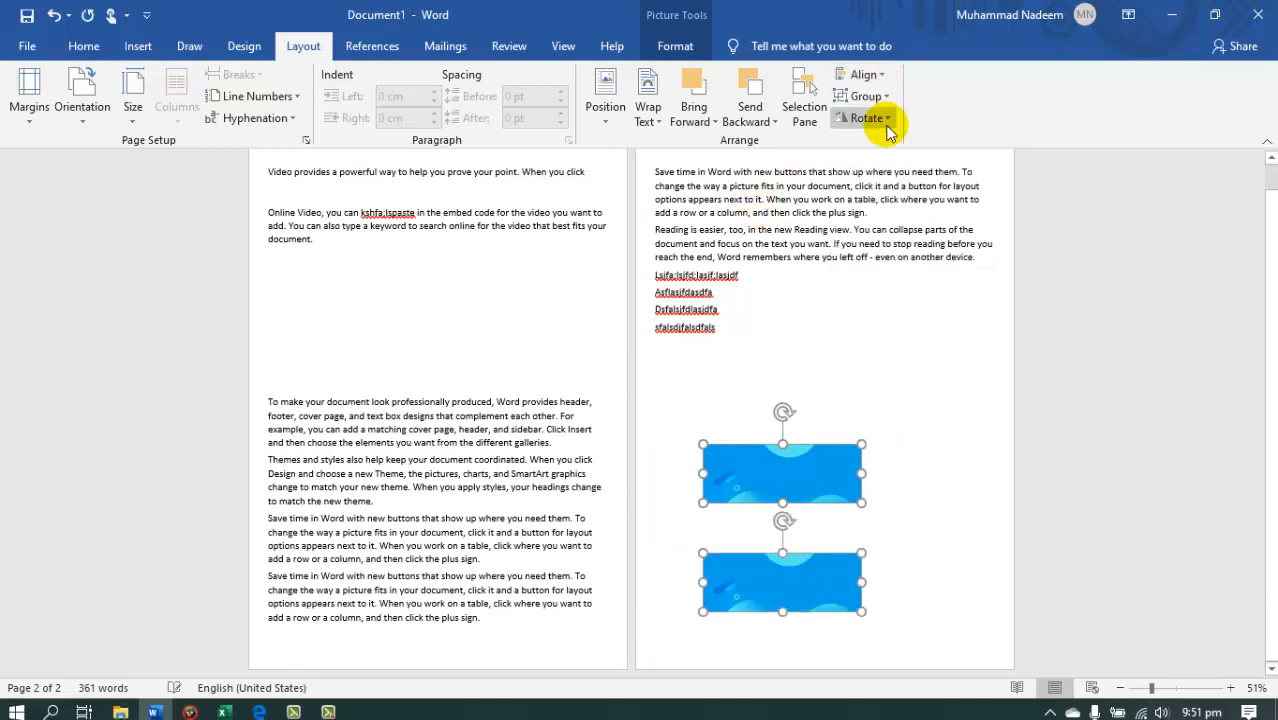
click(868, 76)
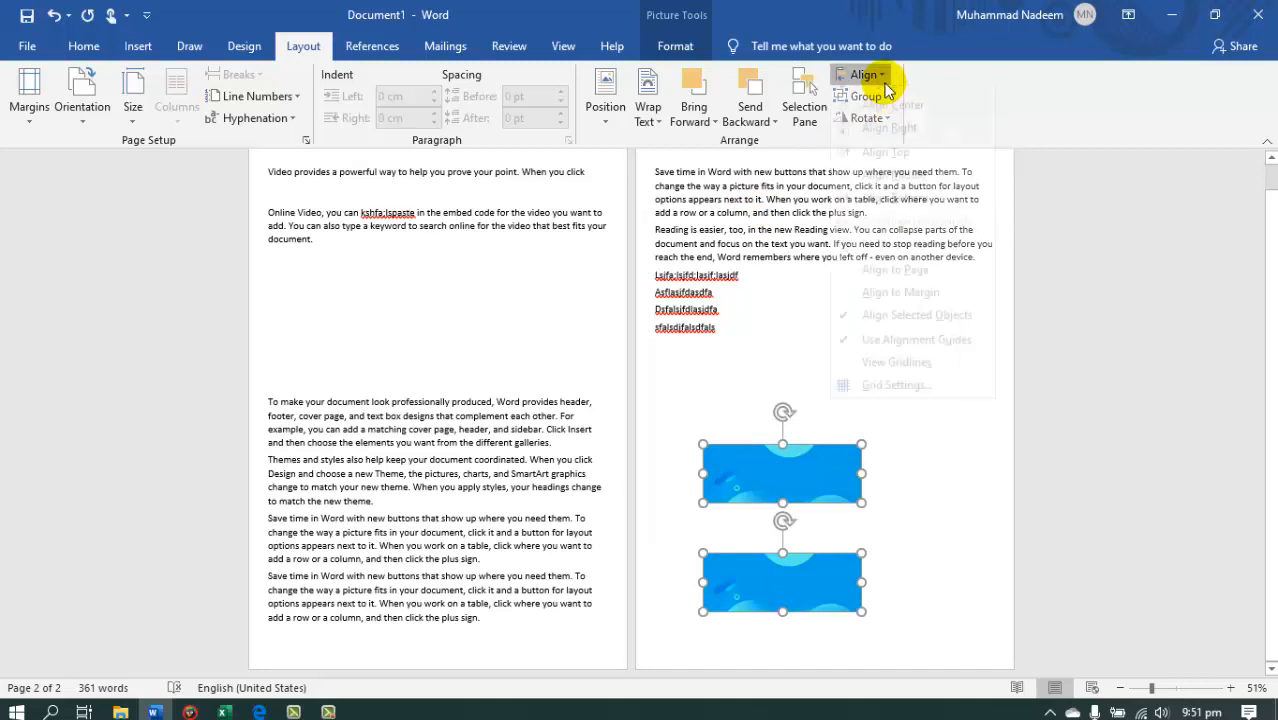
click(773, 482)
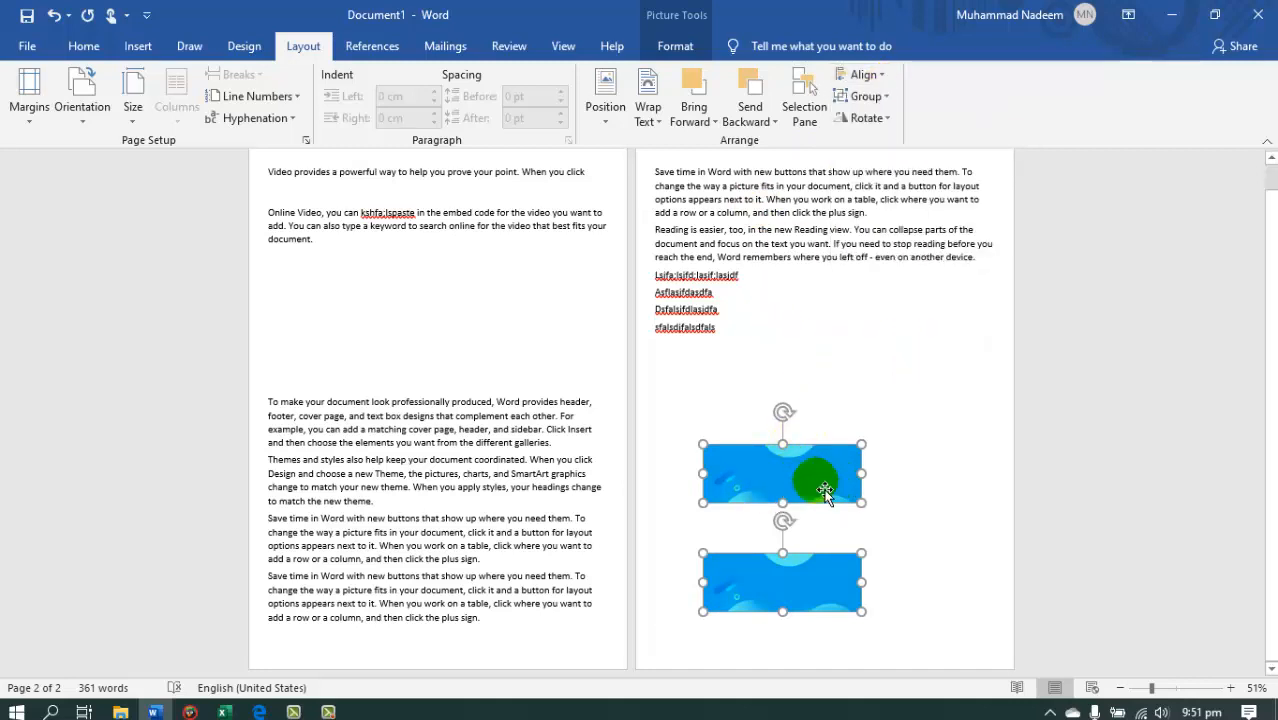
Move both selected pictures up and to the right together and group them.
drag(818, 494, 815, 452)
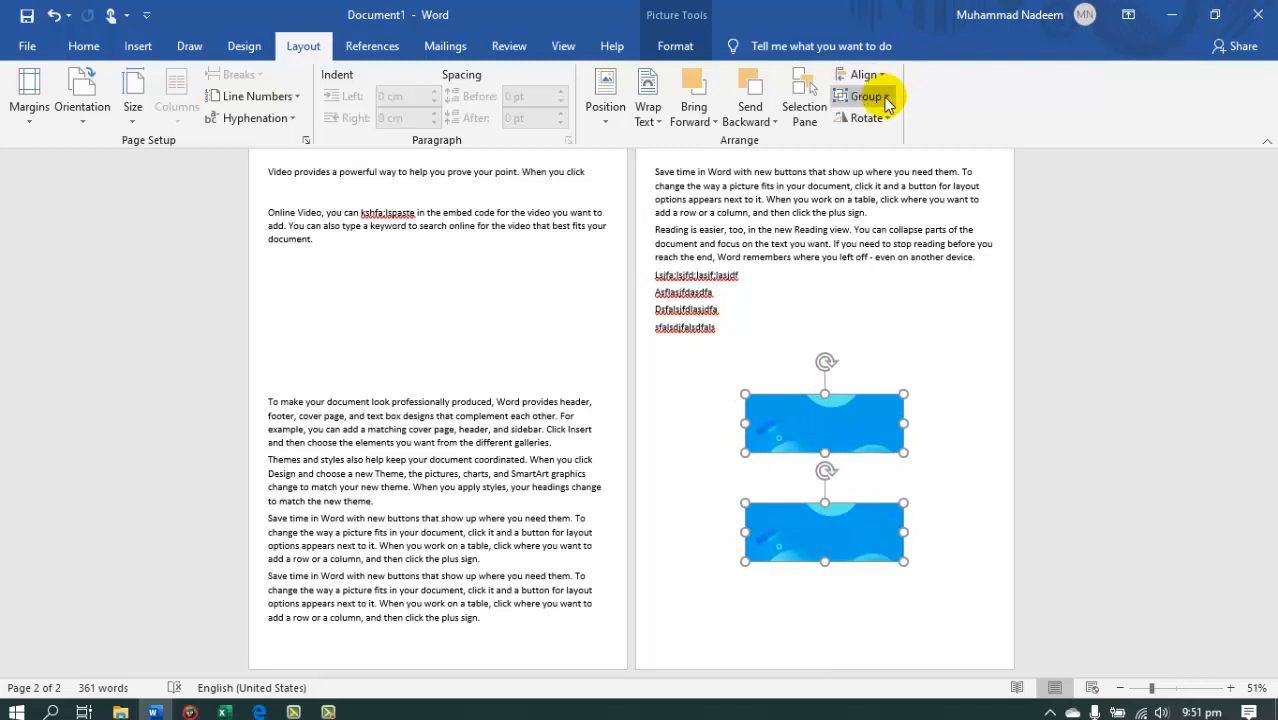
click(886, 100)
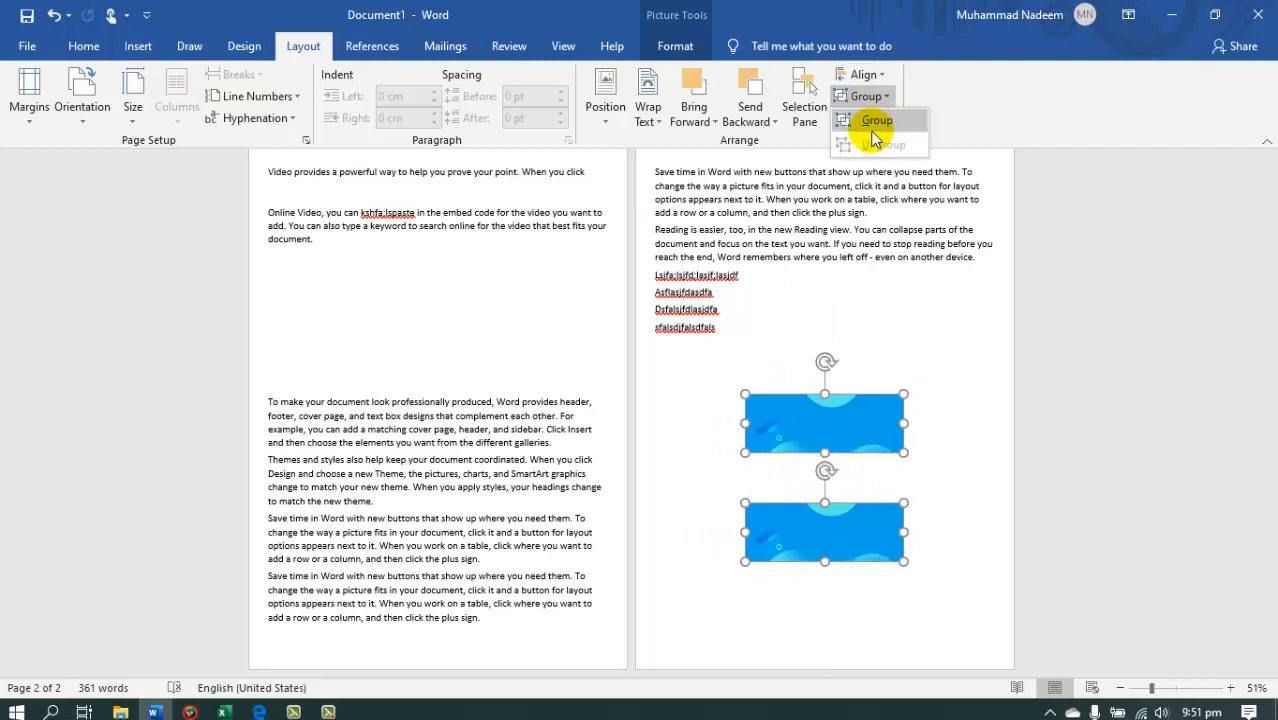
click(874, 121)
Shrink the picture group proportionally to about 7 cm high and 7 cm wide.
click(915, 280)
click(879, 436)
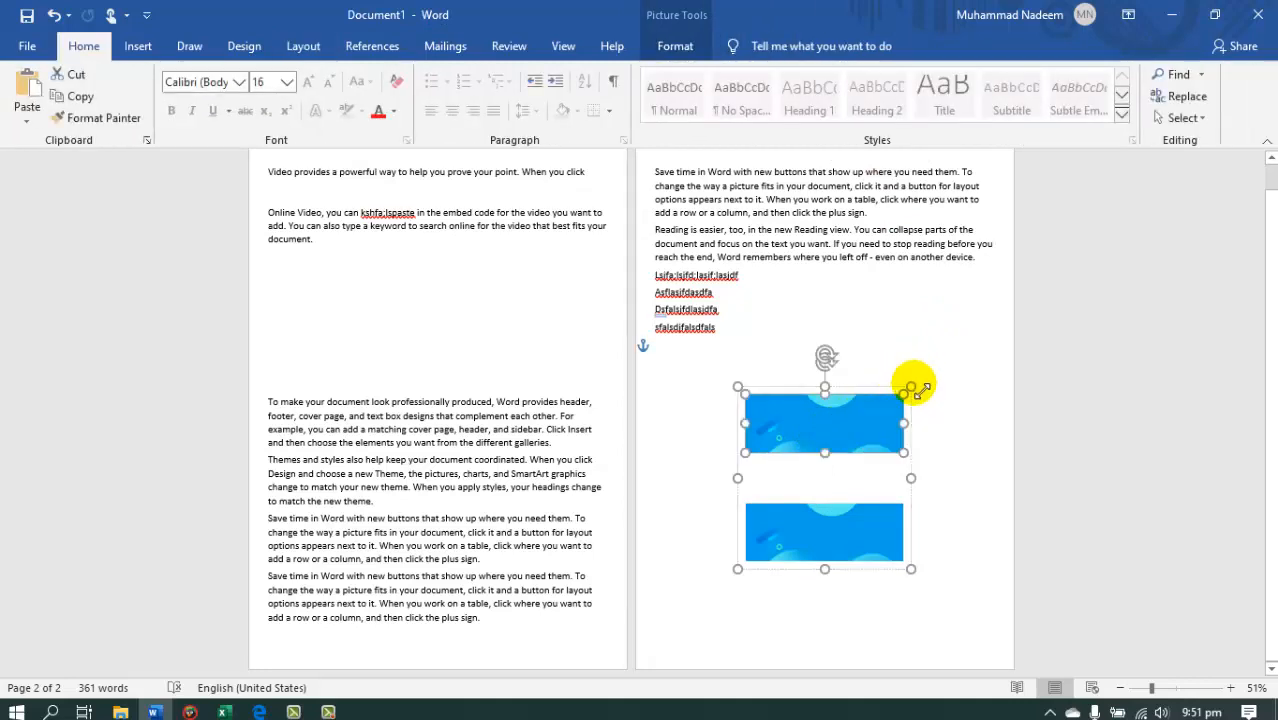
drag(910, 386, 888, 446)
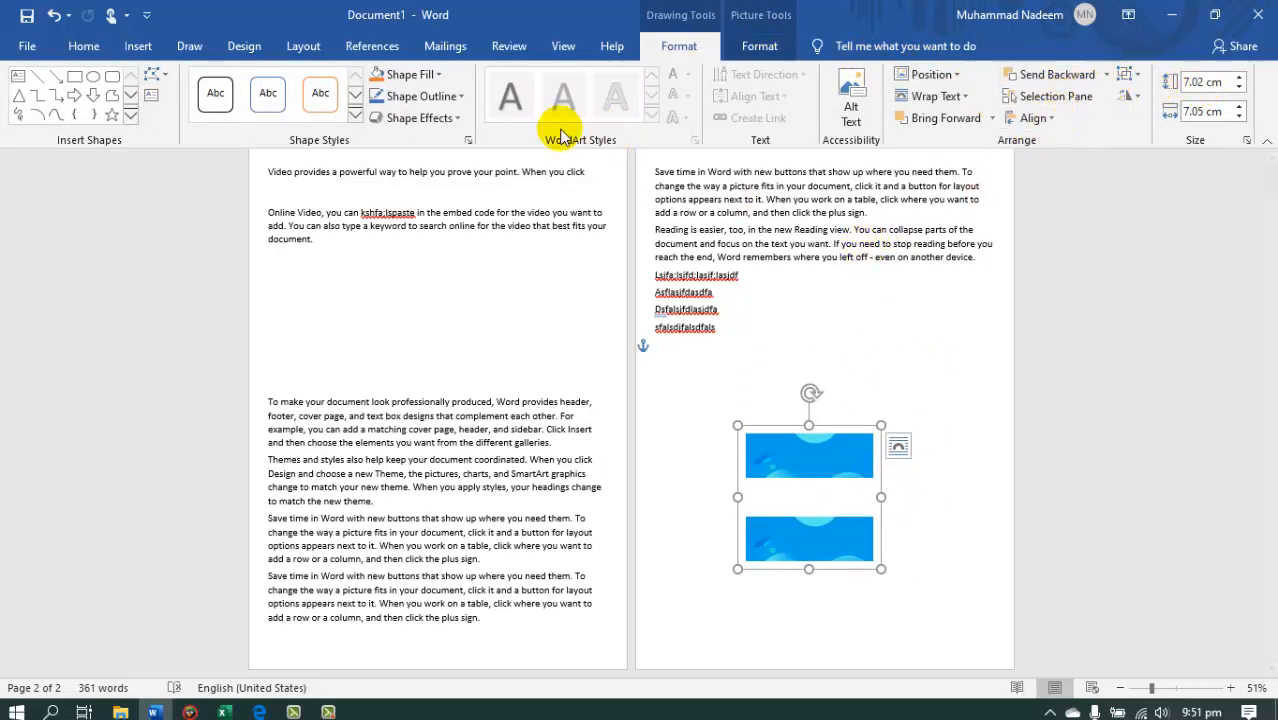
Ungroup the two pictures.
click(303, 47)
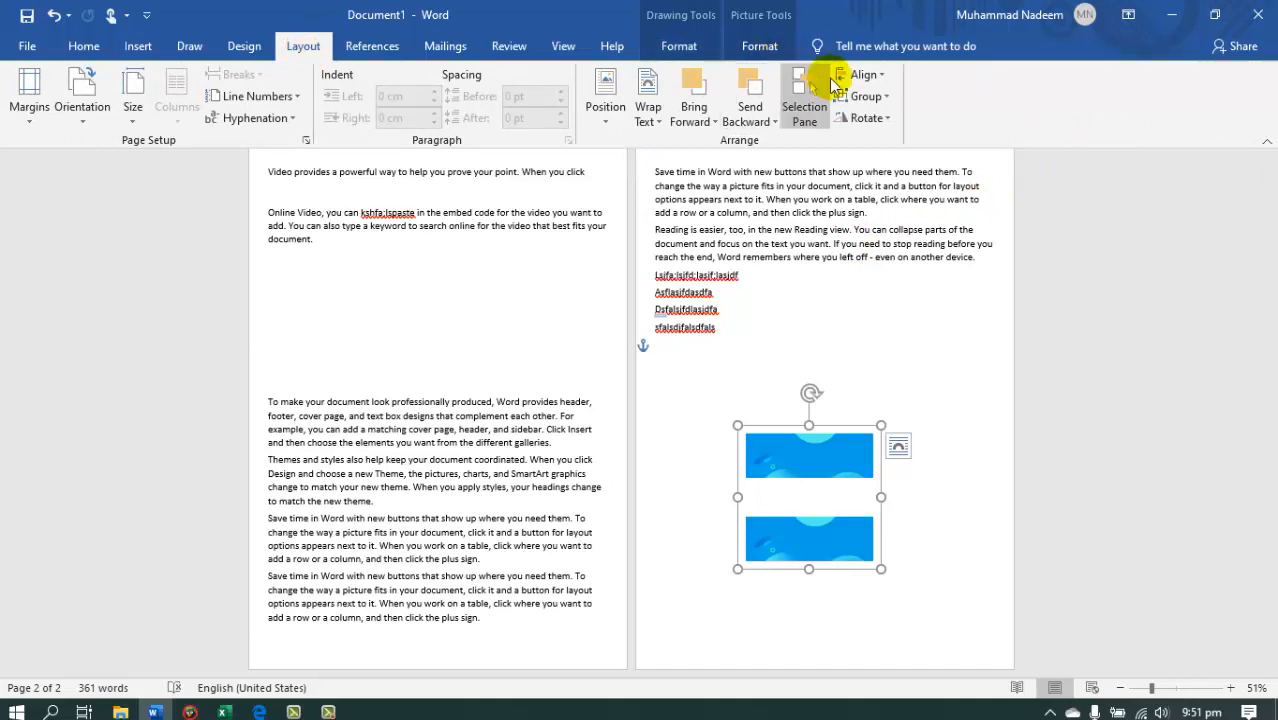
click(884, 97)
click(884, 144)
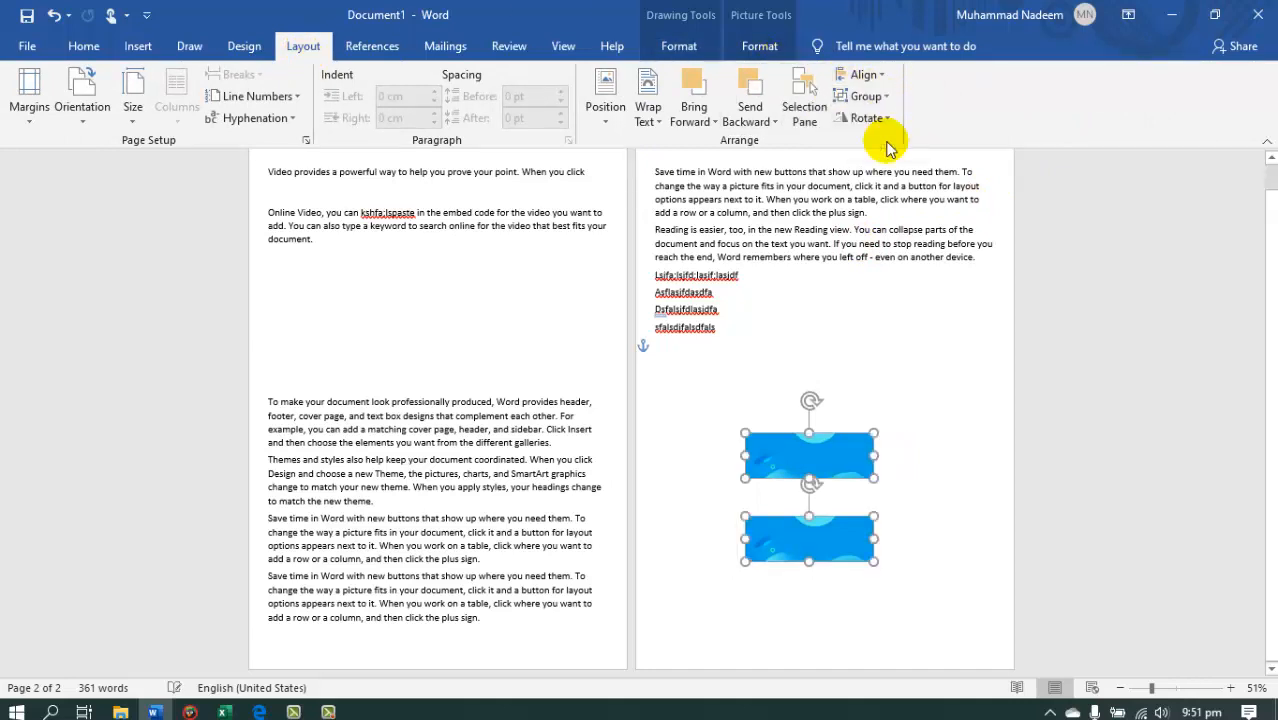
Shrink the upper and lower pictures individually to nearly the same smaller size.
click(964, 362)
click(839, 431)
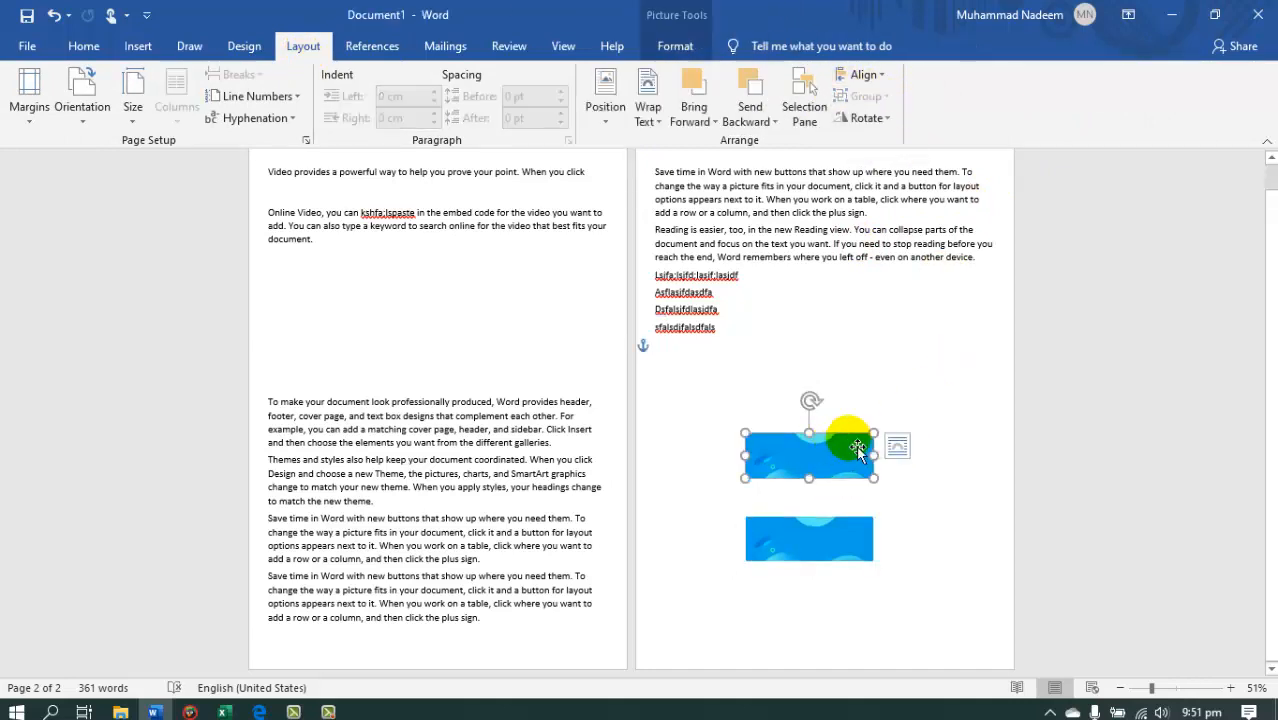
mouse_move(872, 433)
mouse_down()
mouse_move(890, 385)
mouse_move(852, 440)
mouse_up()
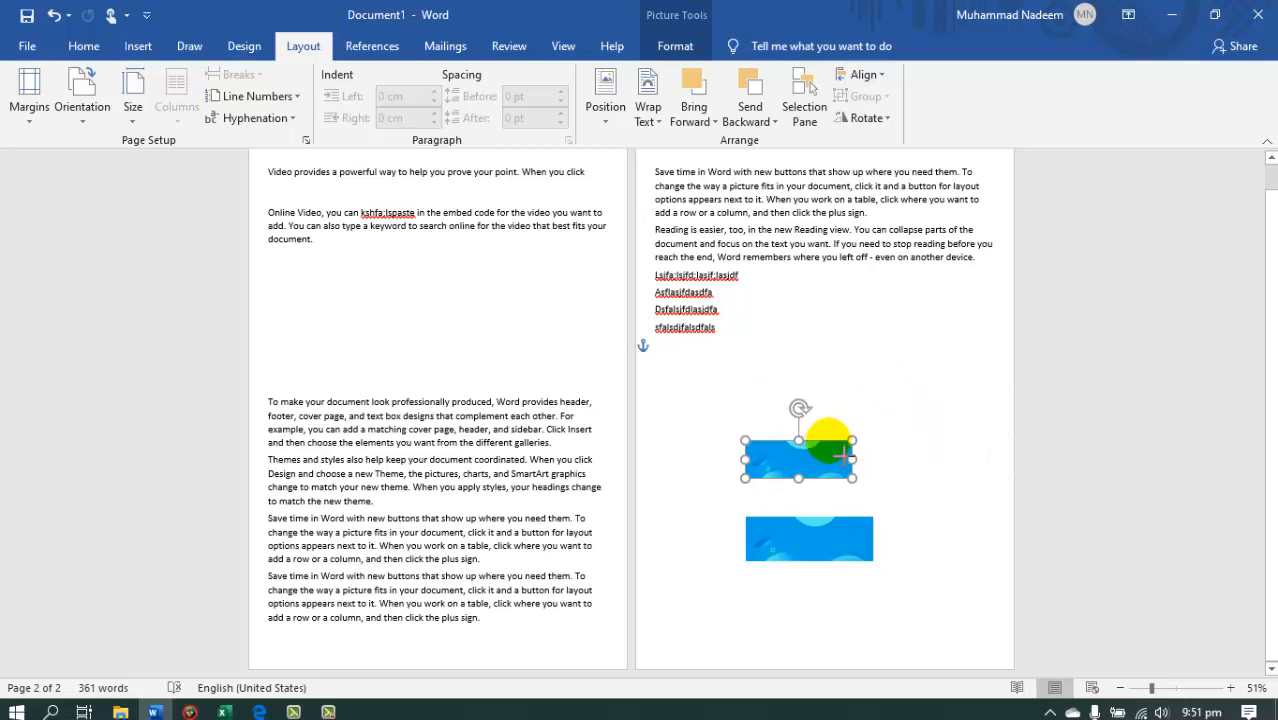
click(835, 537)
mouse_move(874, 520)
mouse_down()
mouse_move(915, 503)
mouse_move(844, 550)
mouse_move(866, 543)
mouse_up()
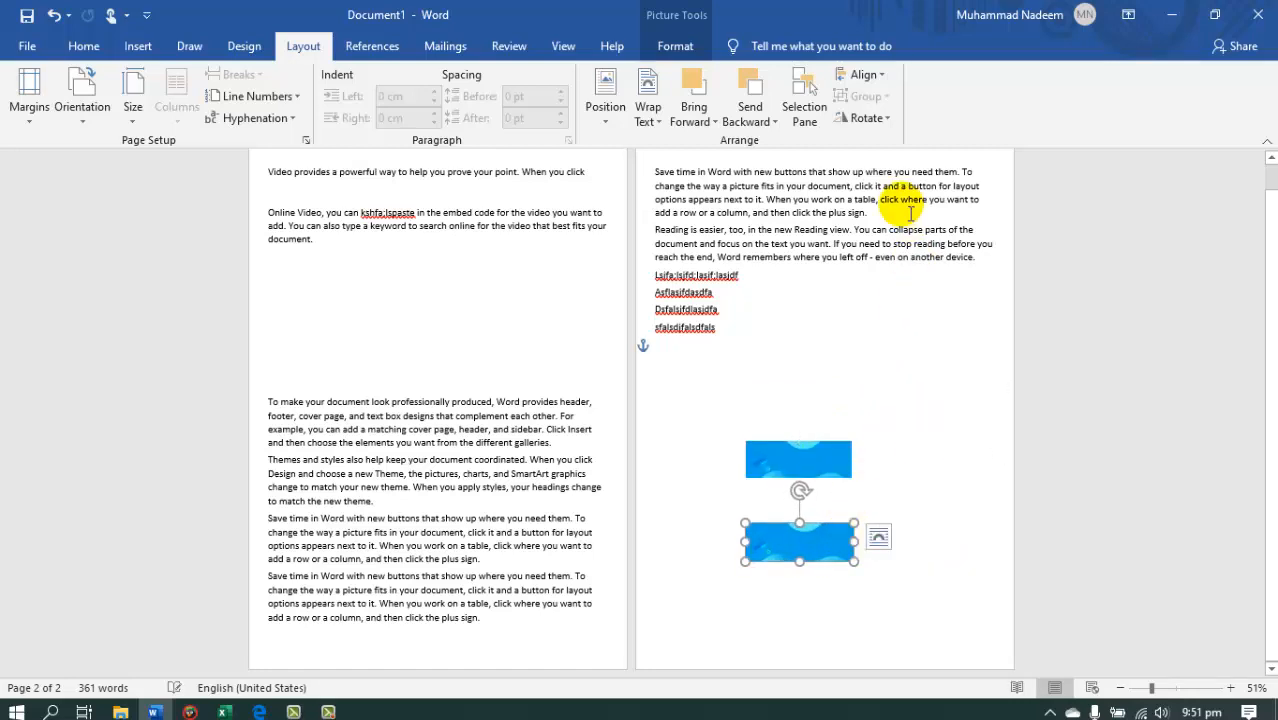
Select the upper picture and examine its rotation and flip options.
click(833, 355)
click(812, 455)
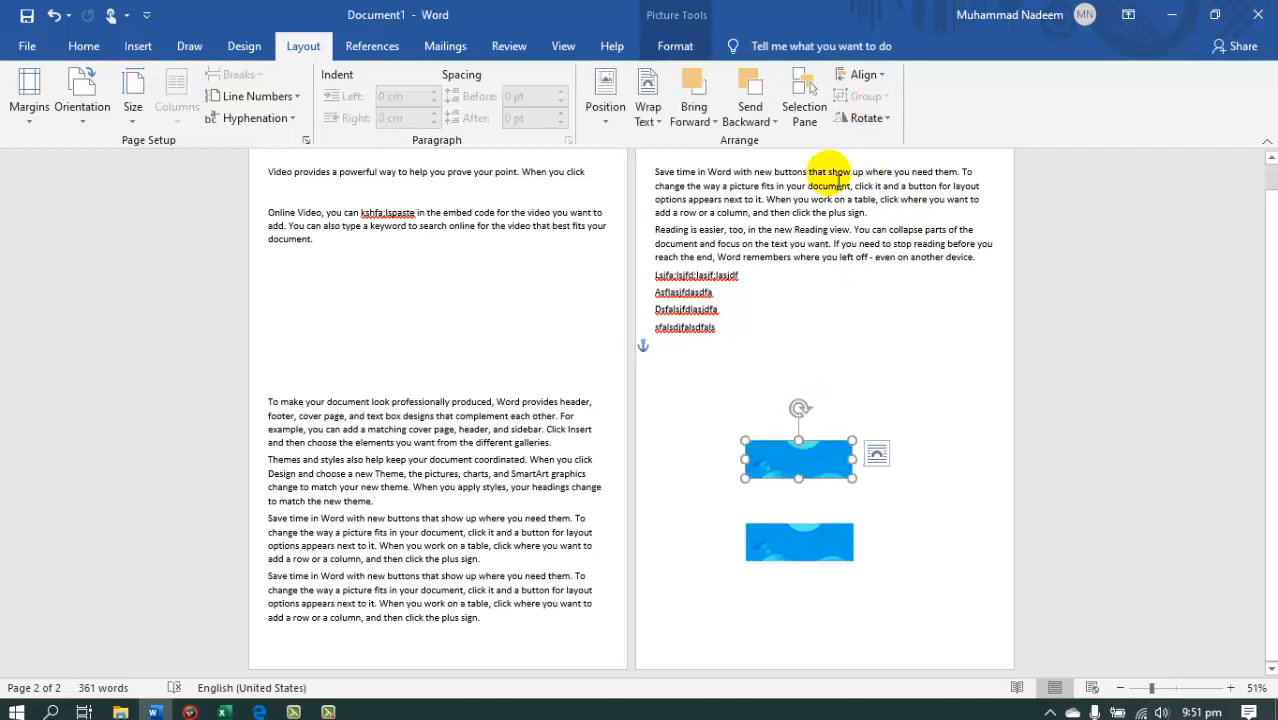
click(888, 118)
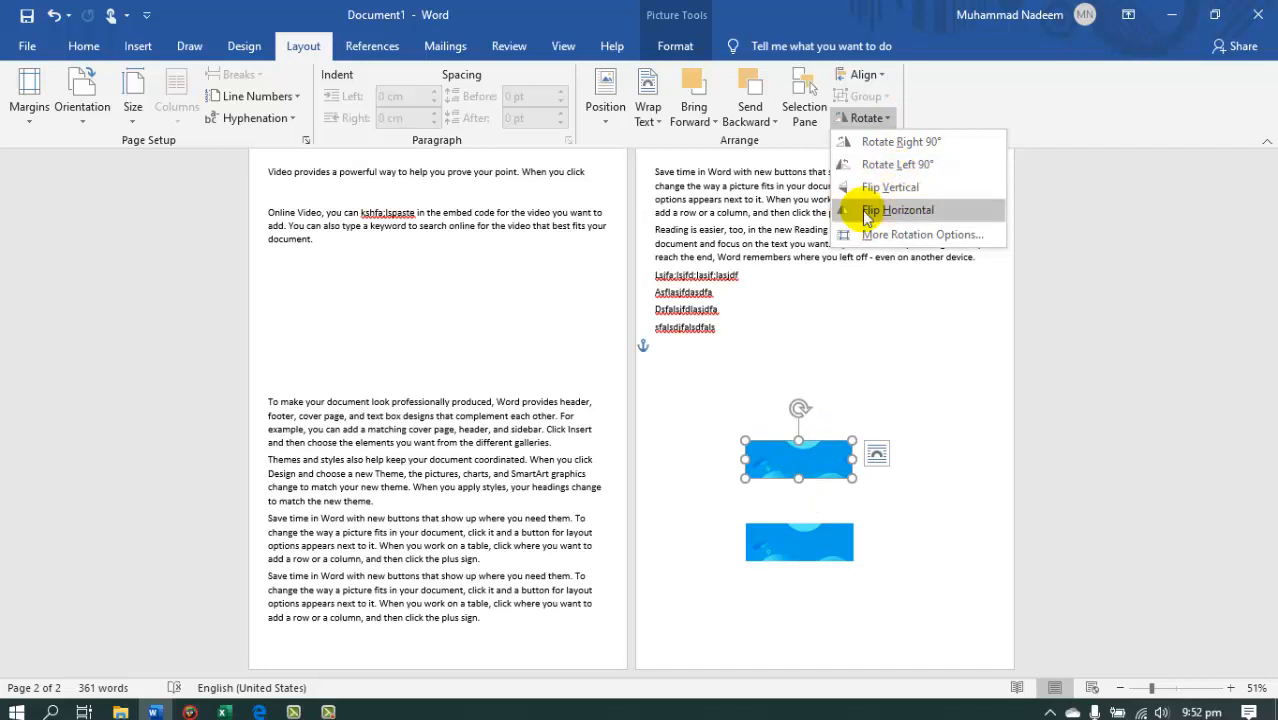
key(Escape)
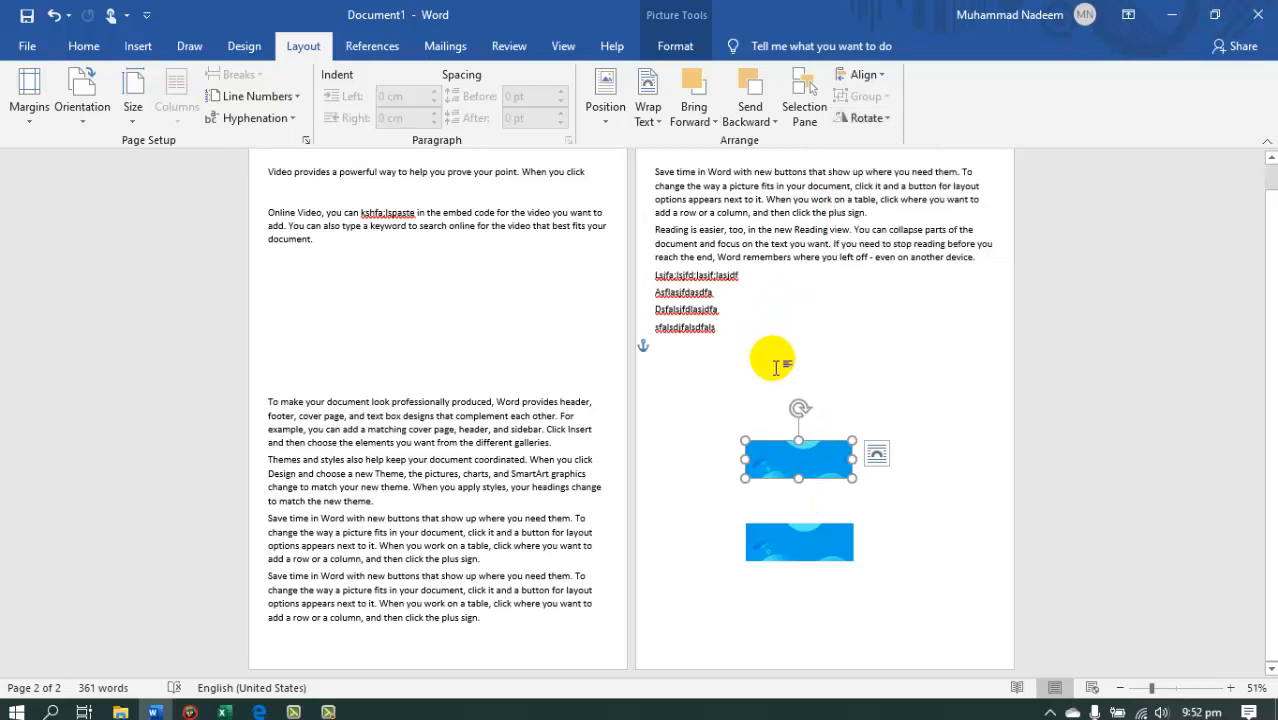